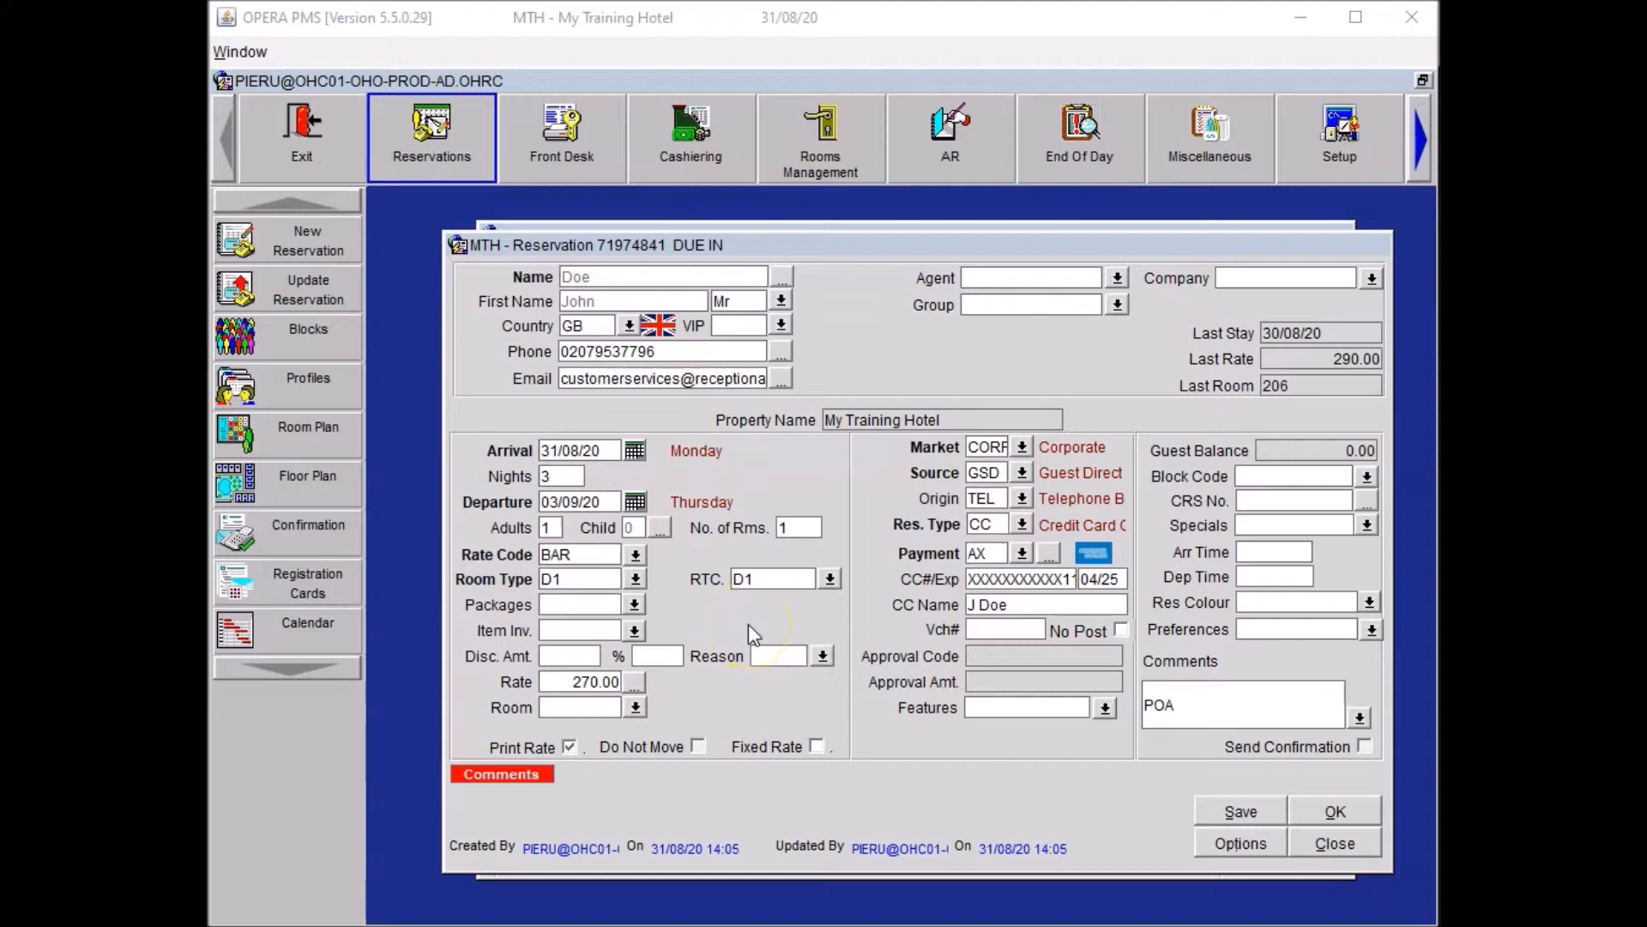
Add one Portable Heater (POHE) to the item inventory, 31/08/20 15:00 to 03/09/20 12:00.
left_click(635, 633)
left_click(1304, 594)
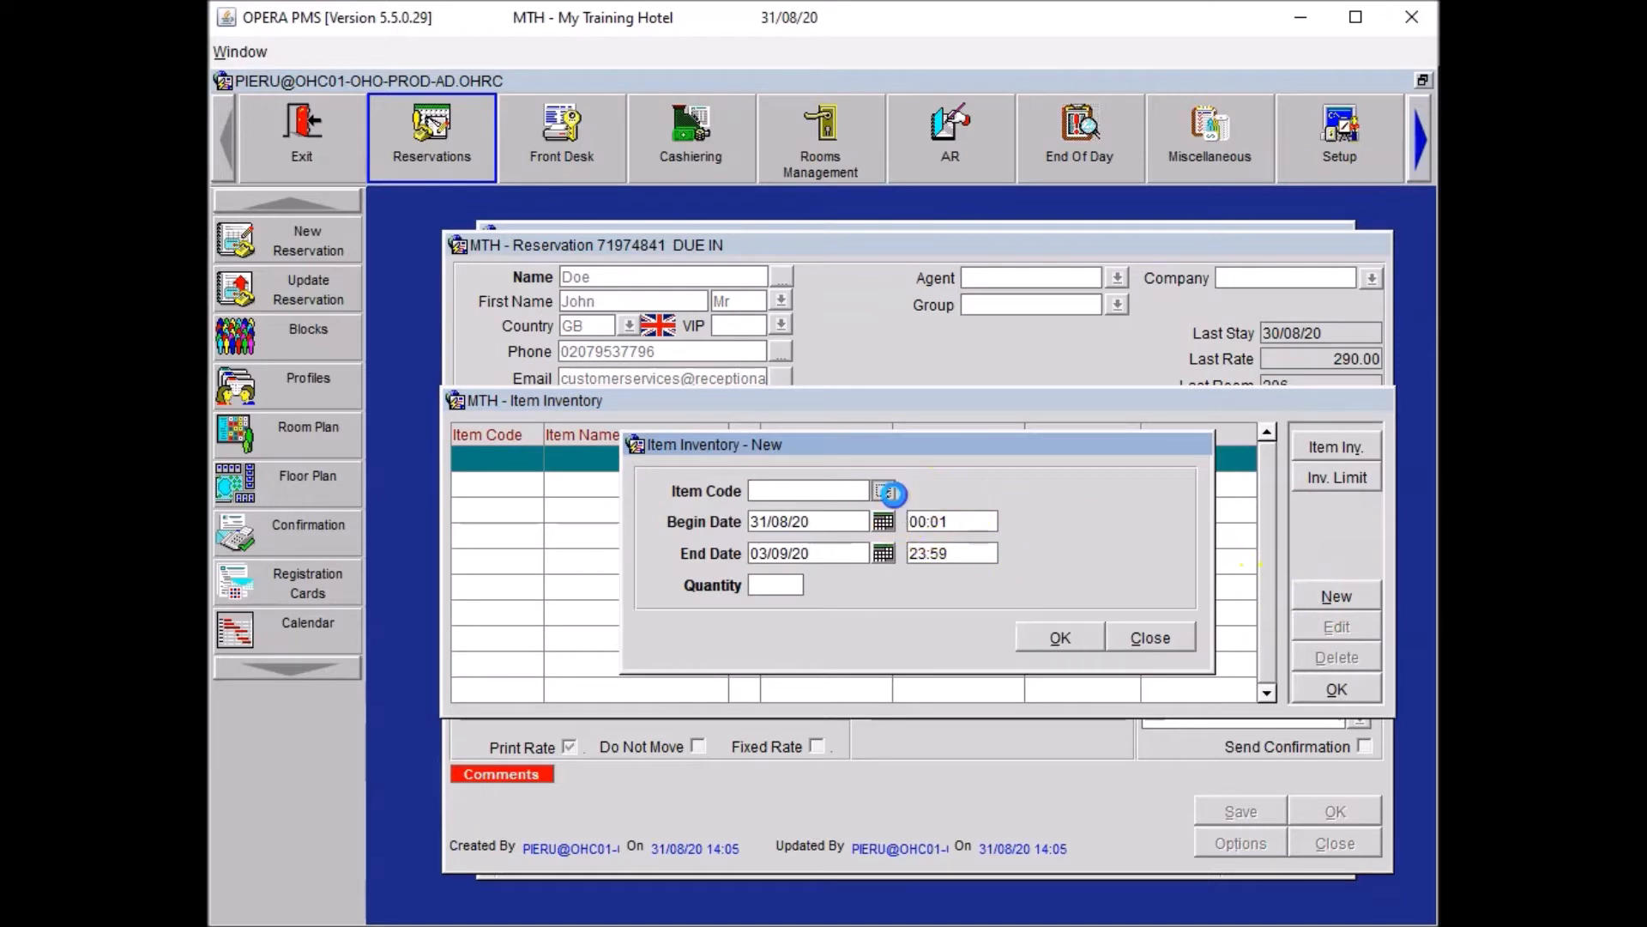
left_click(883, 486)
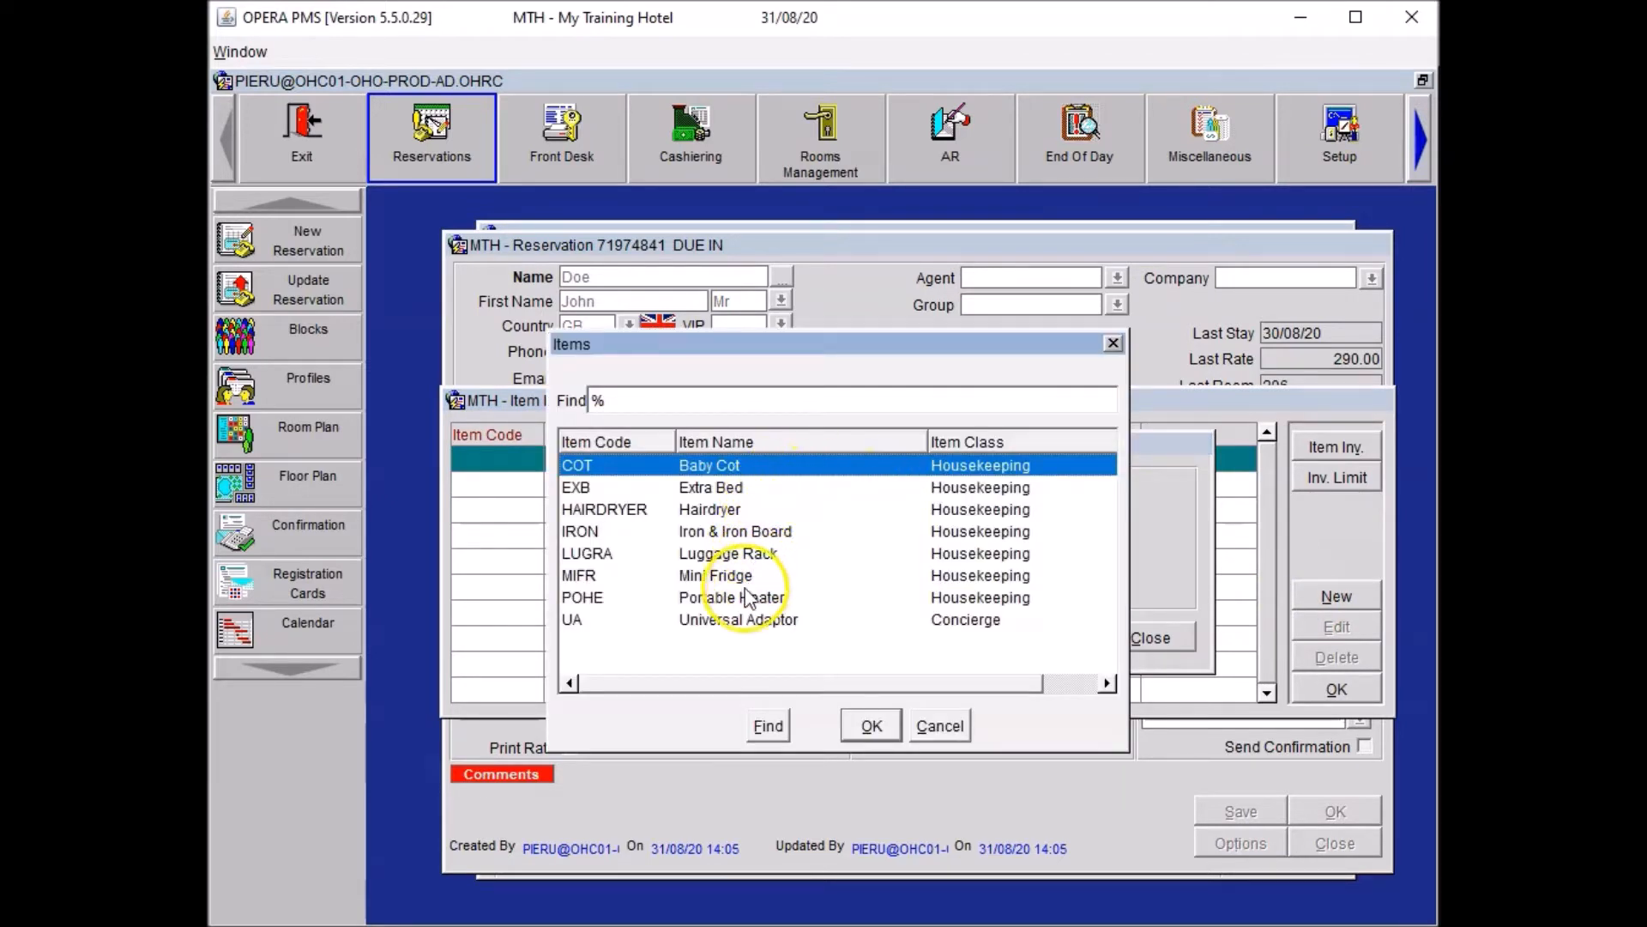
left_click(748, 597)
left_click(872, 725)
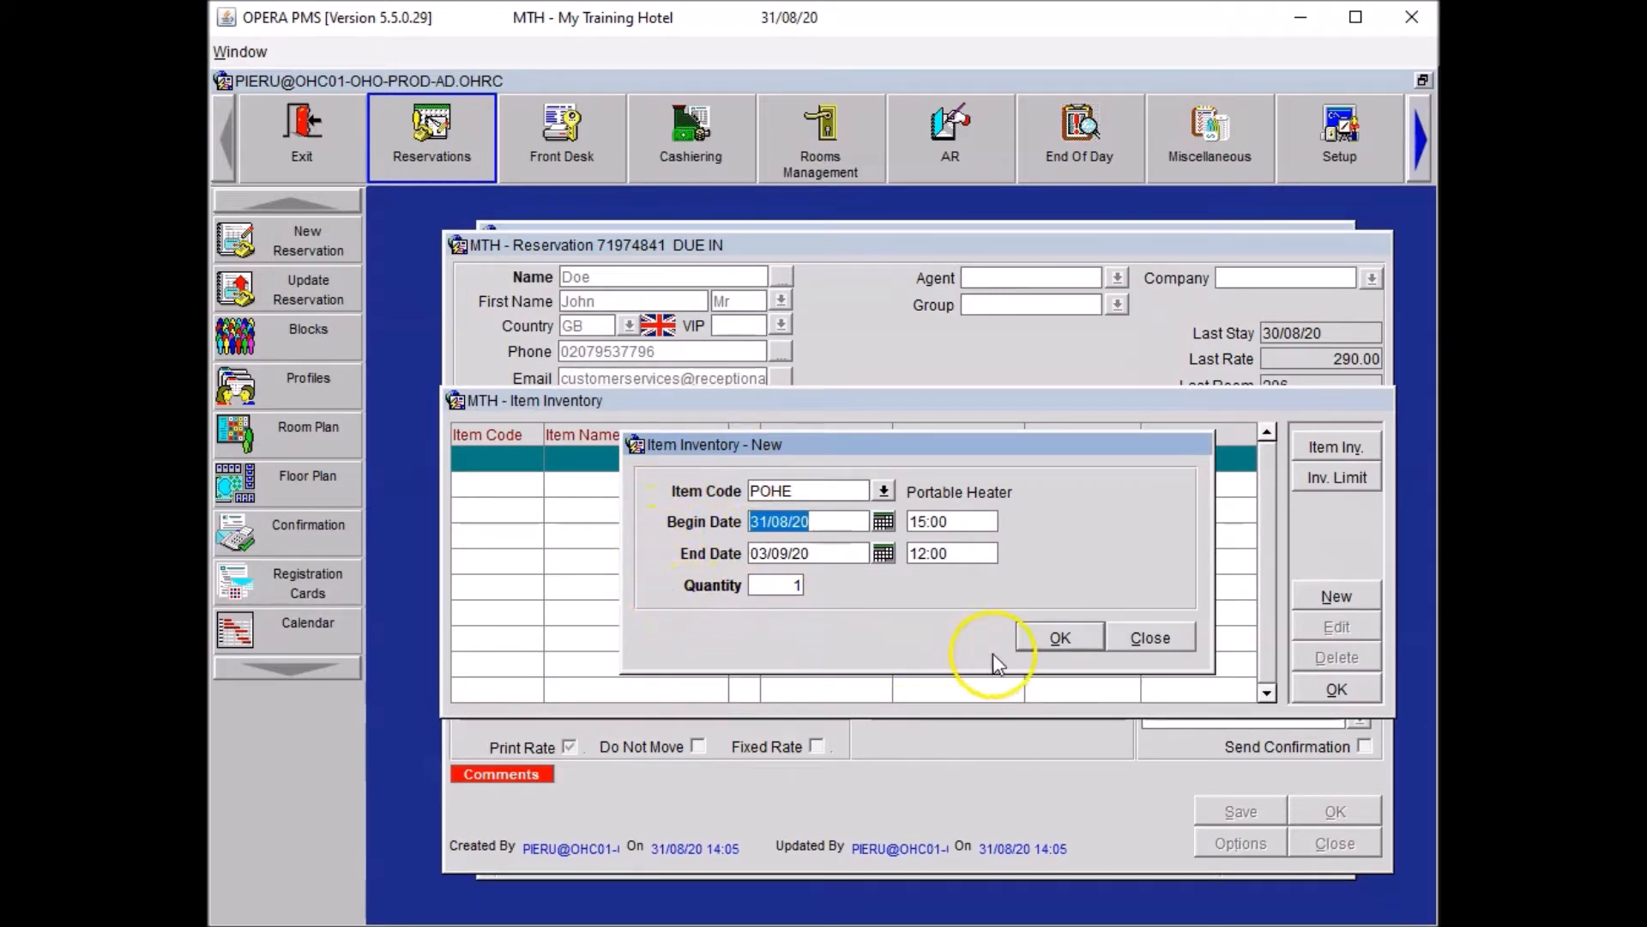
left_click(1043, 636)
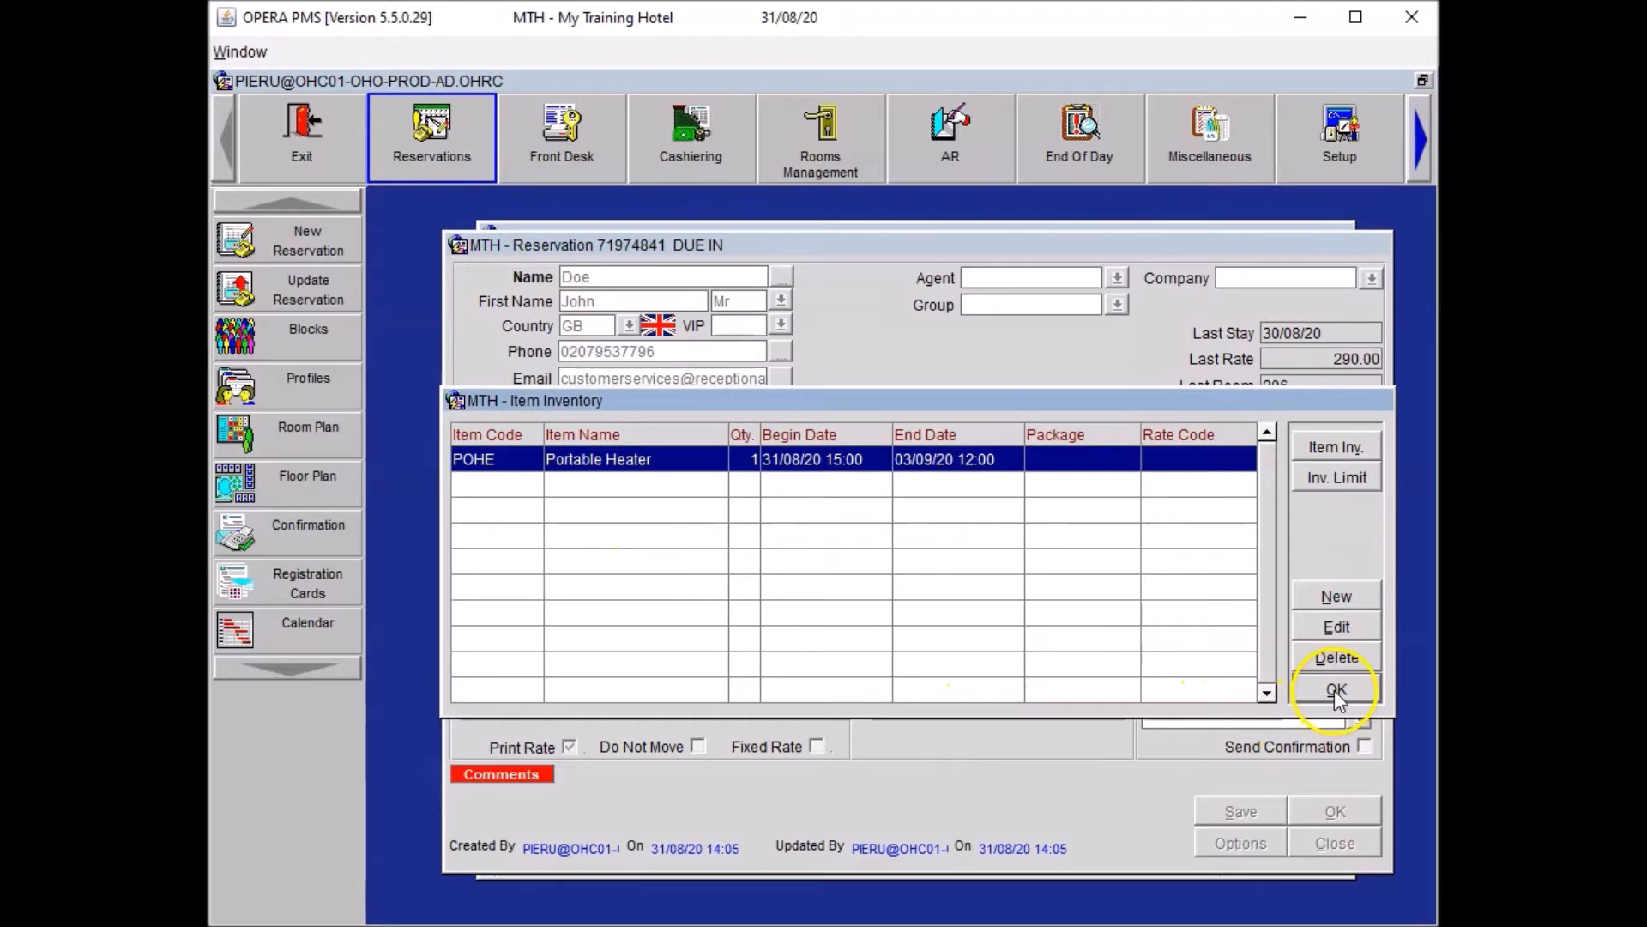
left_click(1335, 689)
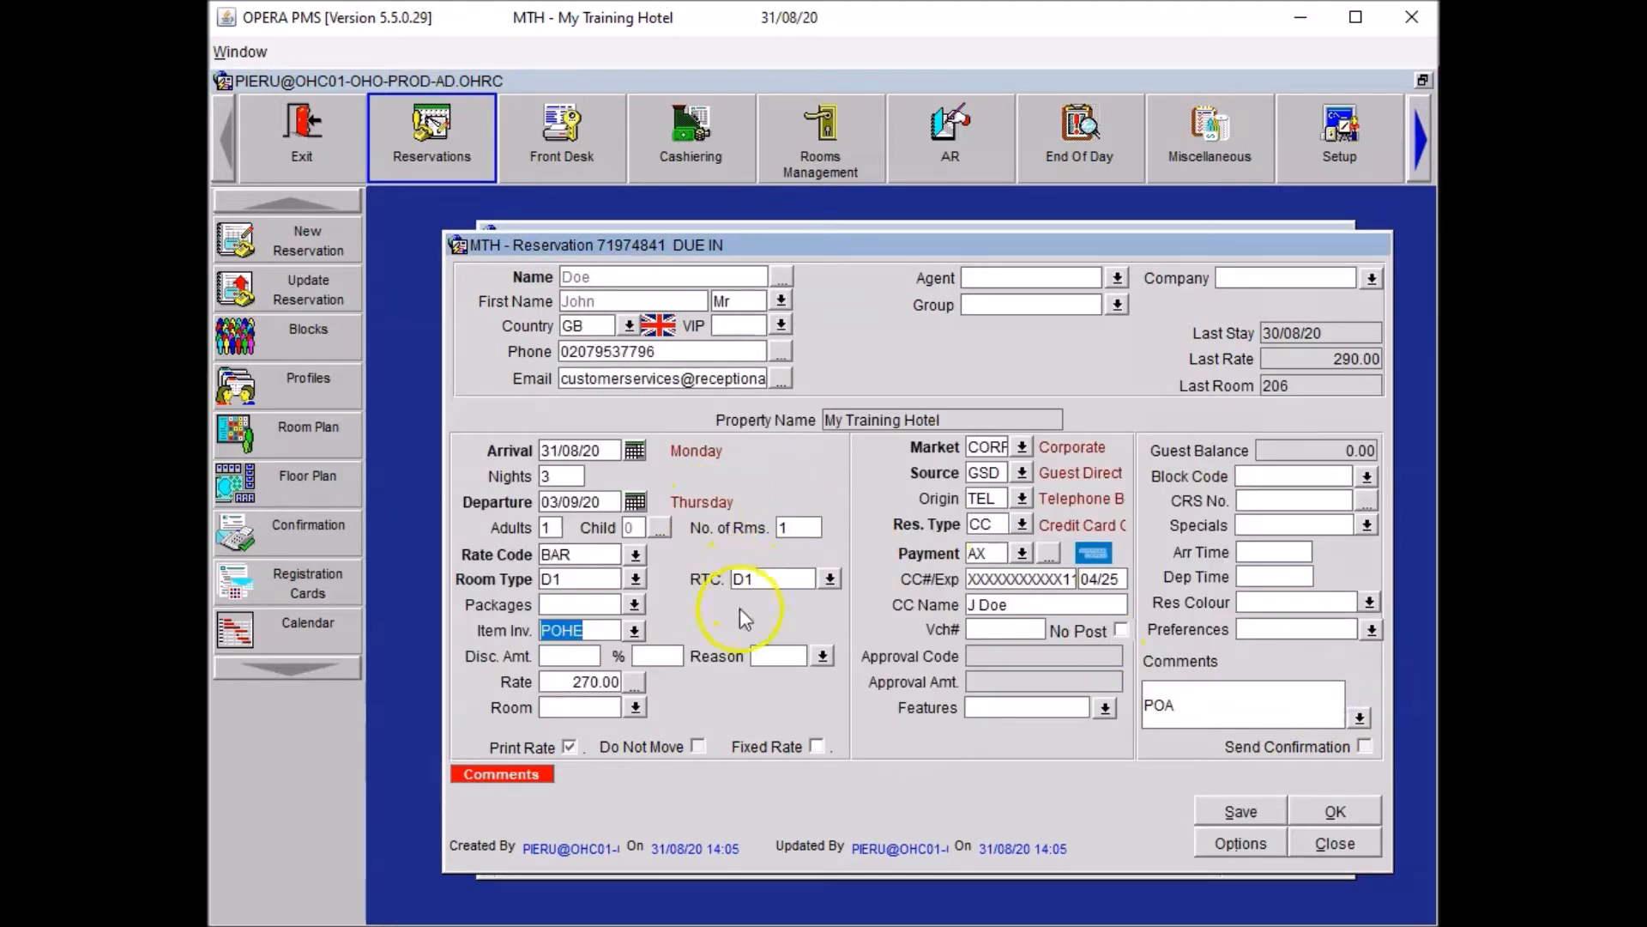
Save the reservation and accept the HSK trace asking staff to place the portable heater in the room.
left_click(1228, 813)
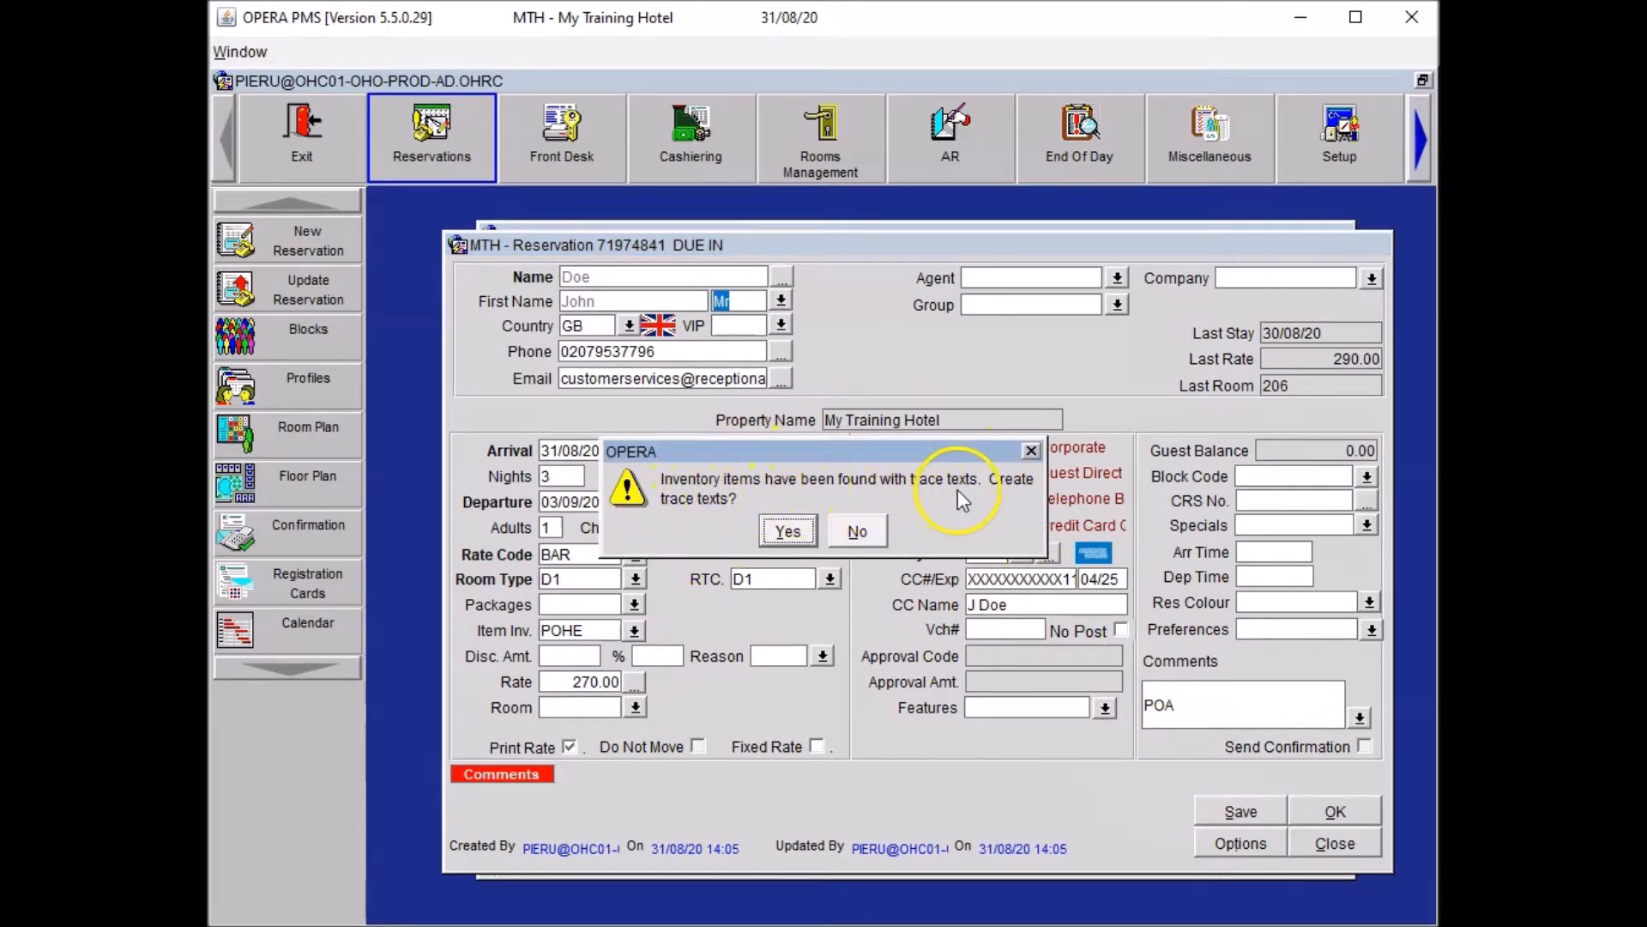
left_click(784, 530)
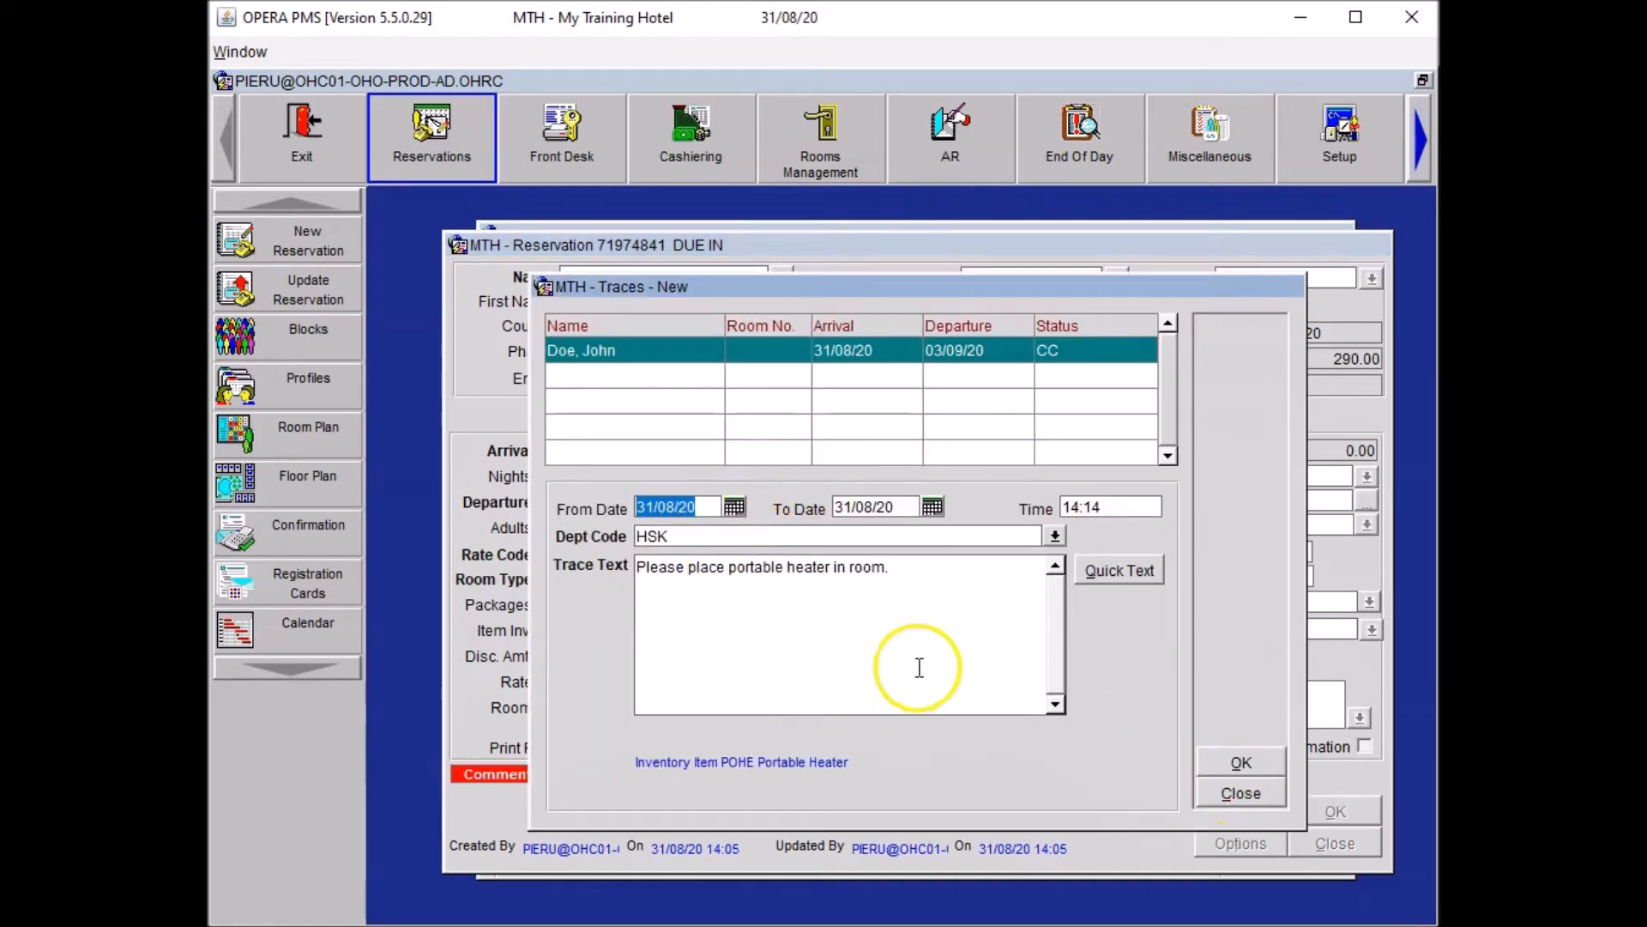
left_click(1235, 760)
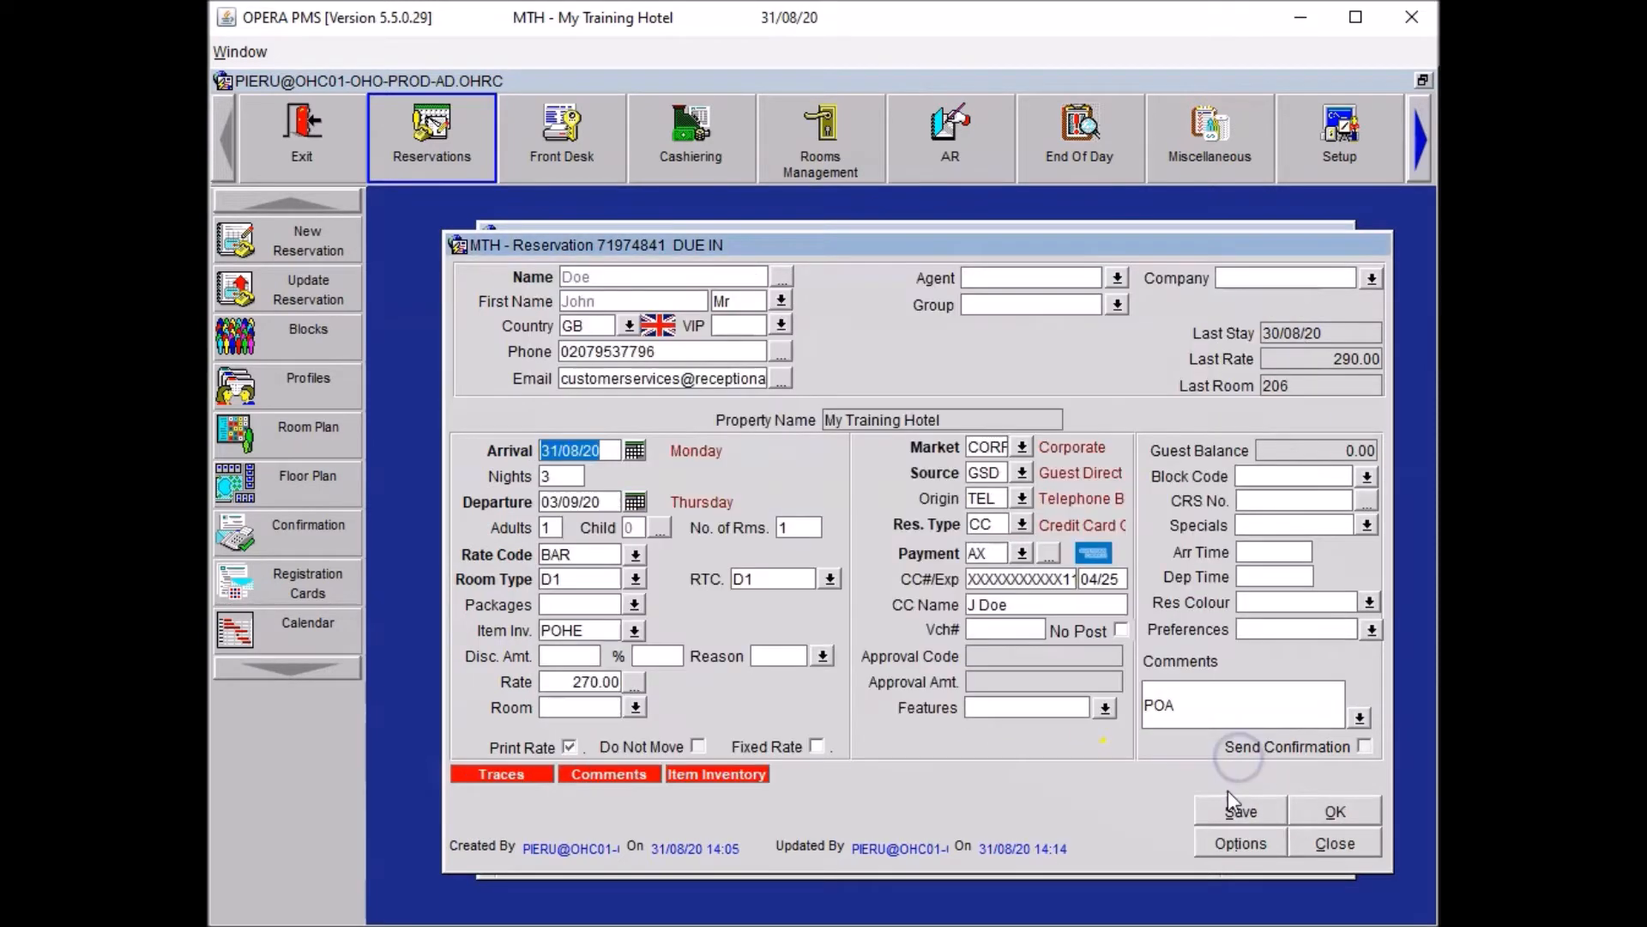
left_click(1228, 810)
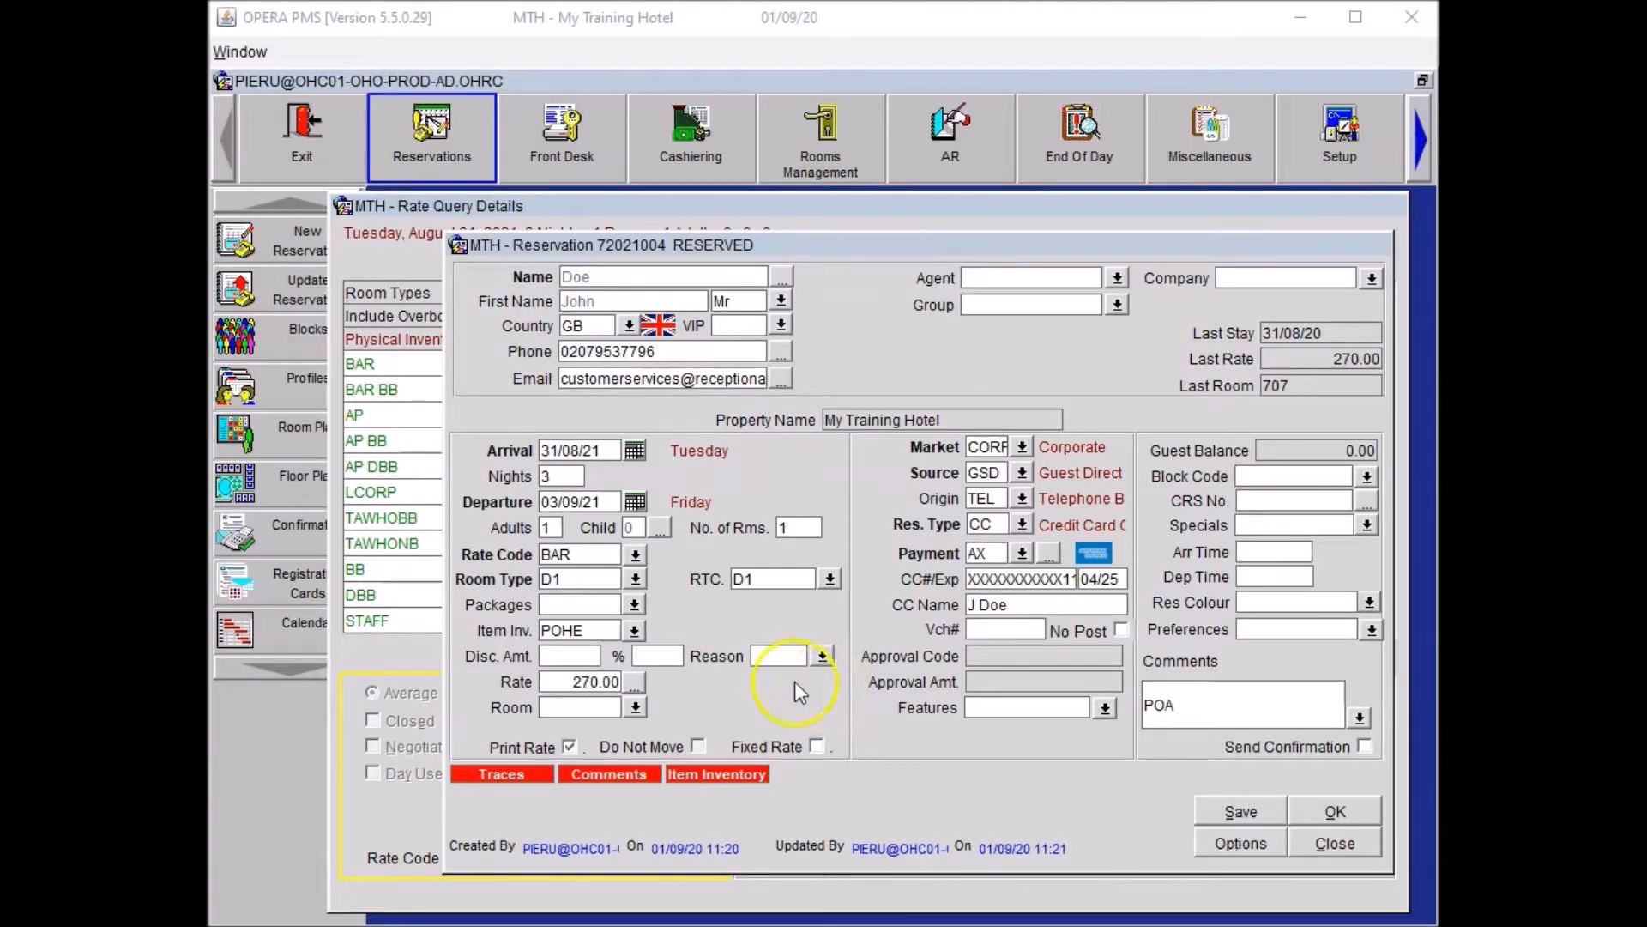
In the guest's profile, enter the street address, city and postcode, and confirm with OK.
left_click(782, 276)
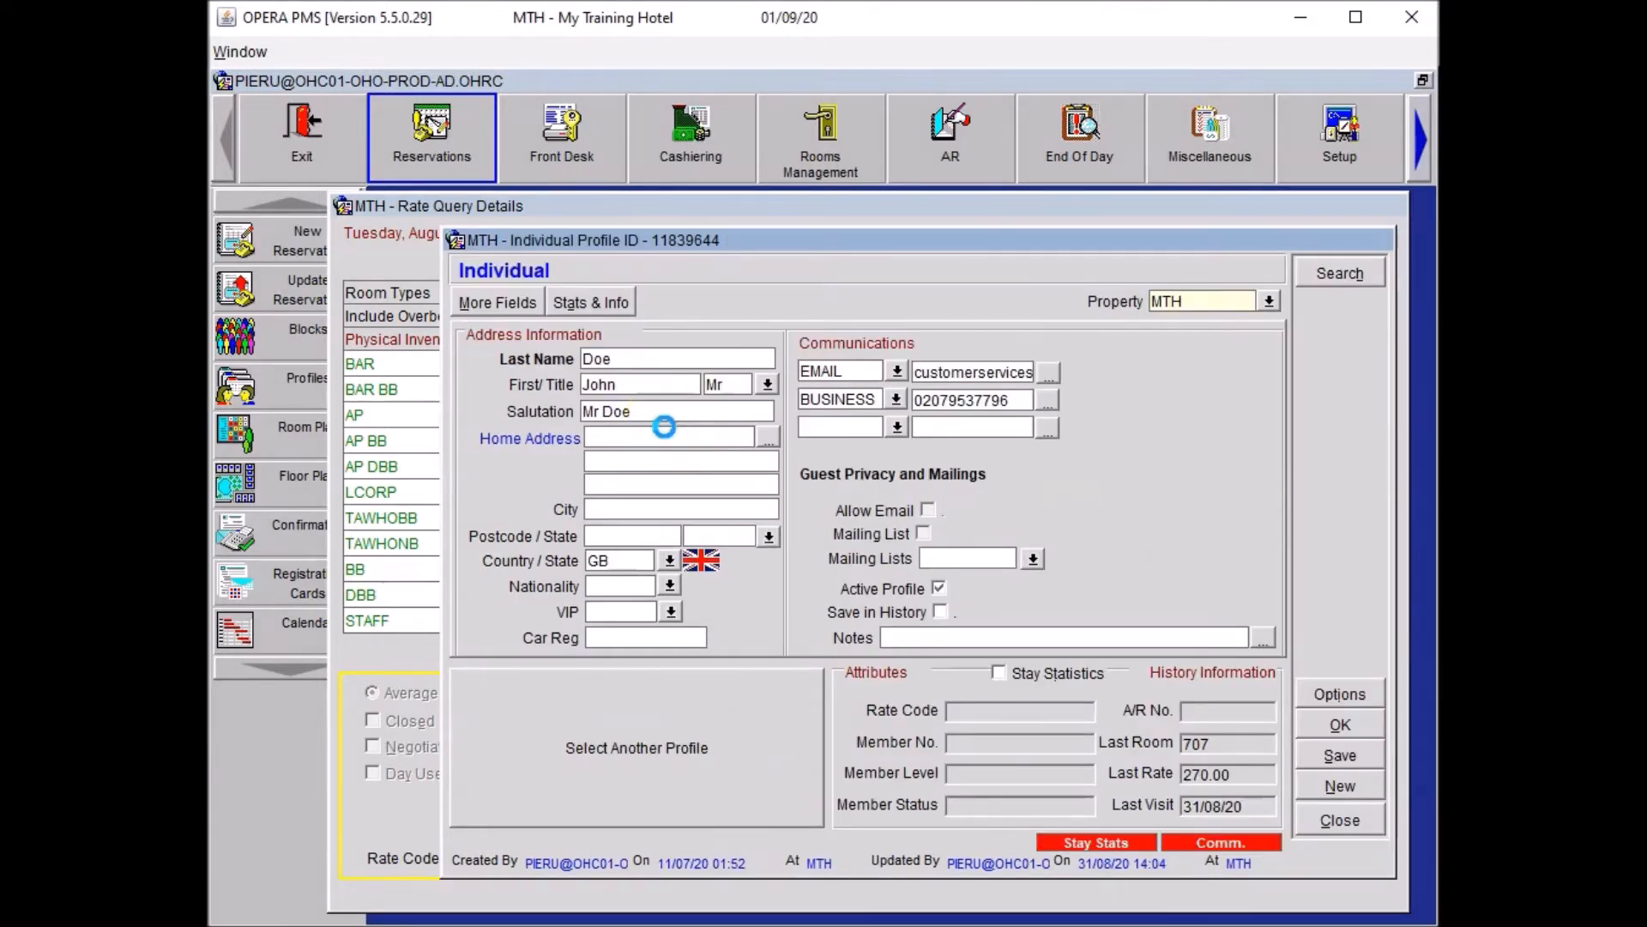
key("Tab")
key("Tab")
key("Tab")
type("London")
key("Tab")
type("E1 7NF")
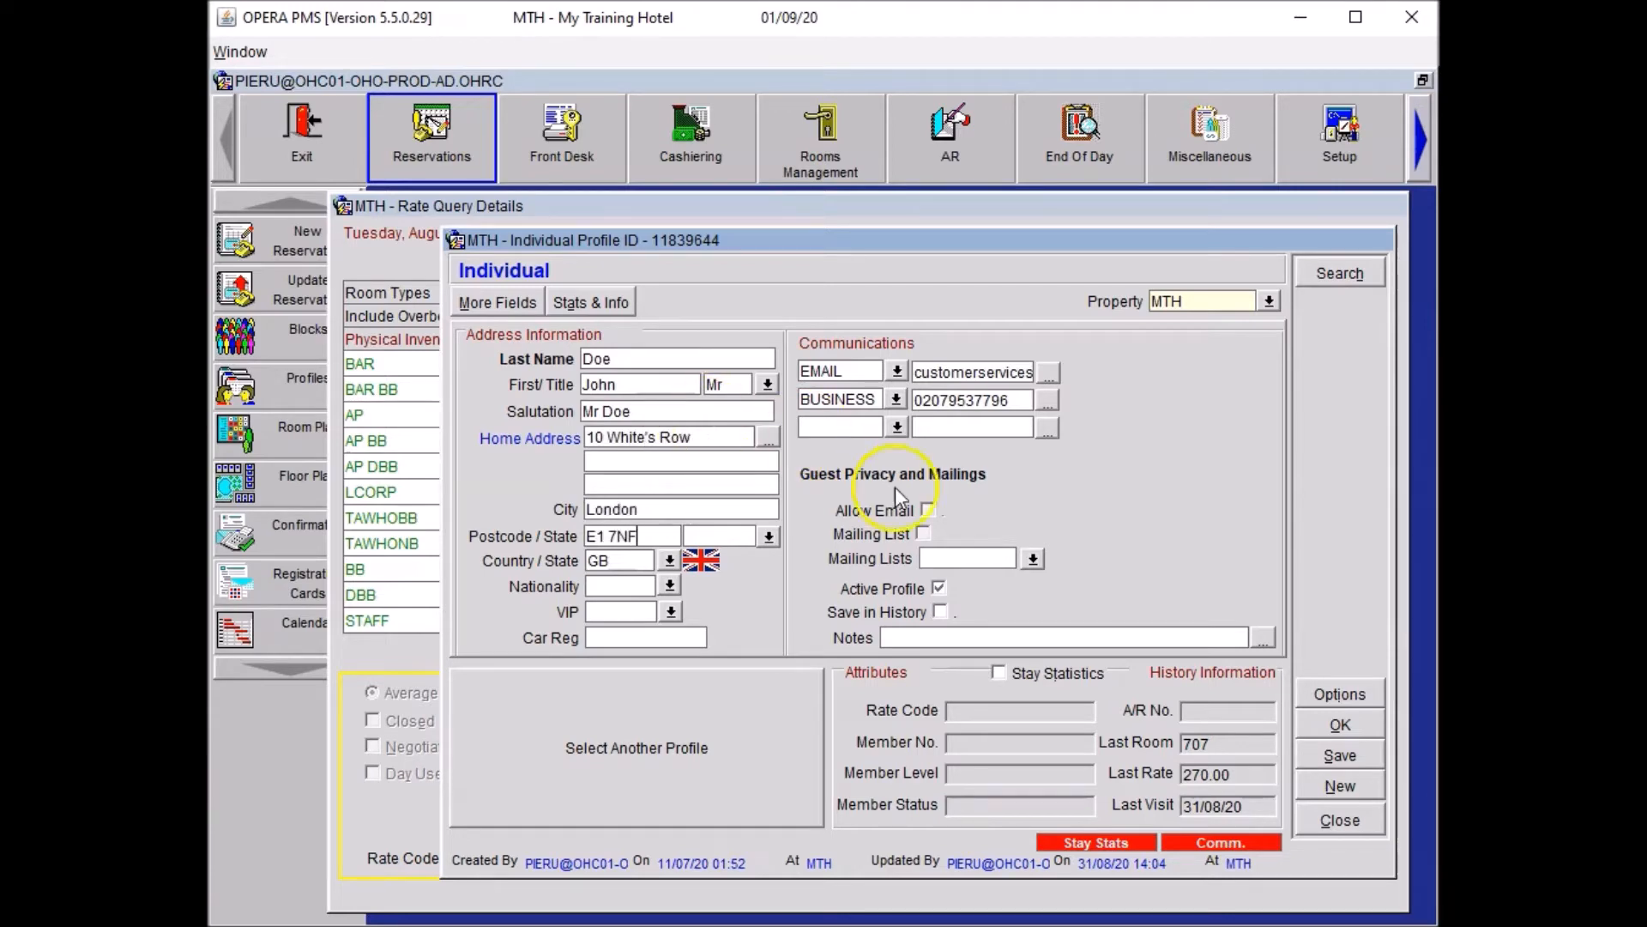
left_click(1346, 728)
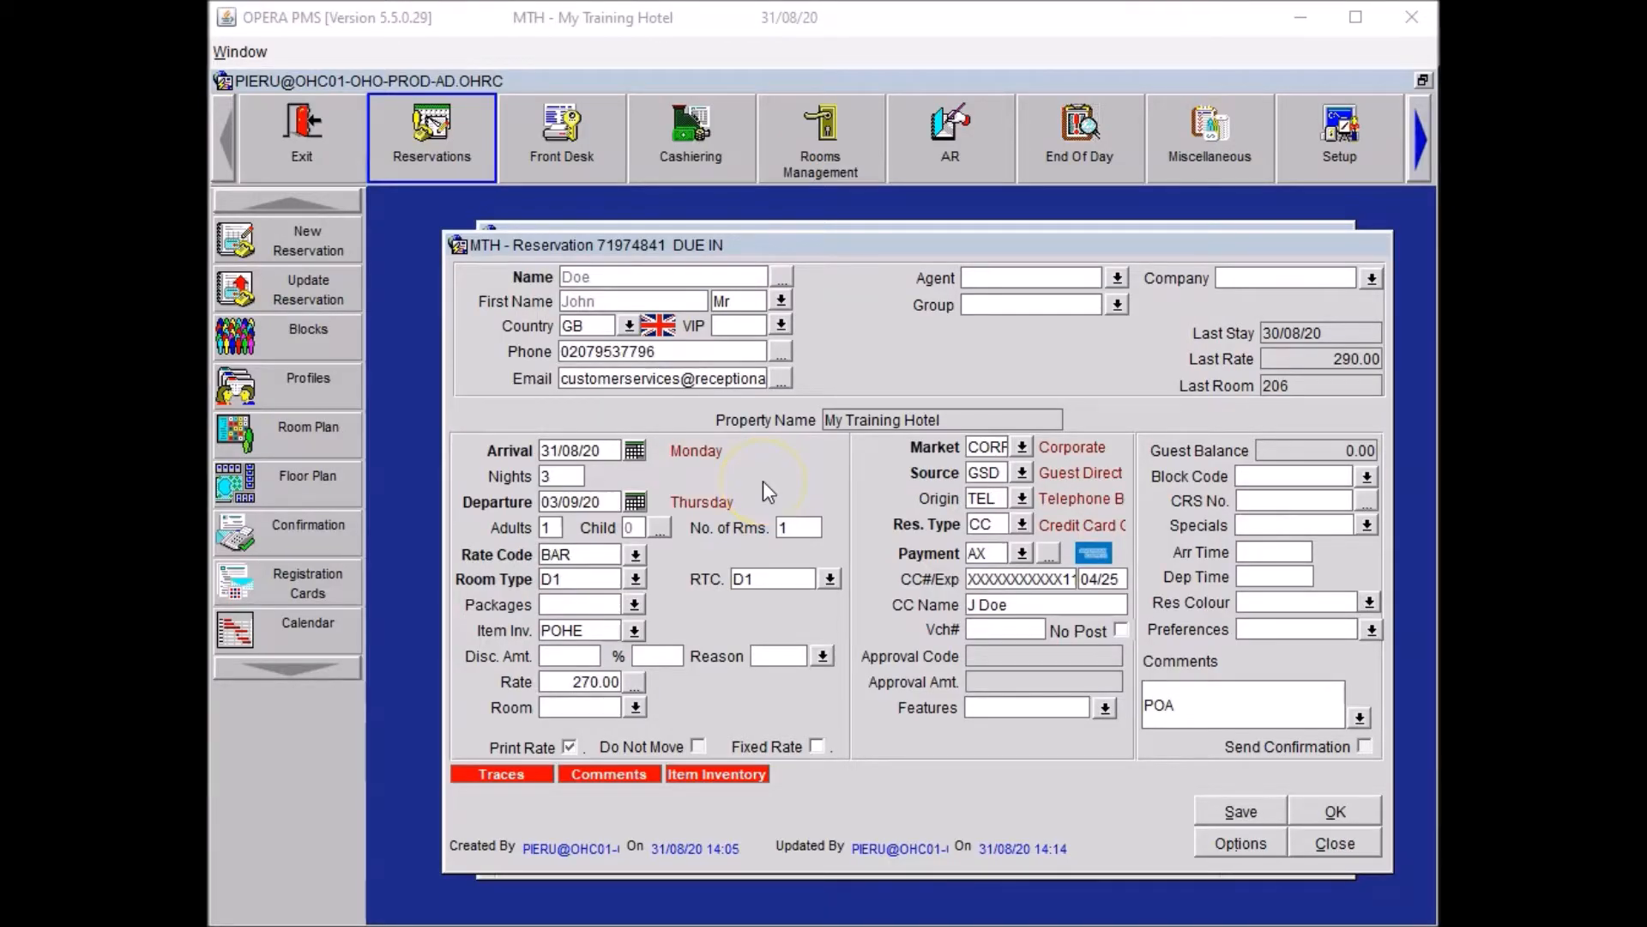
Search for 'Reception Academy' in the Company field and select the second result.
left_click(1231, 278)
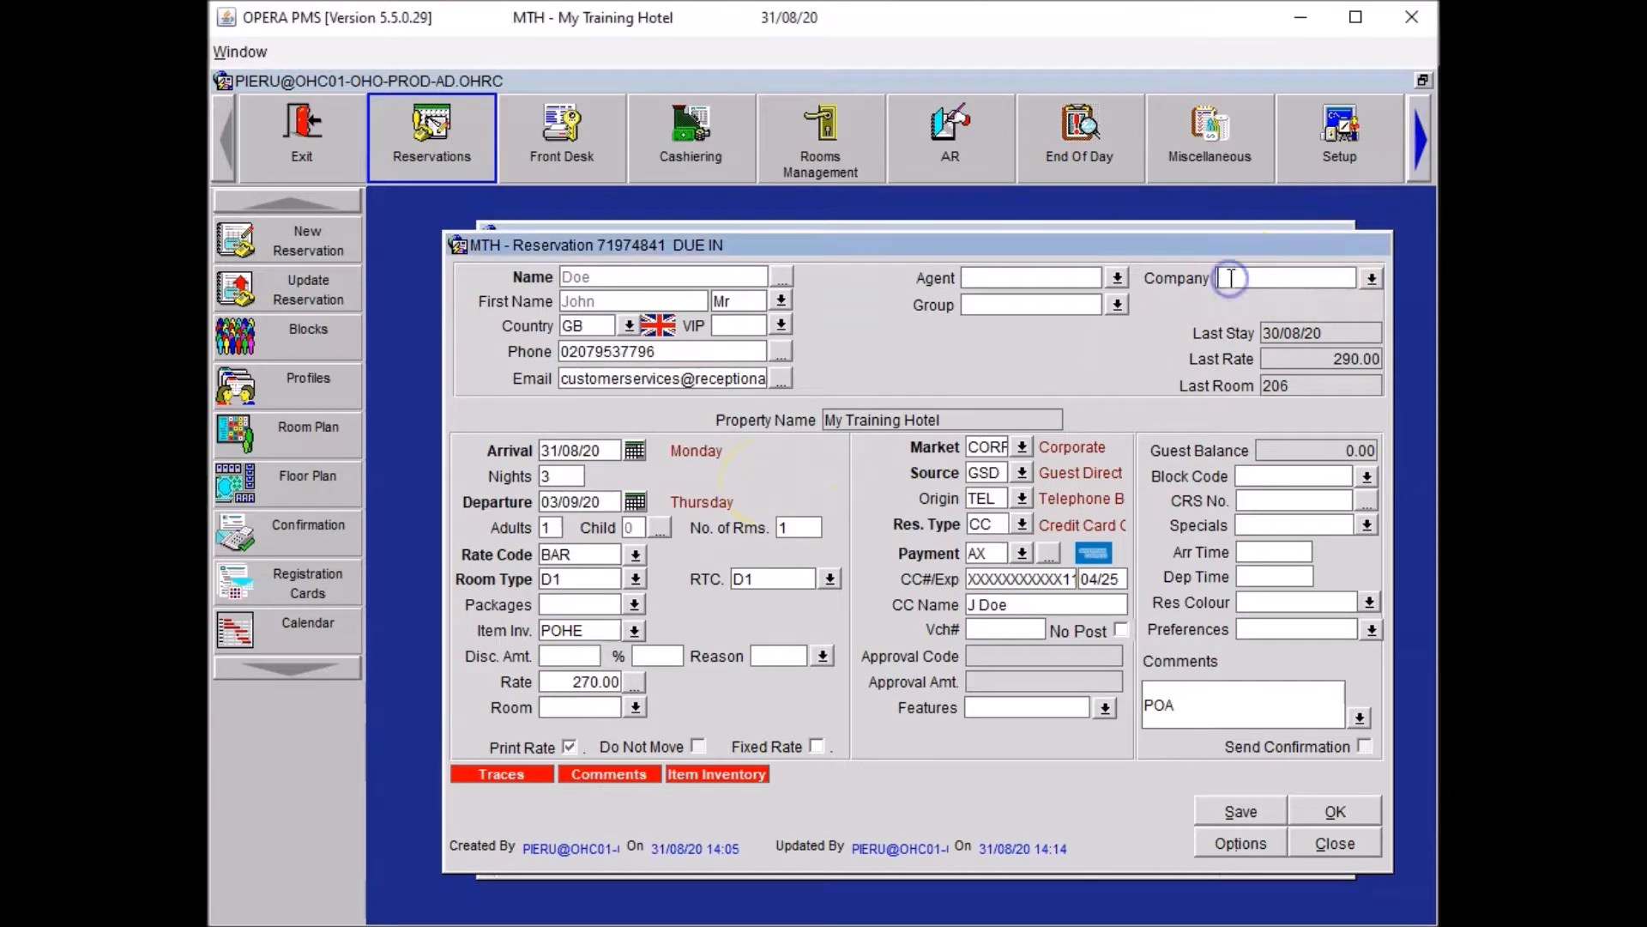
type("Reception Academy")
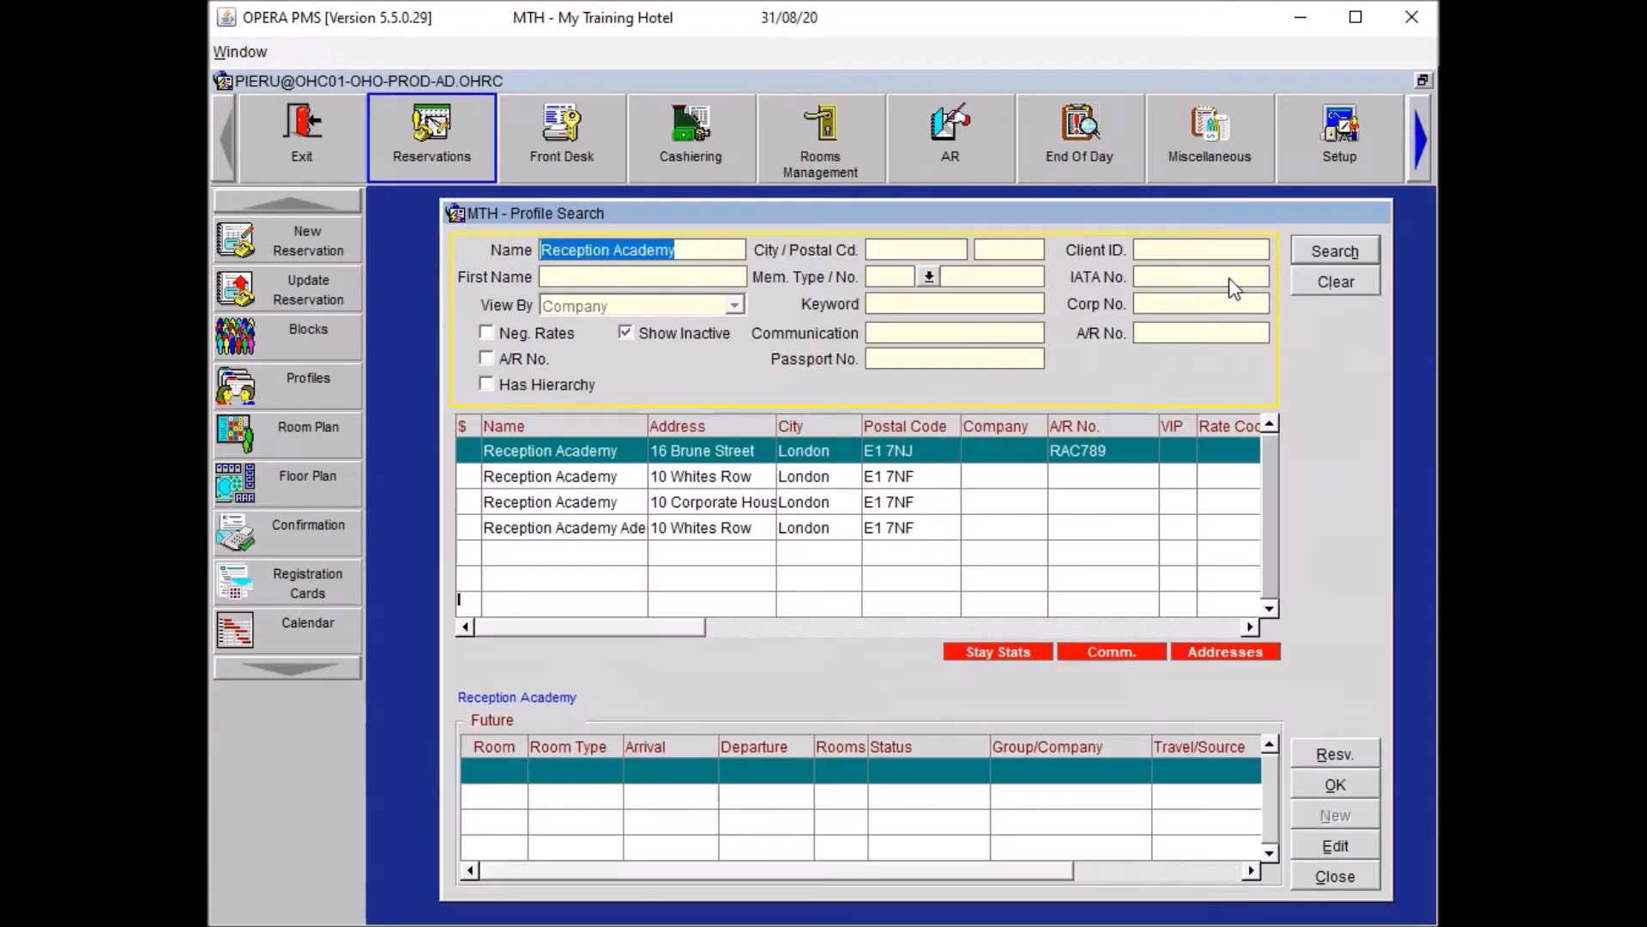
left_click(705, 248)
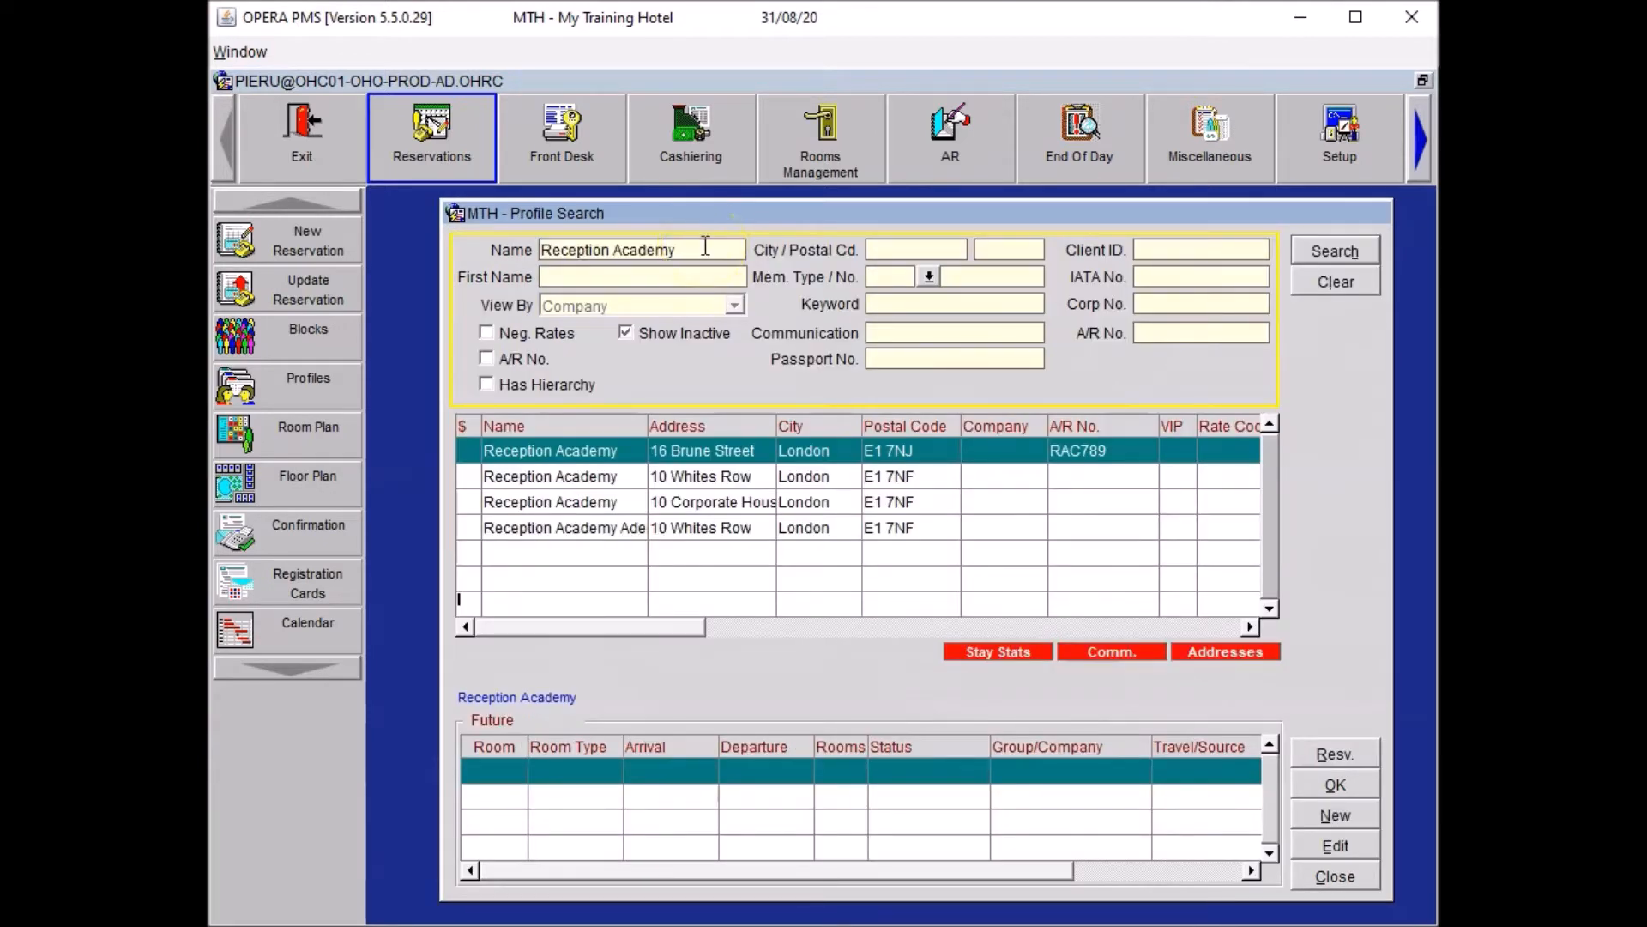
left_click(944, 423)
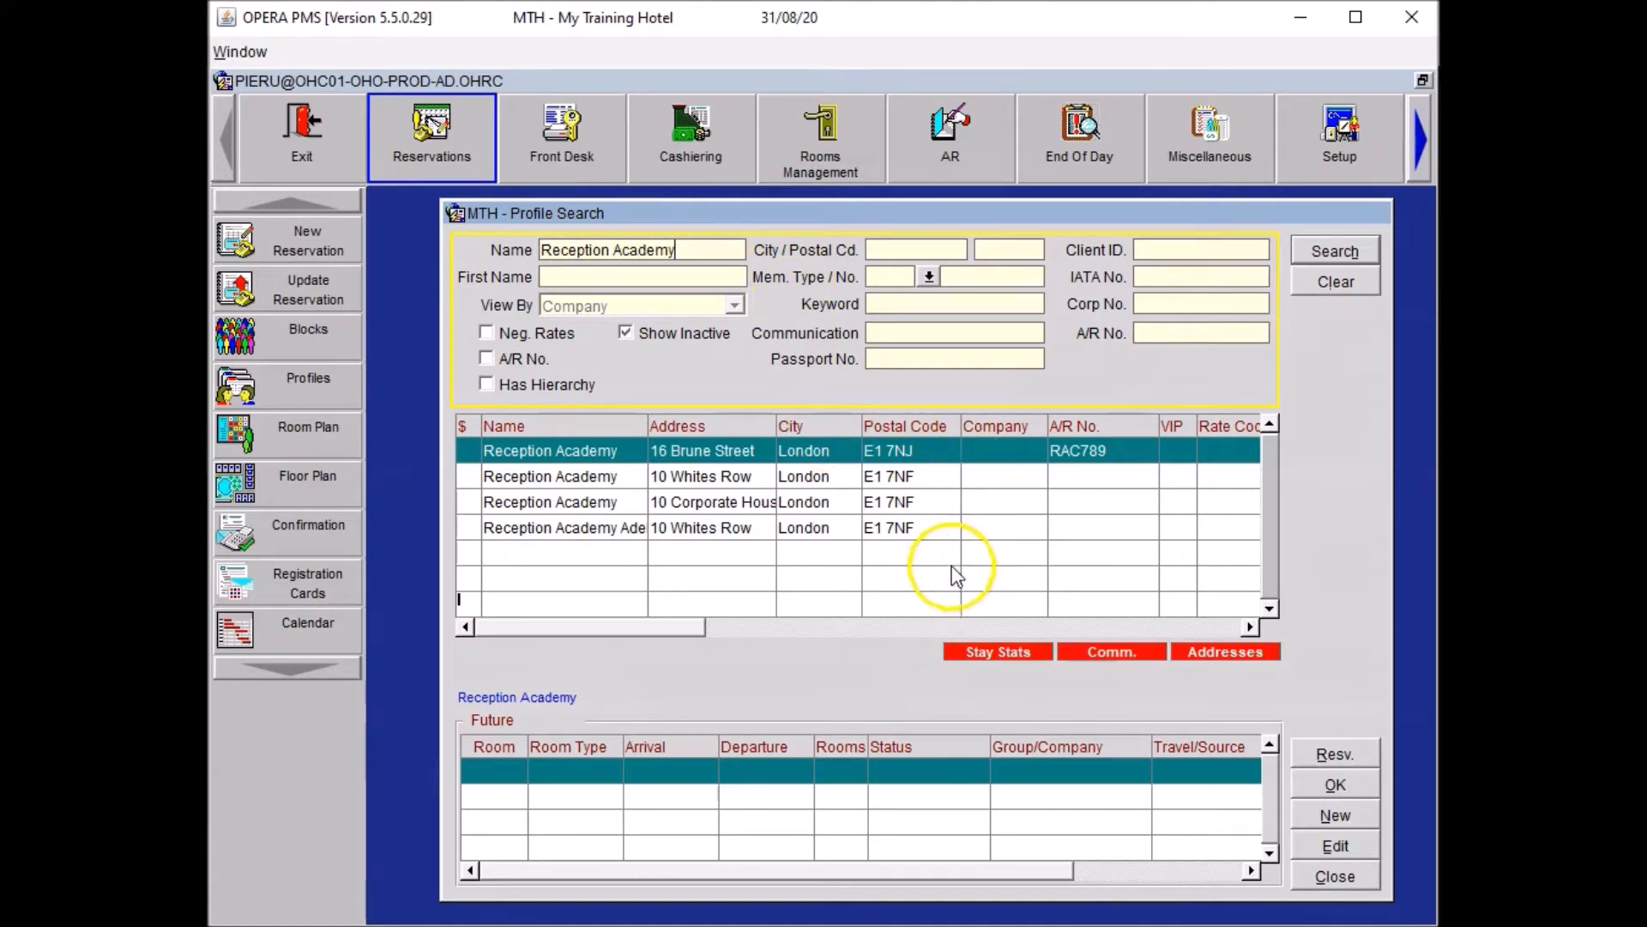
left_click(740, 477)
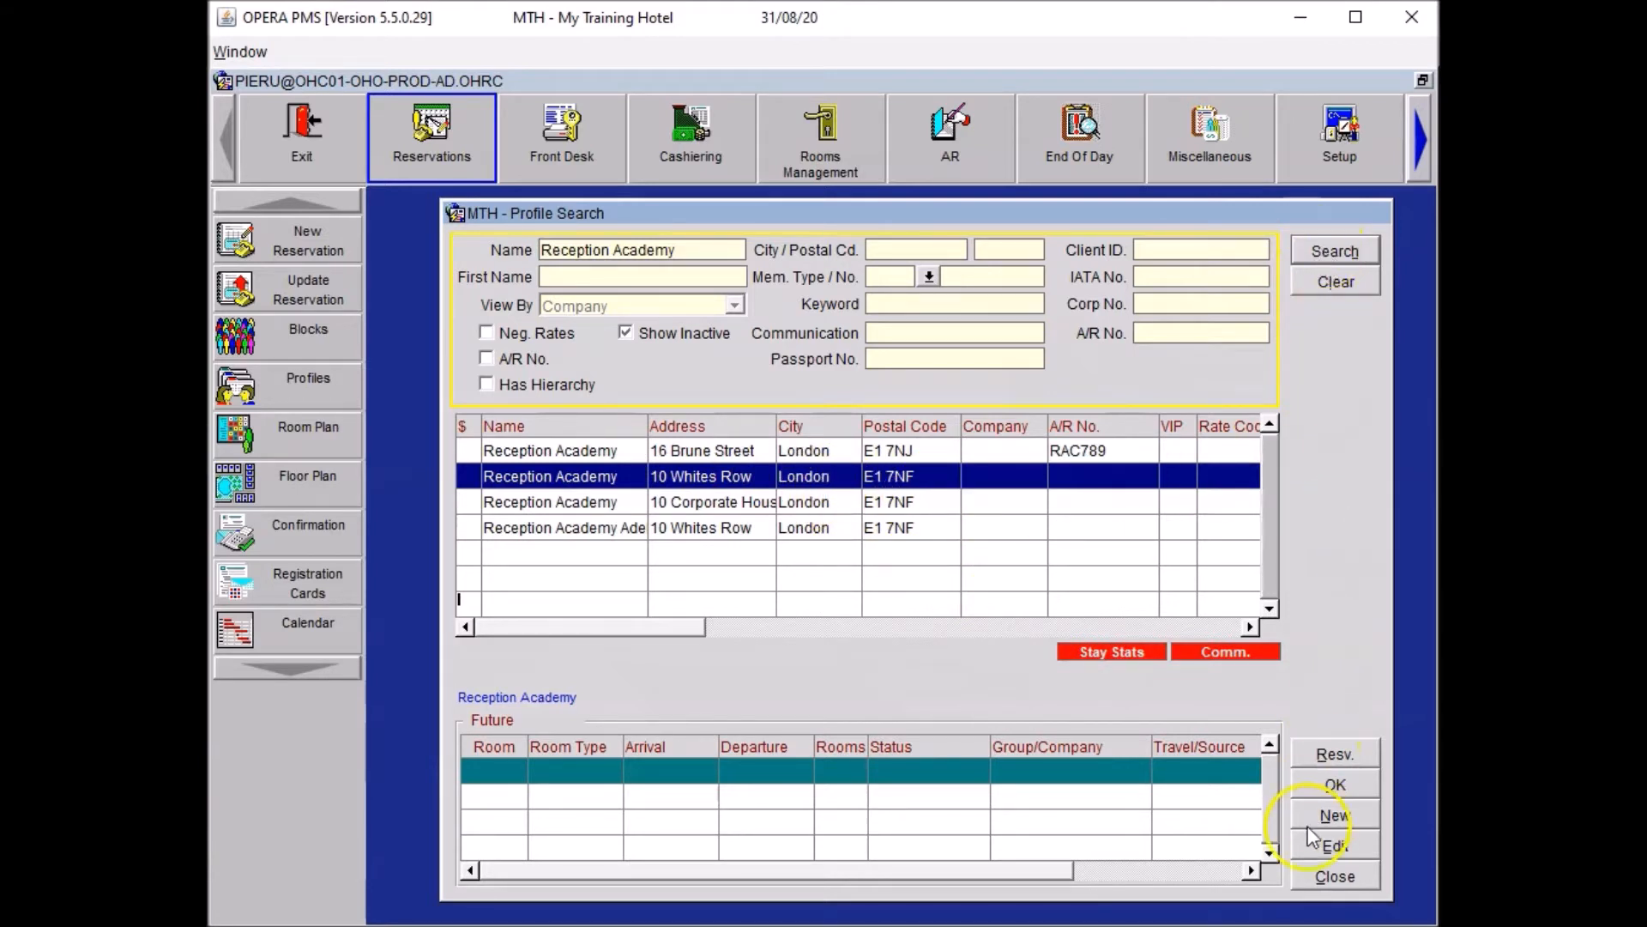
Open the company profile, add the missing apostrophe to its street address, and attach it.
double_click(692, 476)
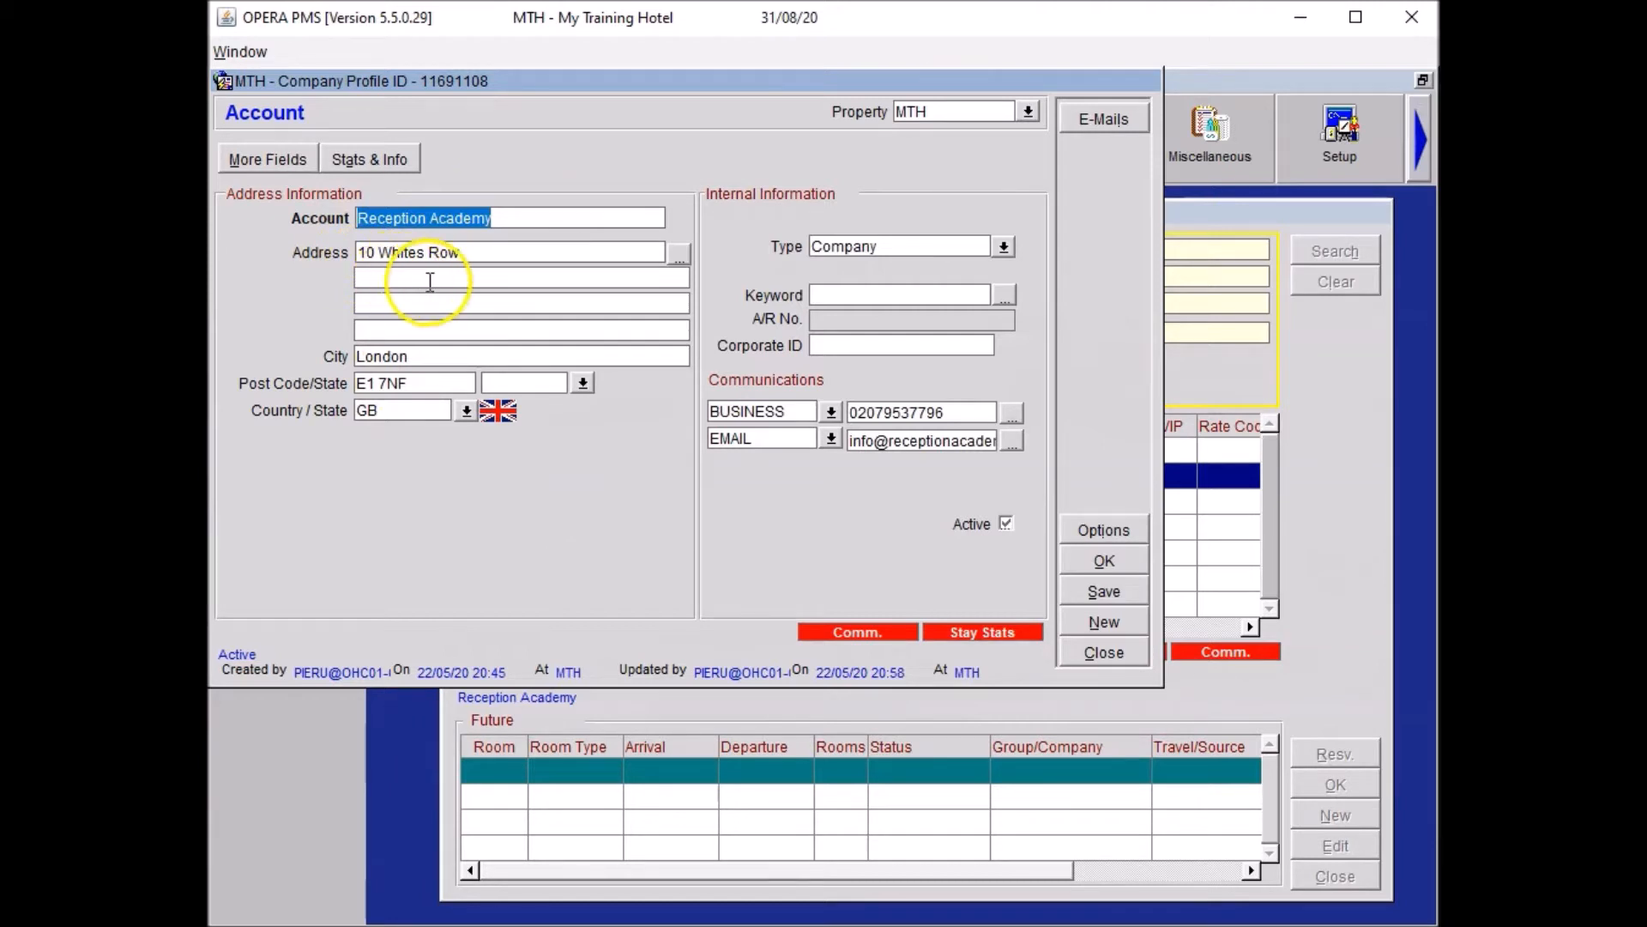
left_click(414, 252)
type("'")
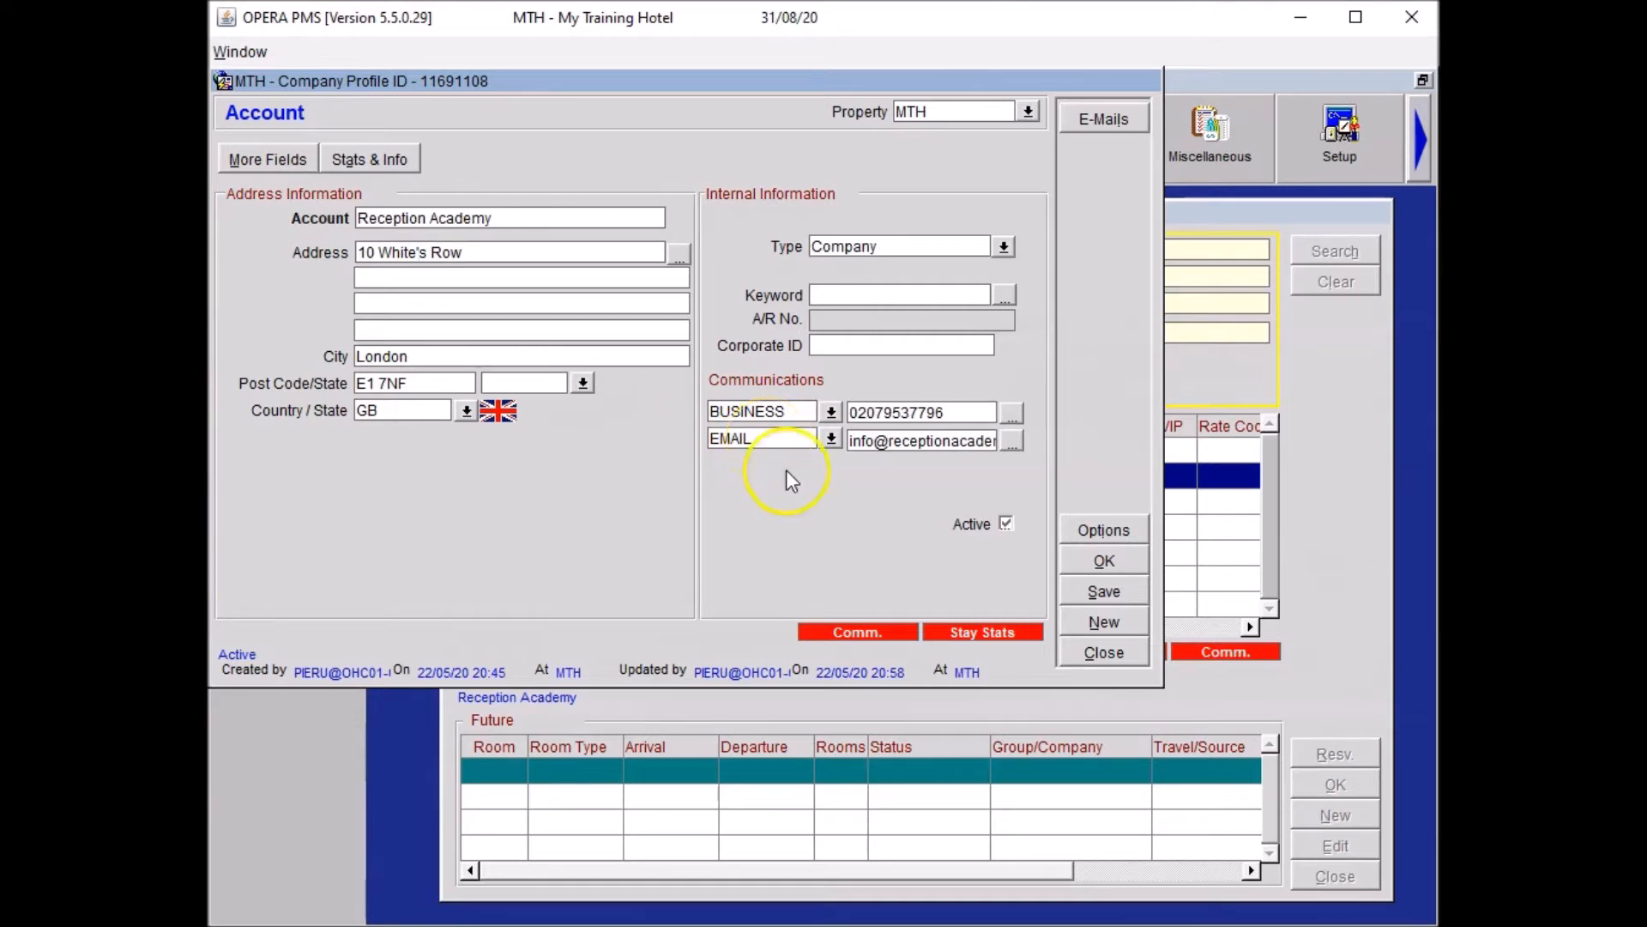
left_click(1104, 560)
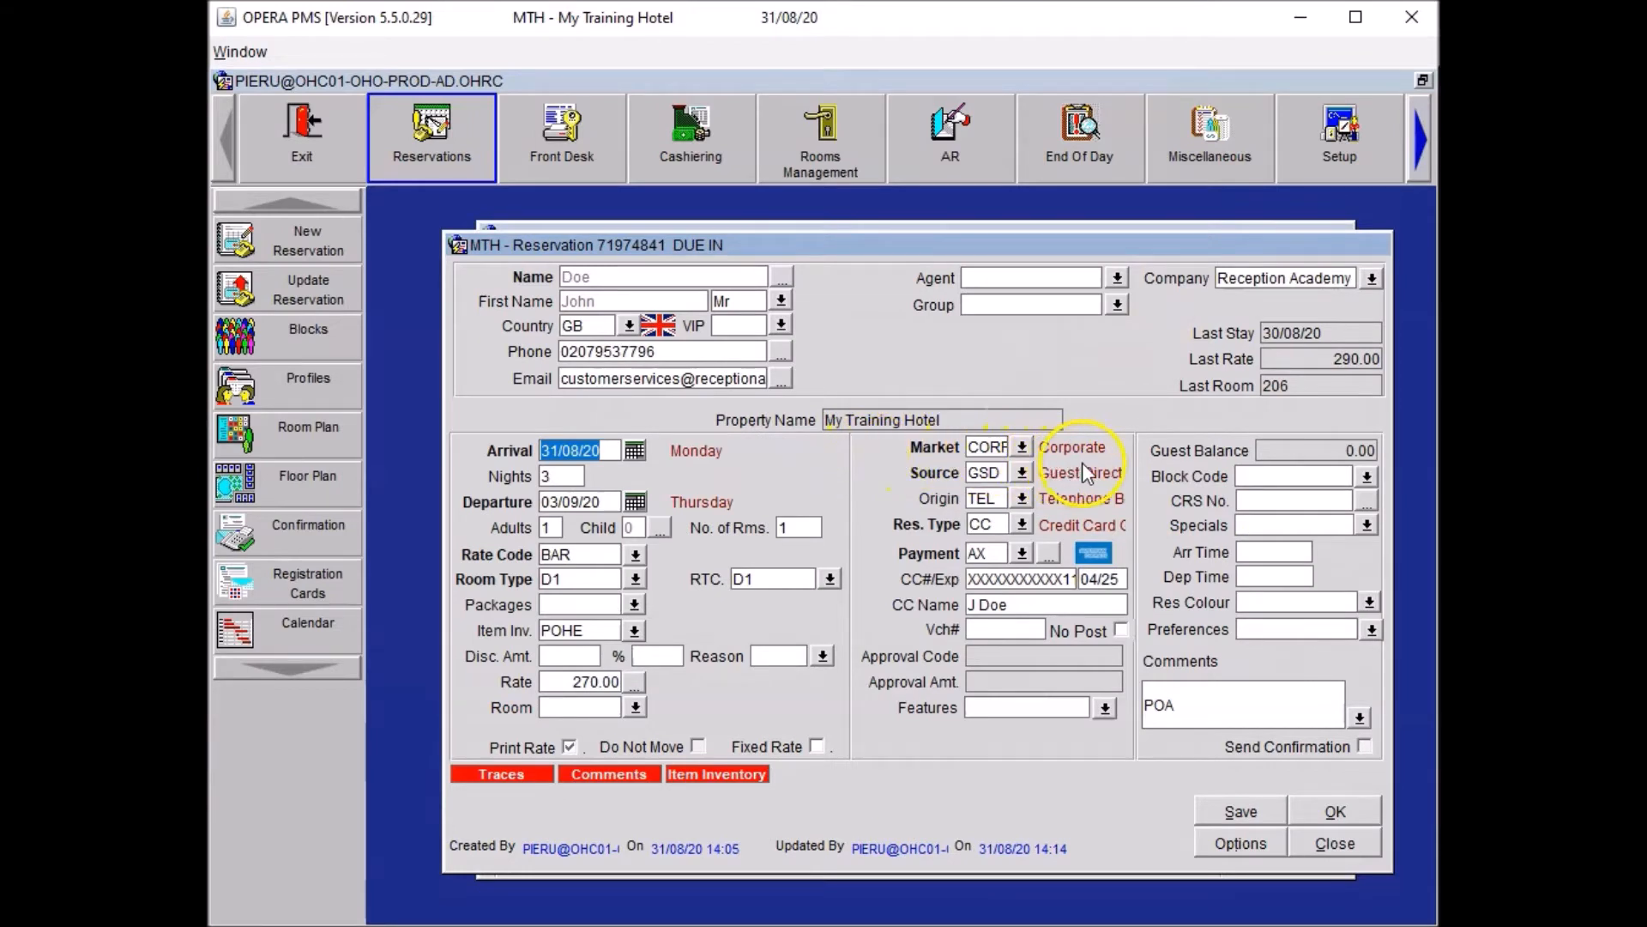
Save the reservation and add the LA (Late Arrival Advised) special without attaching it to the profile.
left_click(1242, 806)
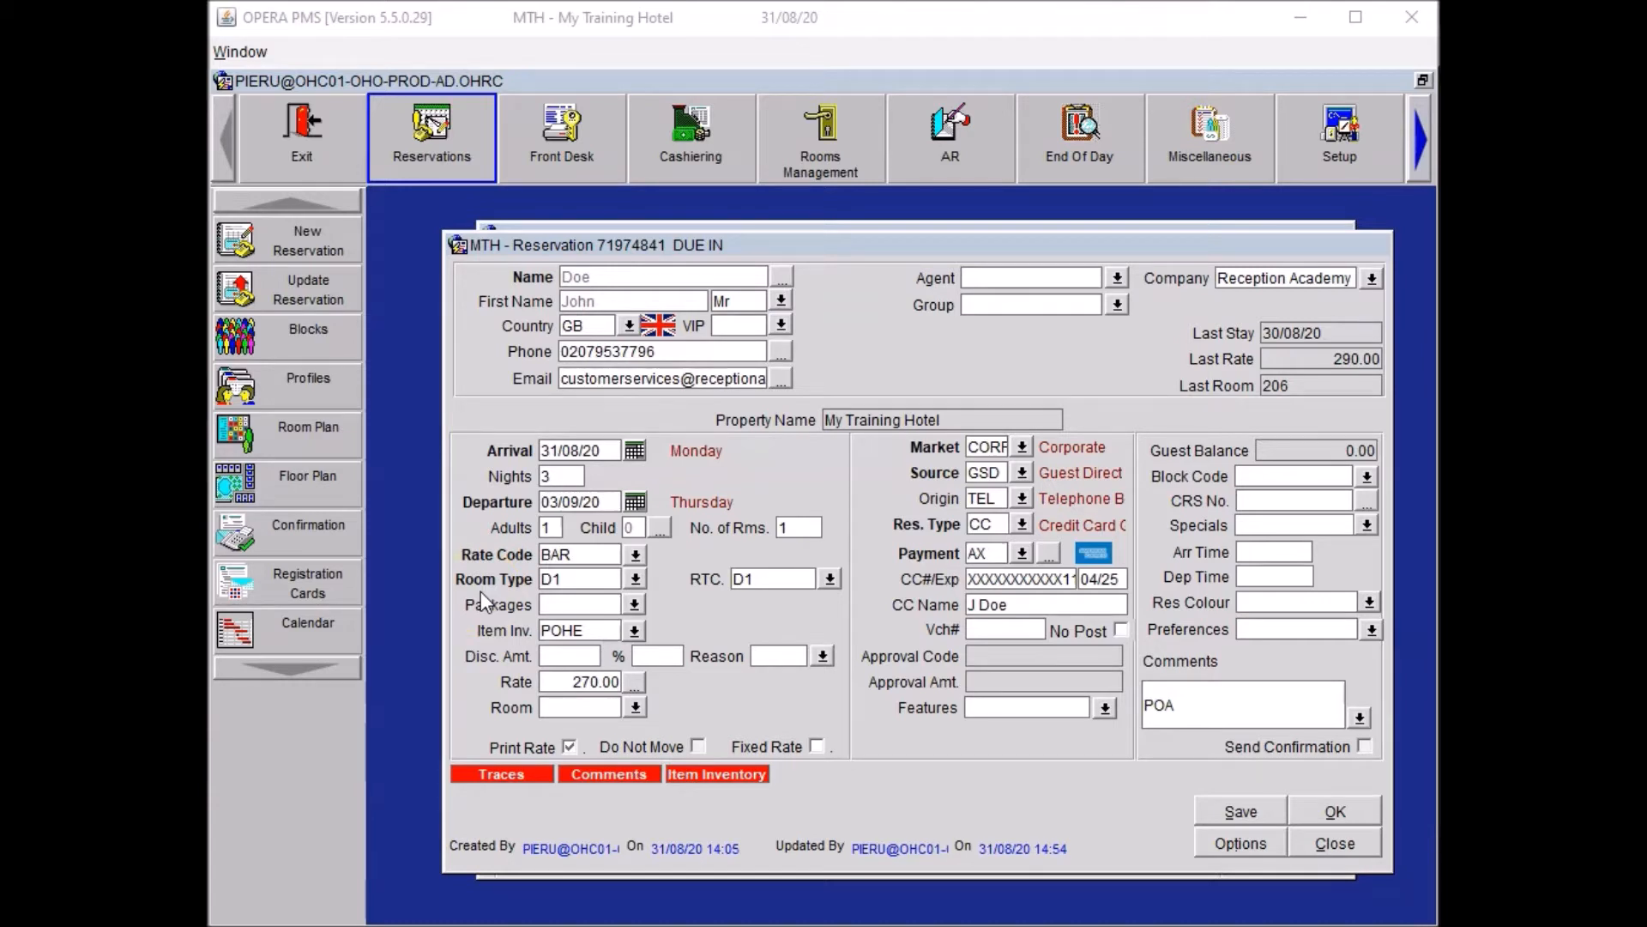
left_click(1367, 525)
left_click(1197, 717)
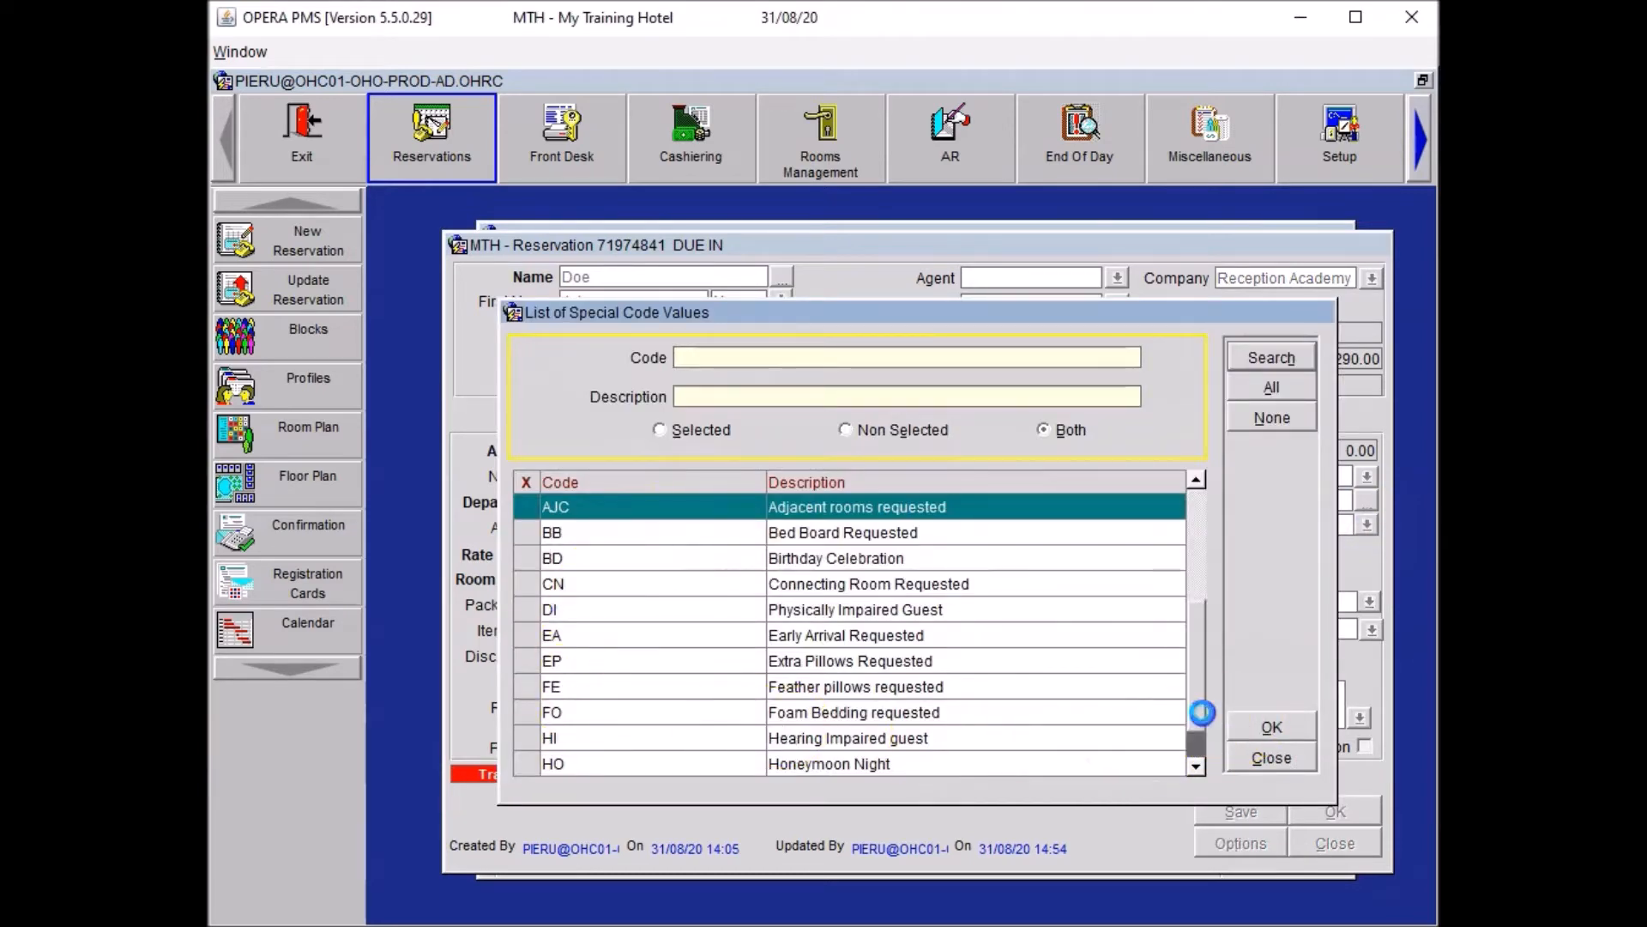
left_click(527, 609)
left_click(1276, 726)
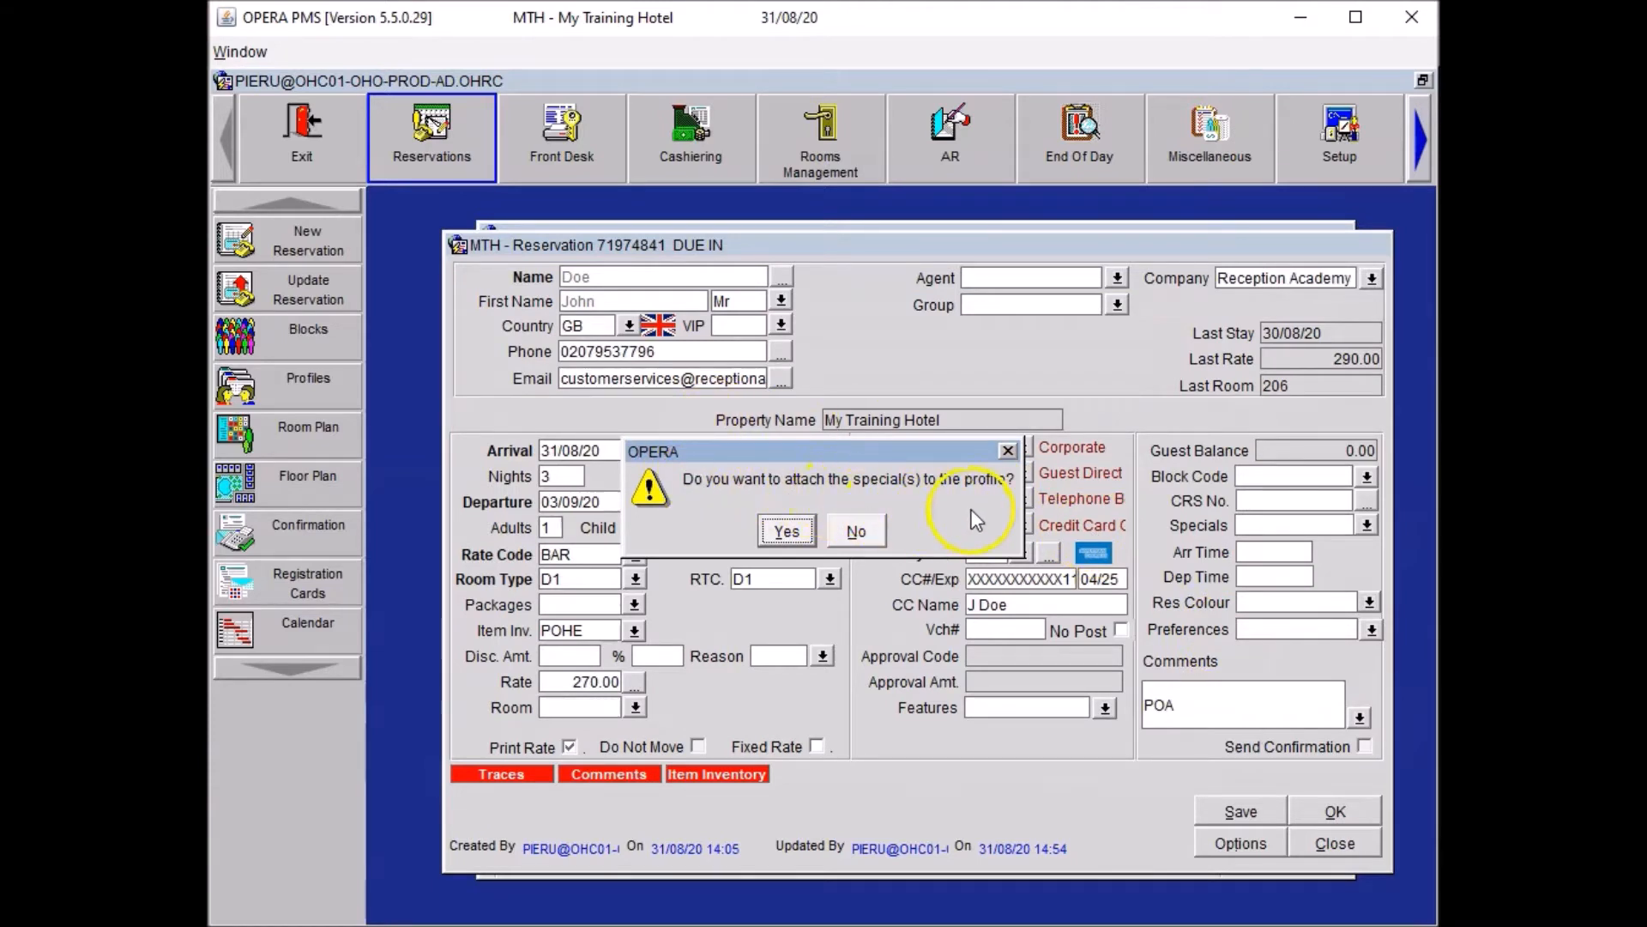
left_click(876, 531)
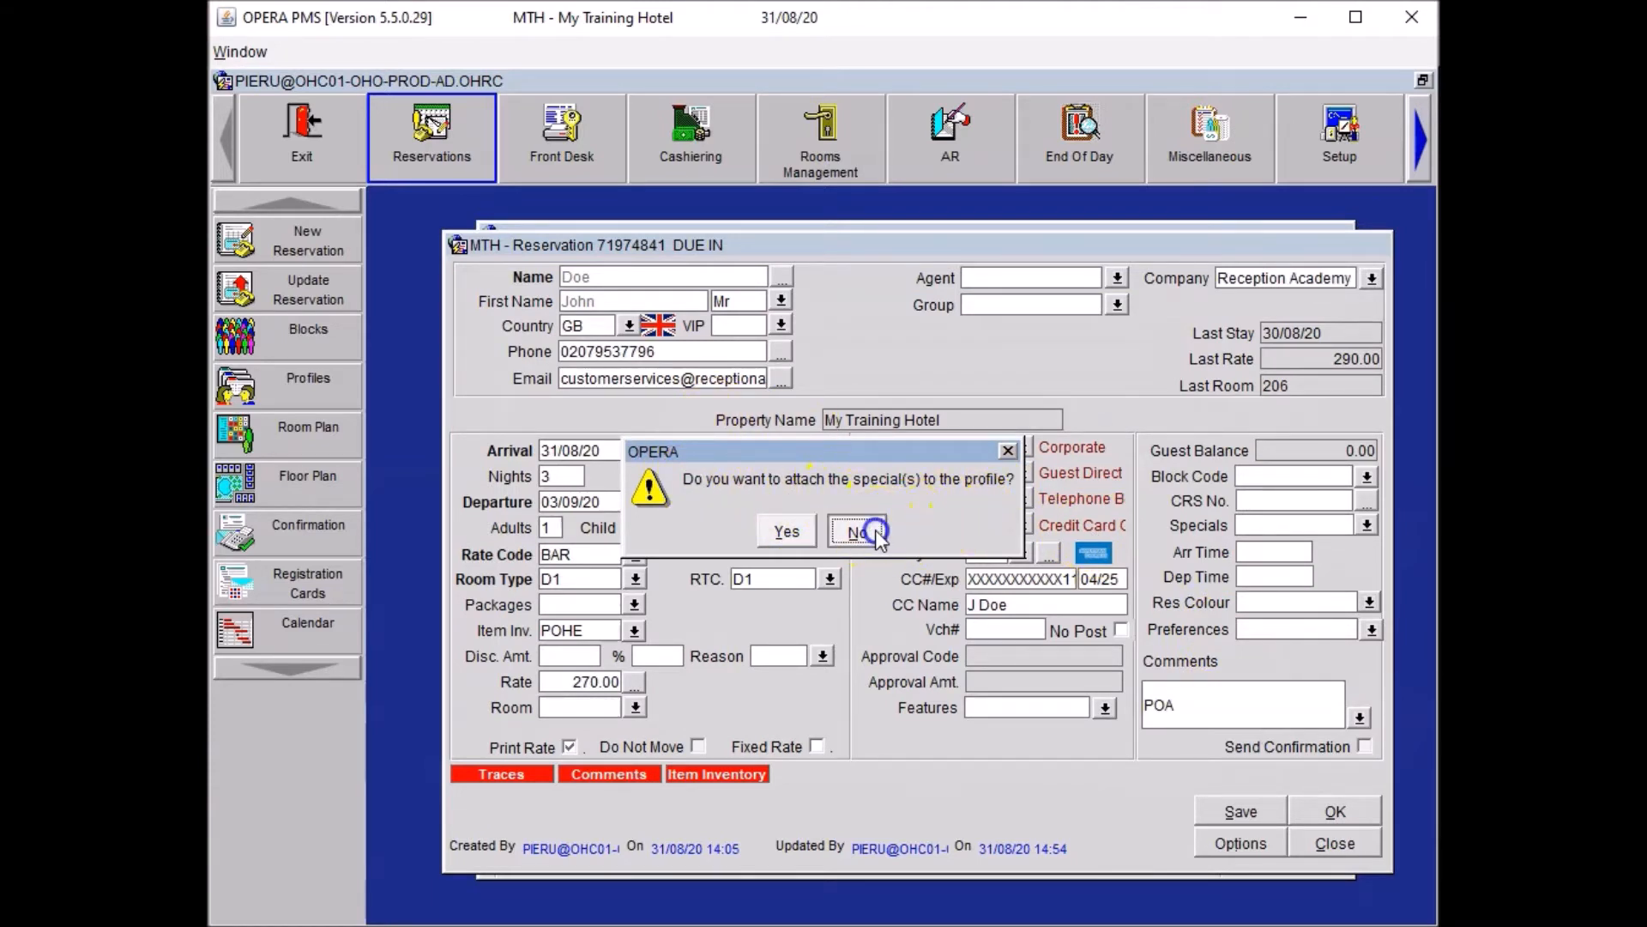
Set the arrival time to 23:00.
left_click(1279, 551)
type("2300")
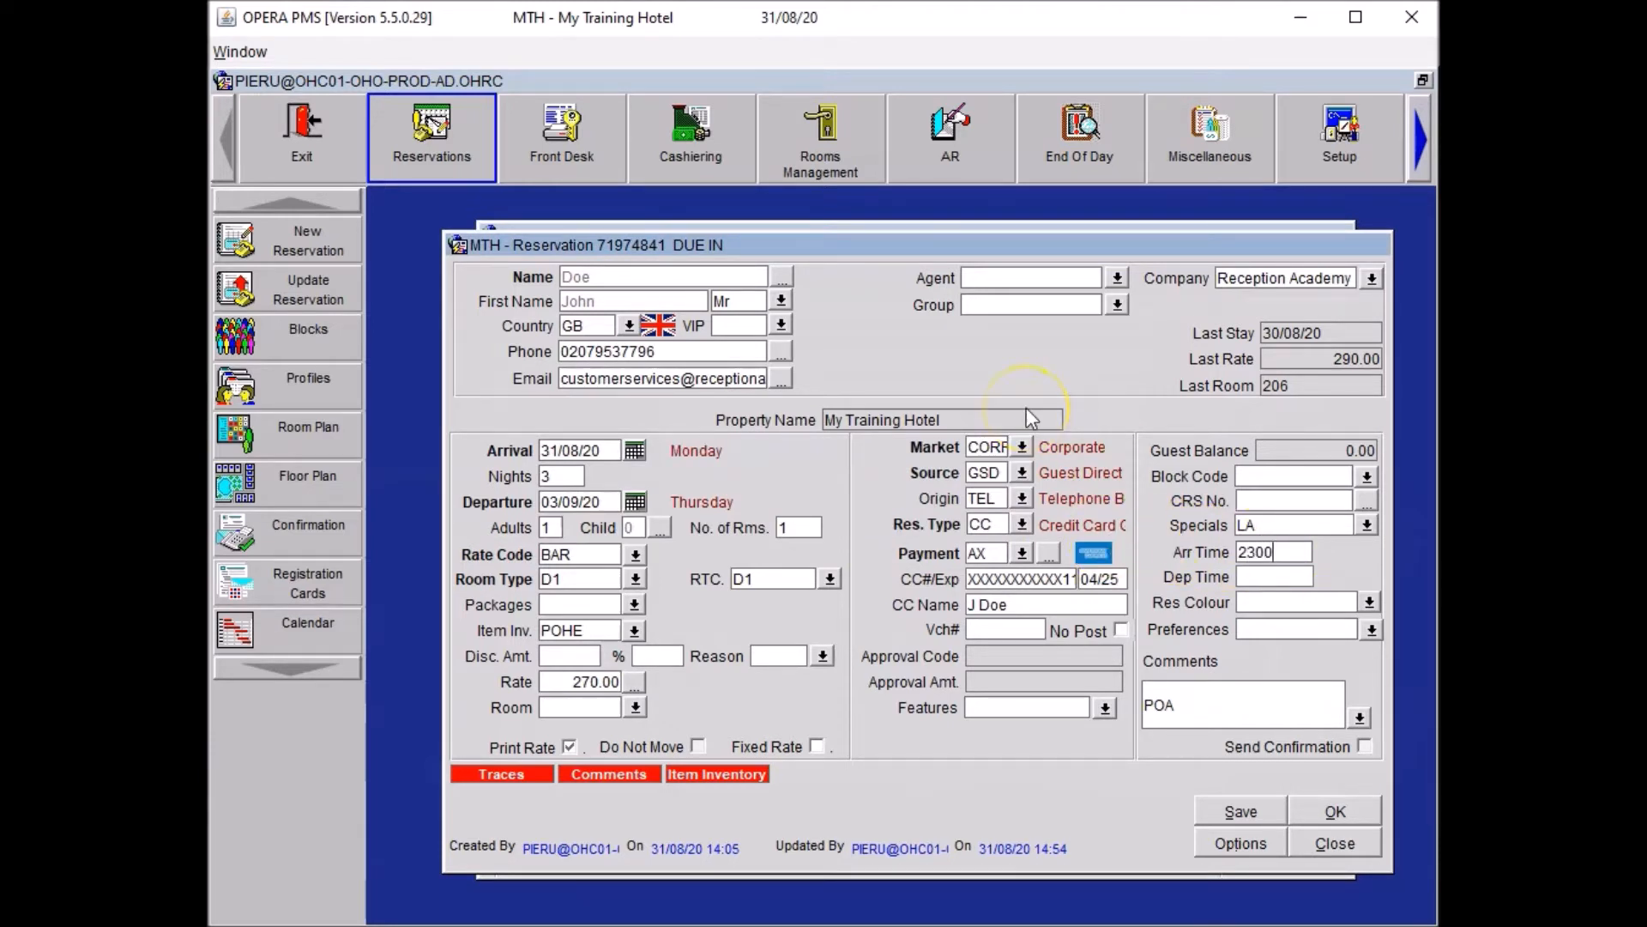
key("Tab")
Add an OTH alert shown at check-in reading 'Late arrival, do not book out.'.
left_click(1257, 718)
left_click(1211, 830)
left_click(898, 379)
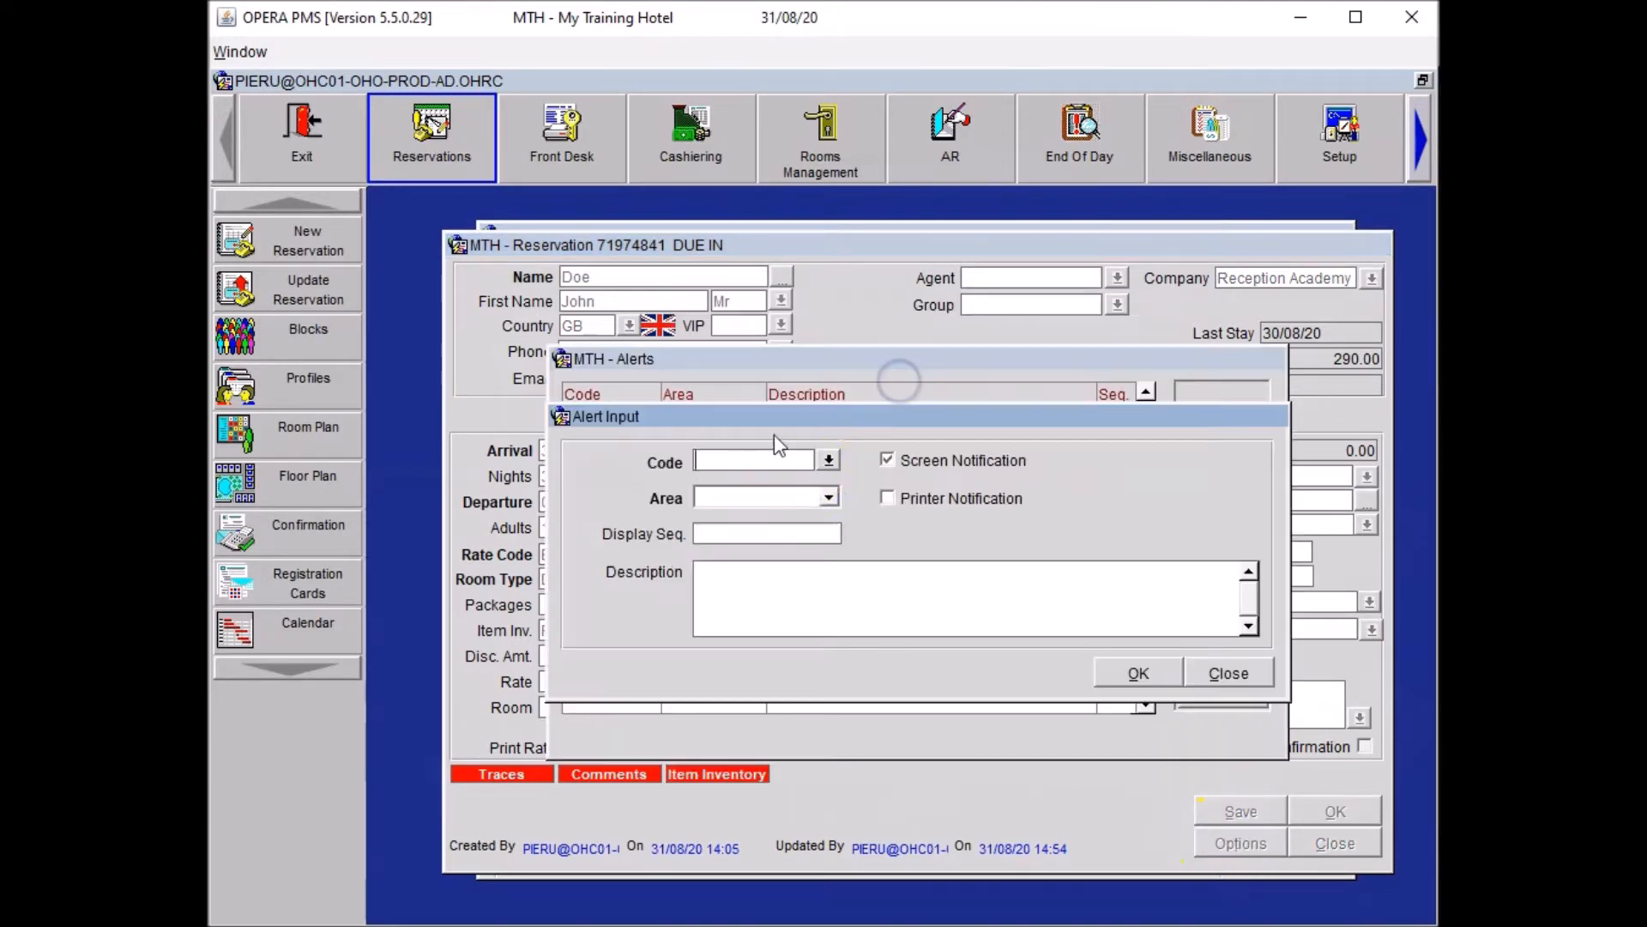
left_click(822, 461)
left_click(532, 446)
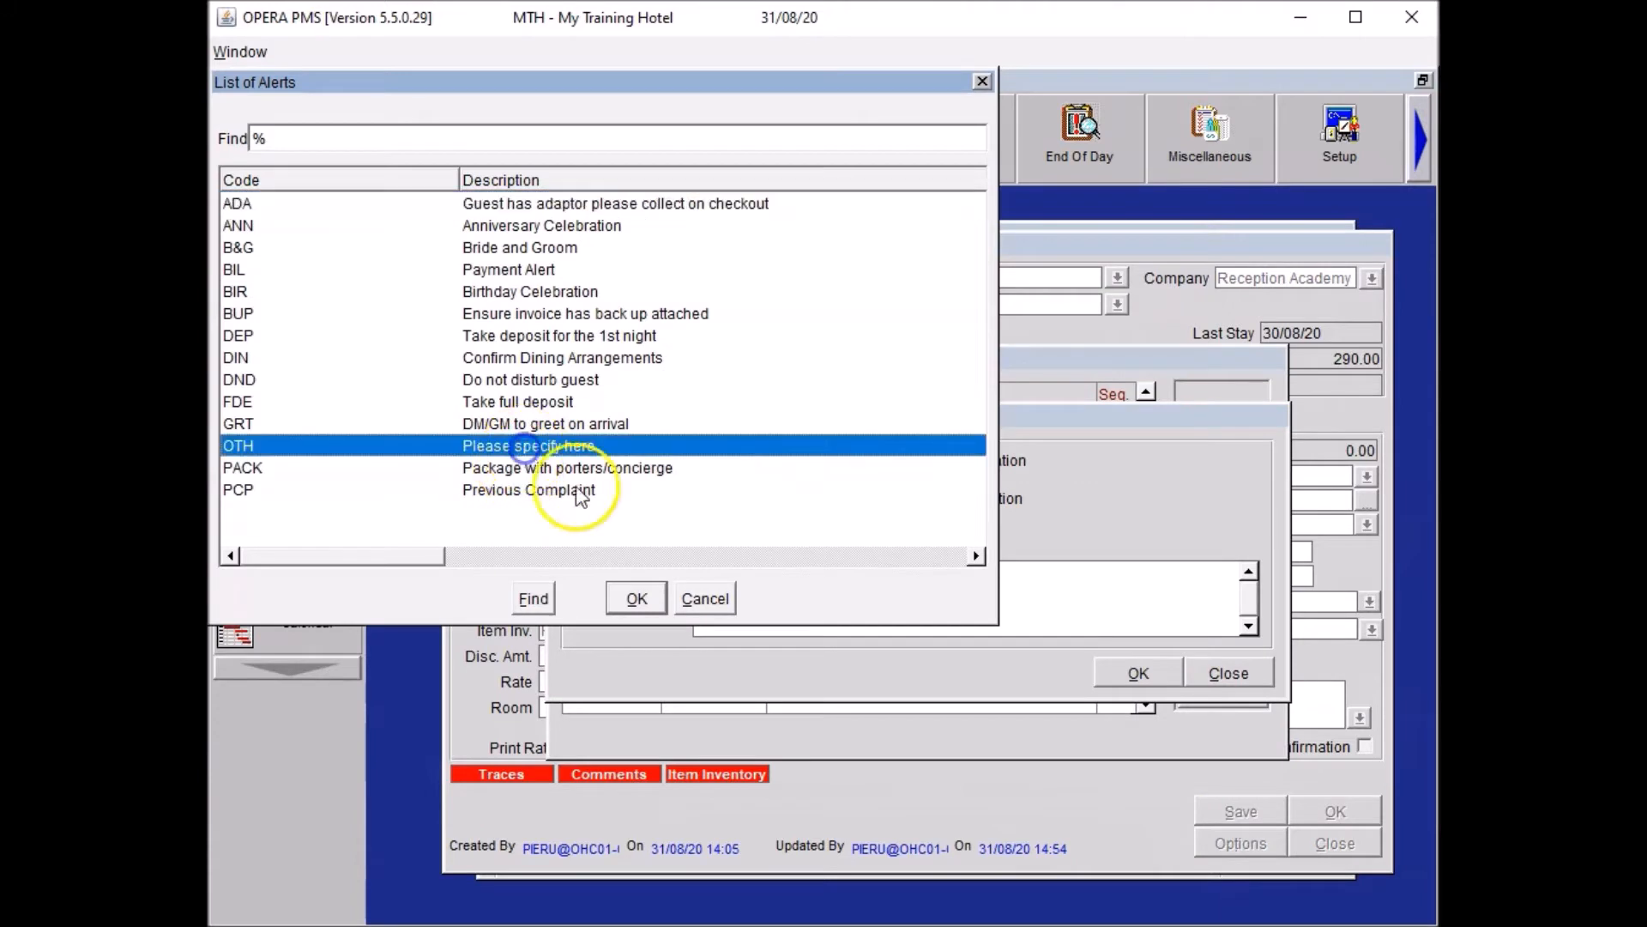
left_click(634, 598)
left_click(729, 500)
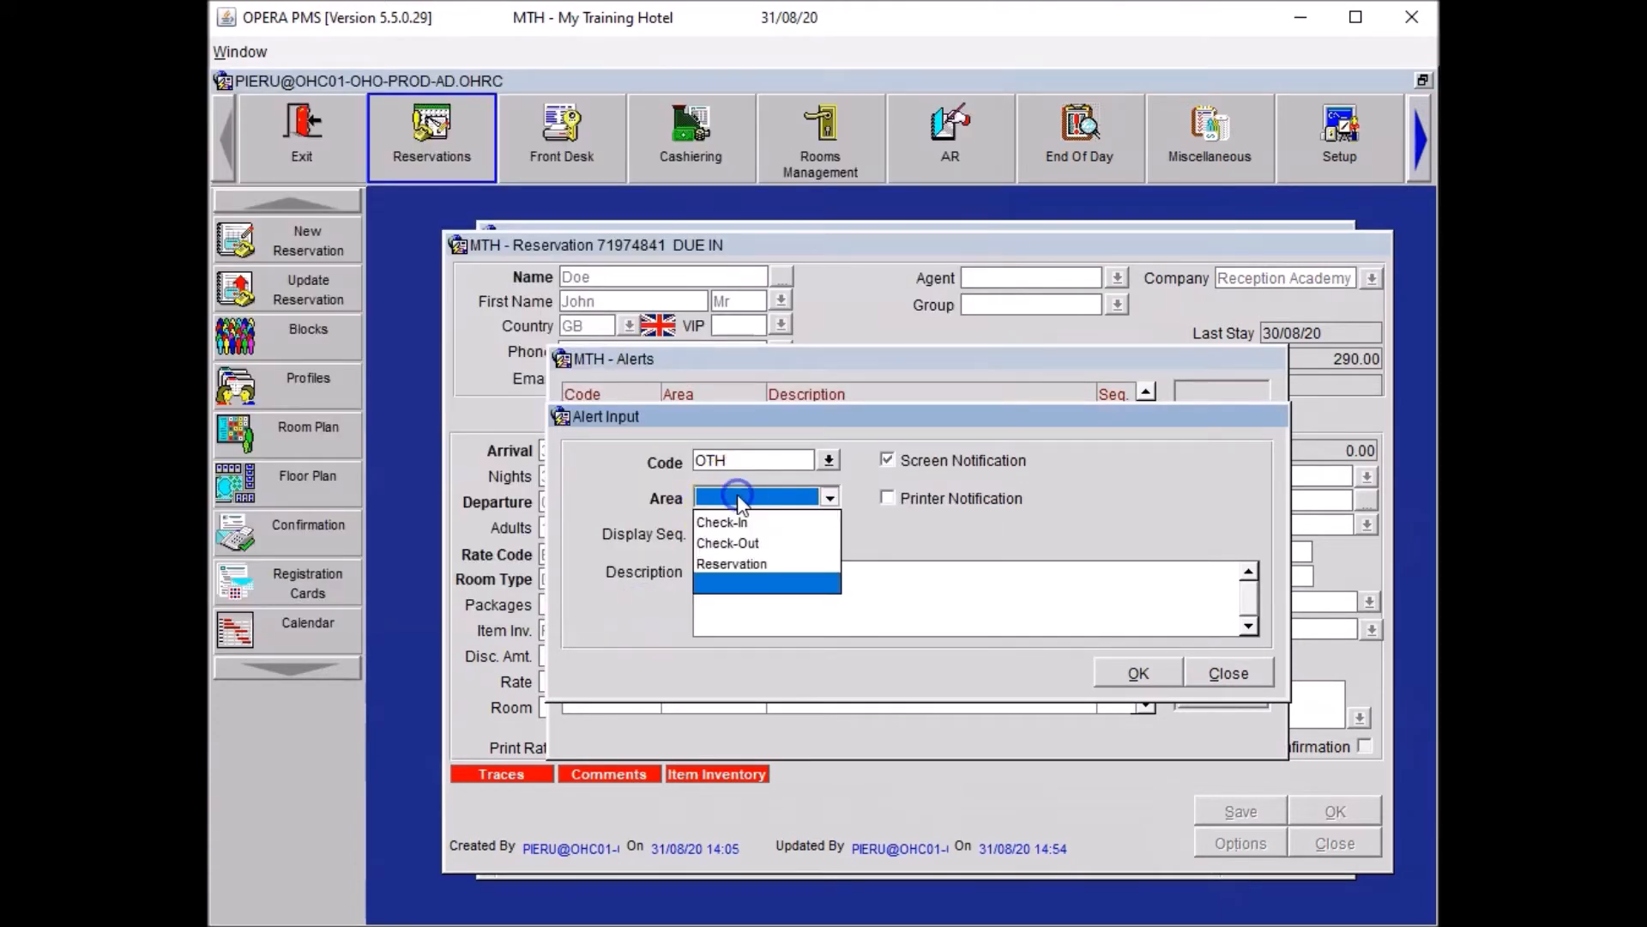
left_click(740, 521)
left_click_drag(696, 573, 993, 577)
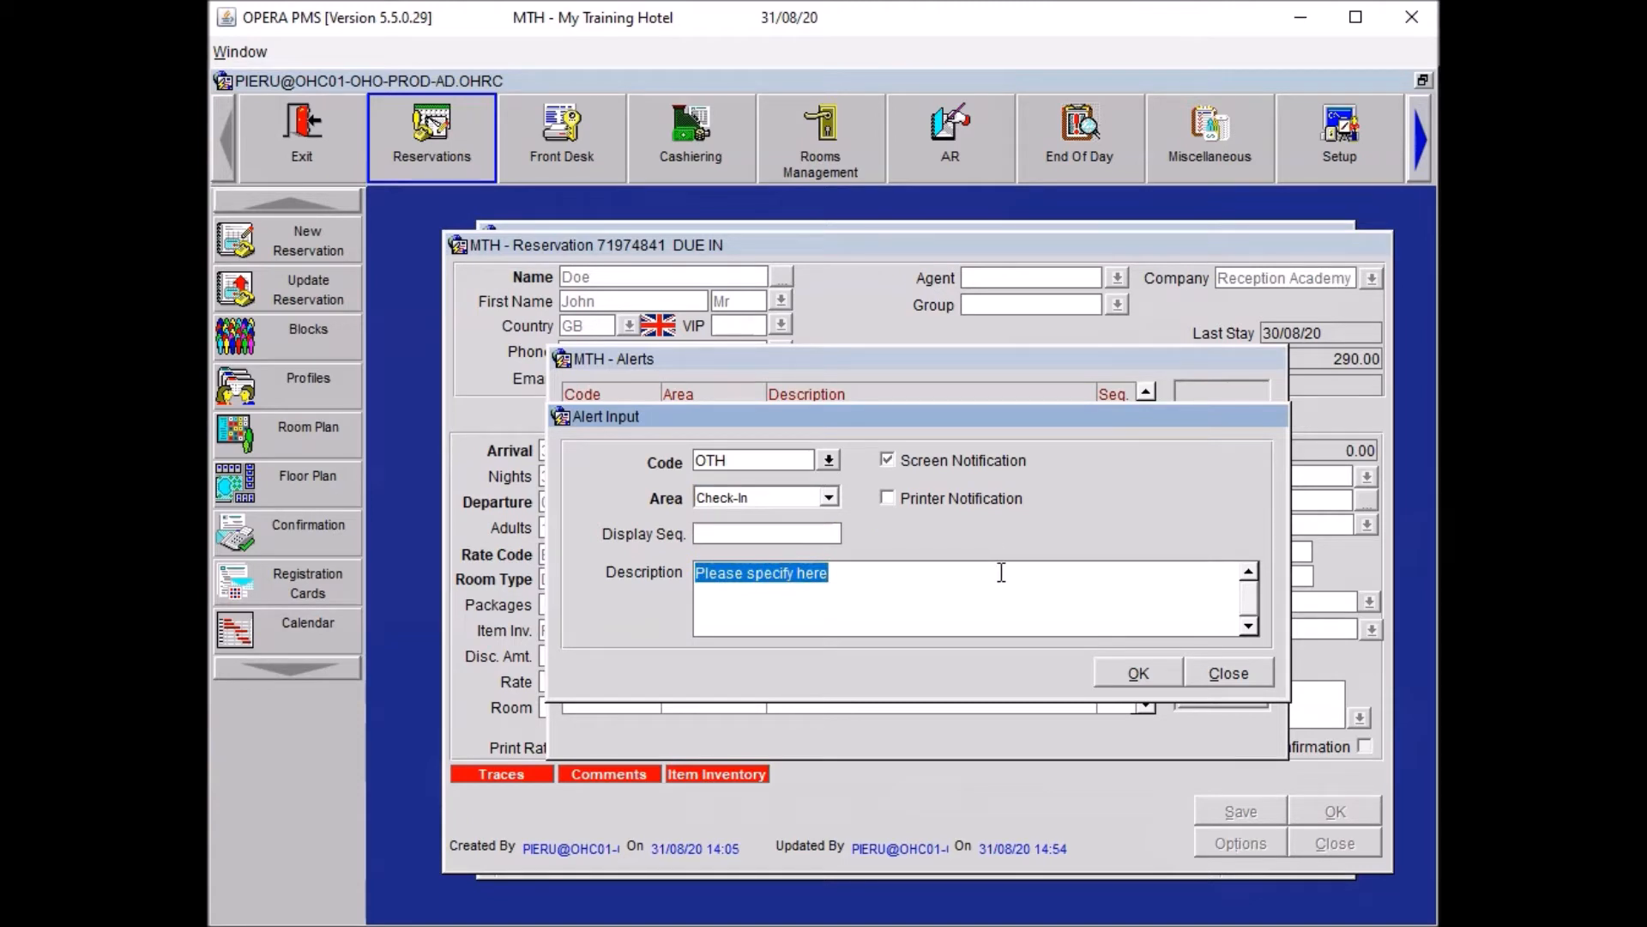
type("Late arrival, do not book out.")
left_click(984, 618)
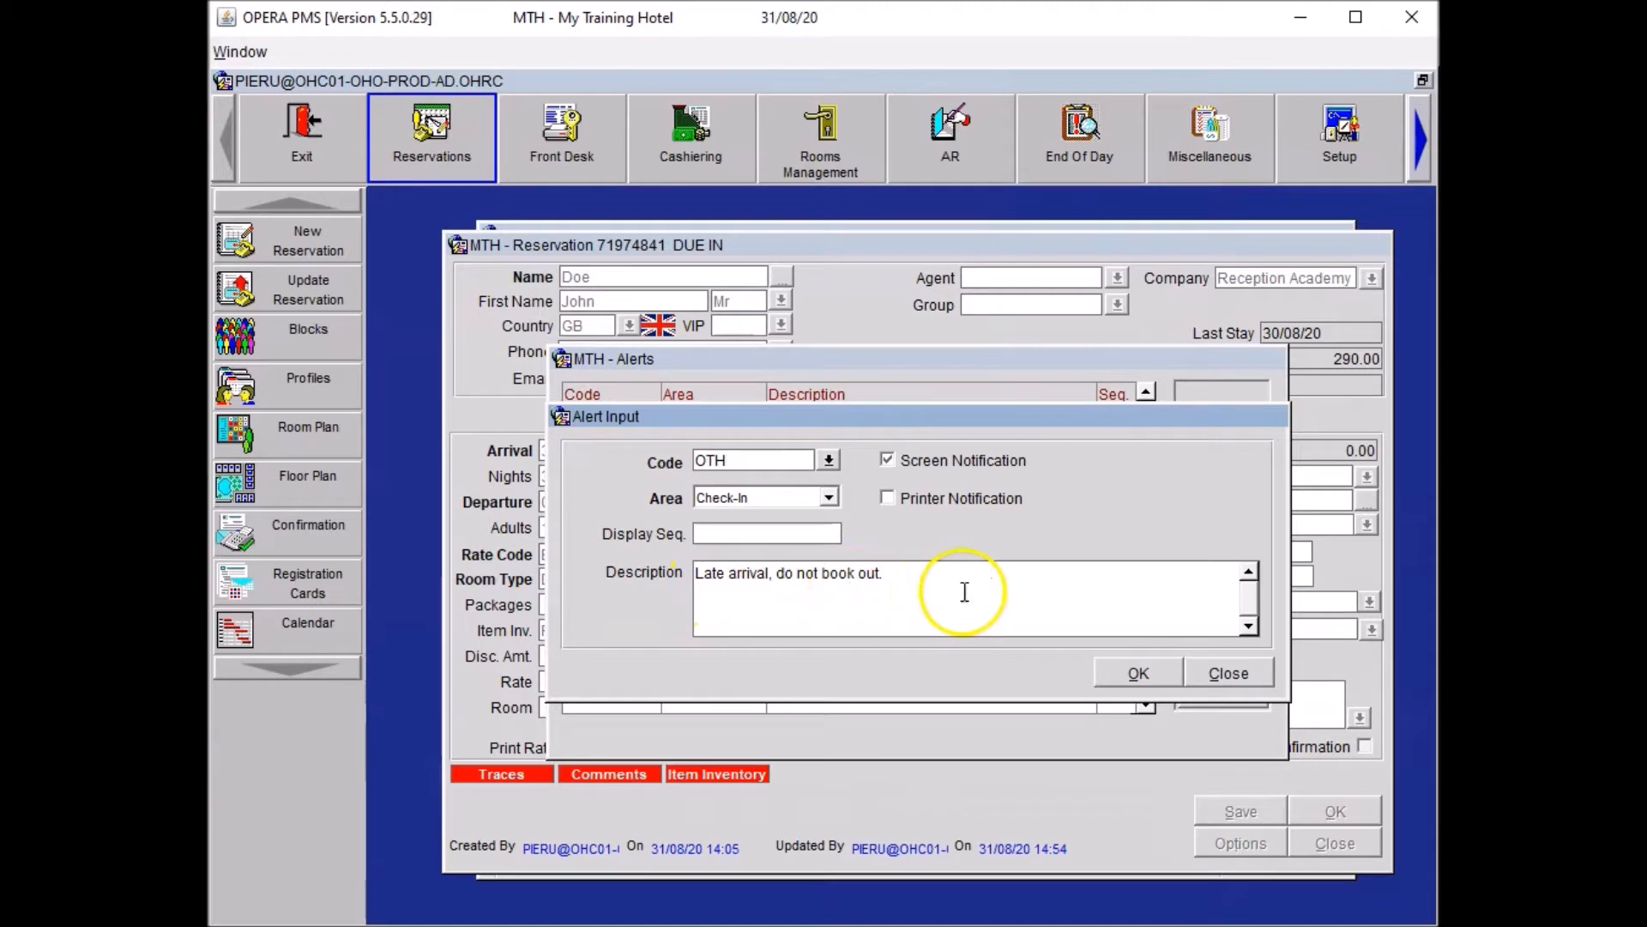
left_click(1141, 673)
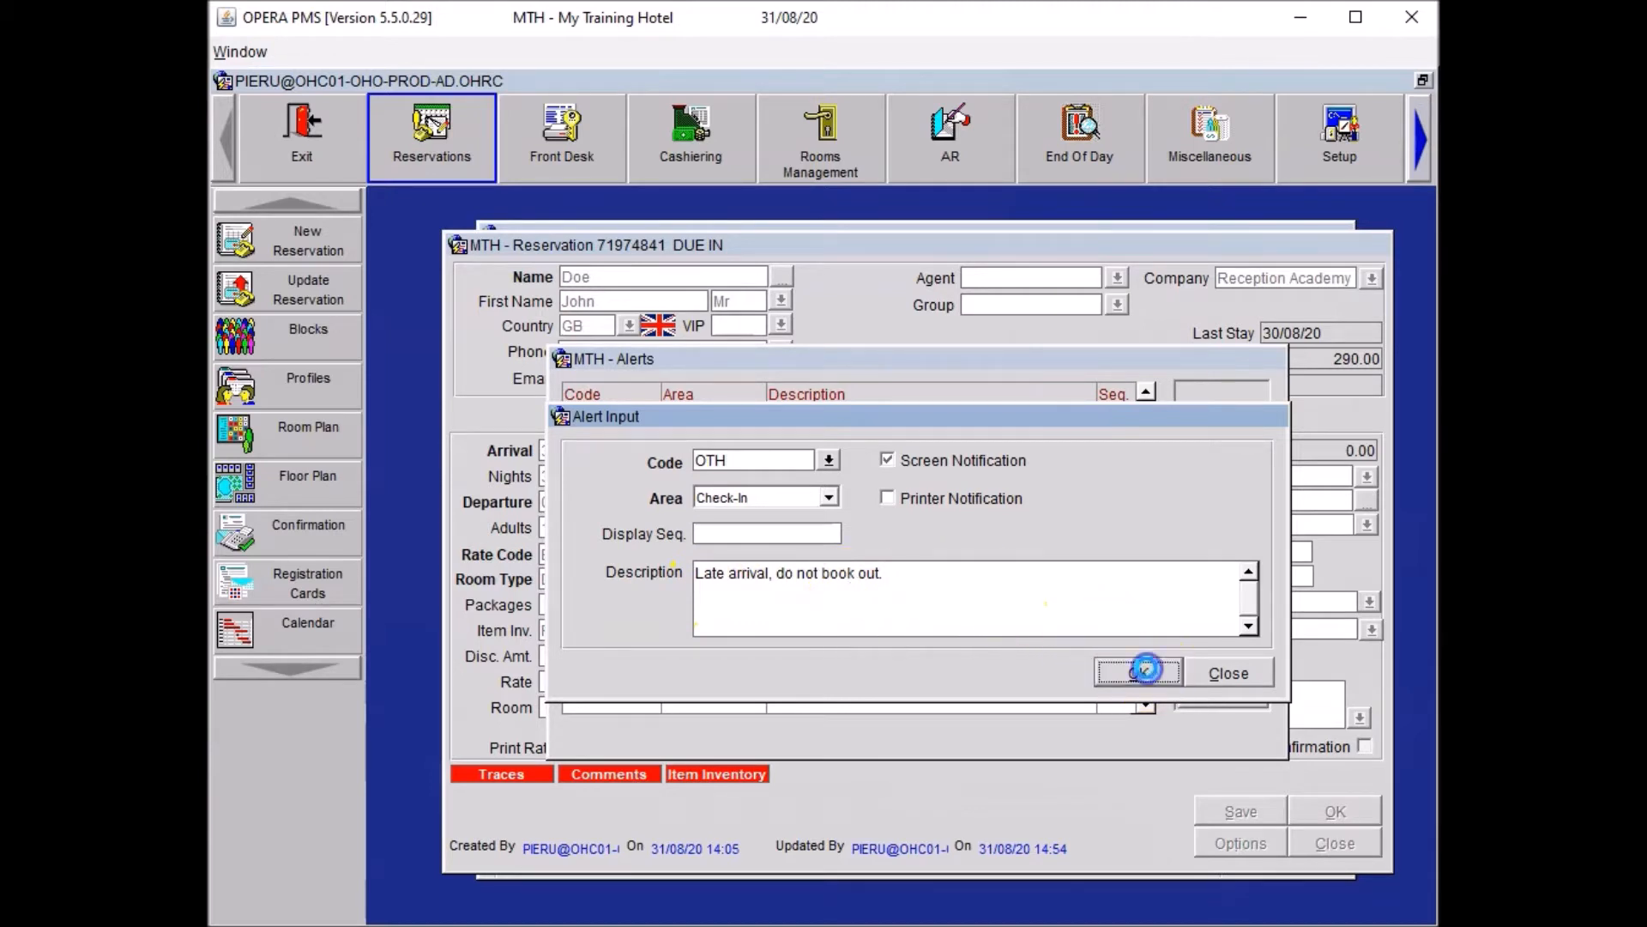
Close the alerts and options windows and save the reservation.
left_click(1239, 702)
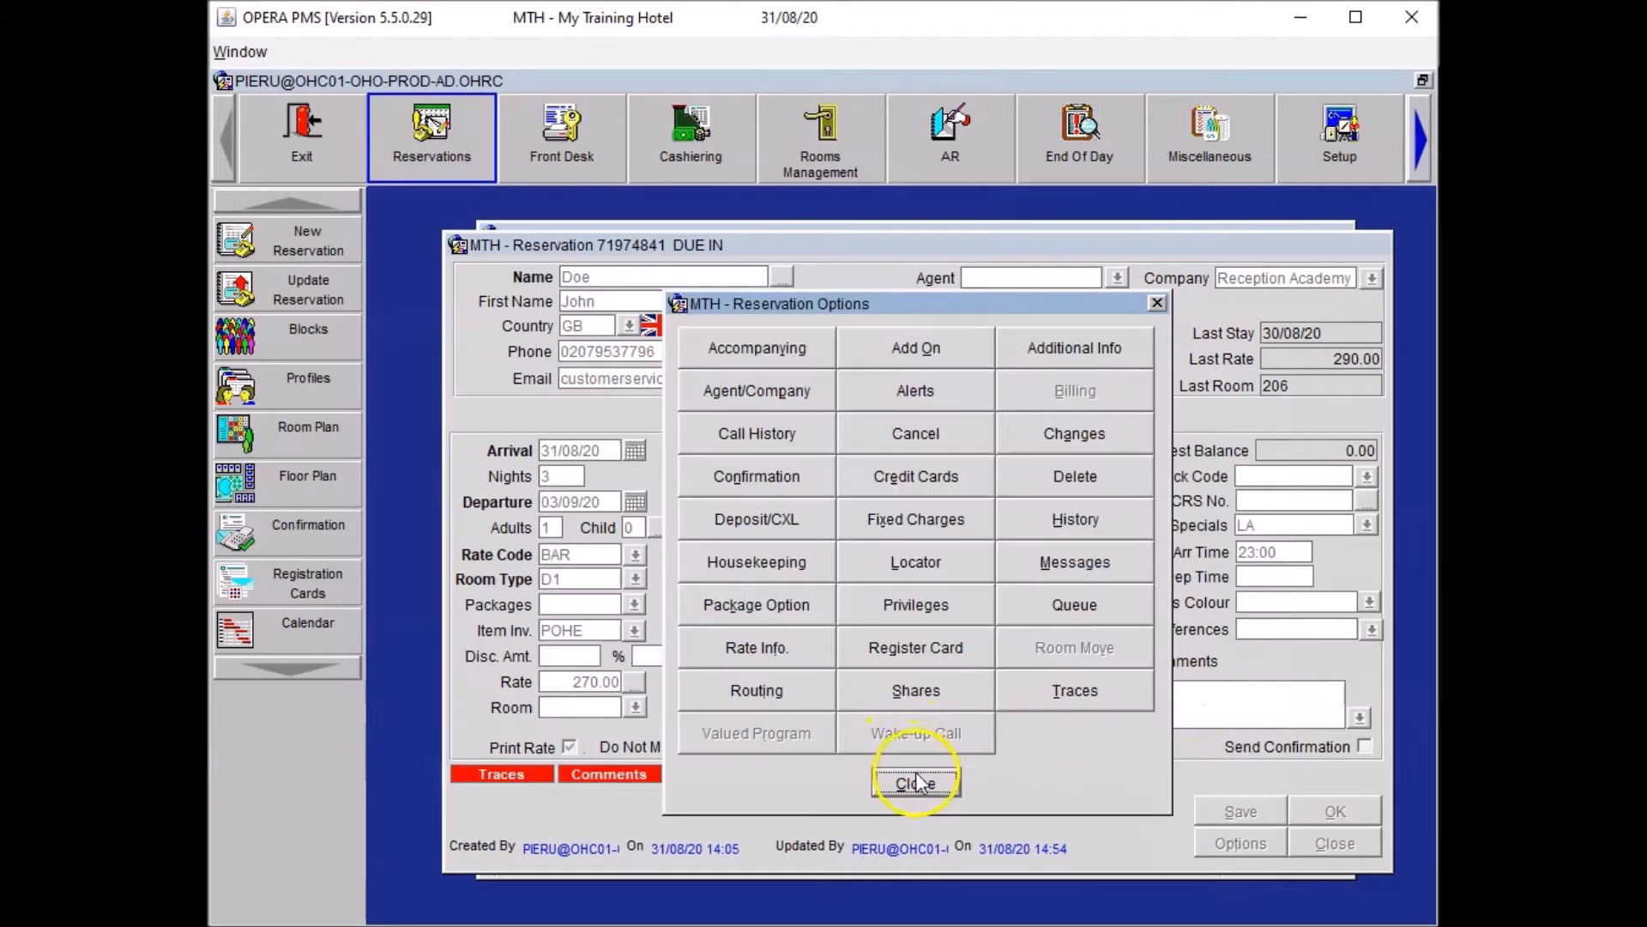
left_click(917, 783)
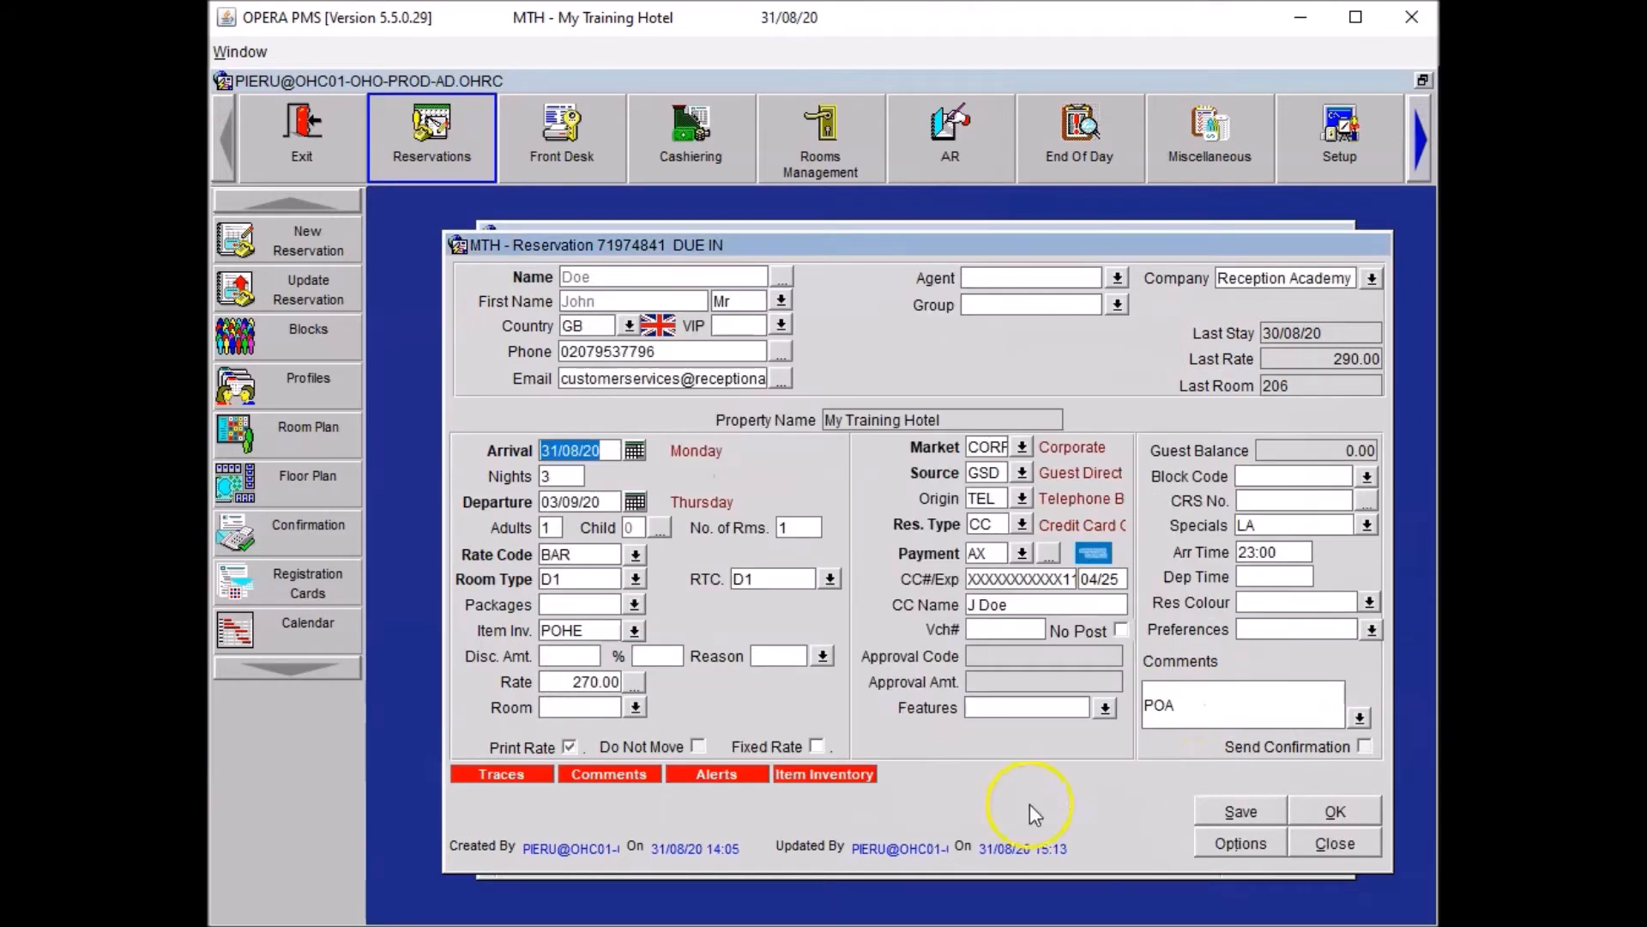
left_click(1213, 816)
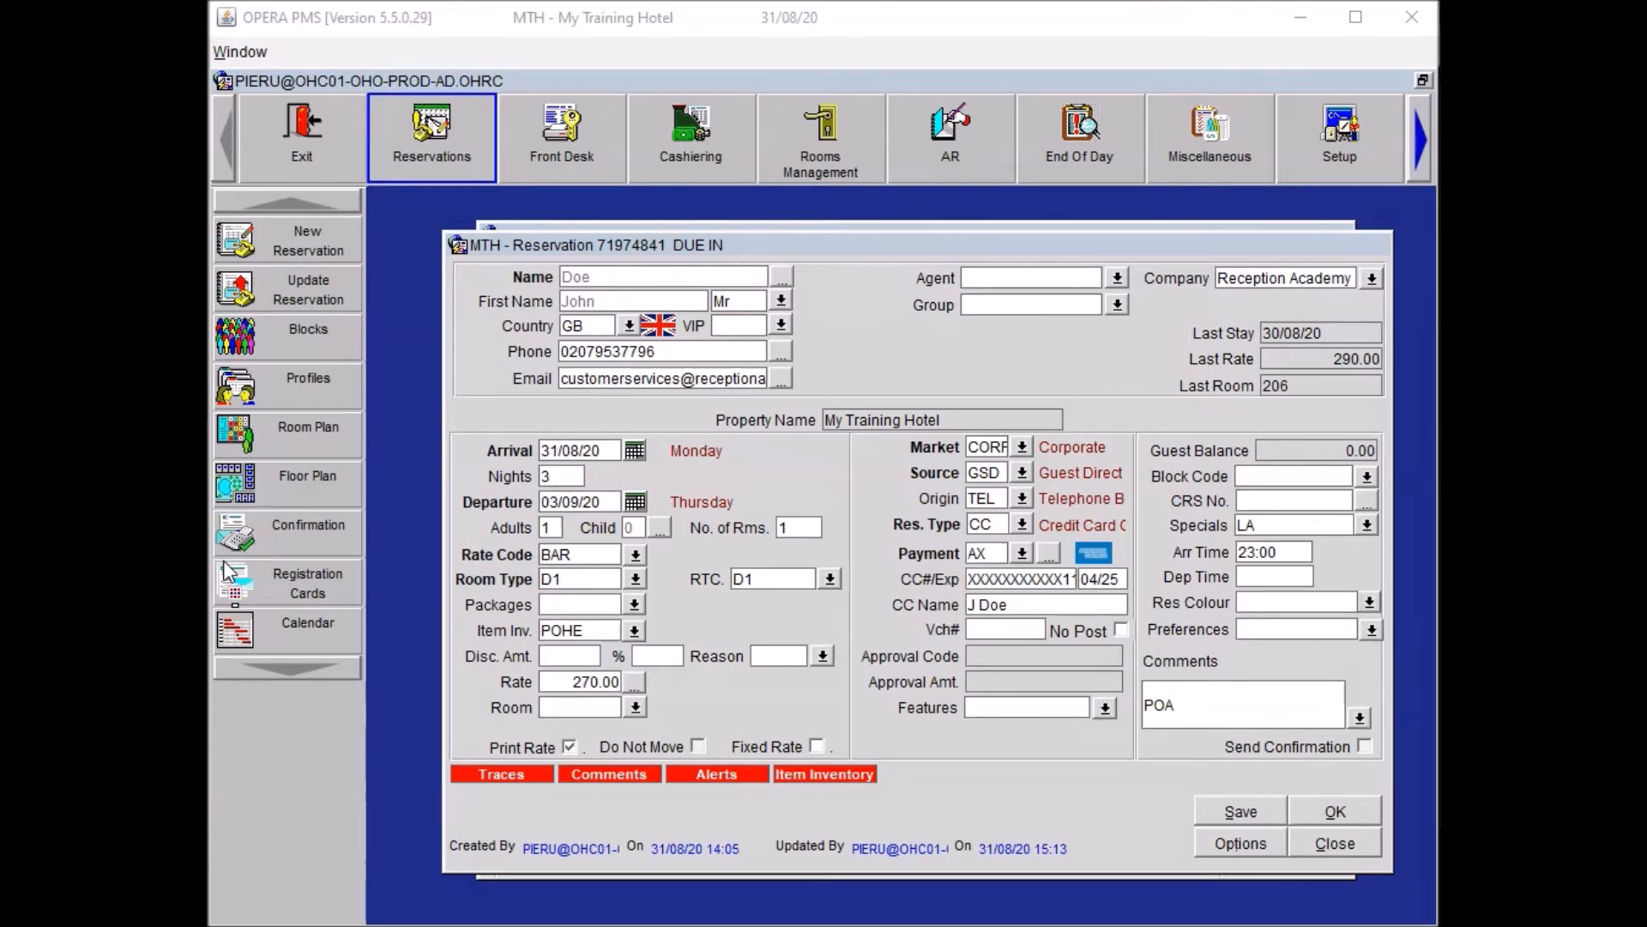
Add a locator for 01/09/20, 15:00–20:00: guest in Meeting Room 5 conducting interviews.
left_click(262, 541)
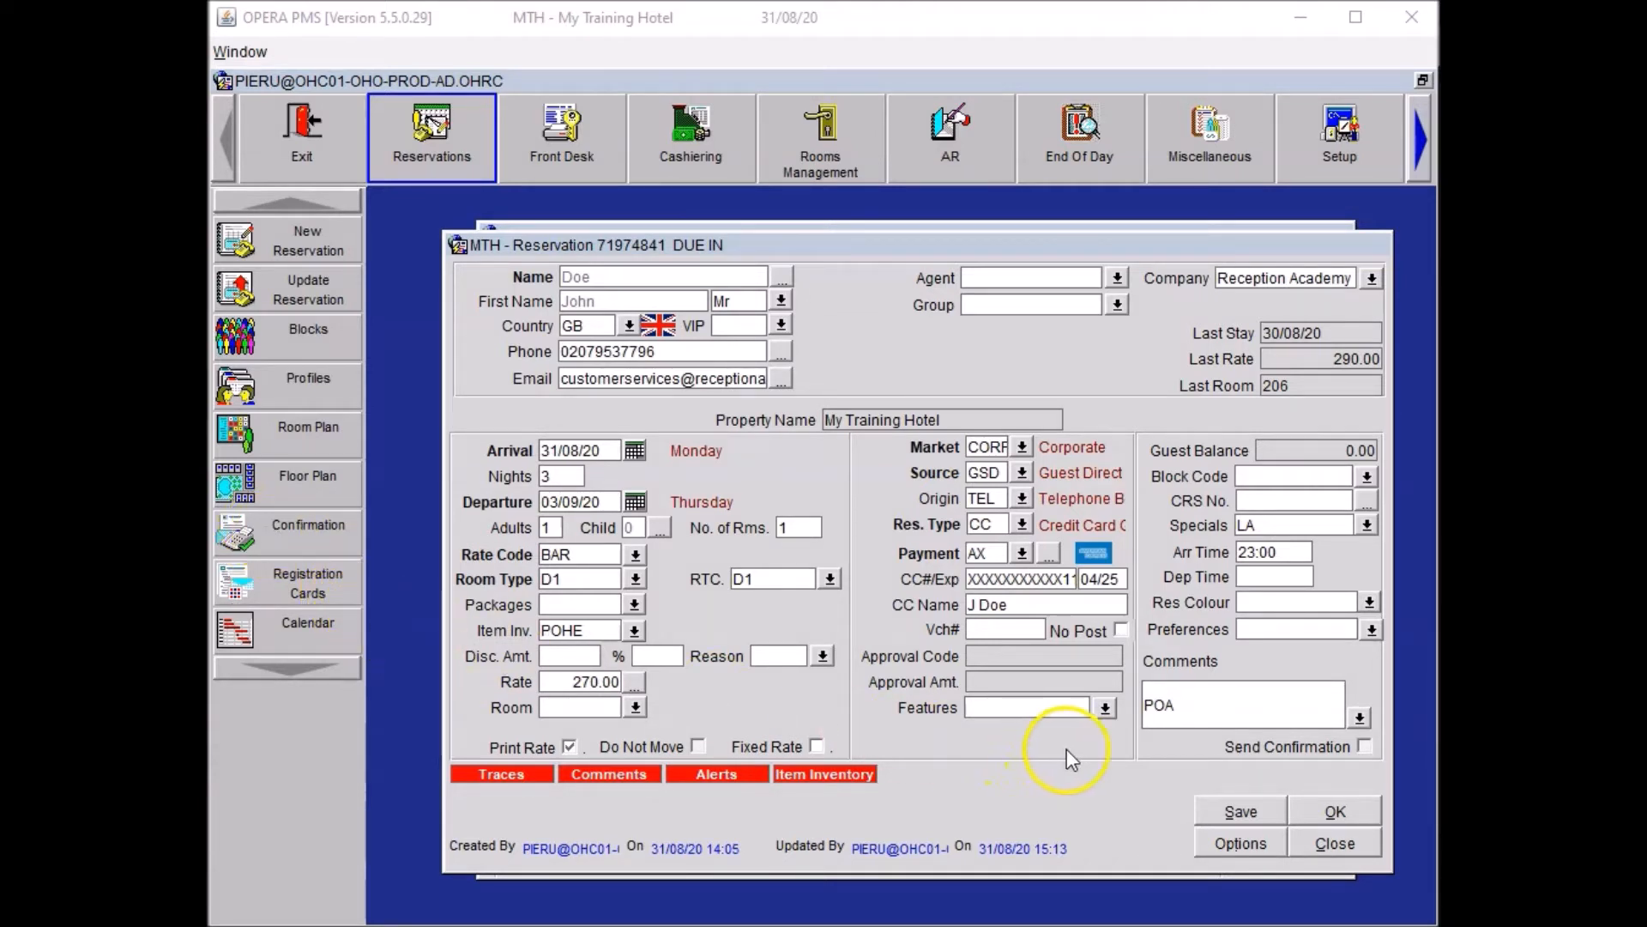
left_click(1212, 841)
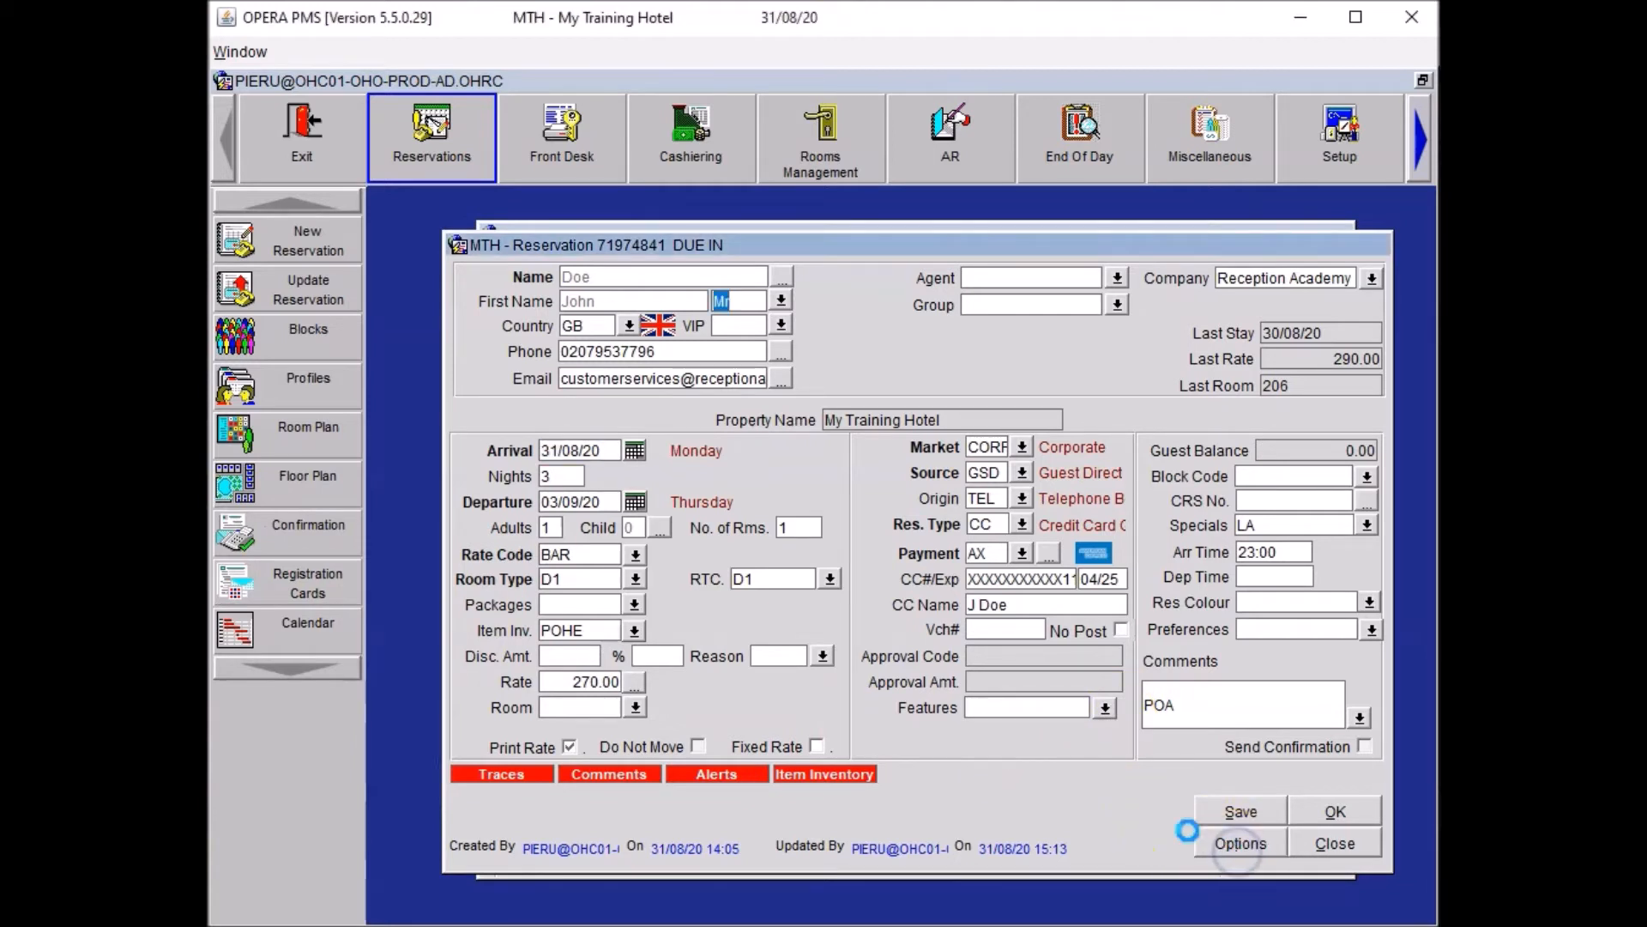
left_click(963, 564)
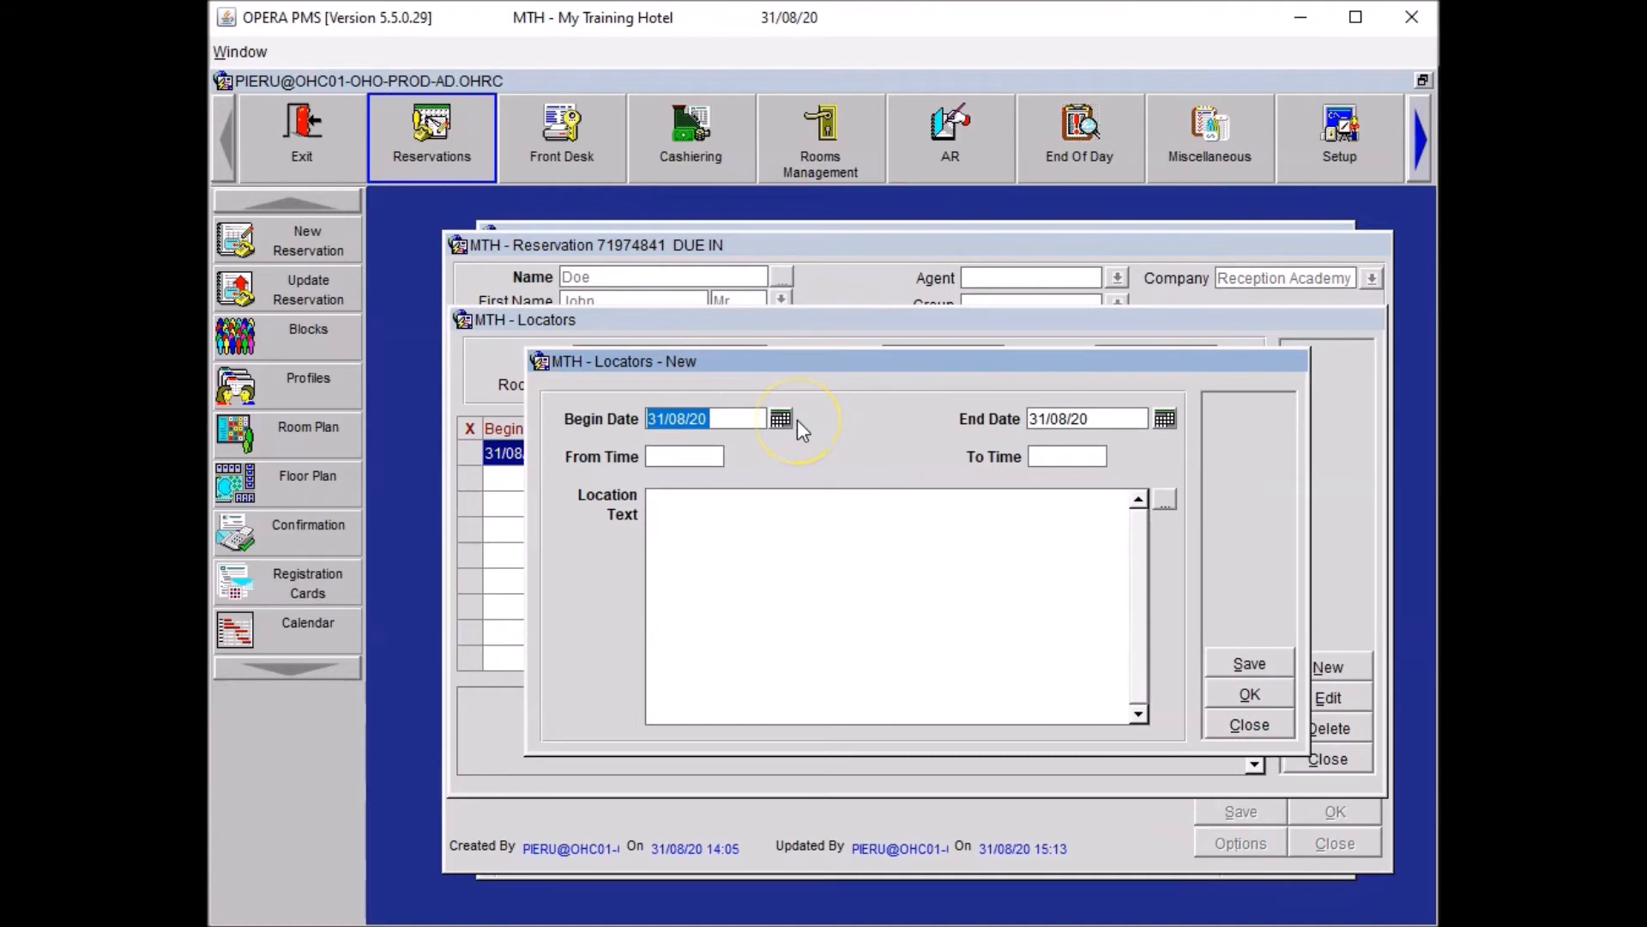
type("+1")
key("Tab")
key("Tab")
type("1500")
key("Tab")
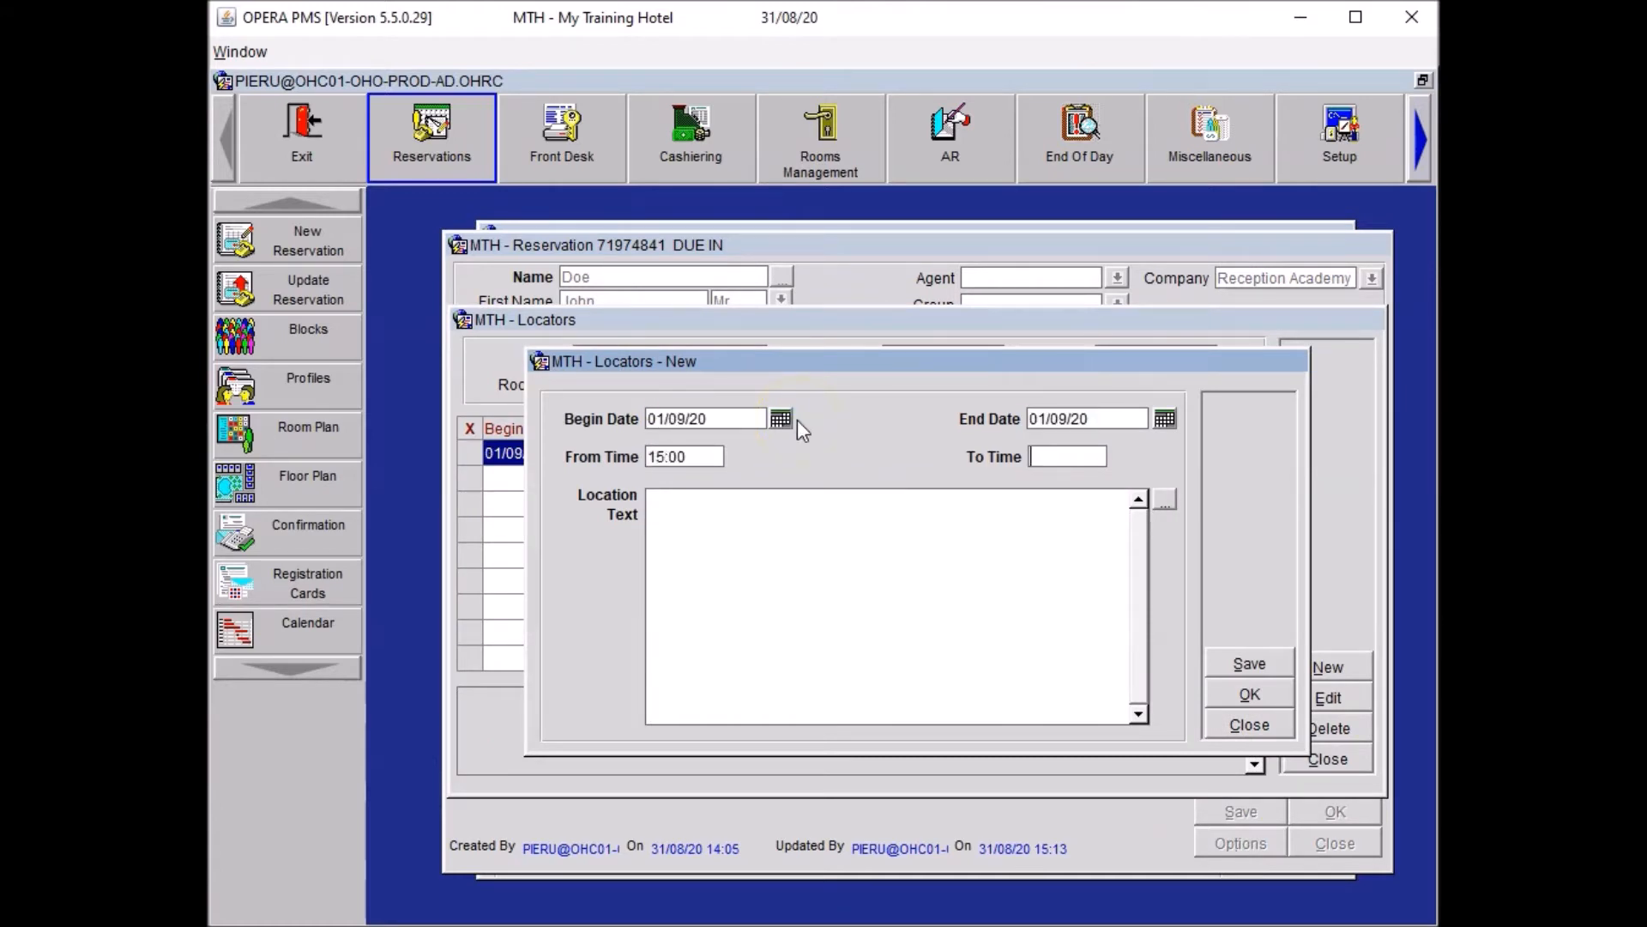
type("2000")
key("Tab")
type("Guest will be in \"Meeting Room 5\"  from 15:00 to 20:00 conducting interviews, any applicants looking for him or his company should be sent to the meeting rooms.")
left_click(724, 691)
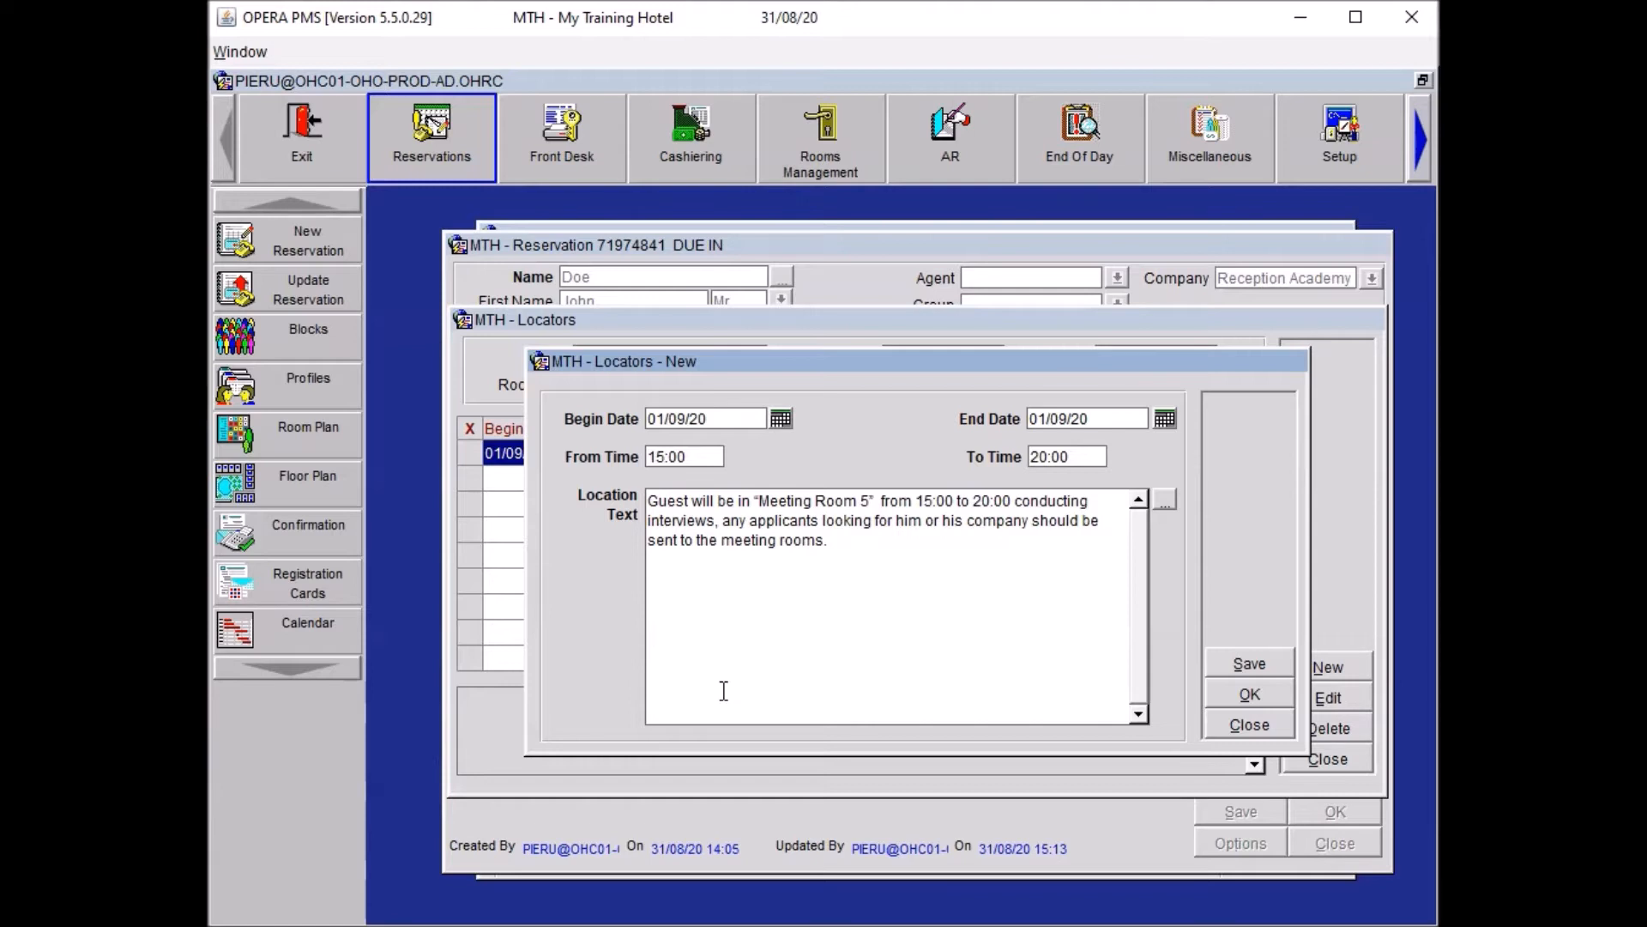
left_click(1236, 659)
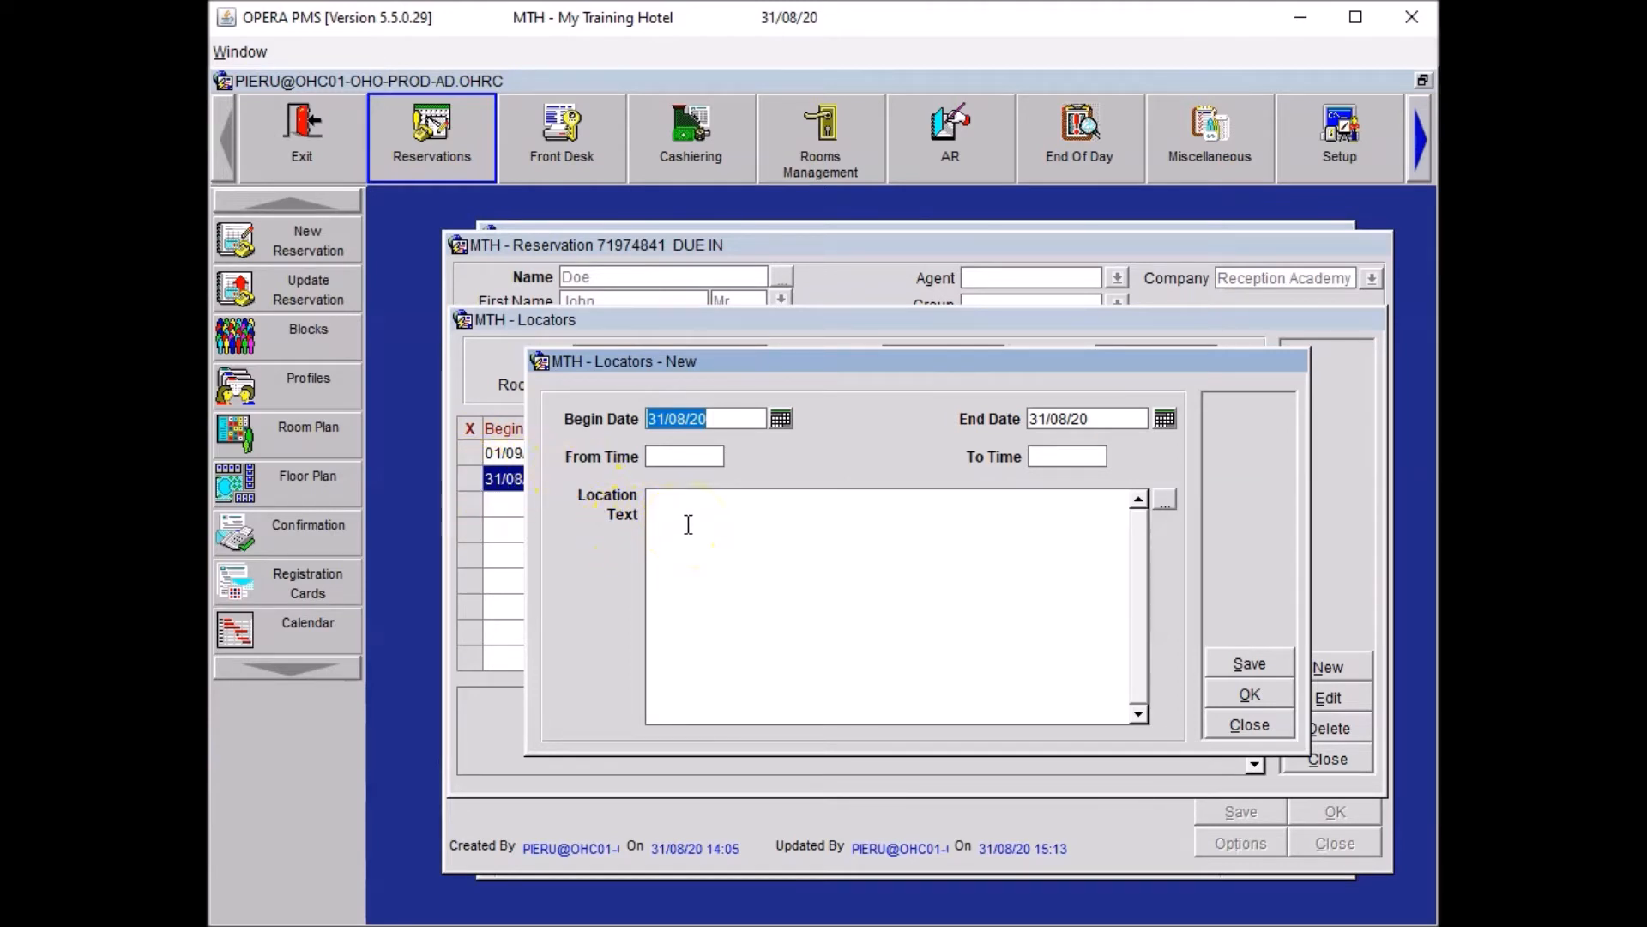
Add the same Meeting Room 5 locator for 02/09/20, 15:00–20:00.
type("+2")
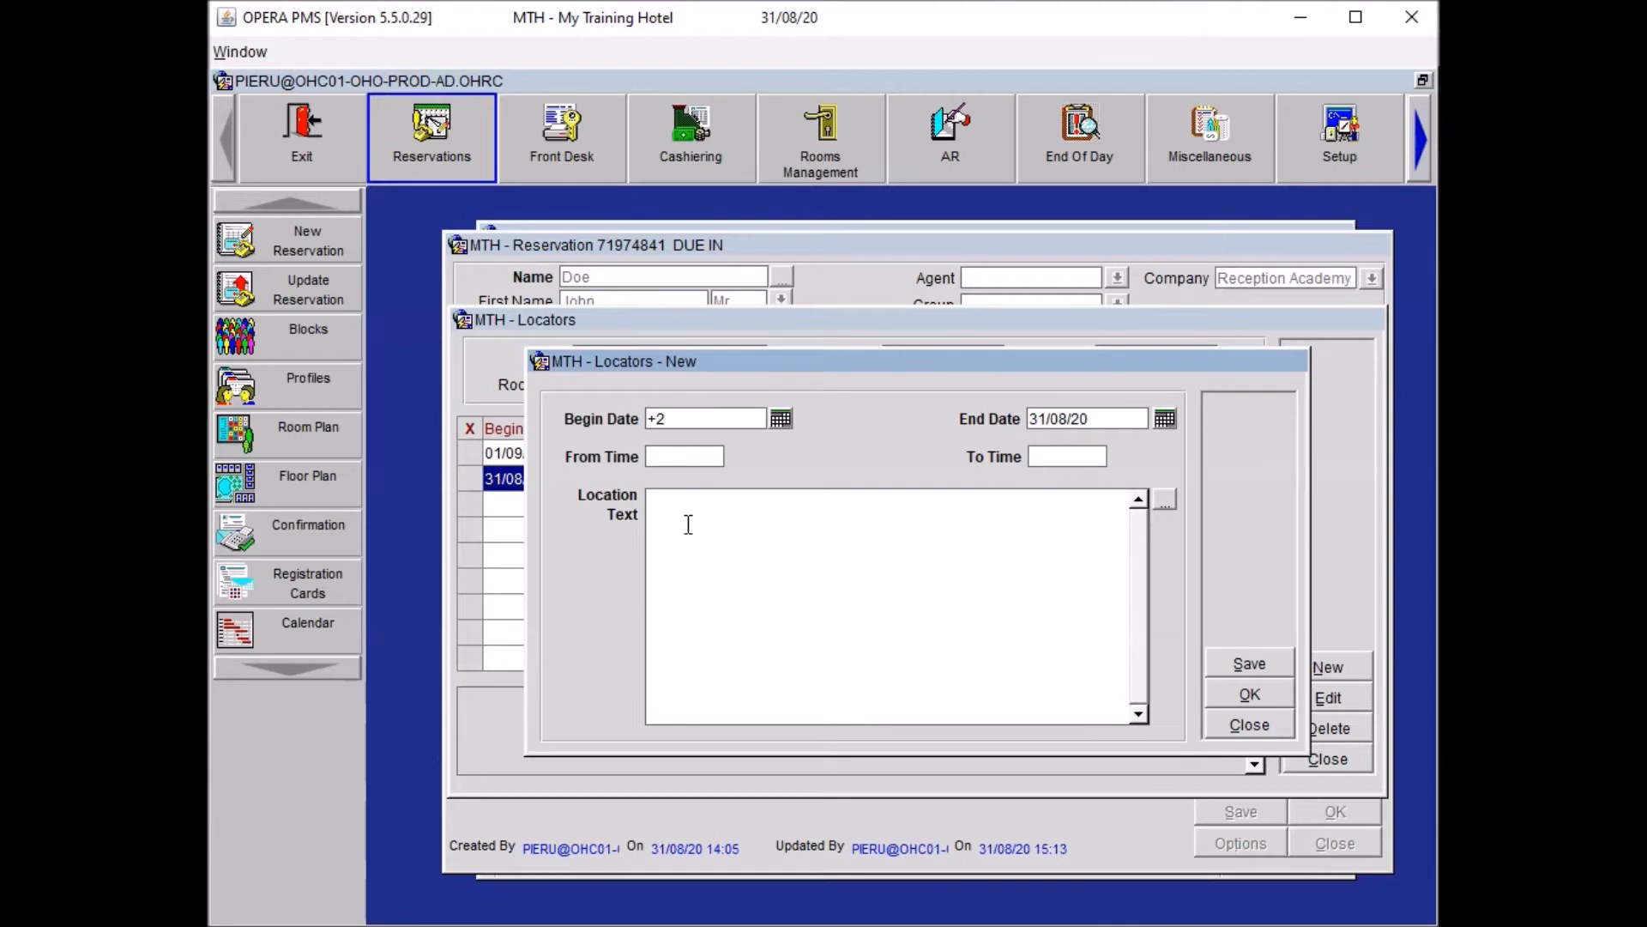
key("Tab")
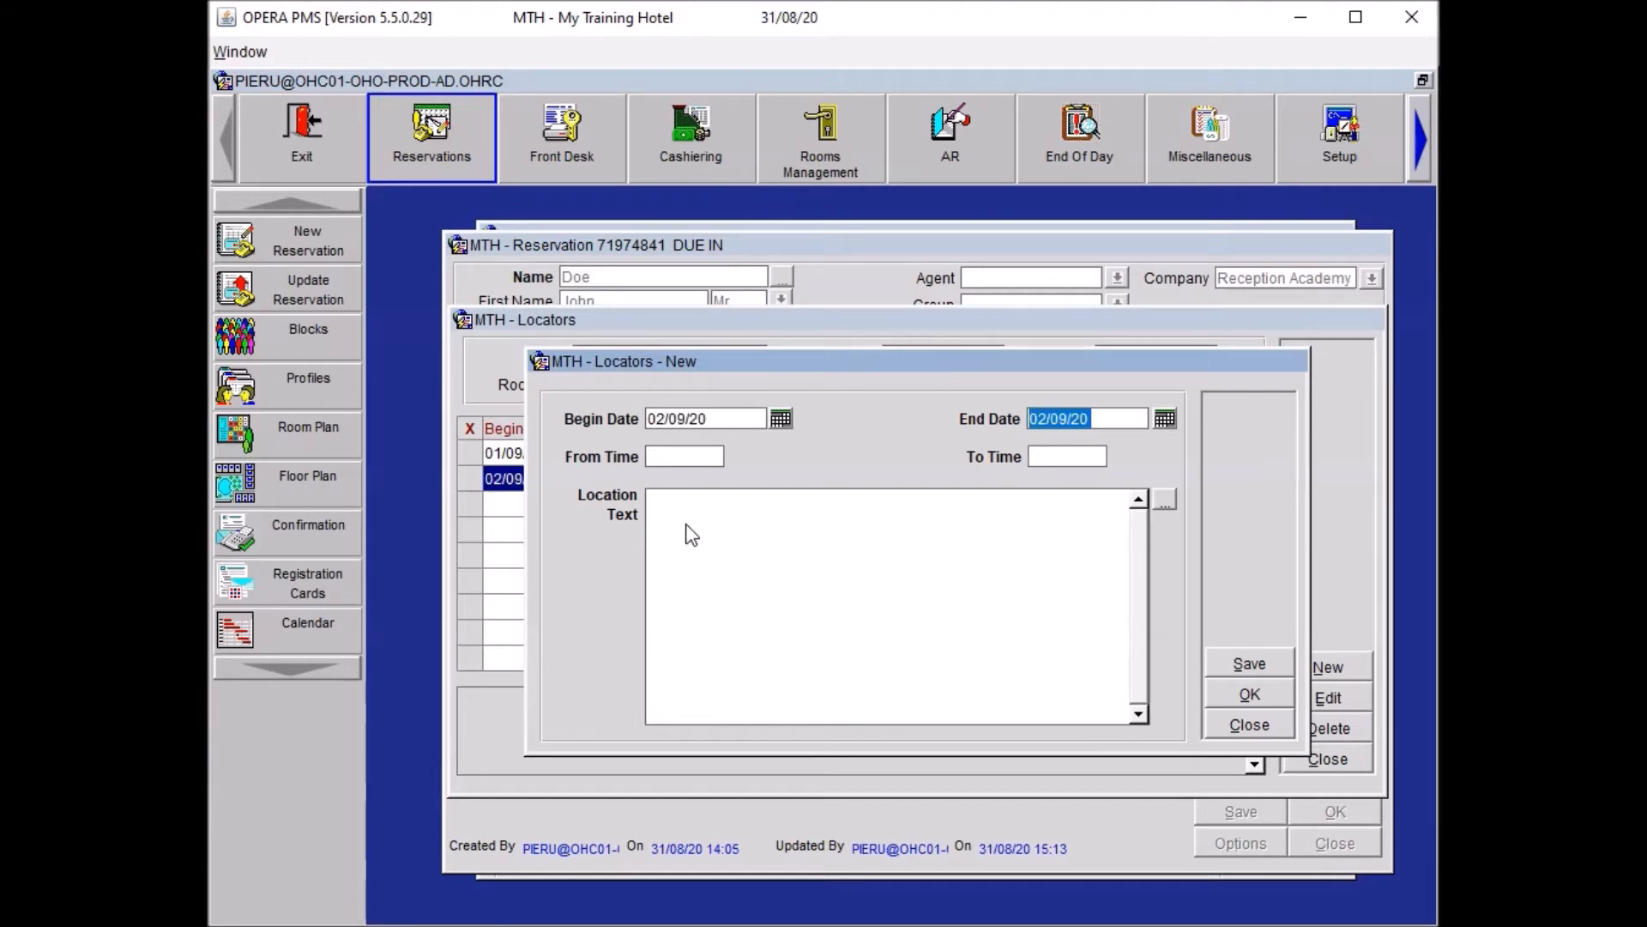
key("Tab")
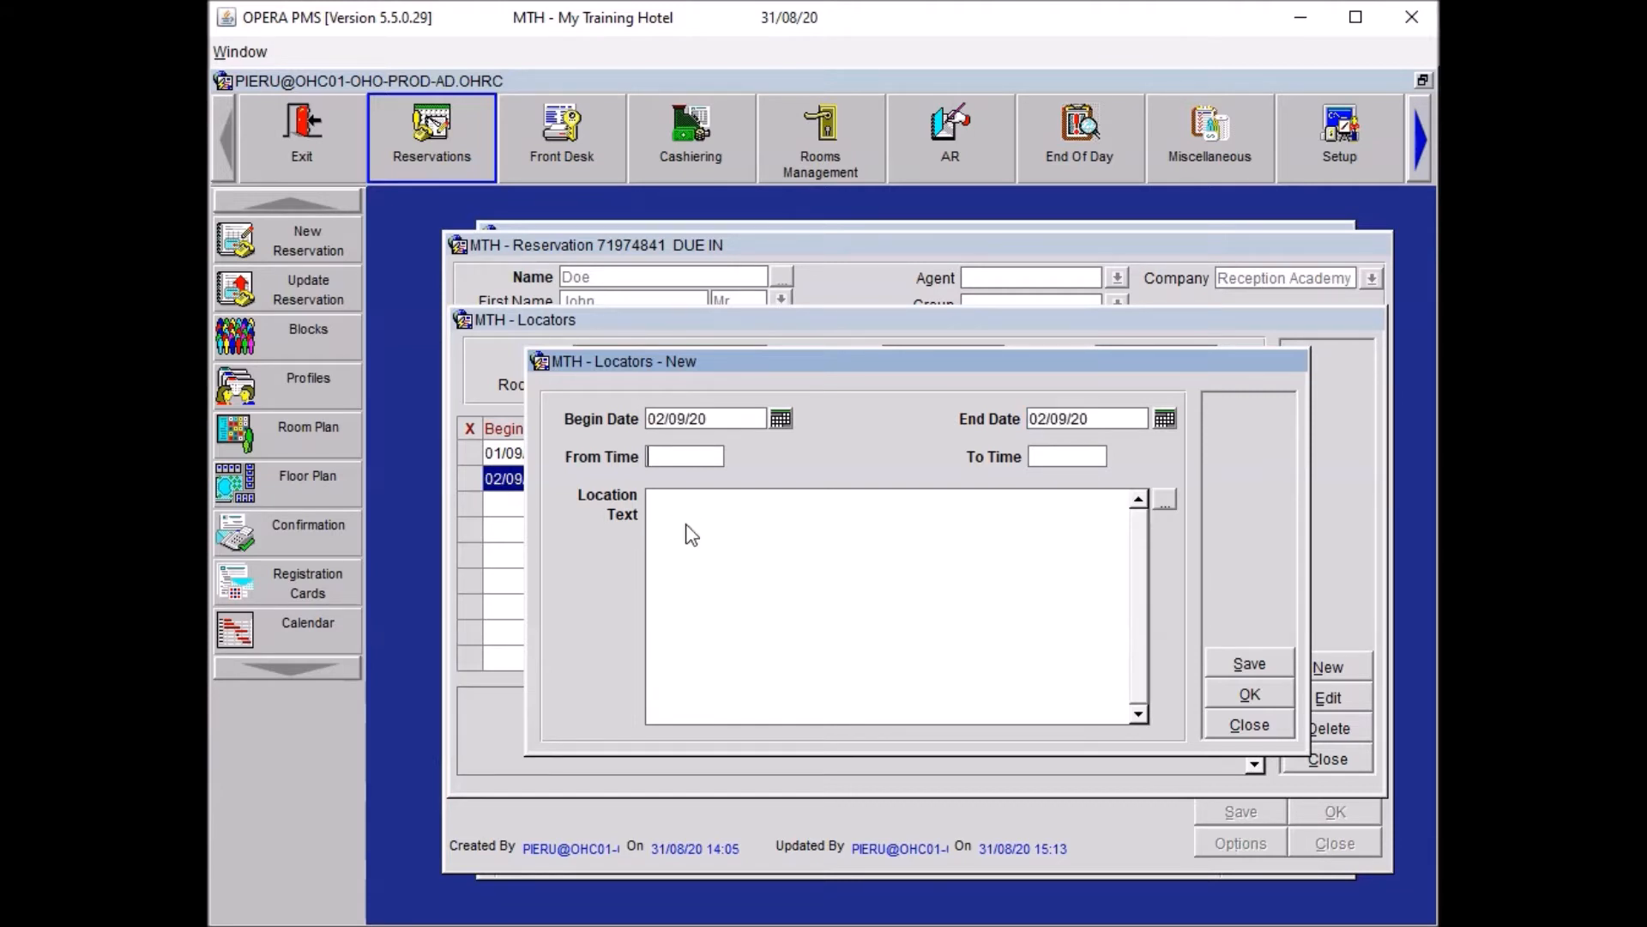
type("15")
key("Tab")
type("20")
key("Tab")
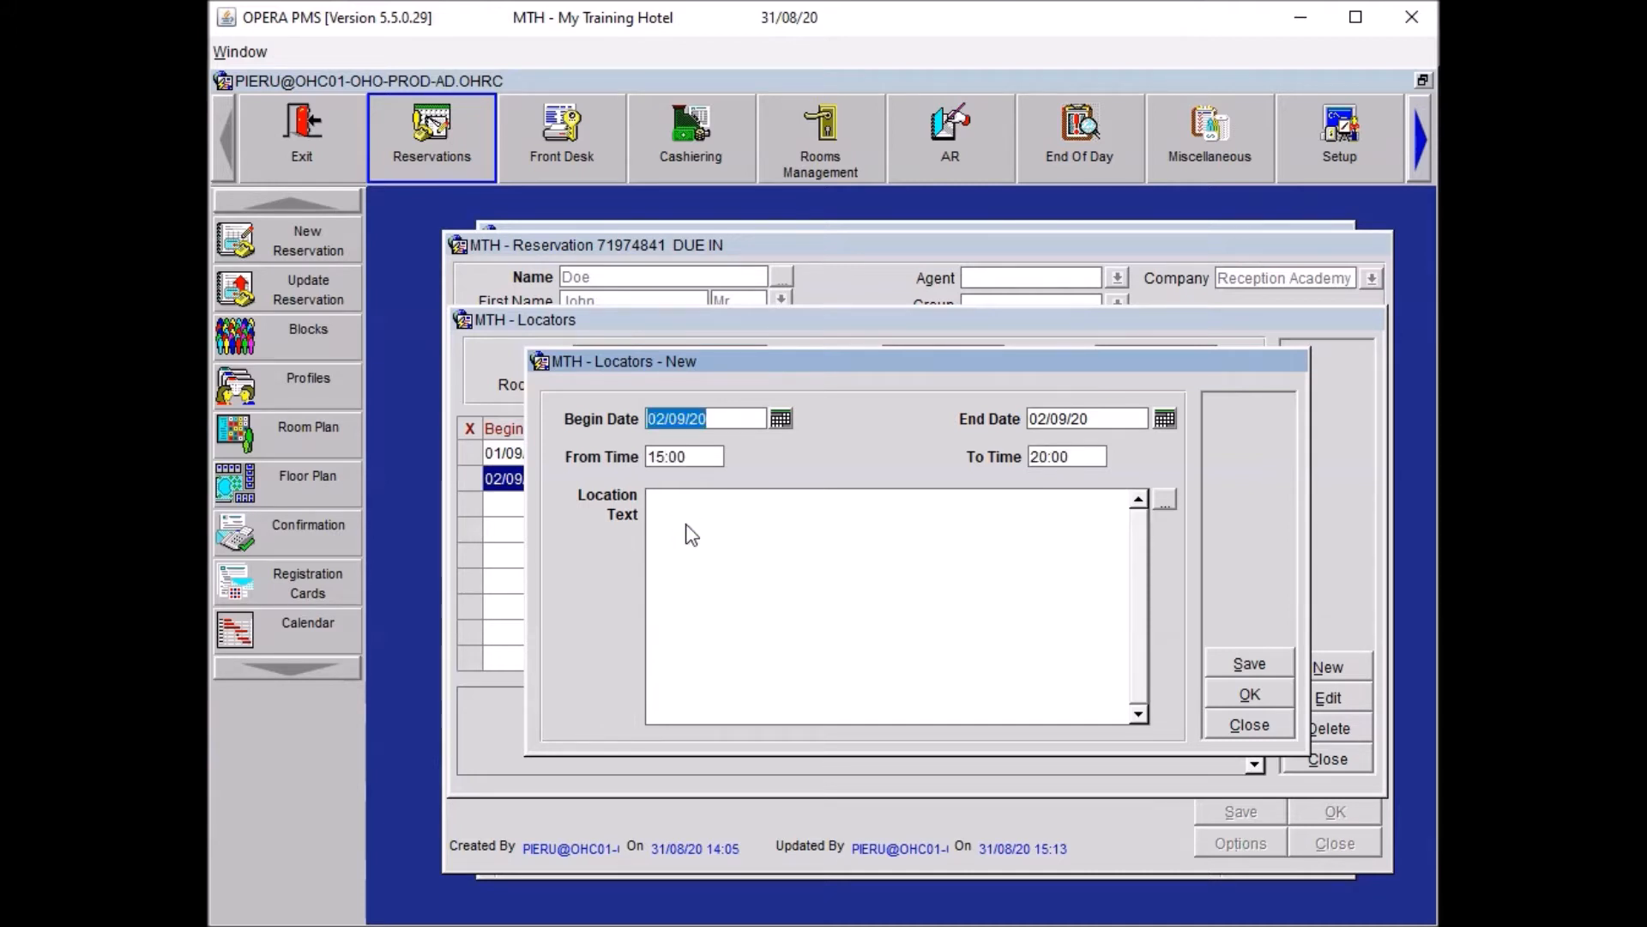
key("Tab")
key("Tab")
key("Tab")
key("Tab")
type("Guest will be in \"Meeting Room 5\"  from 15:00 to 20:00 conducting interviews, any applicants looking for him or his company should be sent to the meeting rooms.")
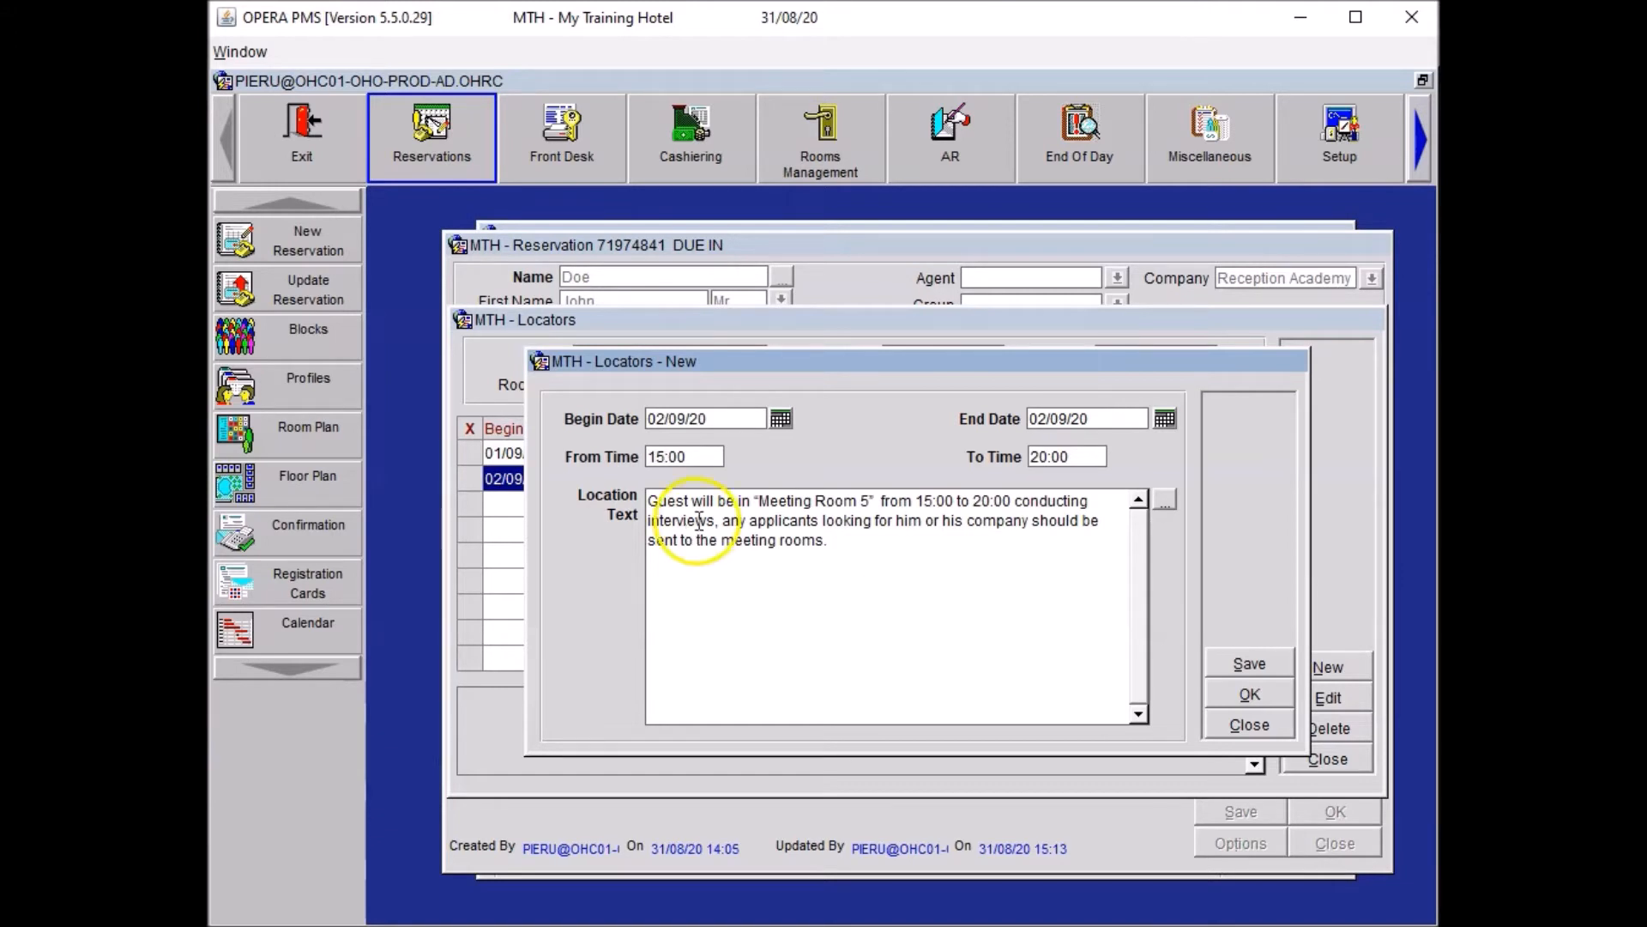
left_click(1281, 707)
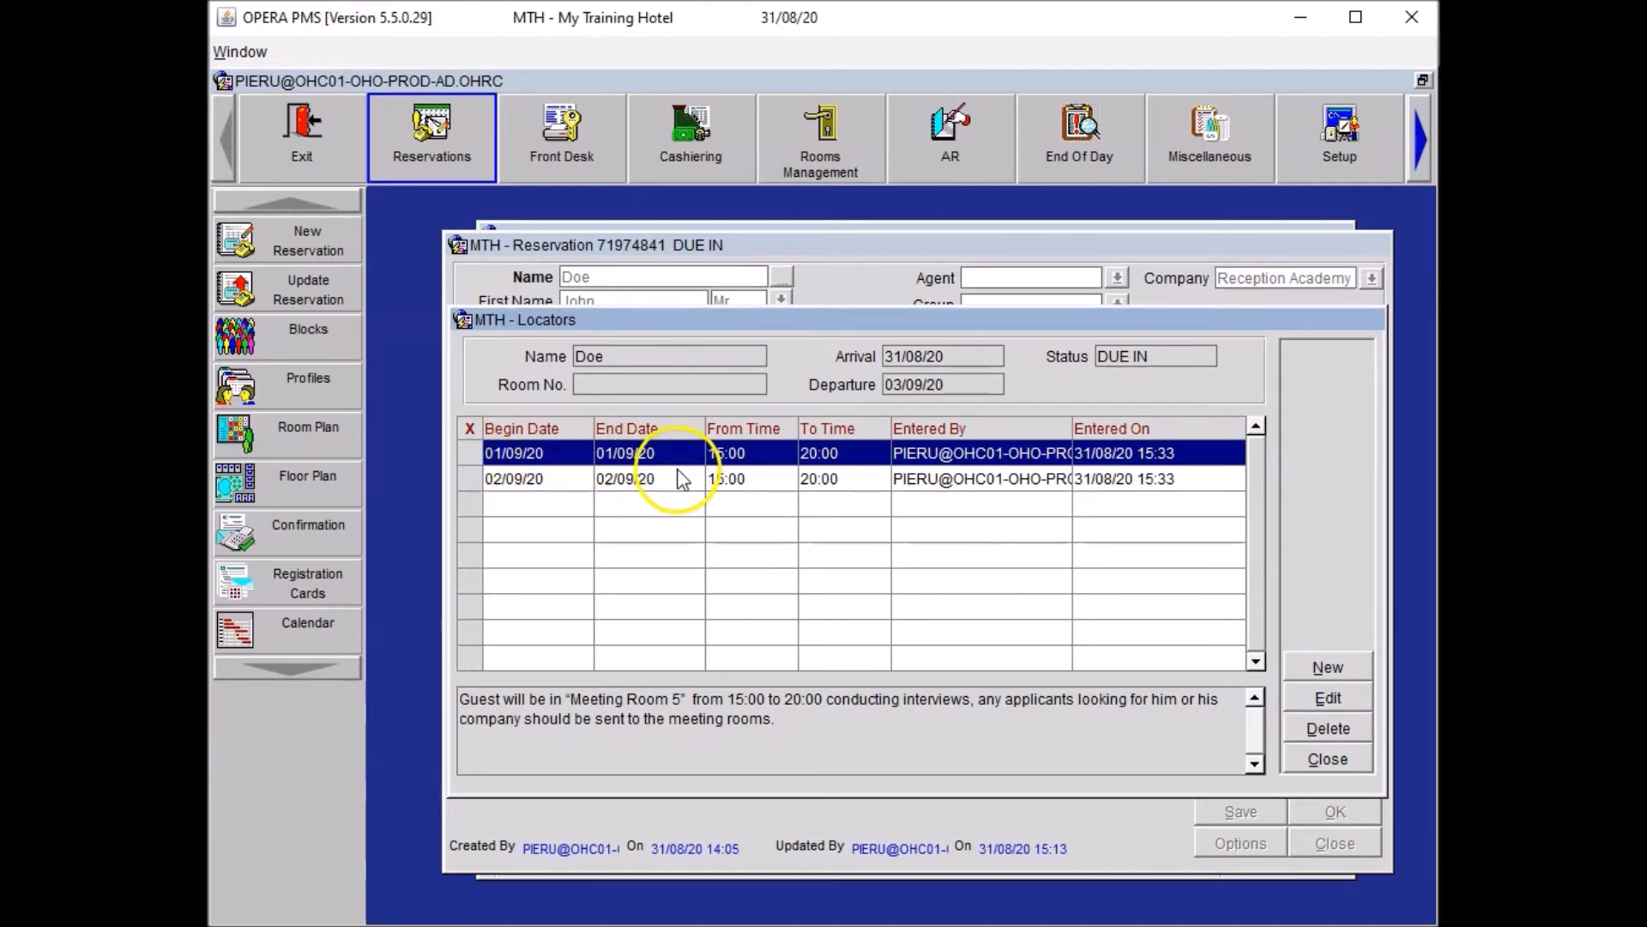
Close the locator and options windows and save the reservation.
left_click(1325, 760)
left_click(925, 782)
left_click(1216, 812)
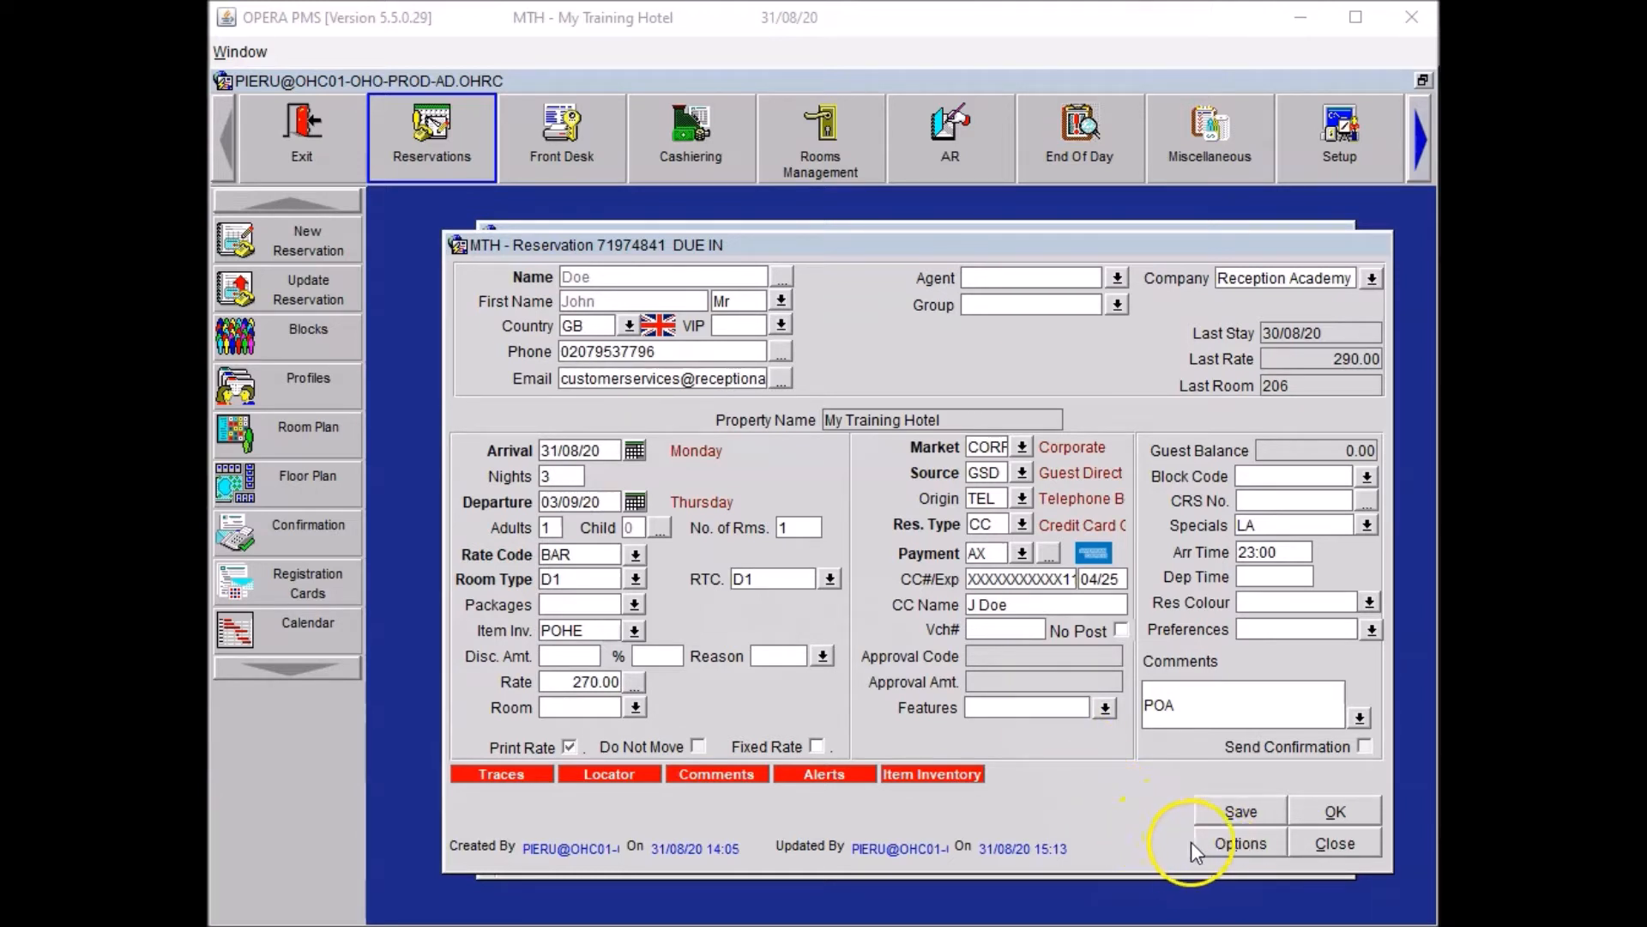
Add a CON trace for 31/08/20: deliver 10 packets of peanut M&M's to the room before arrival.
left_click(1236, 845)
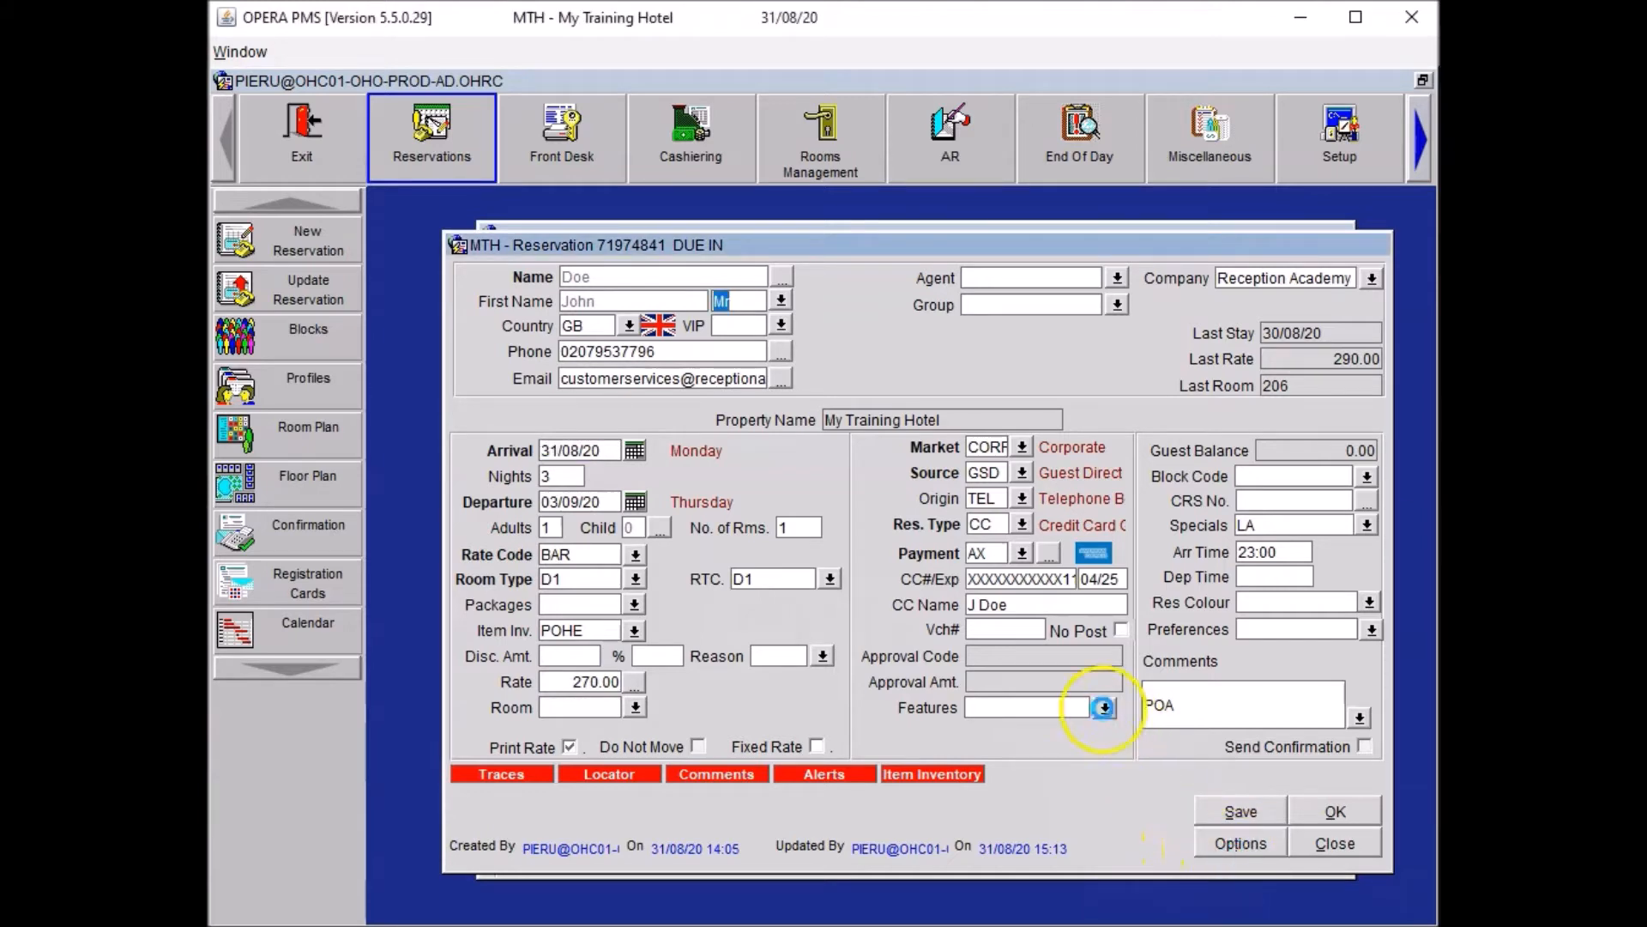
left_click(1067, 690)
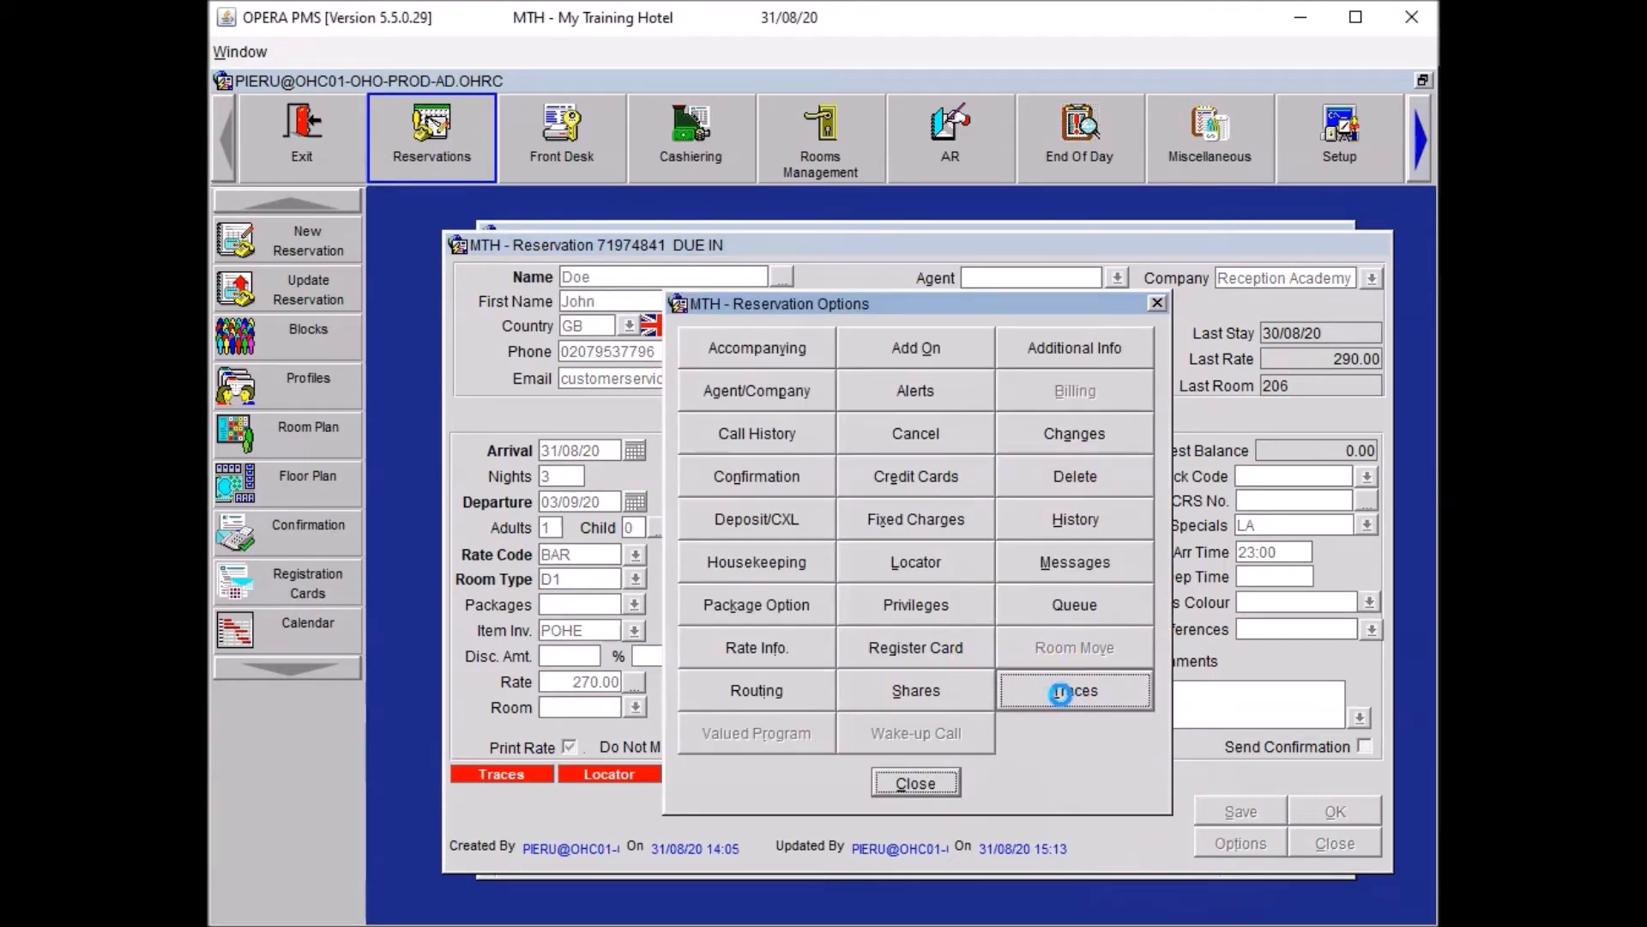
left_click(1340, 682)
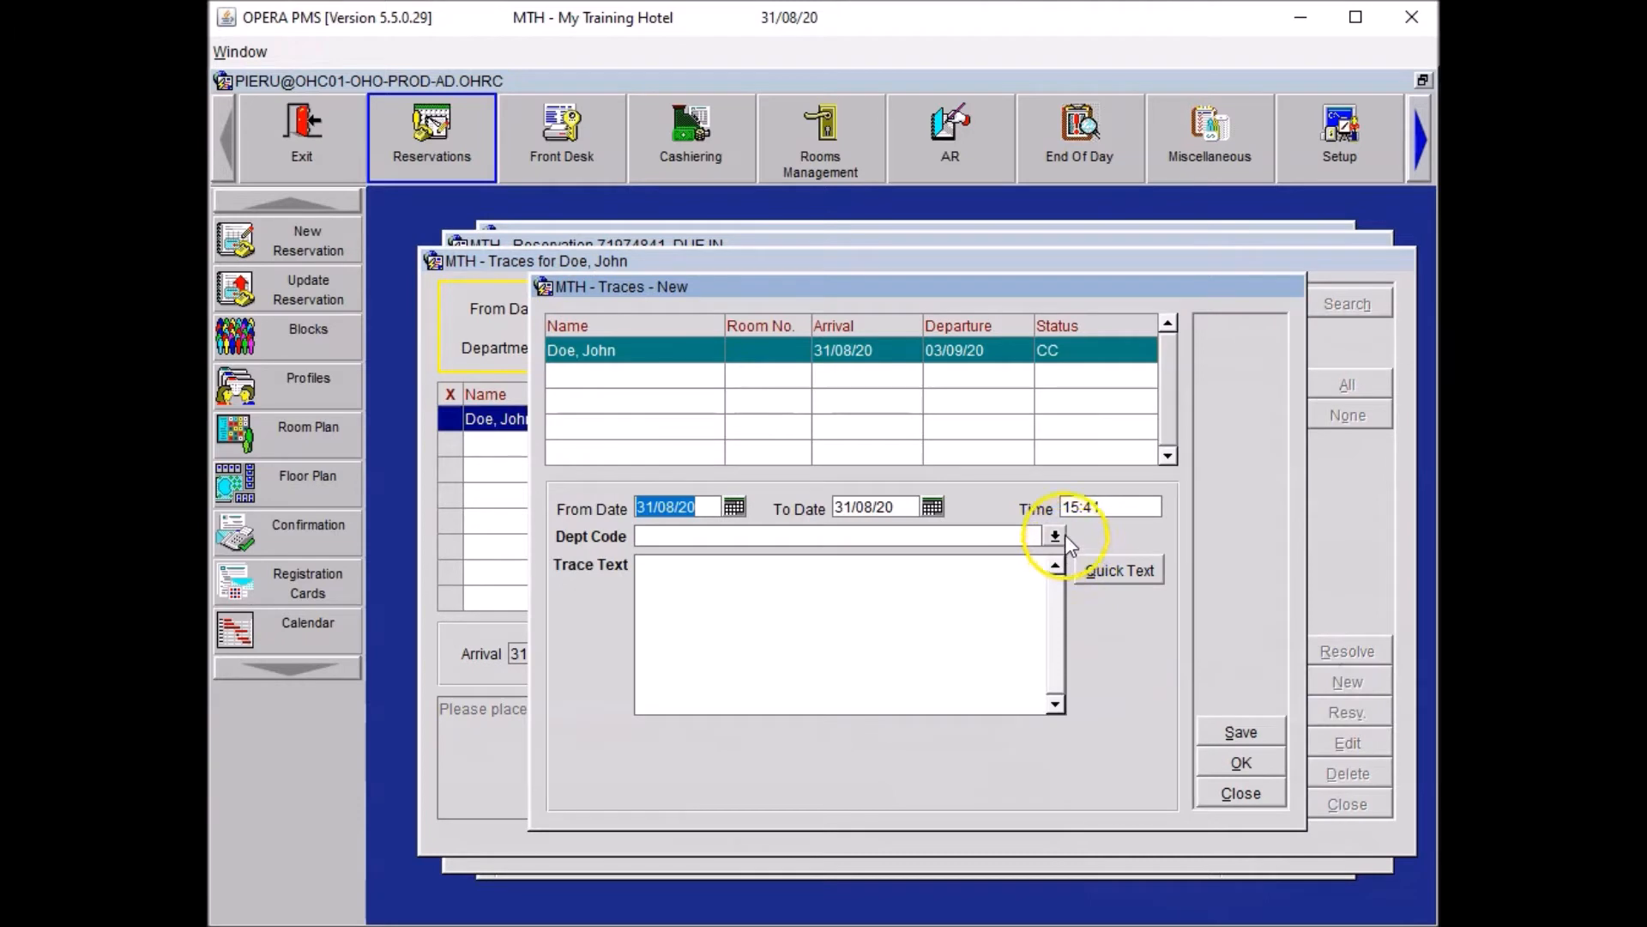
left_click(803, 532)
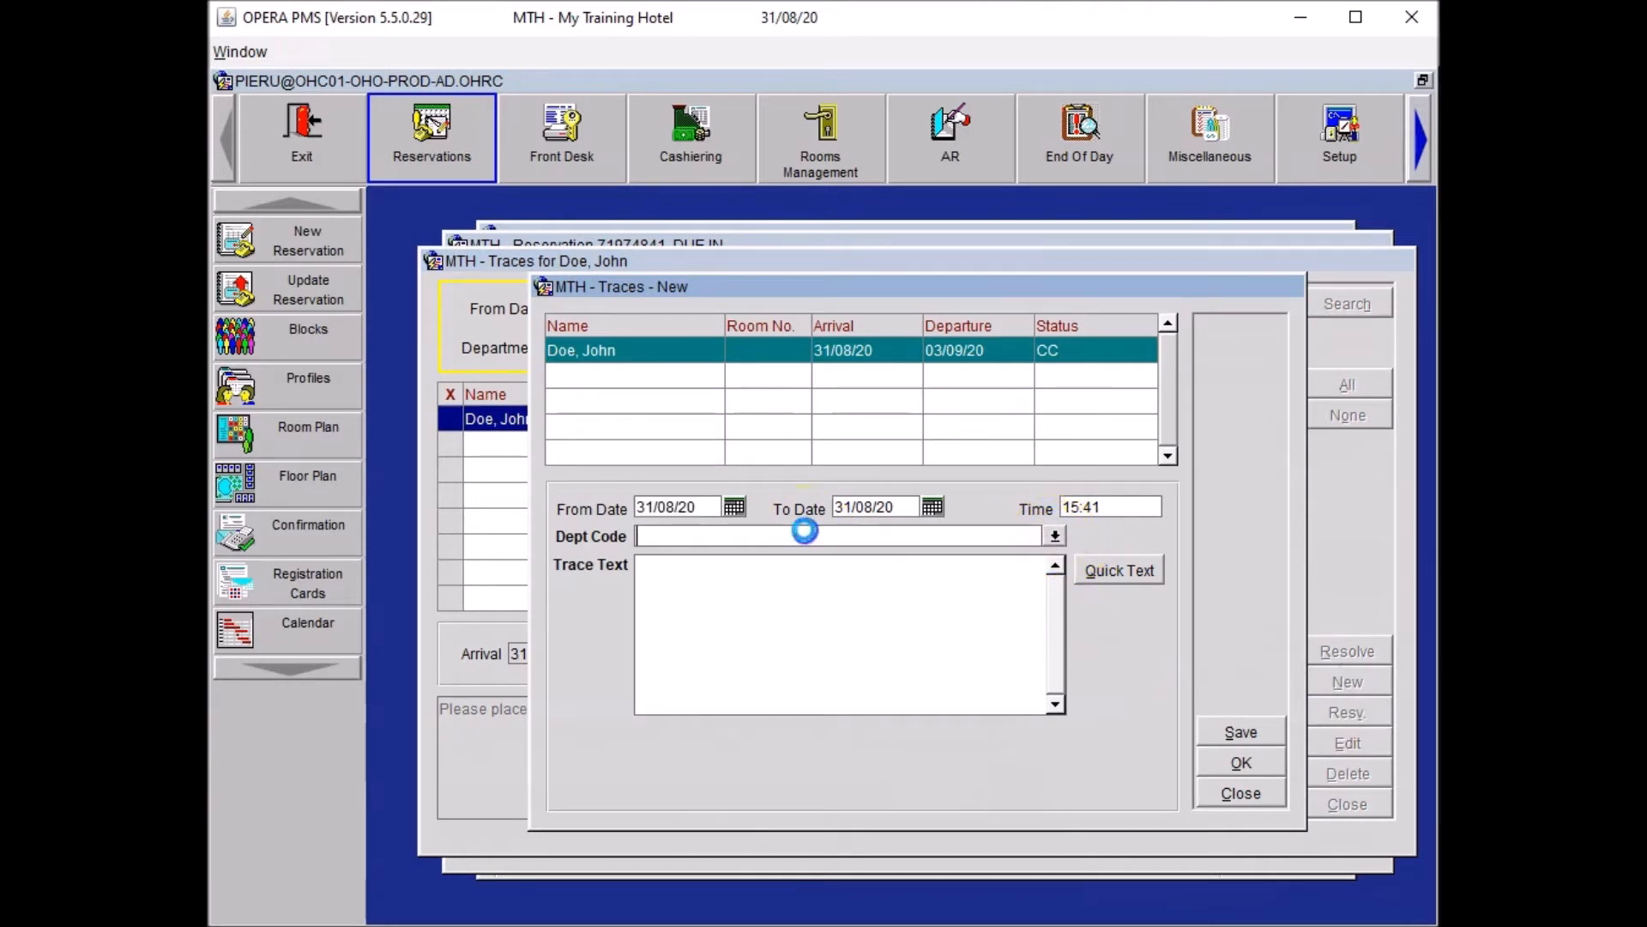
type("CON")
key("Tab")
left_click(711, 535)
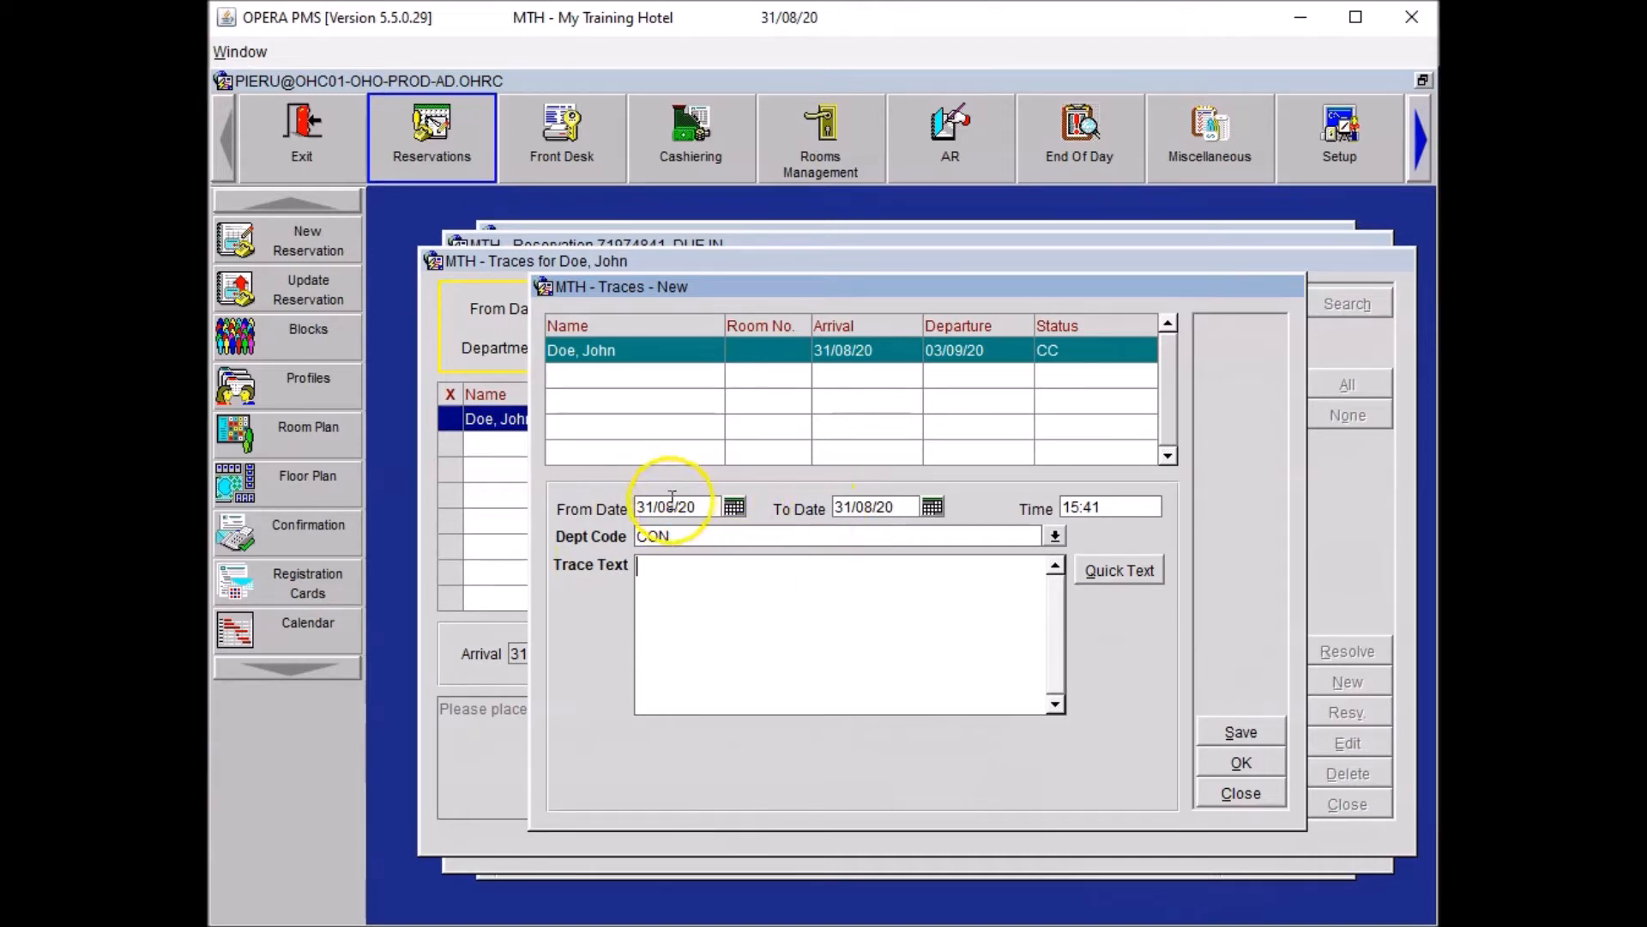
left_click(752, 601)
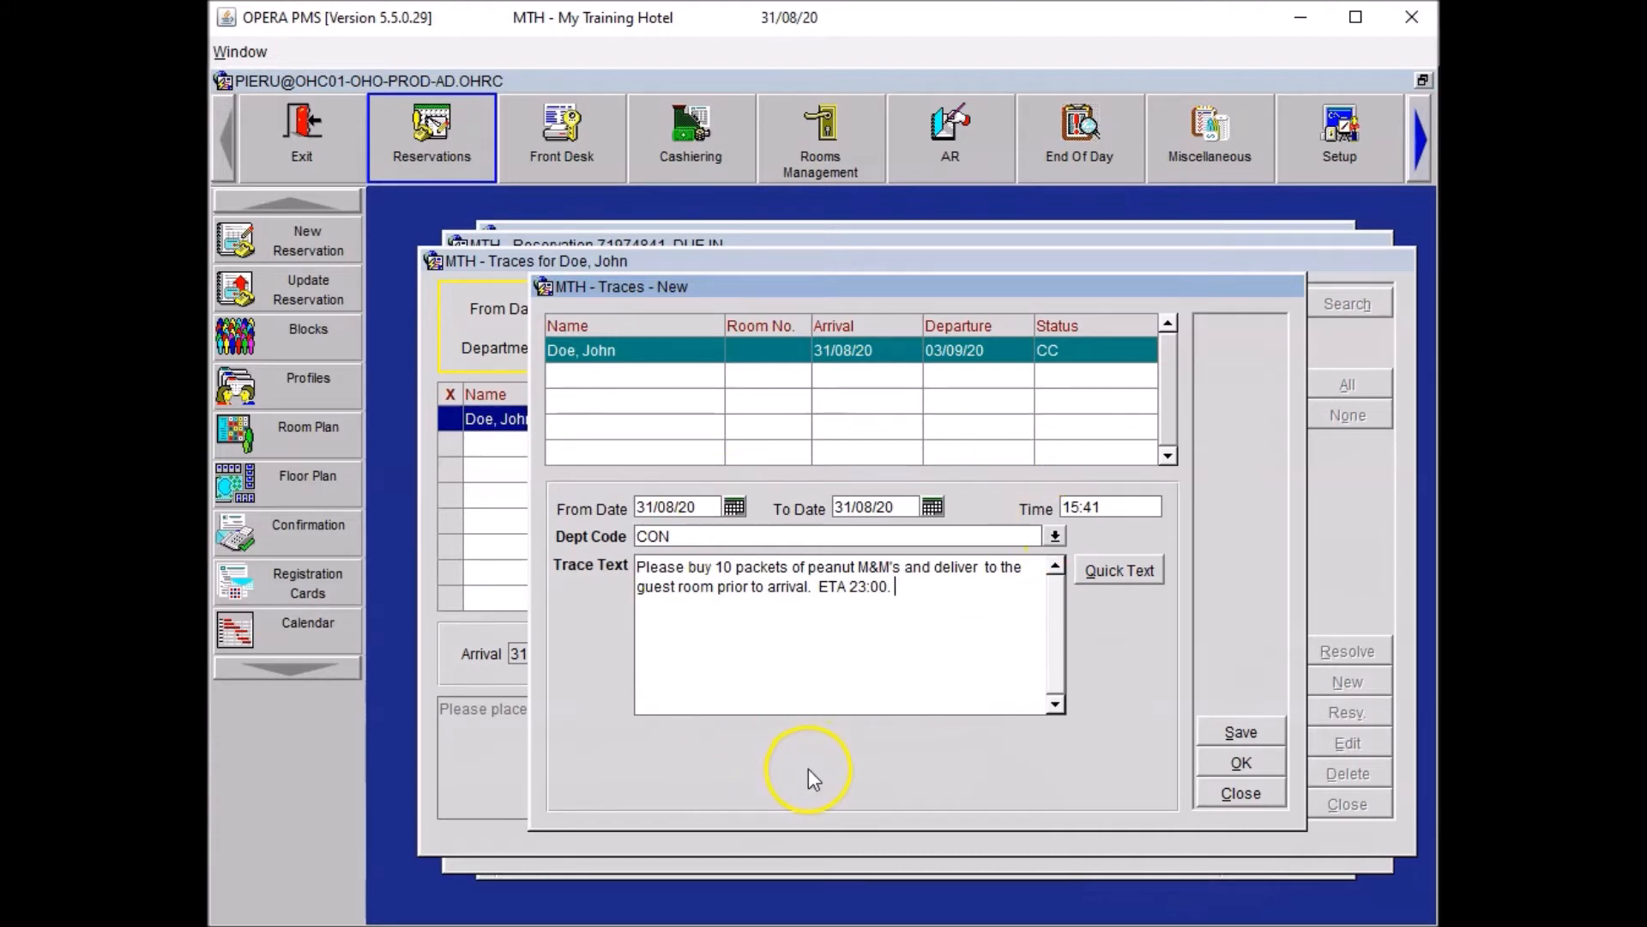
left_click(1242, 762)
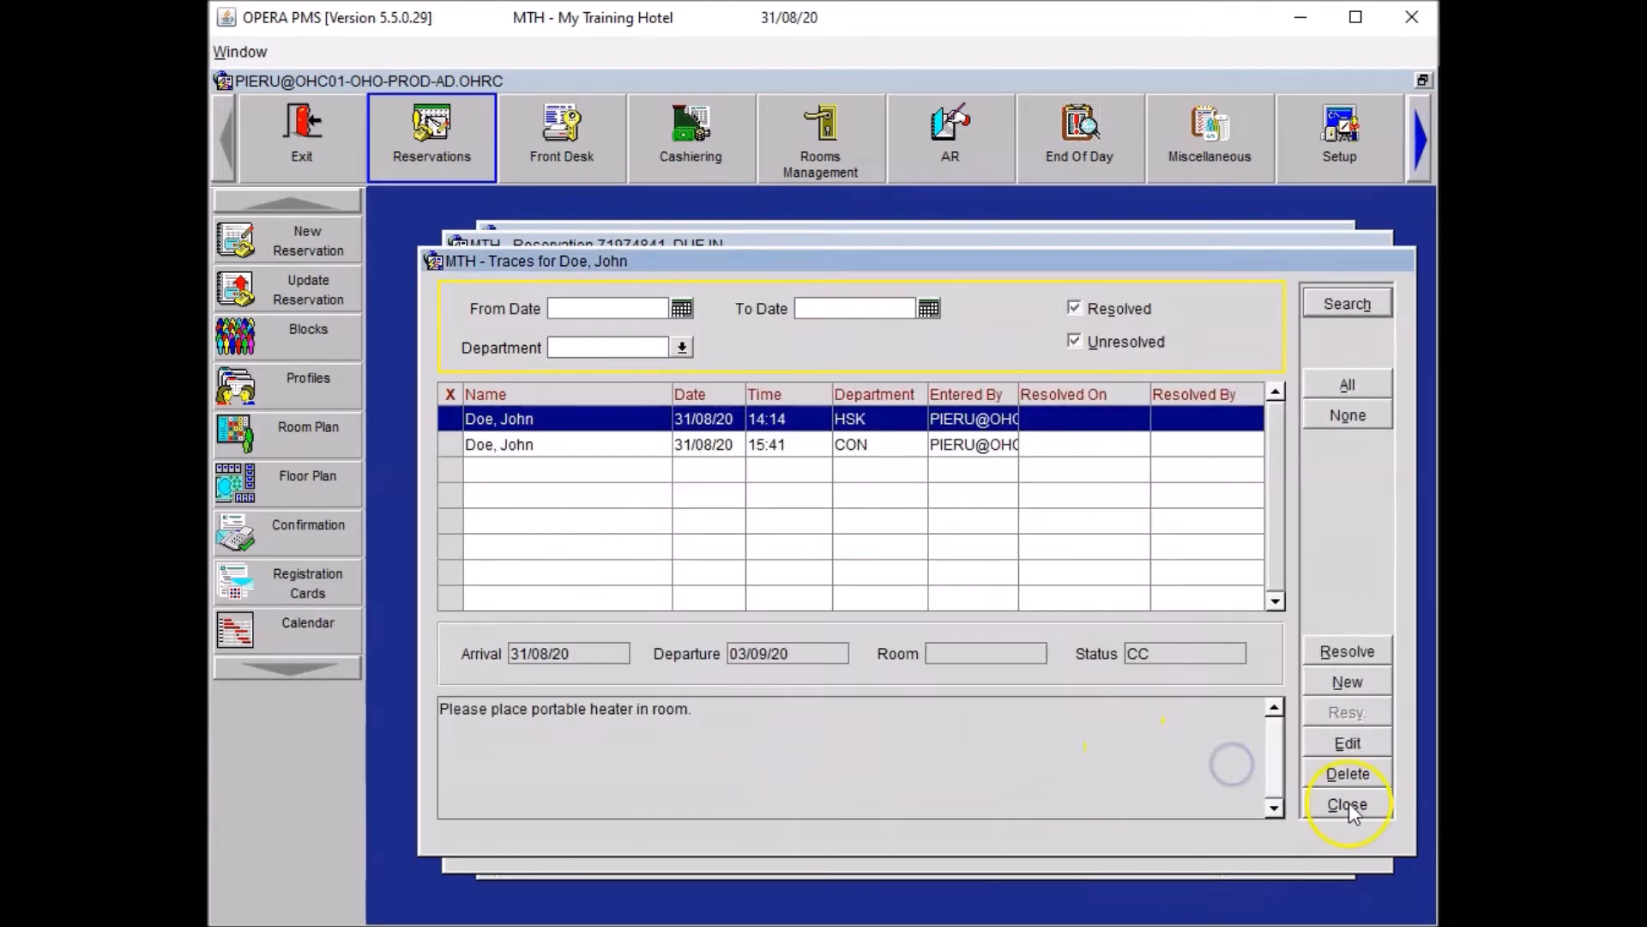
left_click(1347, 805)
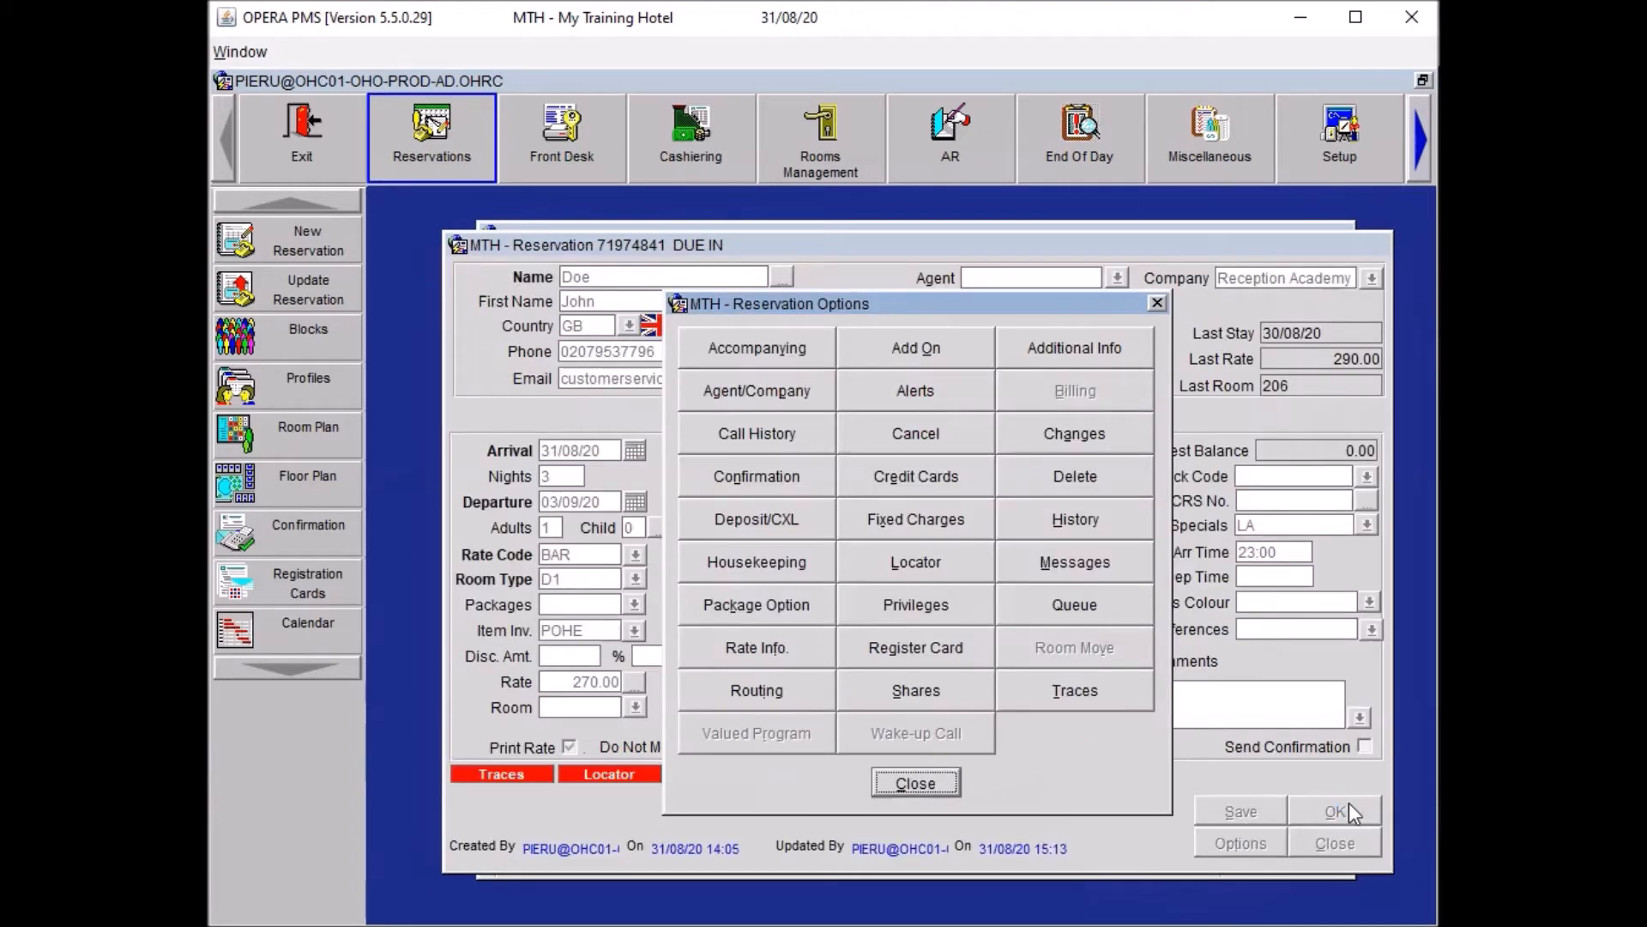
Save the reservation, then add room features HF and QR, also attaching them to the guest profile.
left_click(913, 785)
left_click(1238, 814)
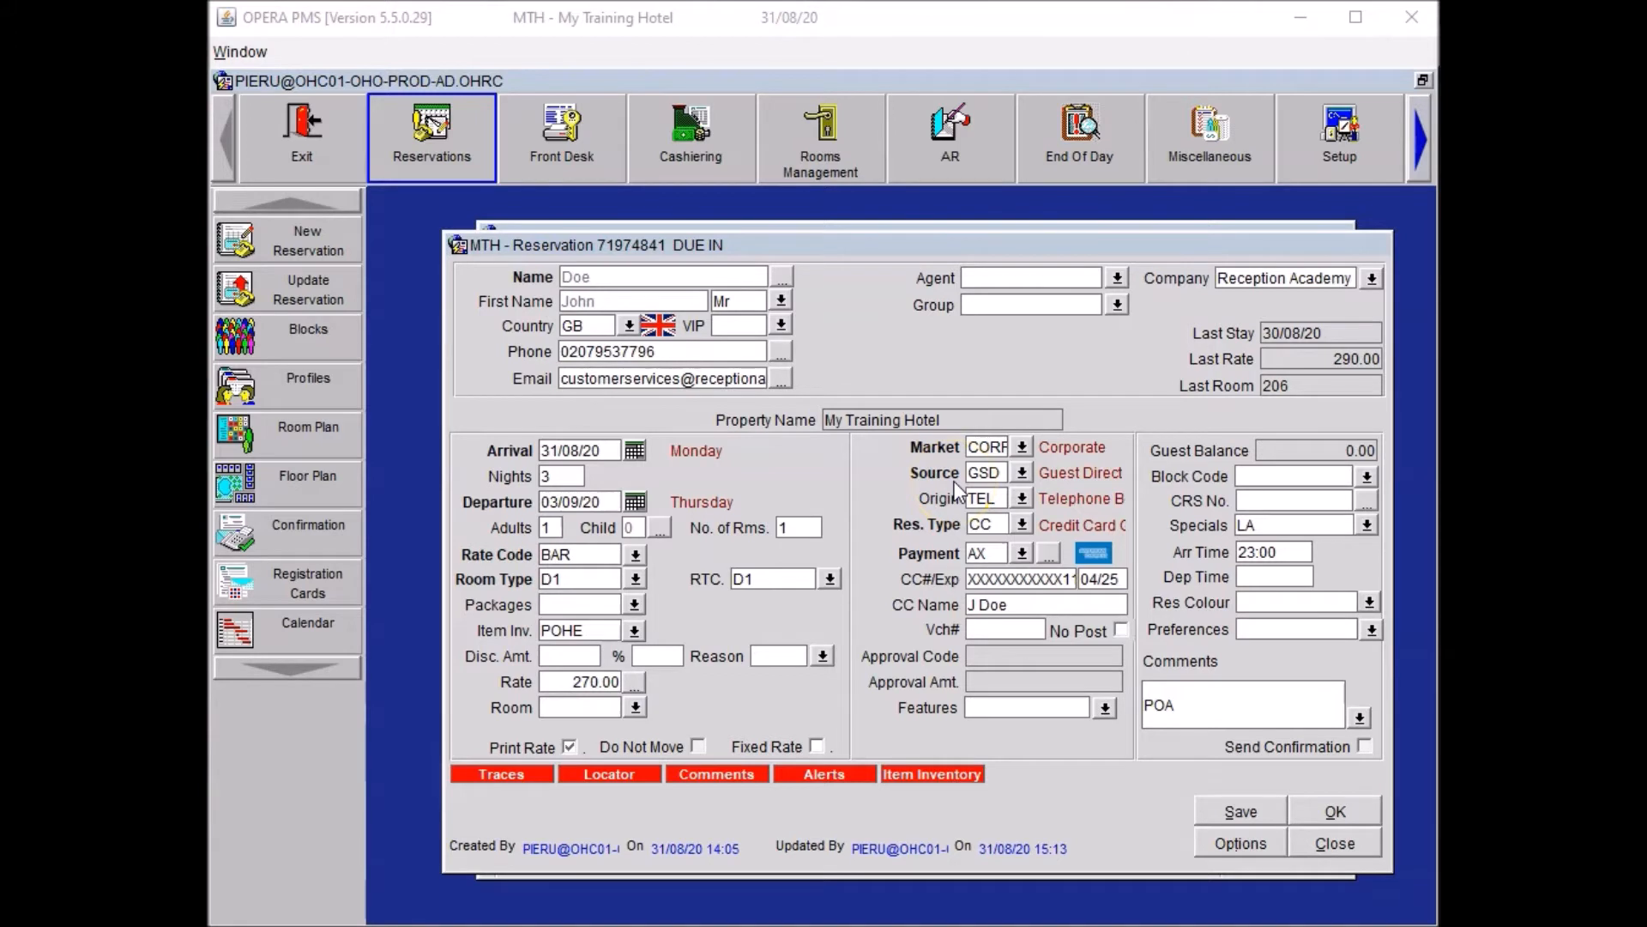
left_click(1106, 709)
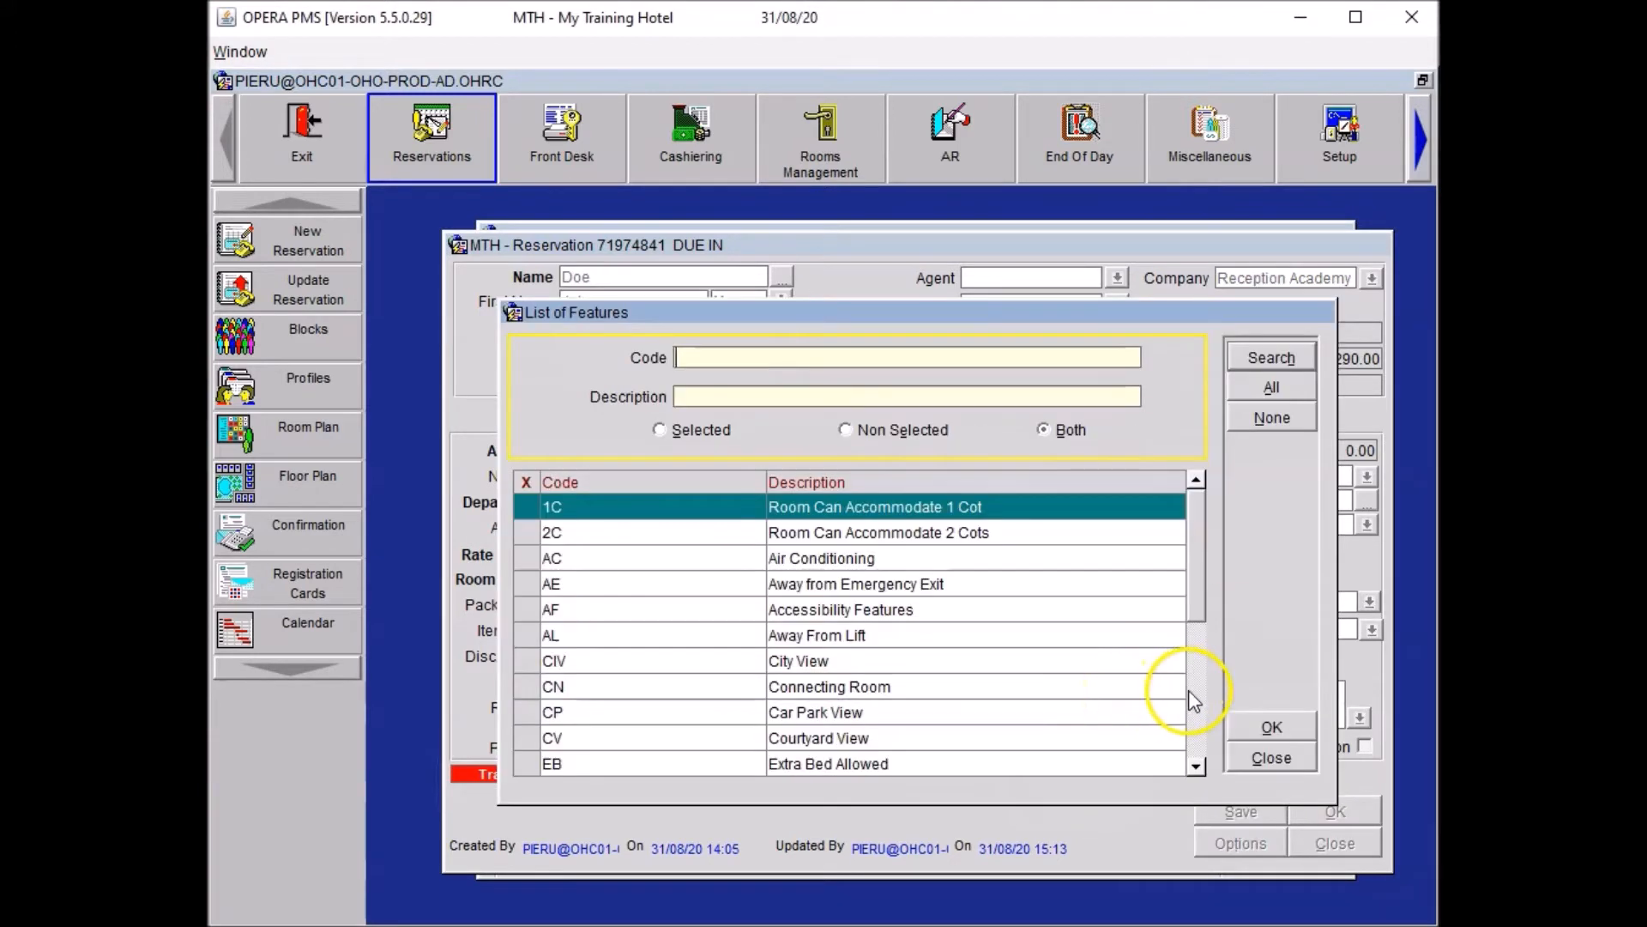
left_click(1194, 699)
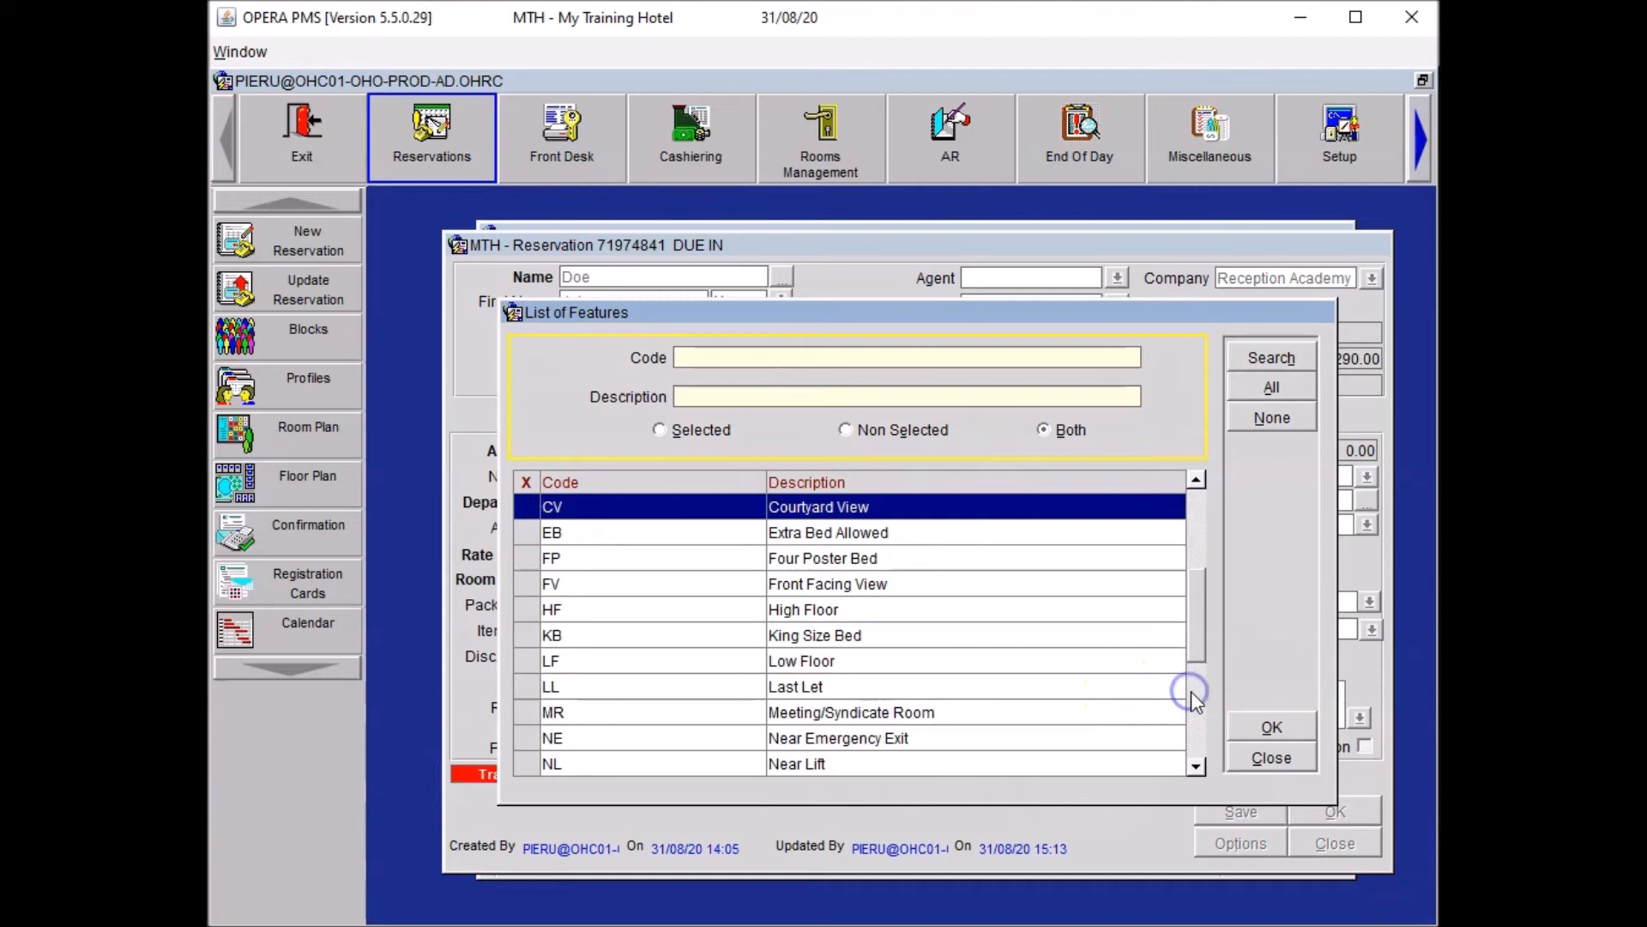
left_click(527, 610)
left_click(1200, 734)
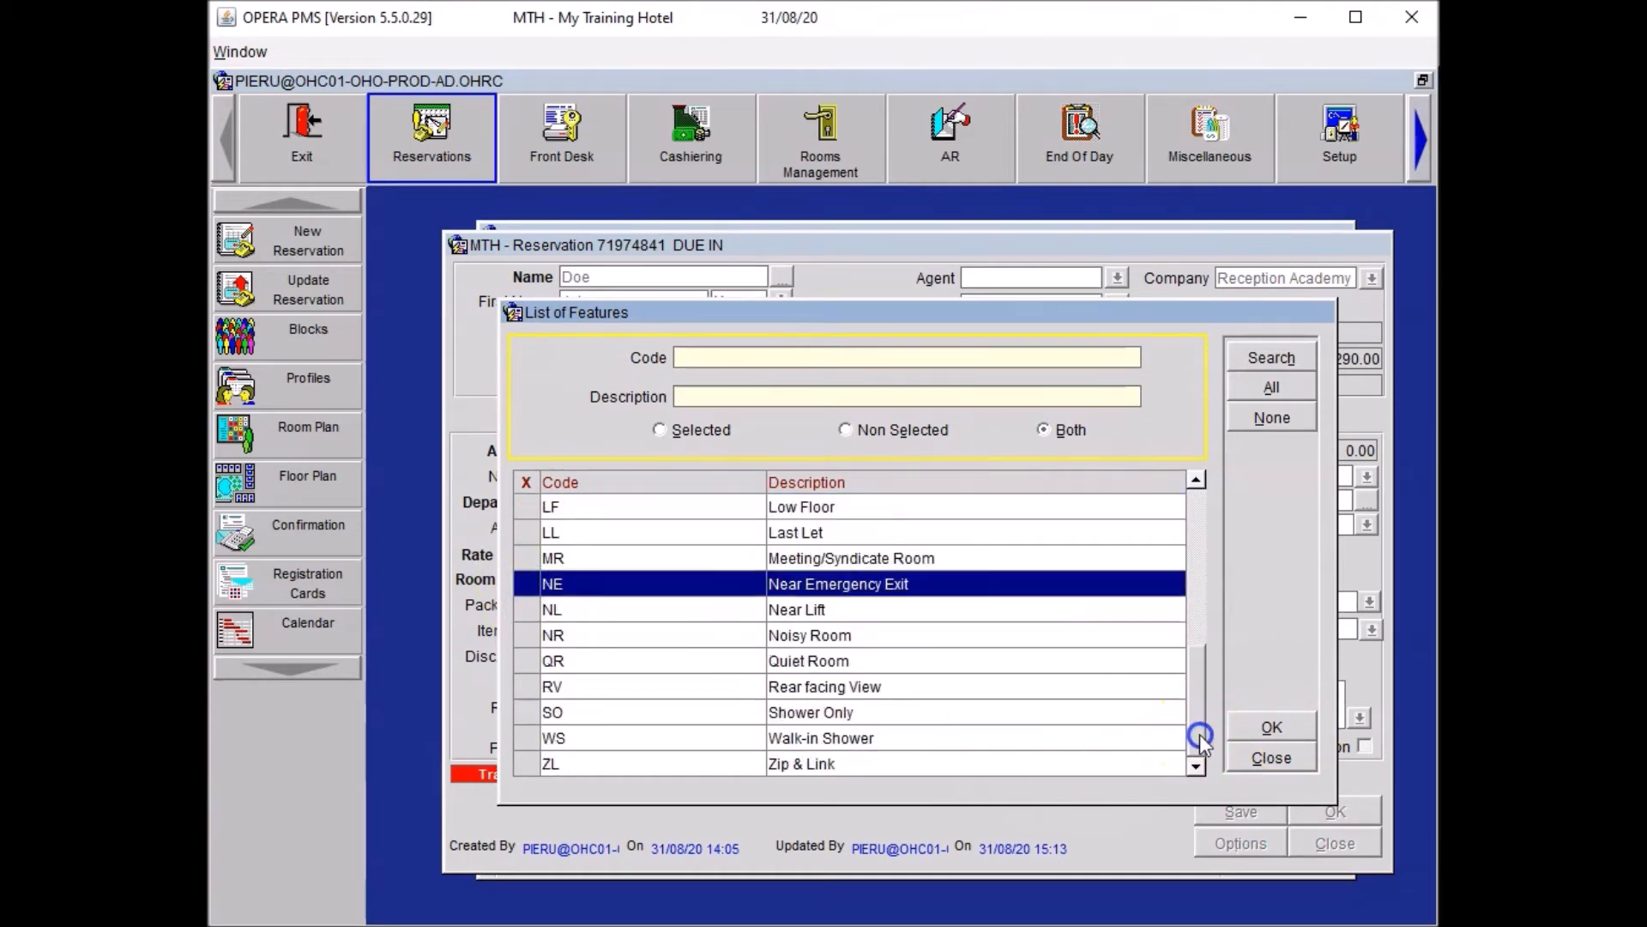
left_click(526, 661)
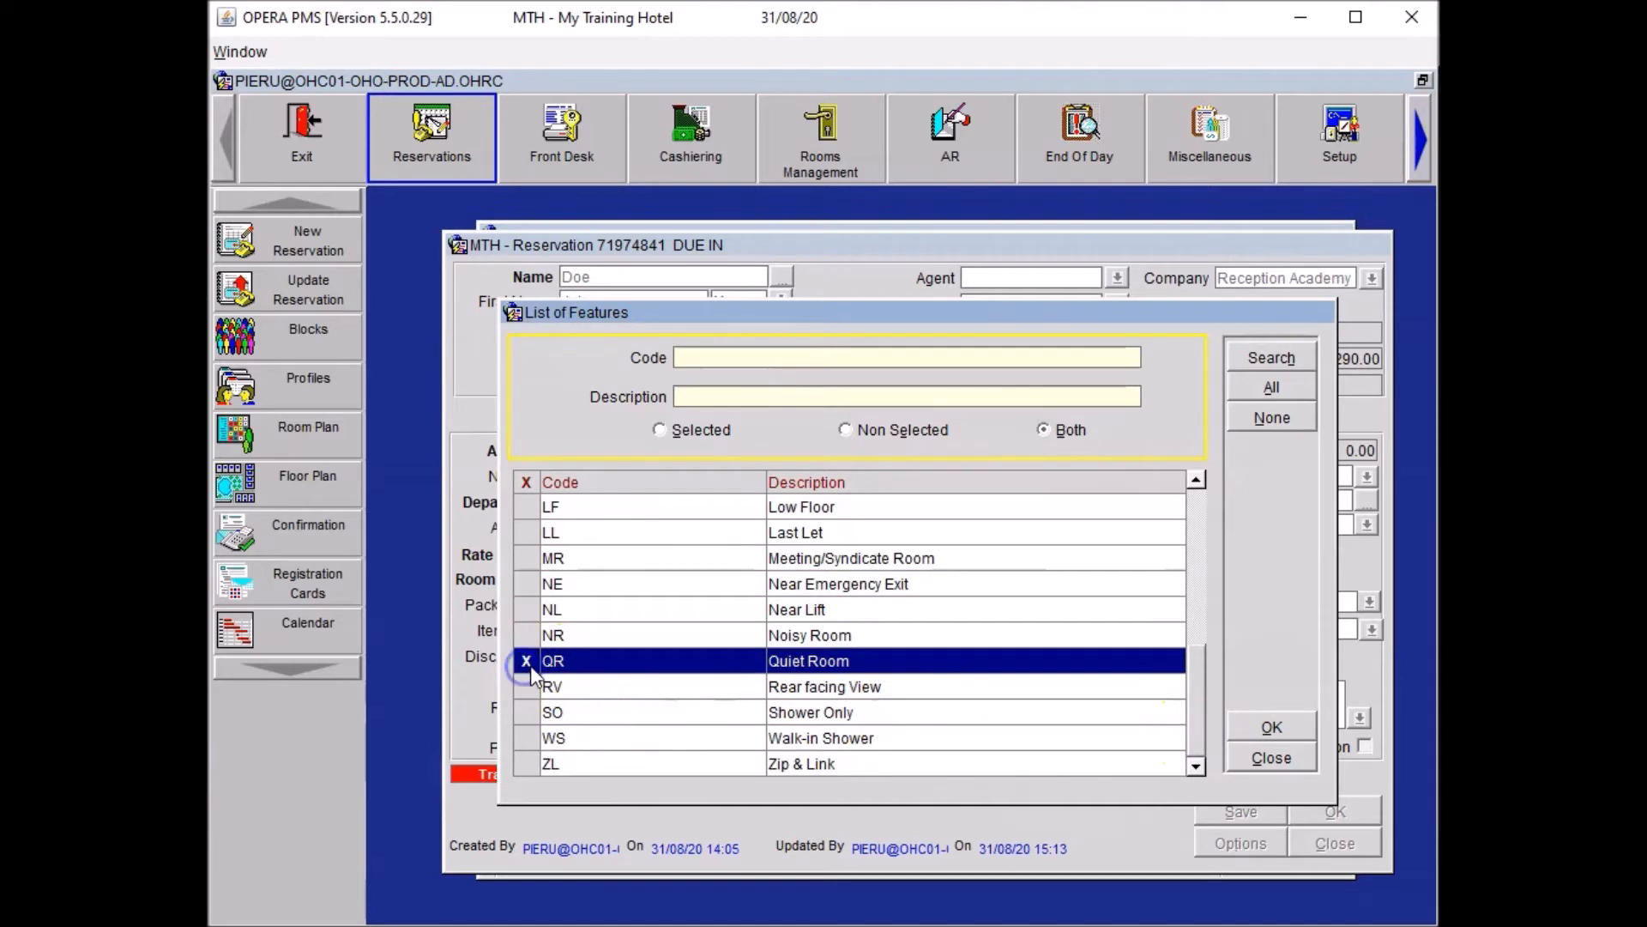
left_click(1269, 729)
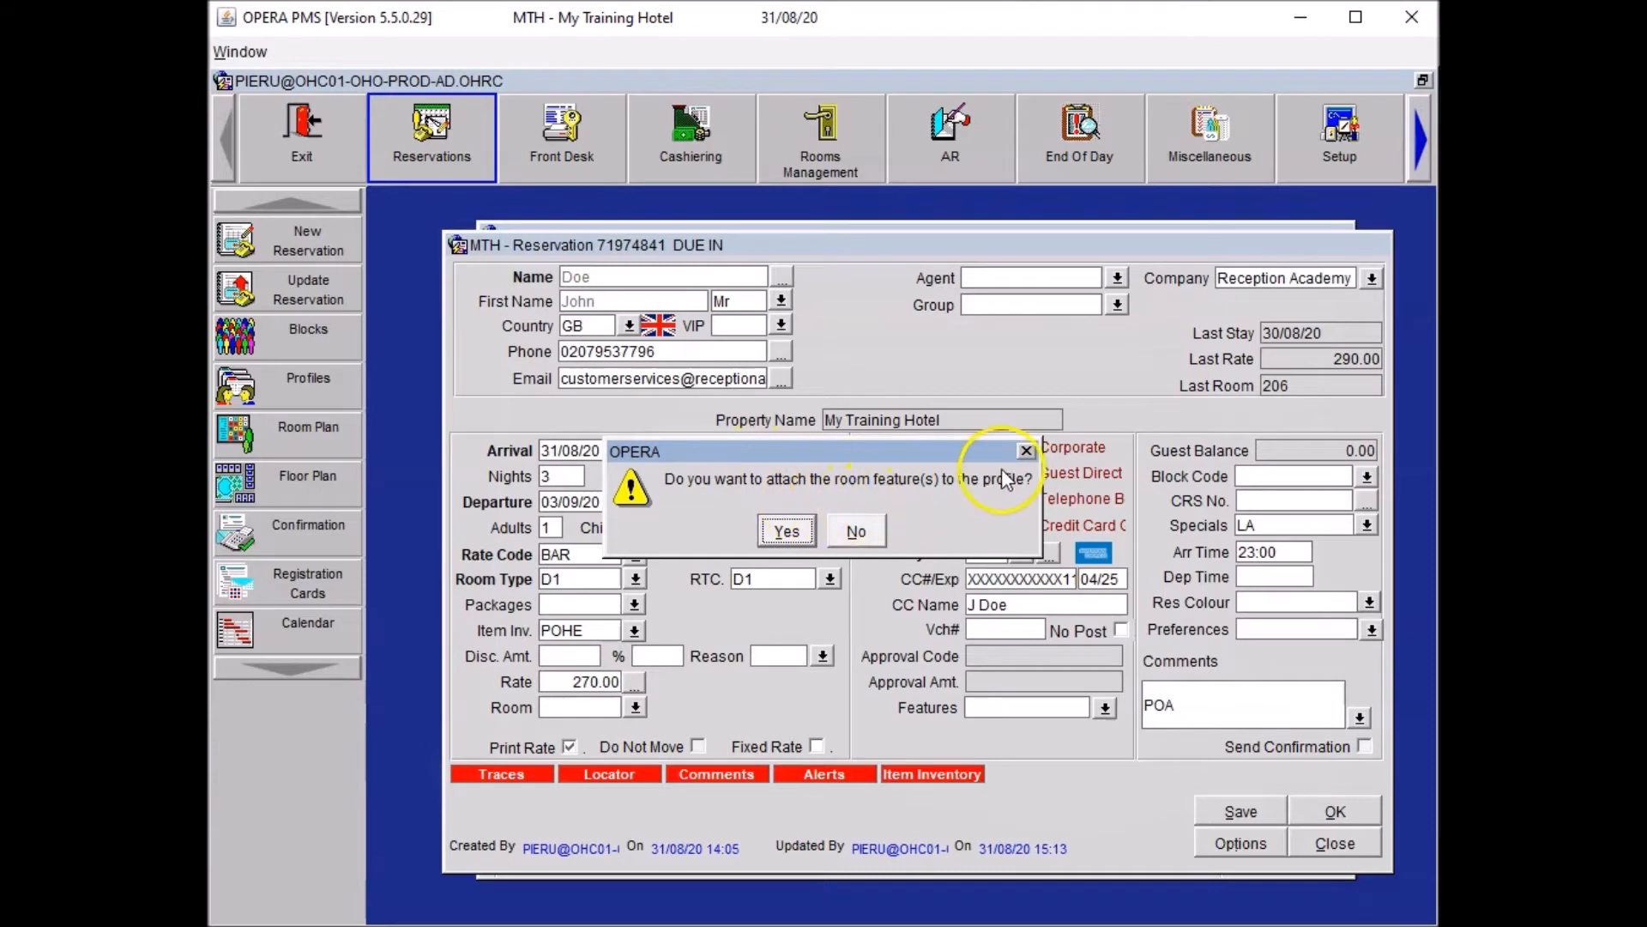
left_click(792, 531)
left_click(1233, 809)
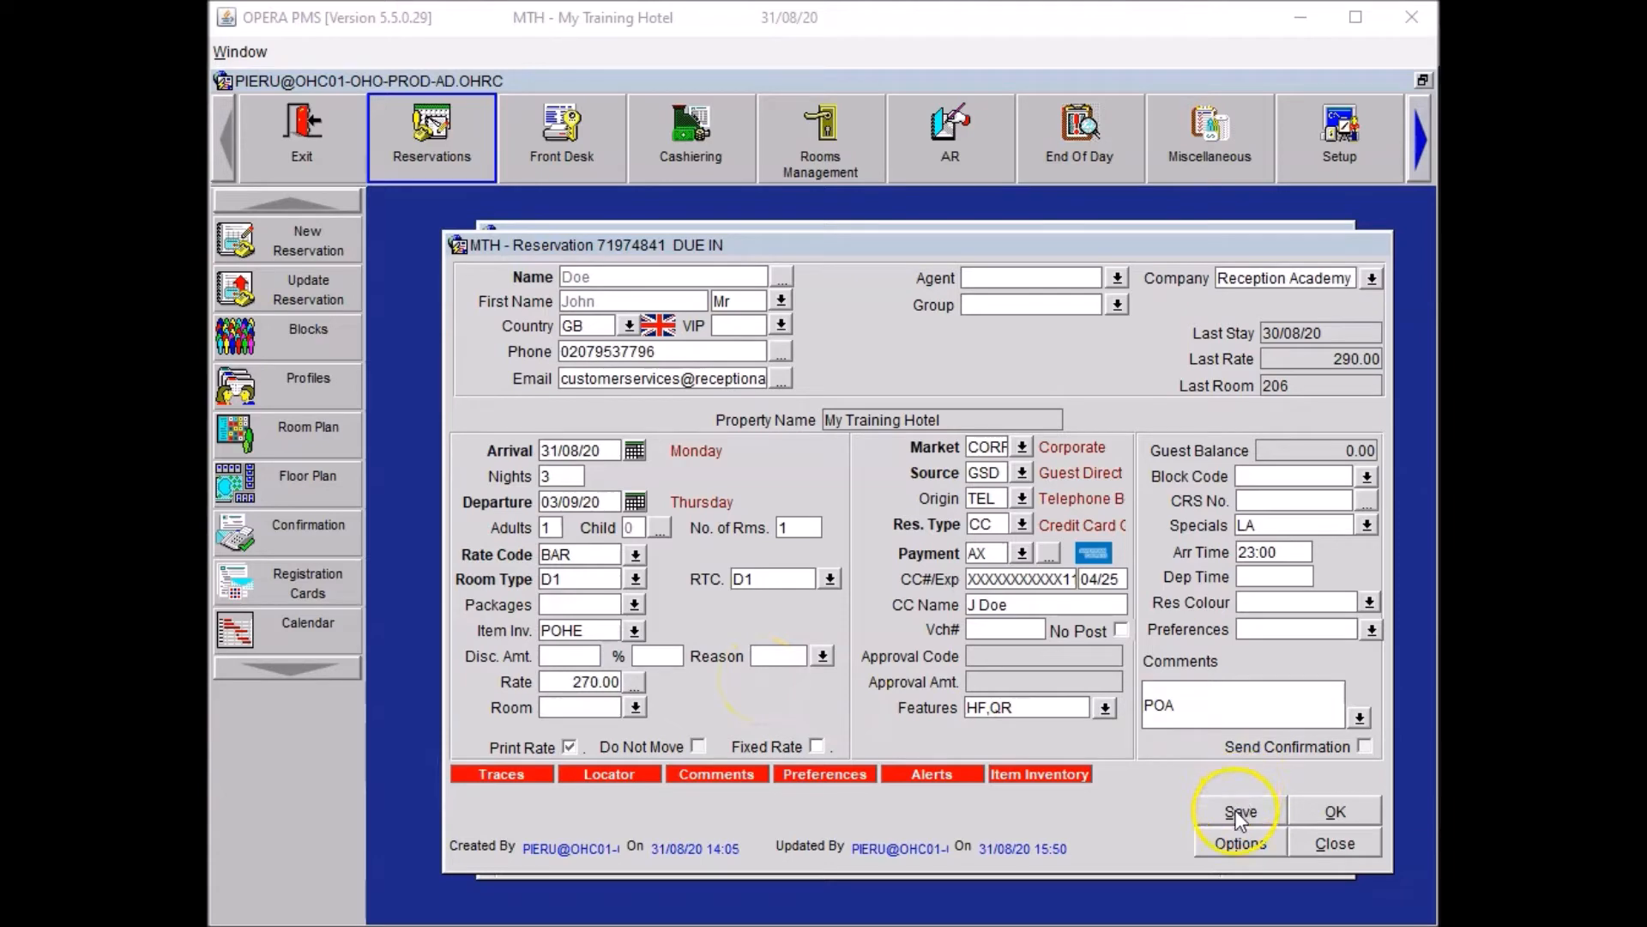
left_click(1233, 844)
Add an HSK trace reading 'Please arrange three extra pillows for the guest.'.
left_click(1105, 689)
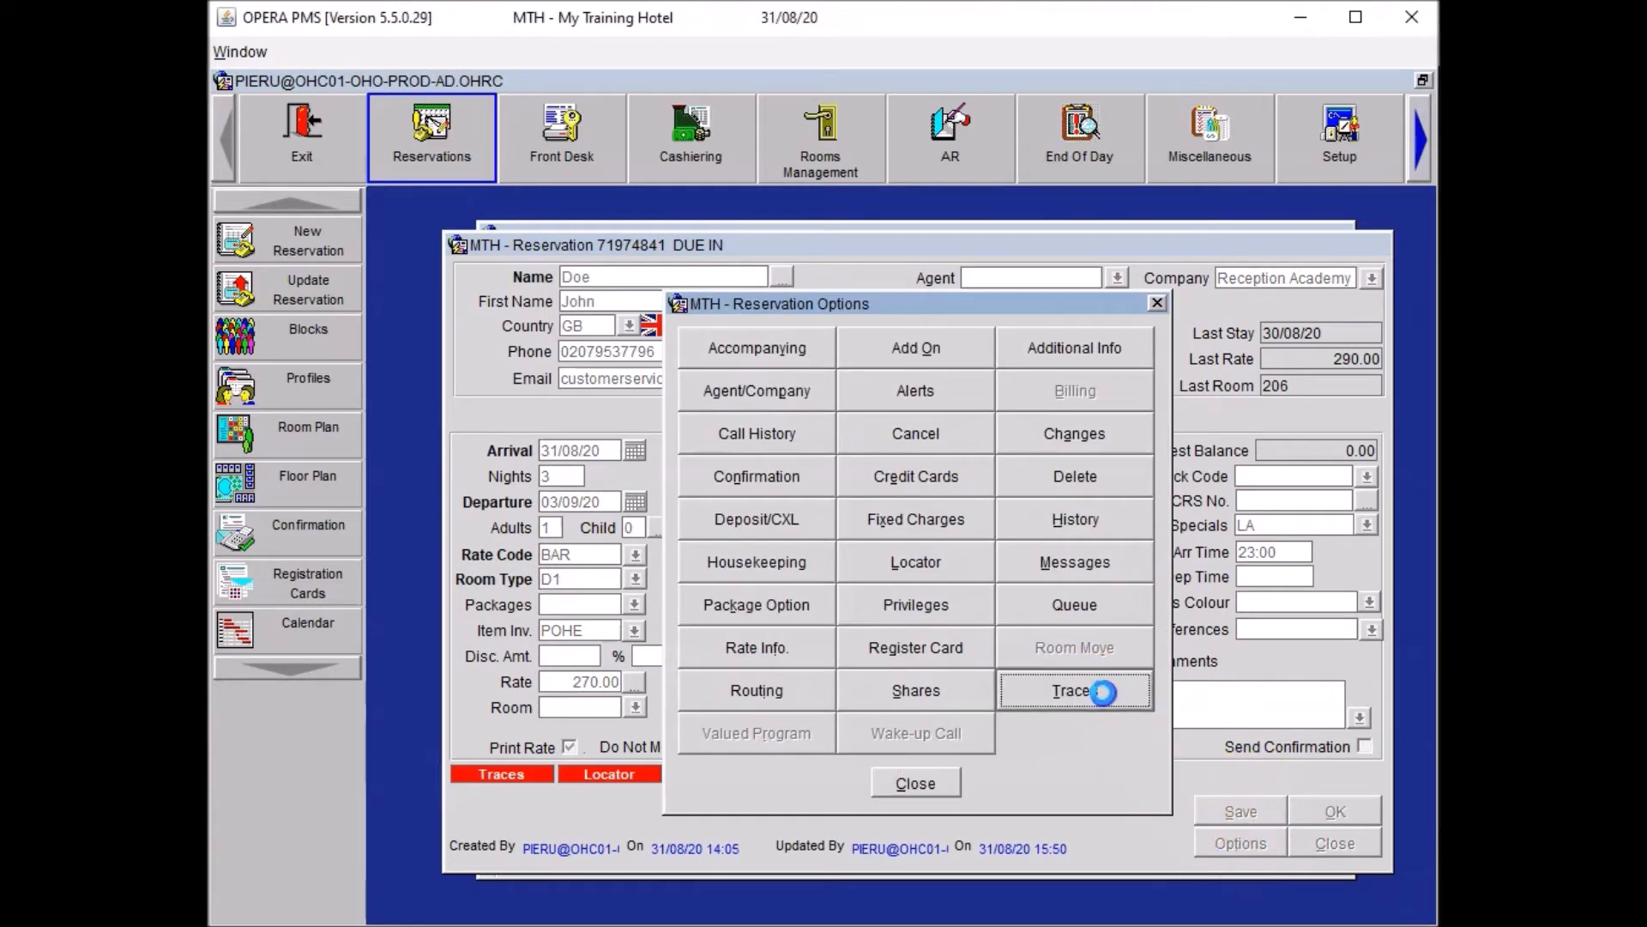
left_click(1347, 683)
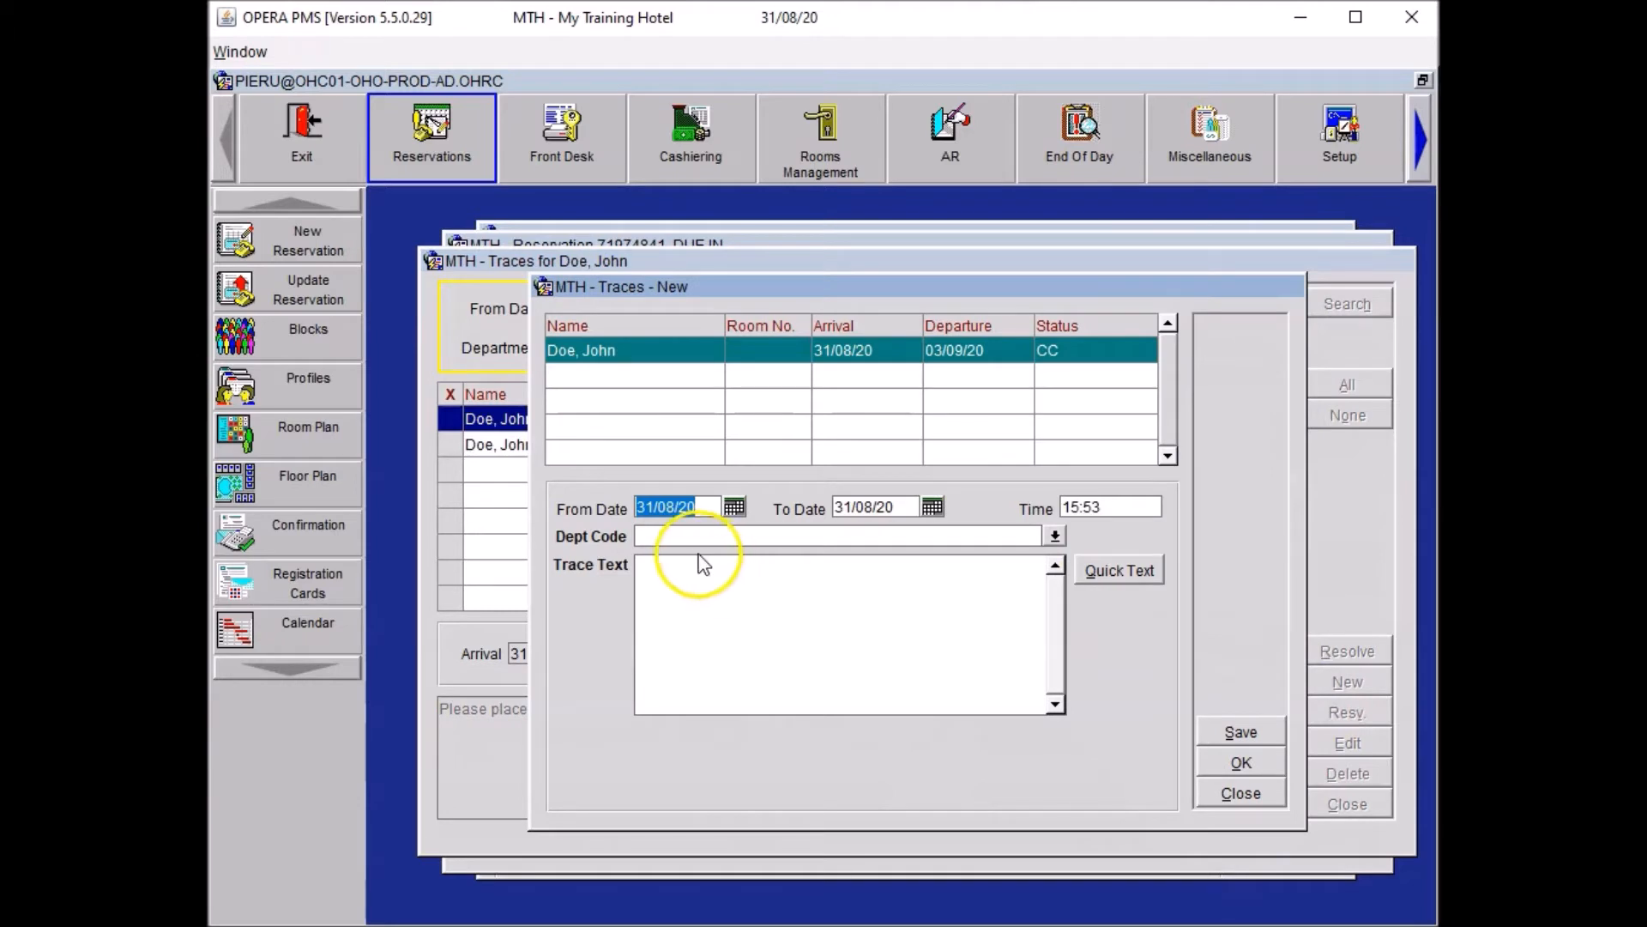
left_click(670, 536)
type("HSK")
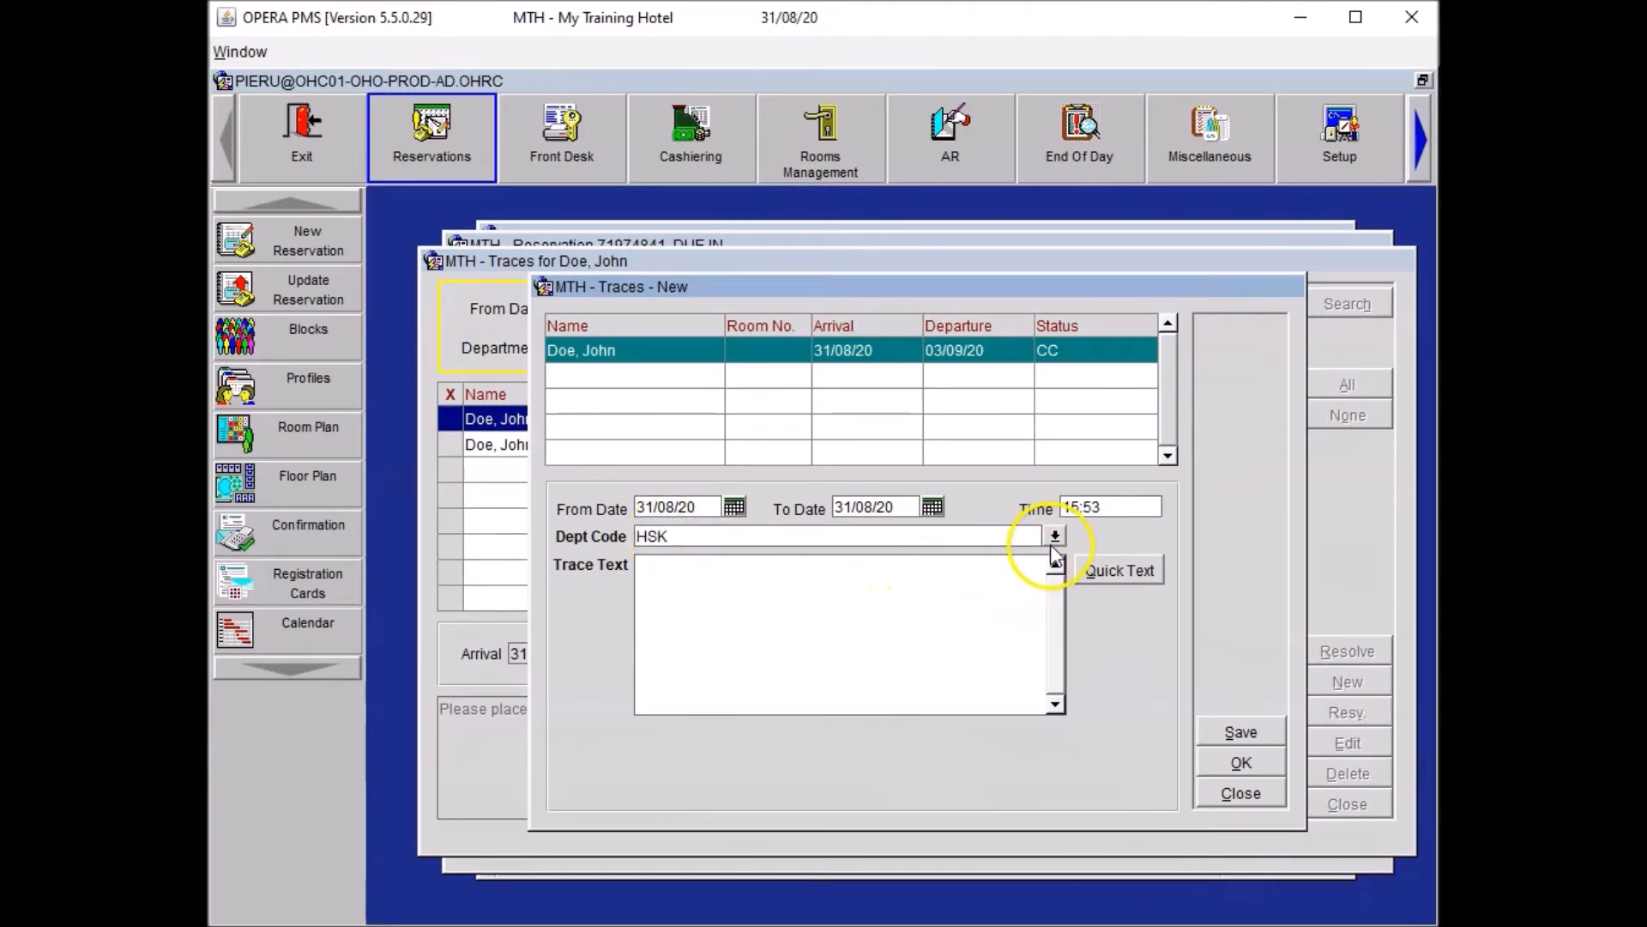
left_click(725, 597)
left_click(721, 583)
type("Please arrange three extra pillows for the guest.")
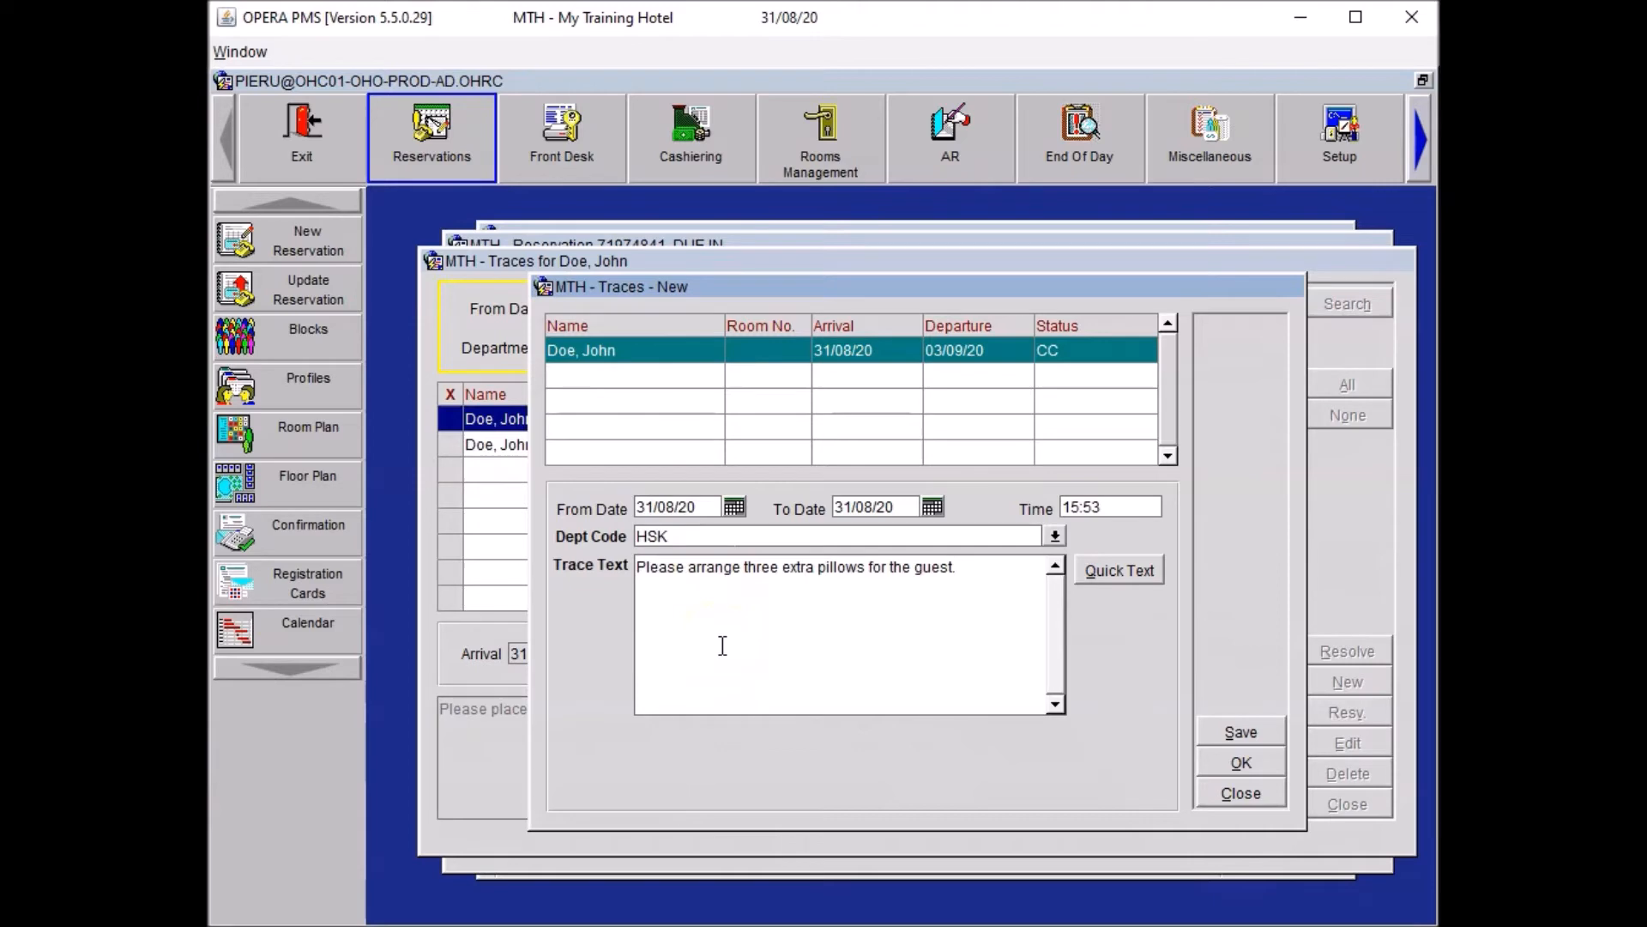
left_click(848, 677)
left_click(1272, 782)
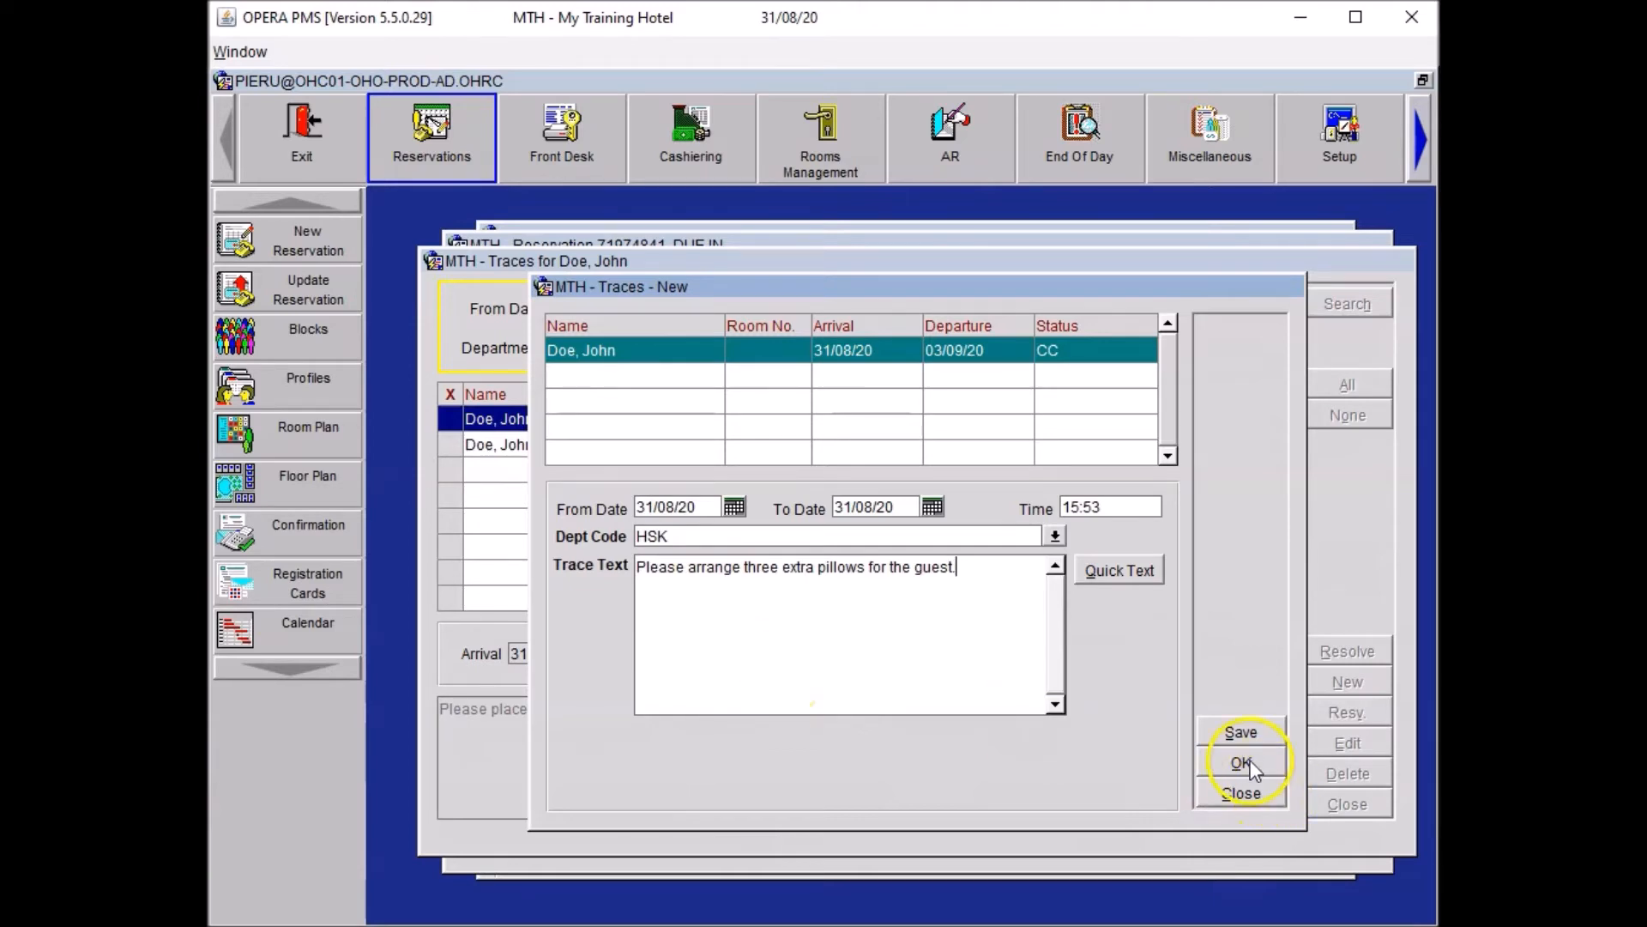
left_click(1364, 806)
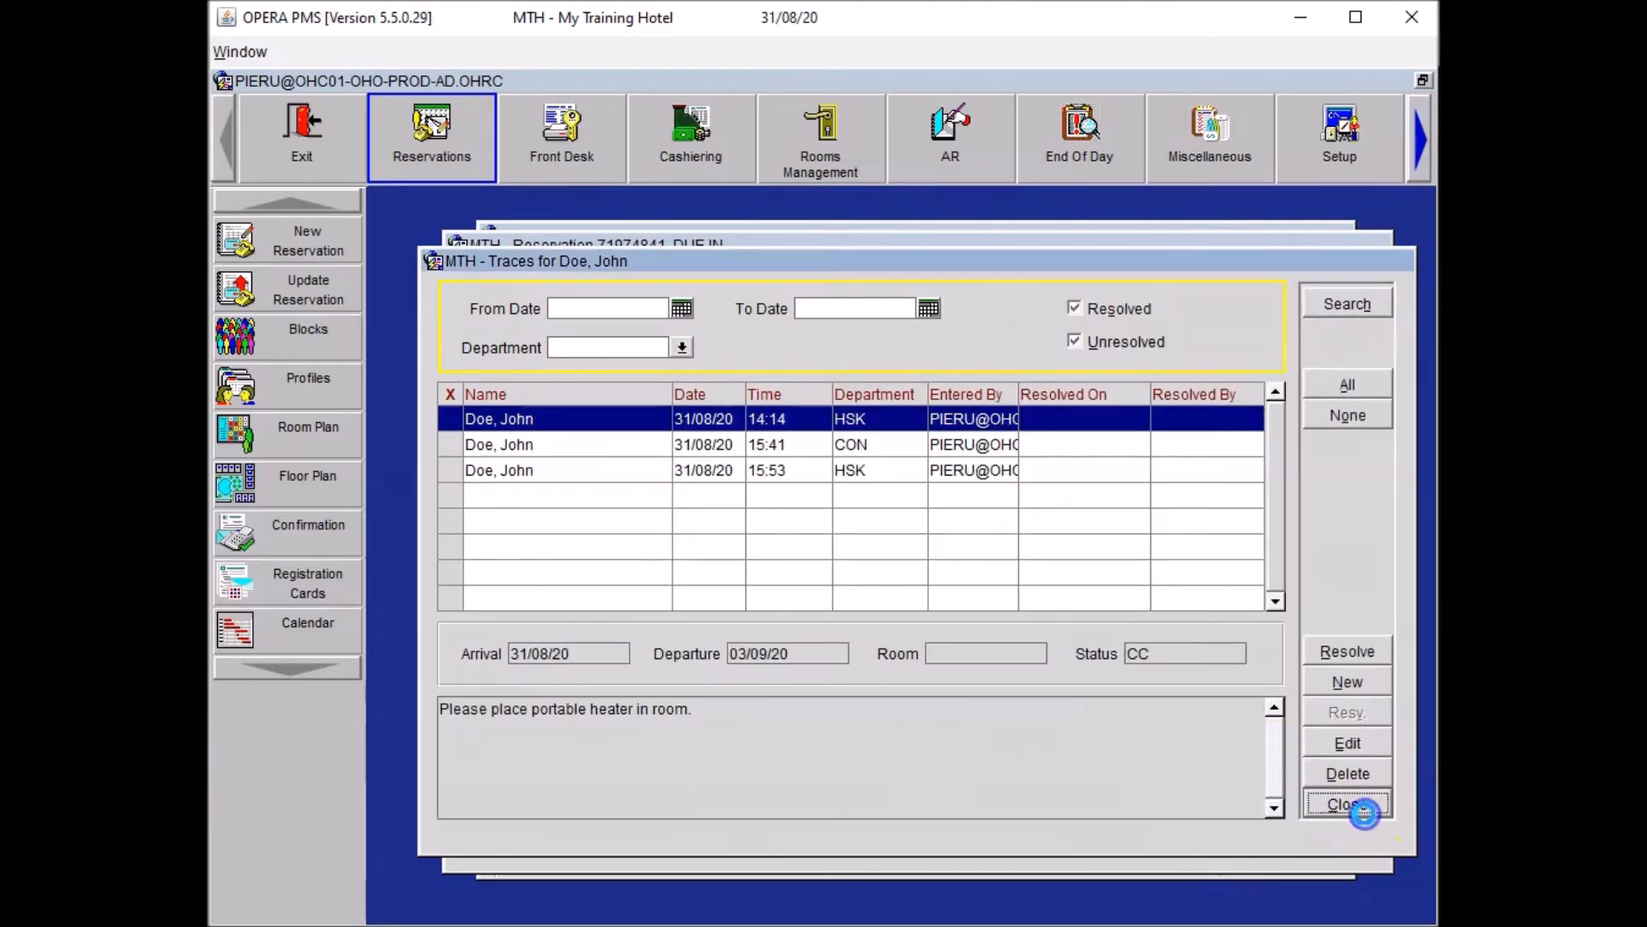
left_click(925, 783)
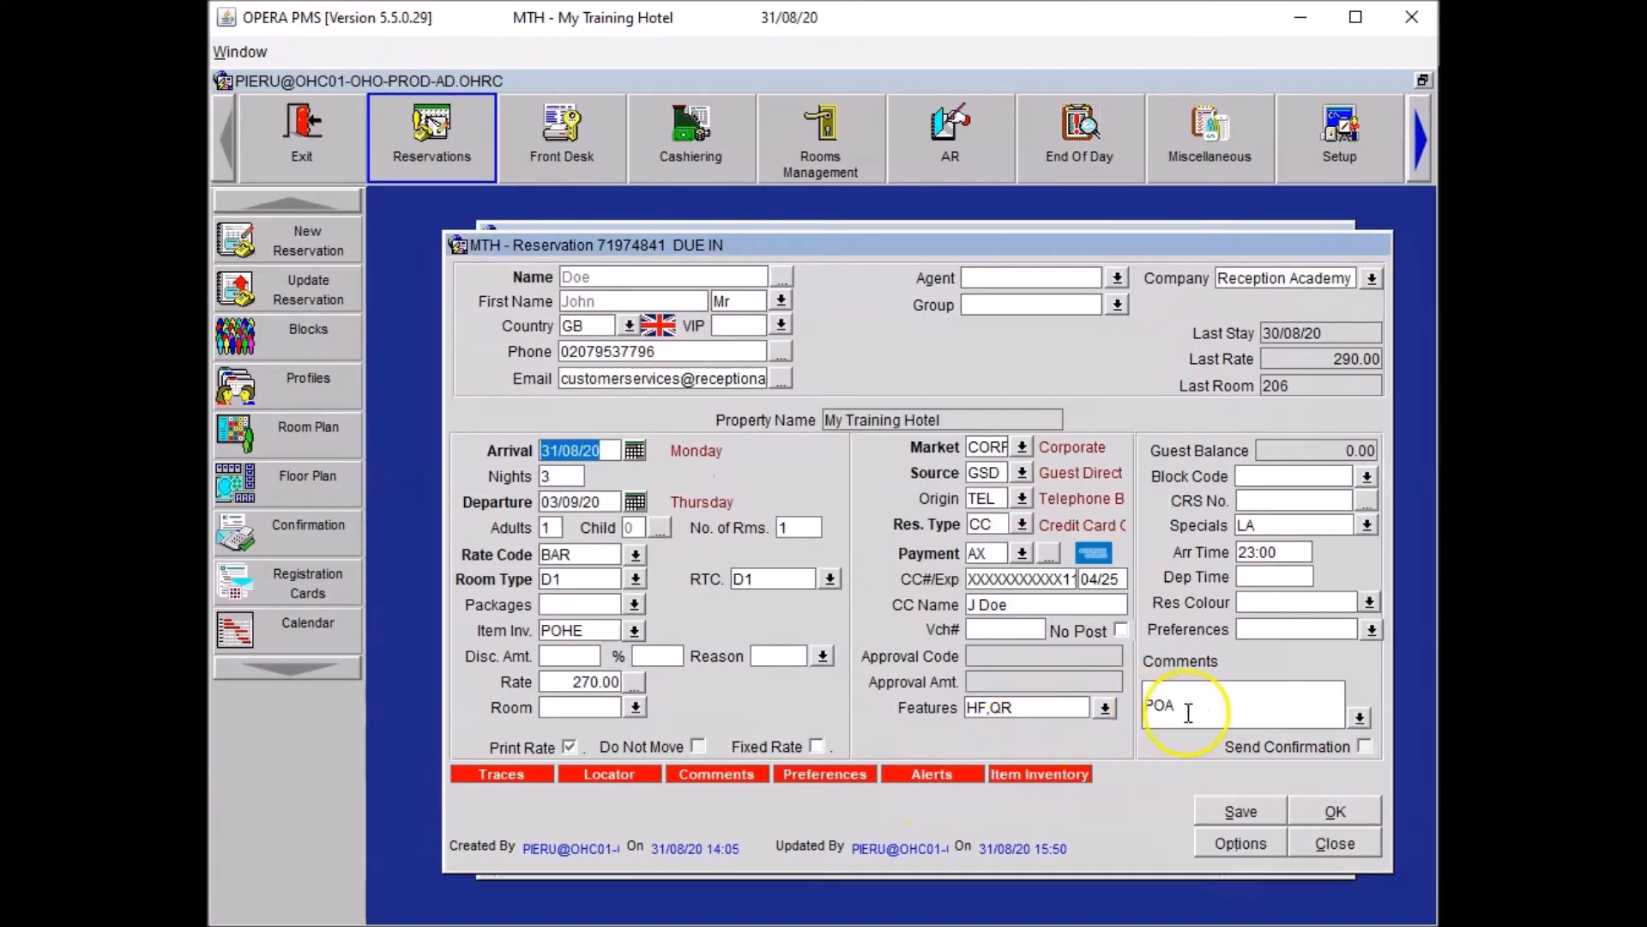
Assign room 707 to the reservation from the room lookup.
left_click(1219, 705)
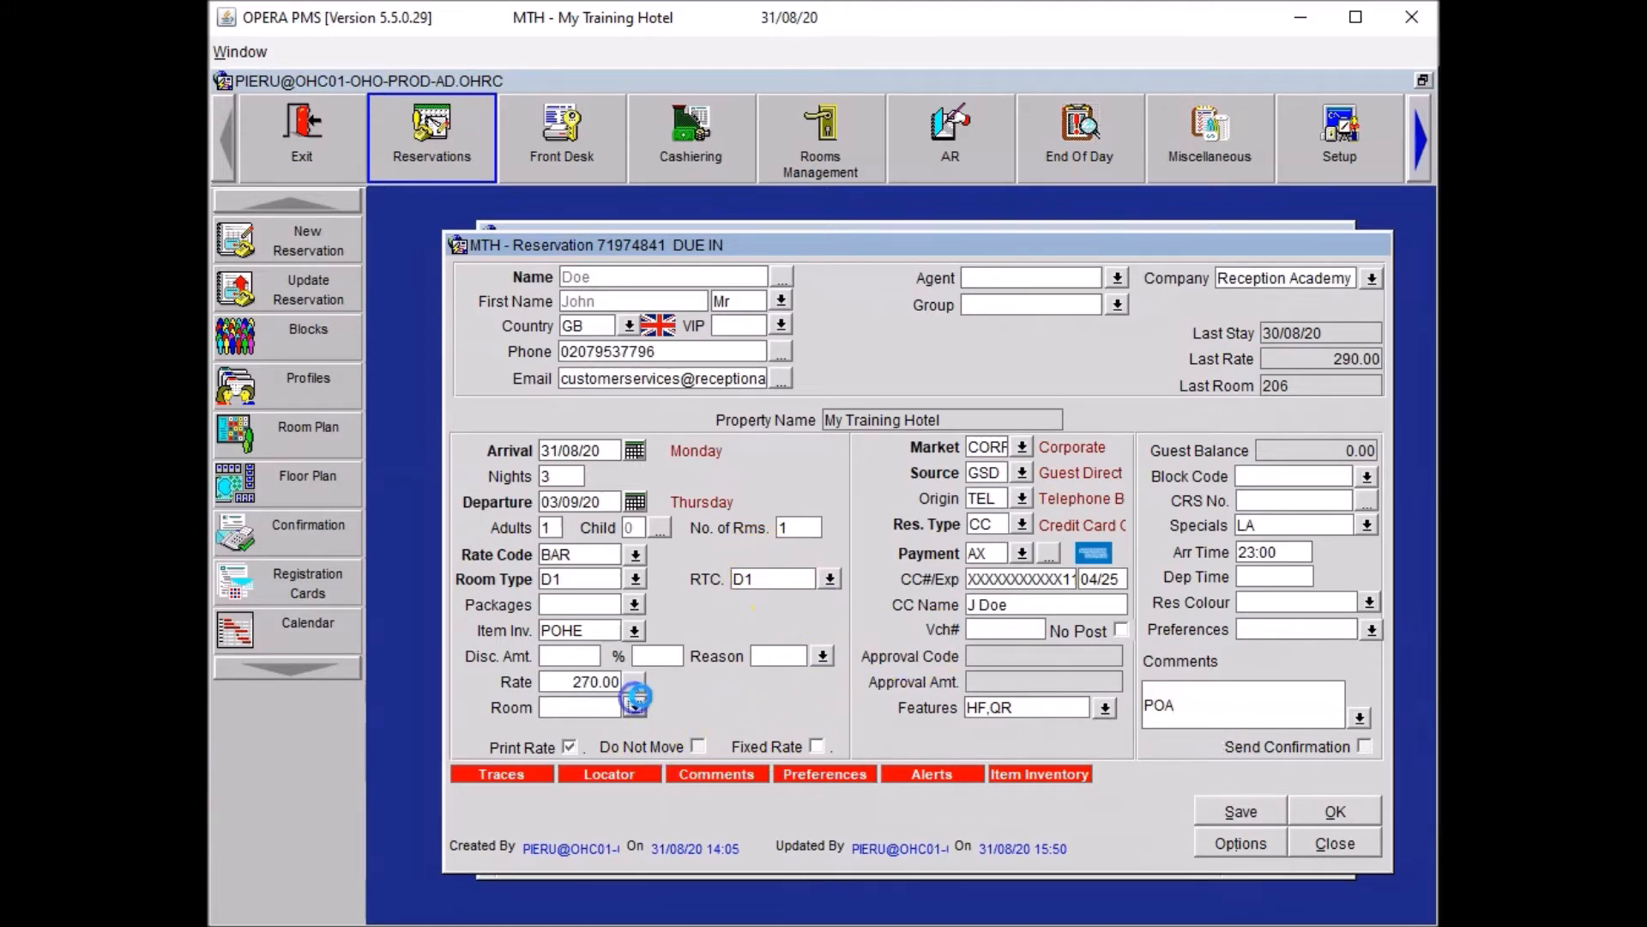
left_click(634, 707)
left_click(877, 658)
left_click(1343, 844)
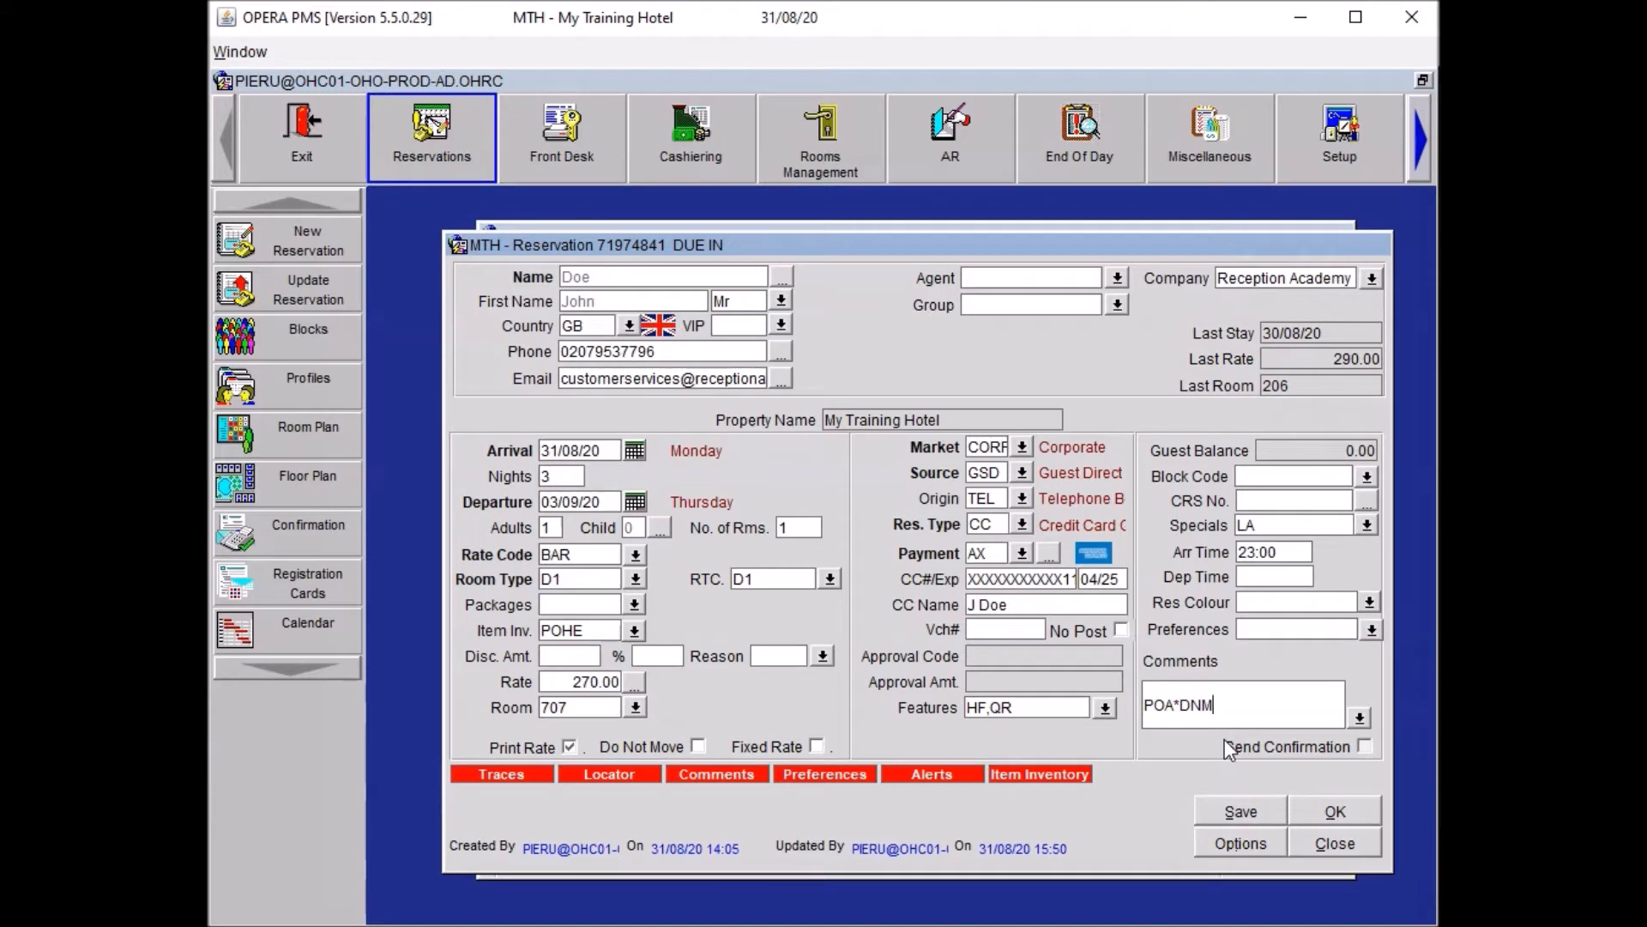
Append '*DNM CON & HSK Set Up' to the reservation comments.
left_click(1221, 715)
type("Con")
key("BackSpace")
key("BackSpace")
type("ON & HSK Set Up")
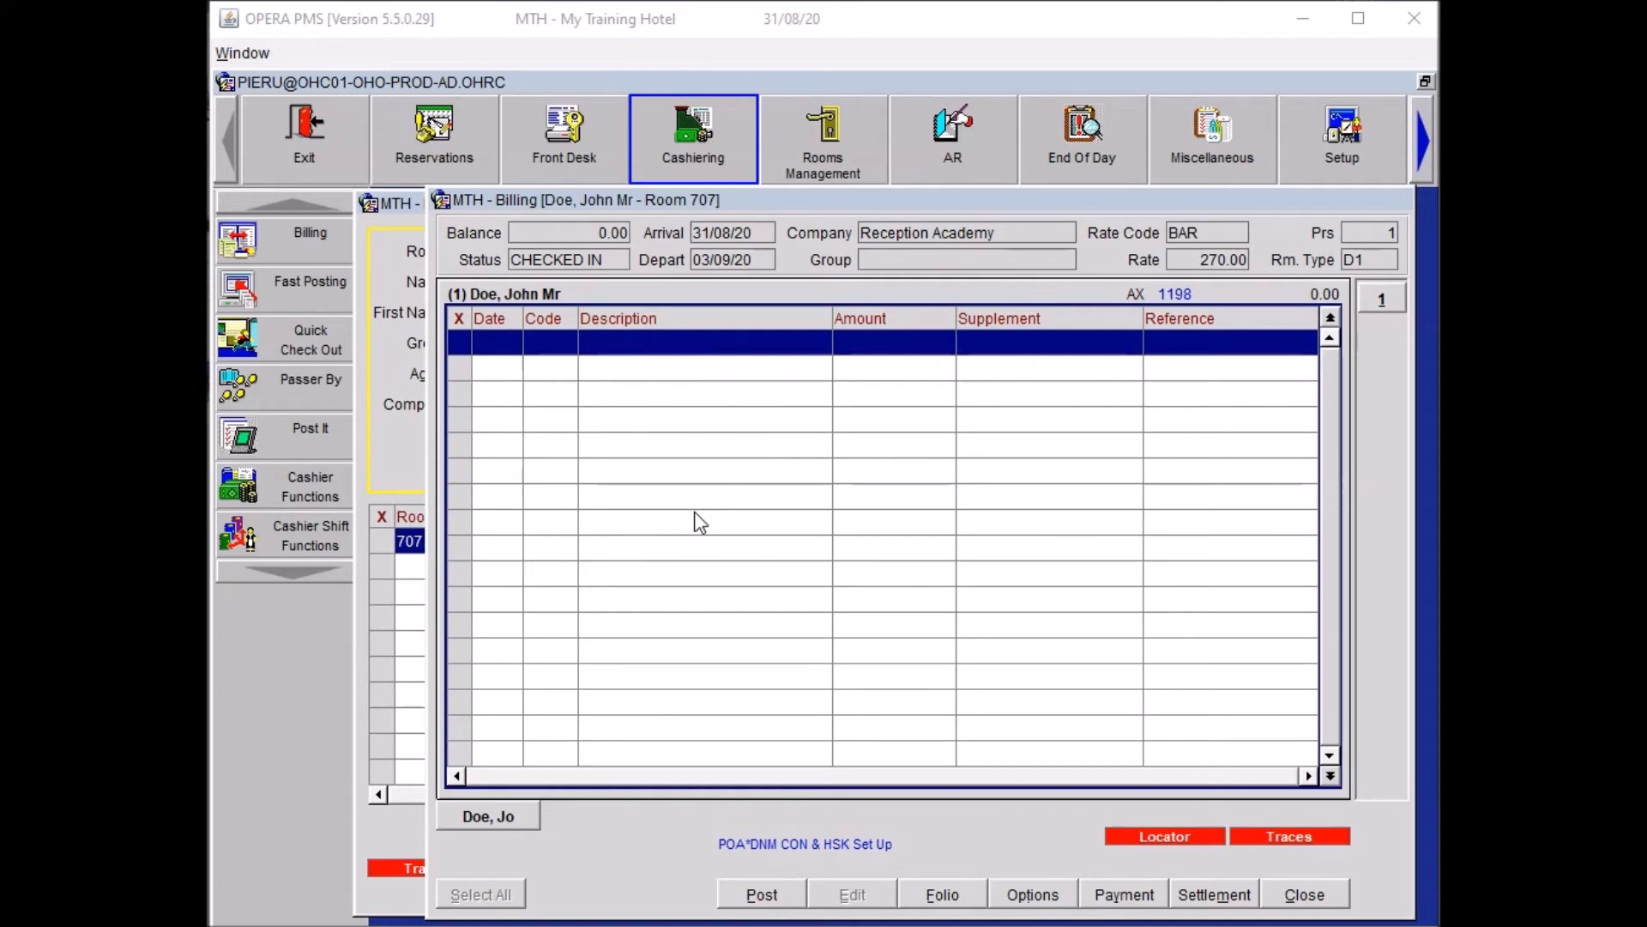
In Transaction Posting, enter a 10.00 Internet In Room charge (code 5101).
left_click(726, 896)
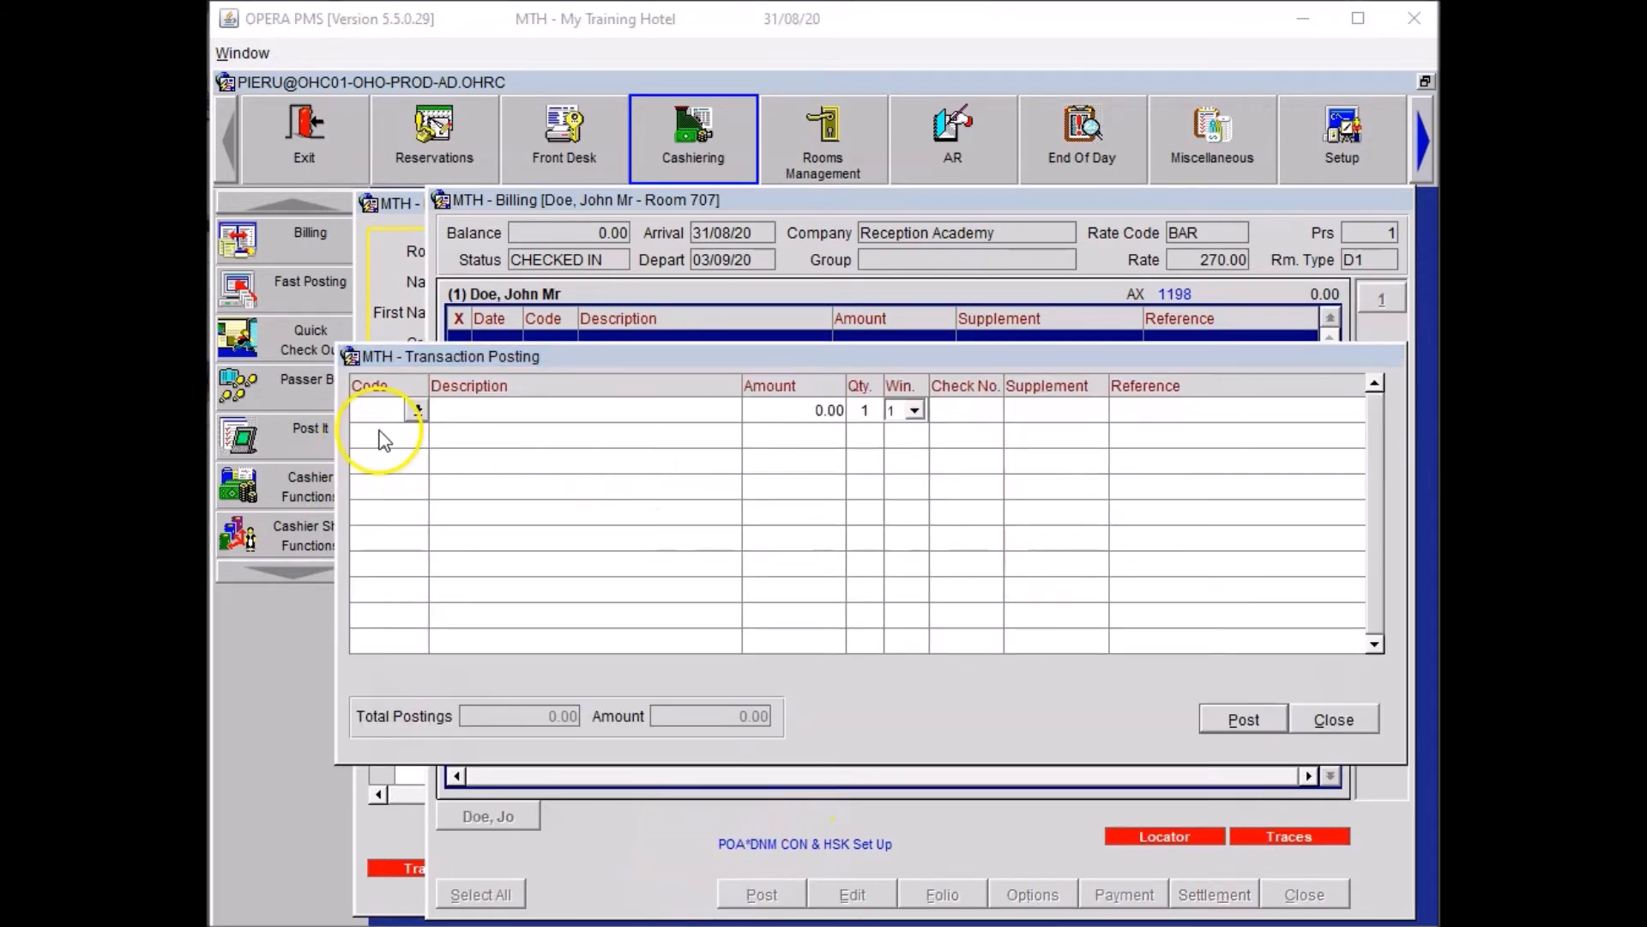
left_click(374, 410)
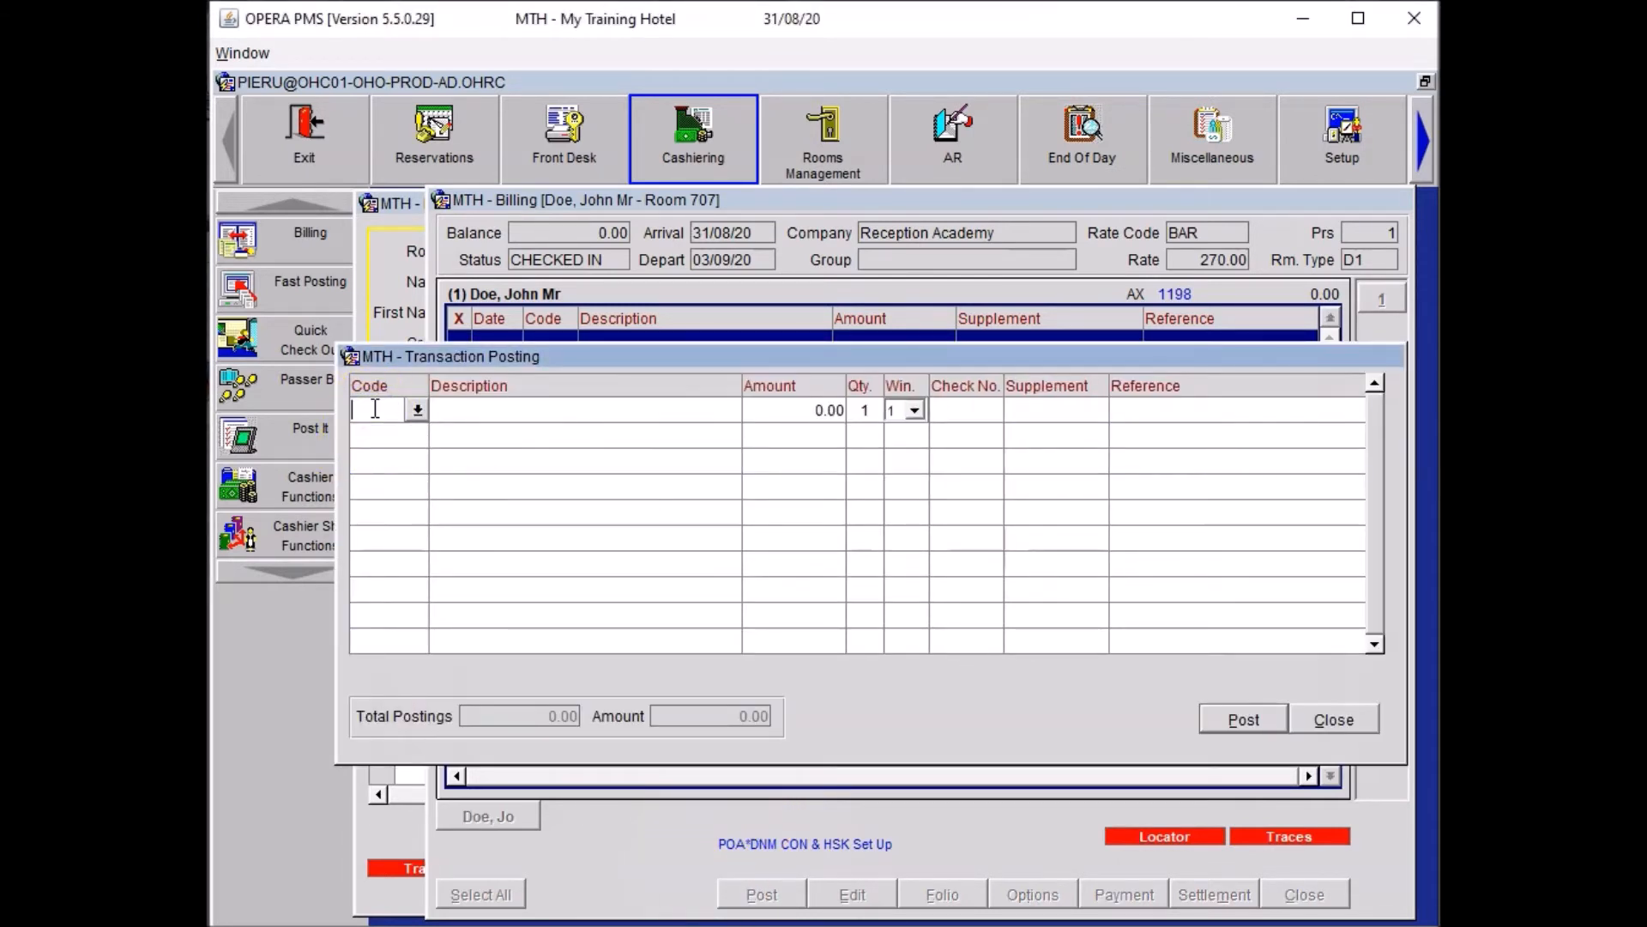
type("510")
key("Tab")
key("Return")
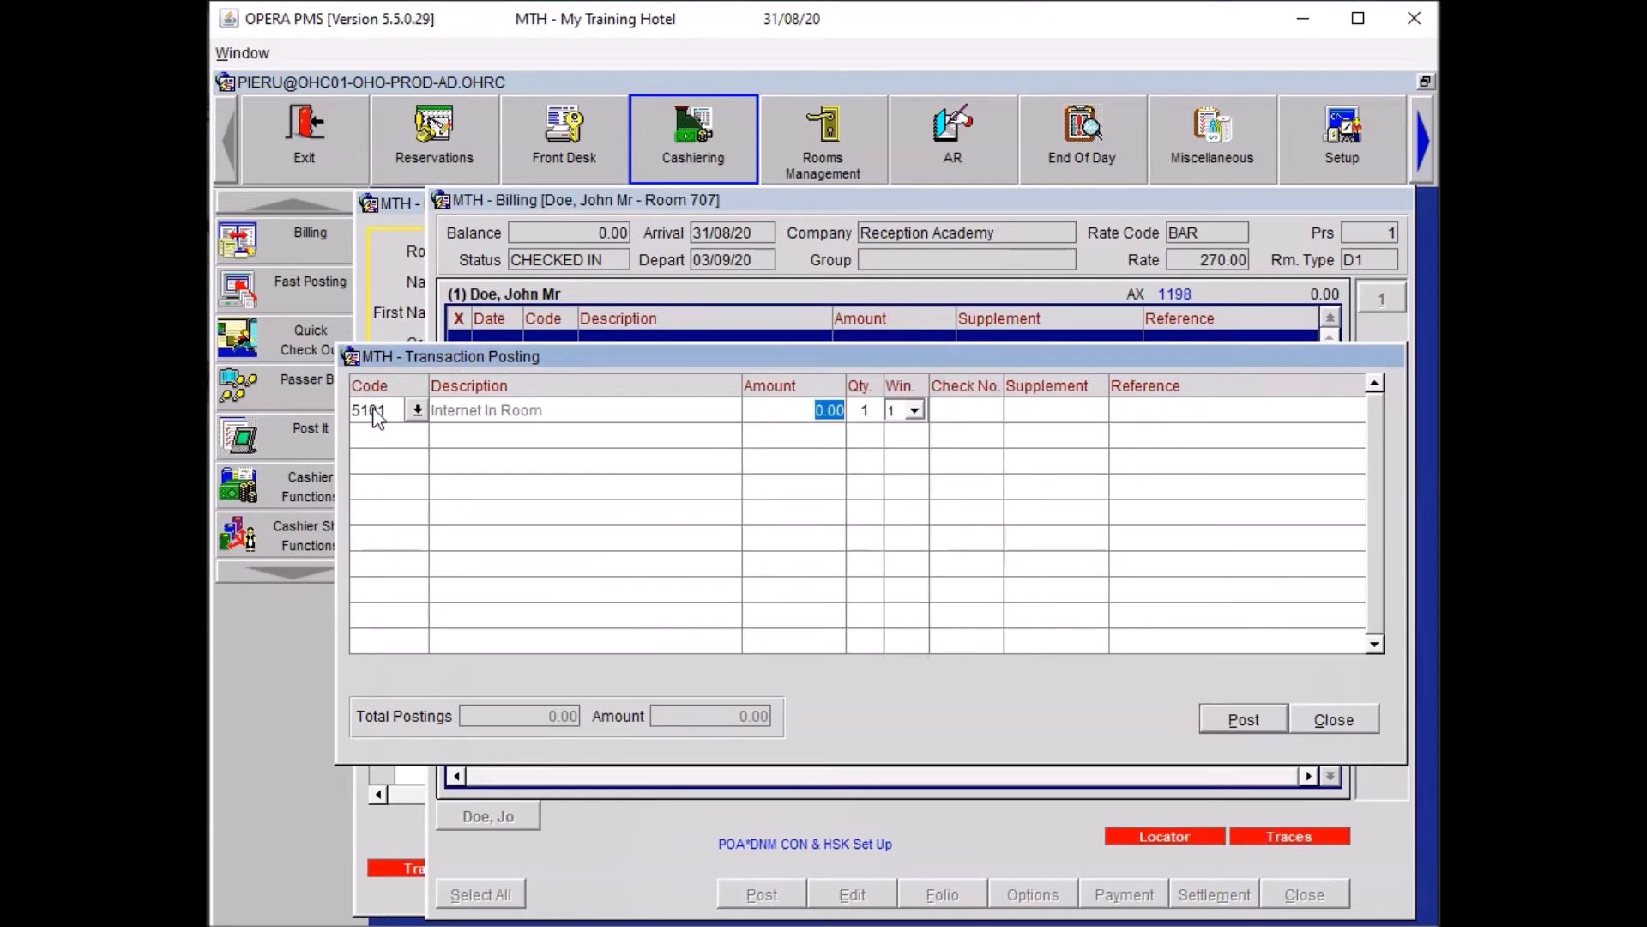
type("10")
left_click(374, 412)
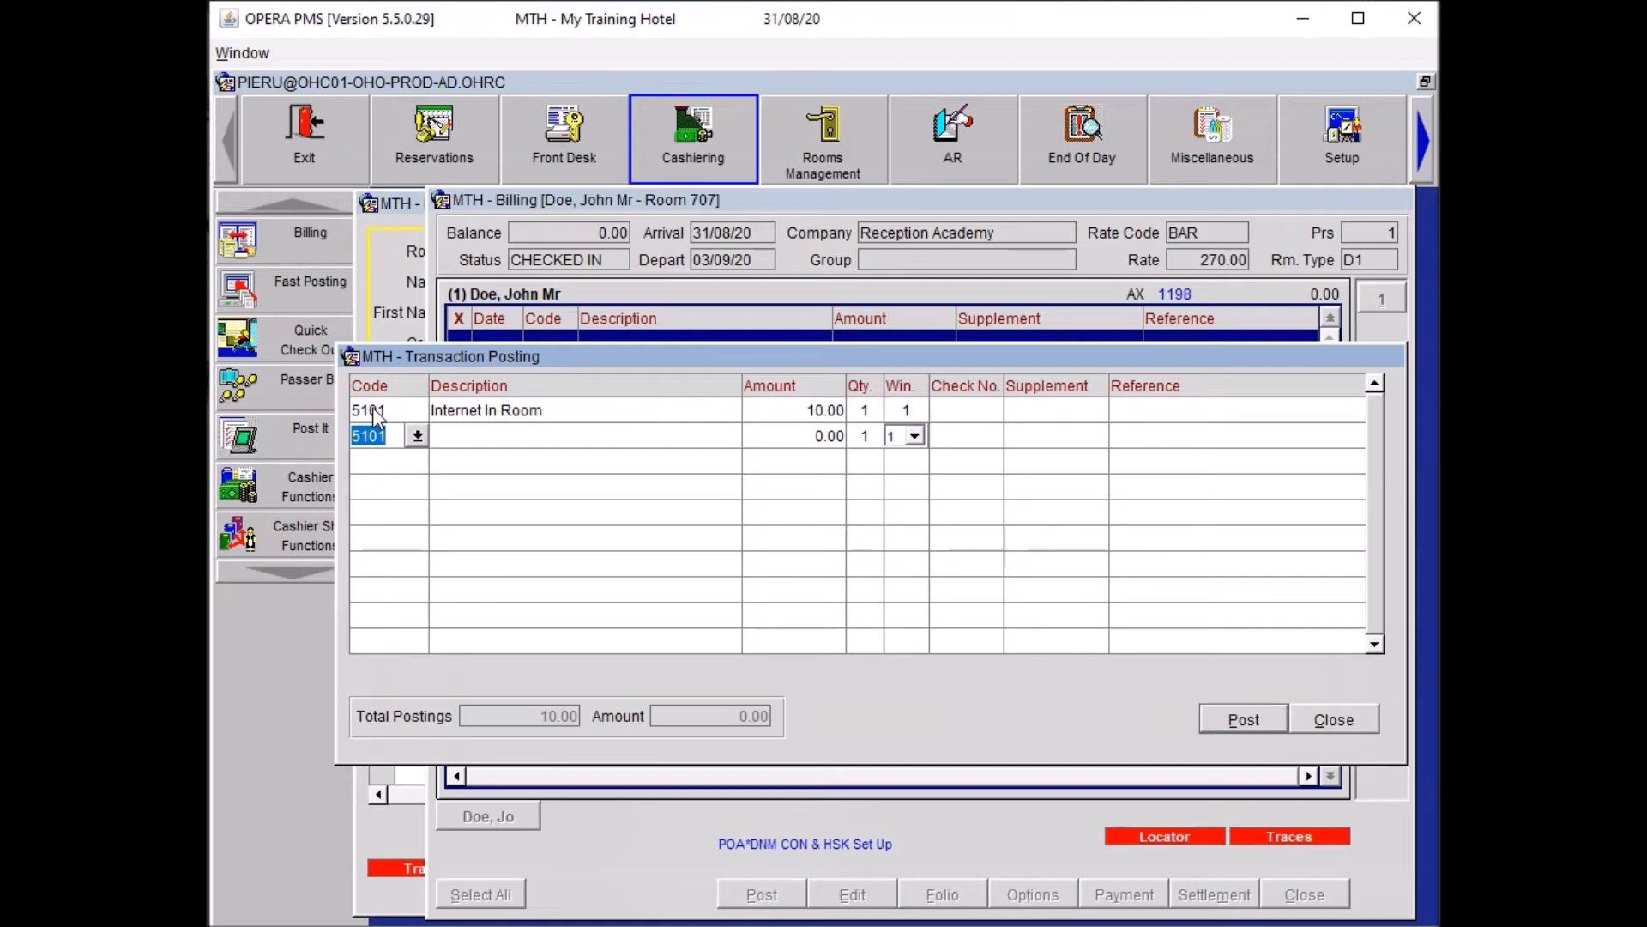
Add Car Park at 20.00 for quantity 3, referenced 'Car Park for 3 Nights'.
type("CAR")
key("Tab")
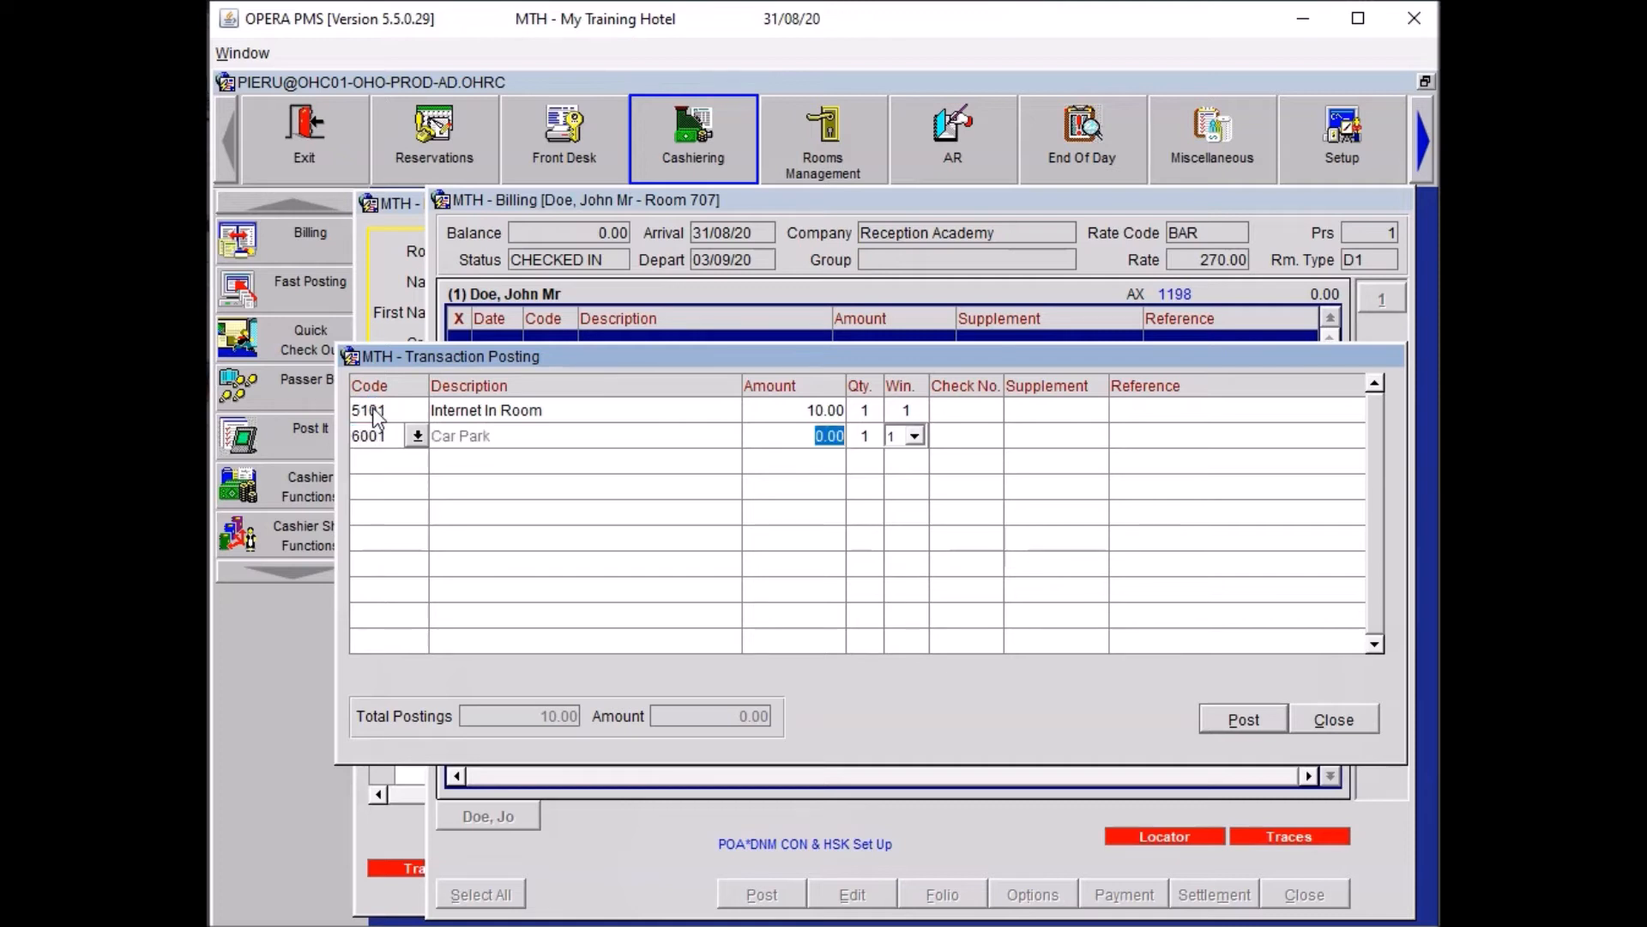
type("20")
key("Tab")
type("3")
left_click(1130, 429)
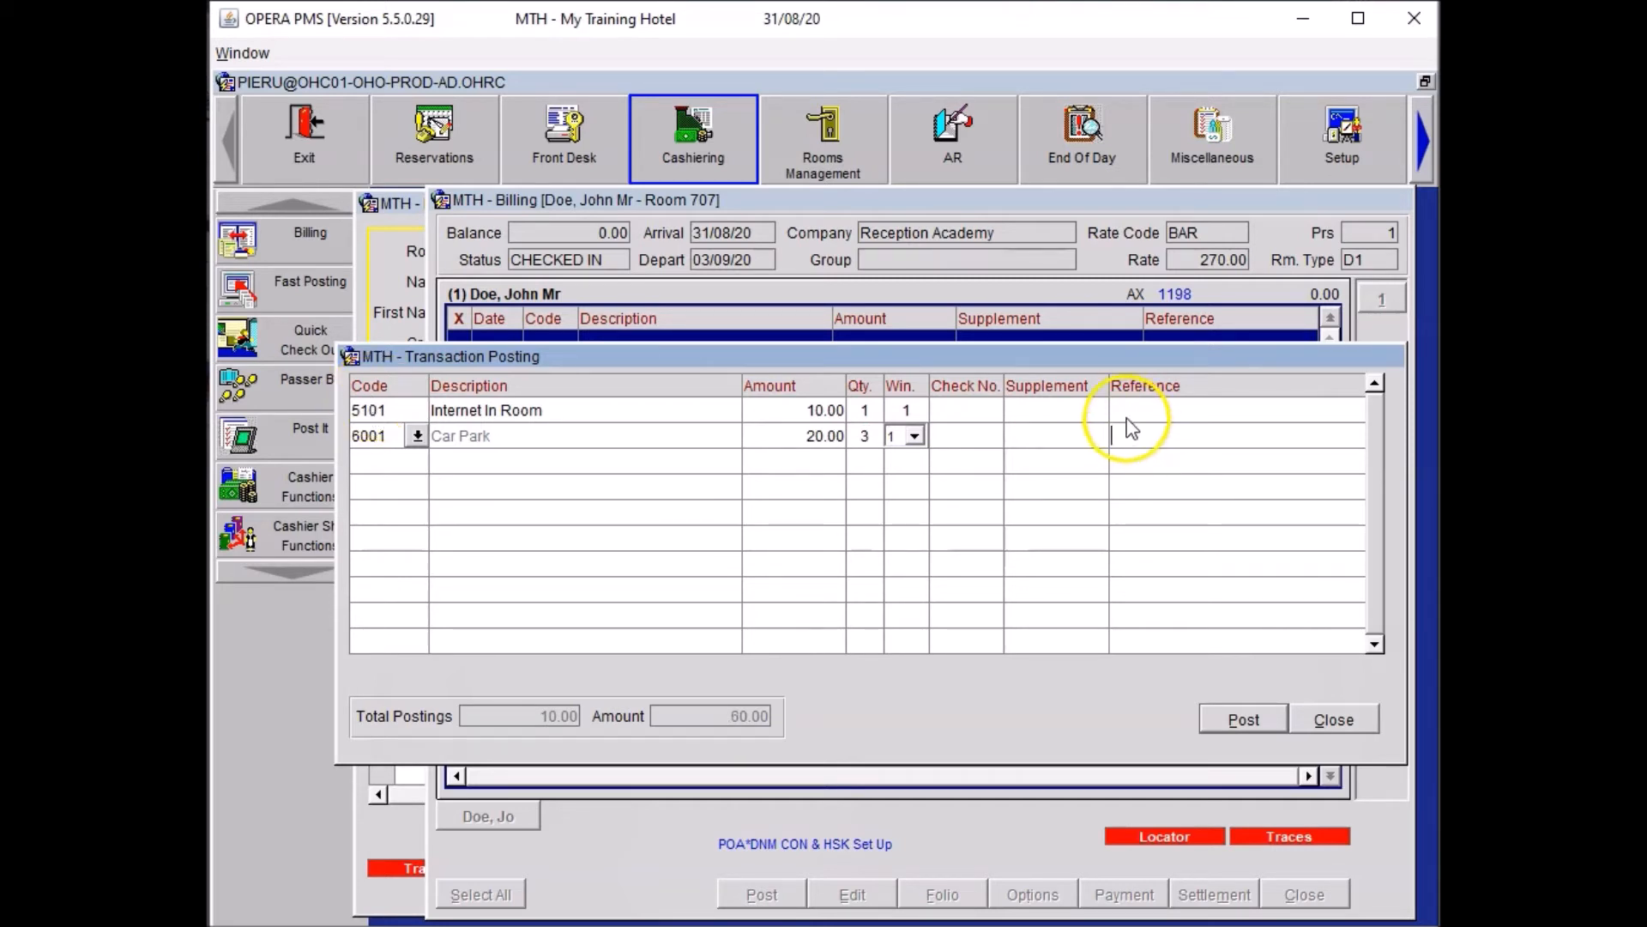
type("Car Park for 3 Nights")
key("Tab")
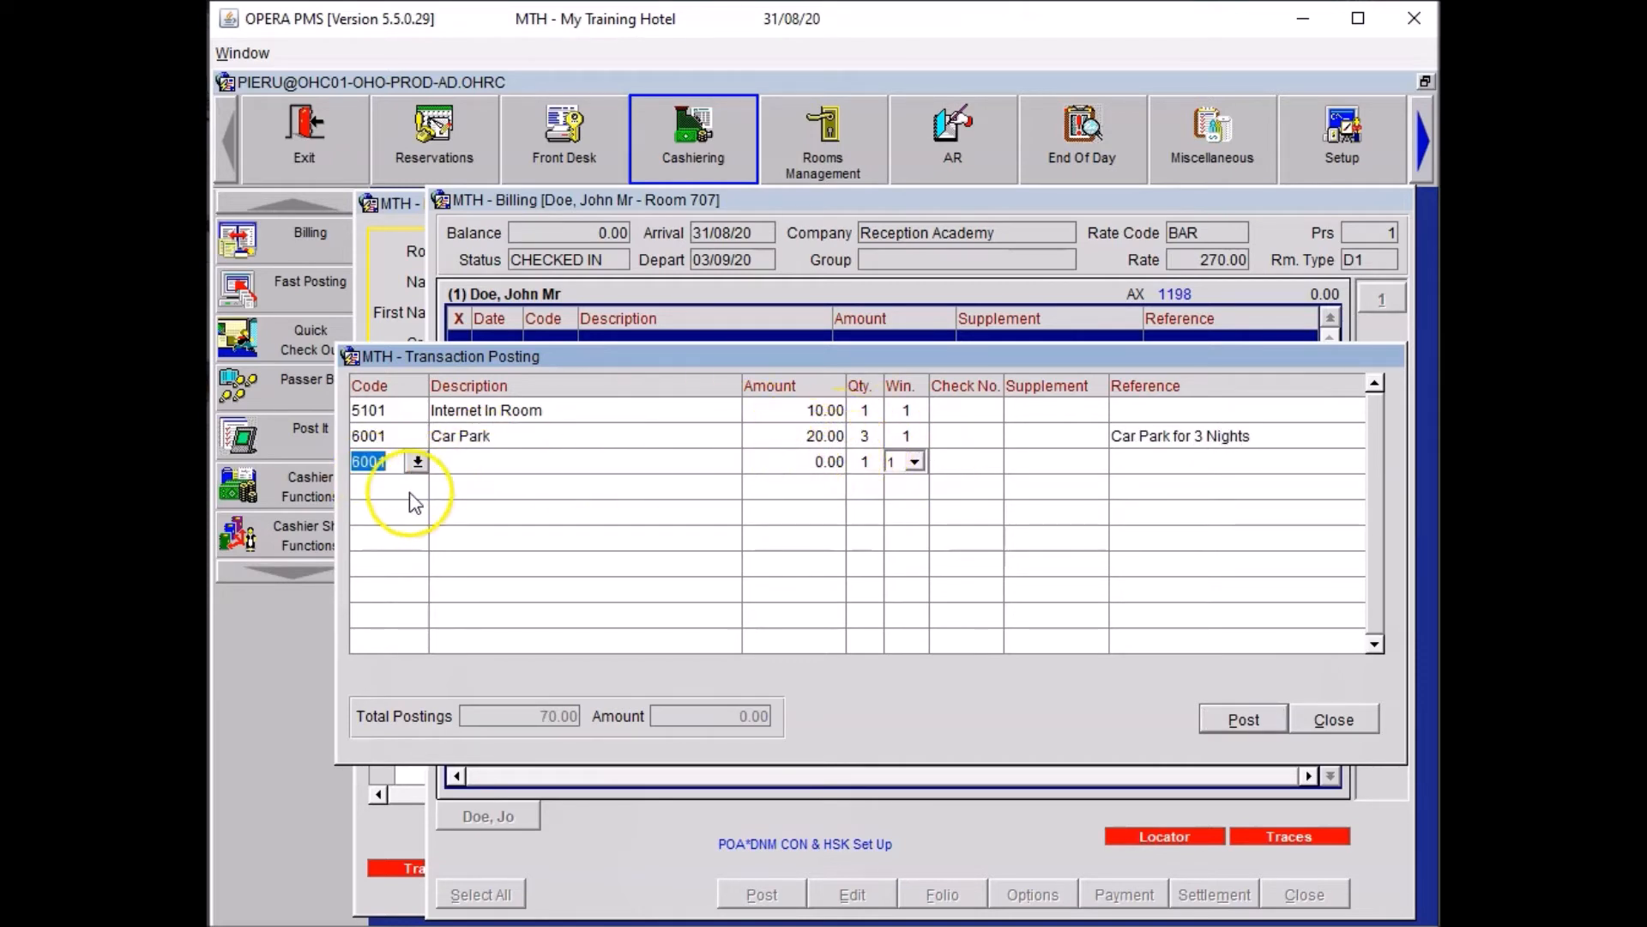
Add a 10.00 Pay TV charge (5201) referenced 'The Naked Gun'.
type("5201")
key("Tab")
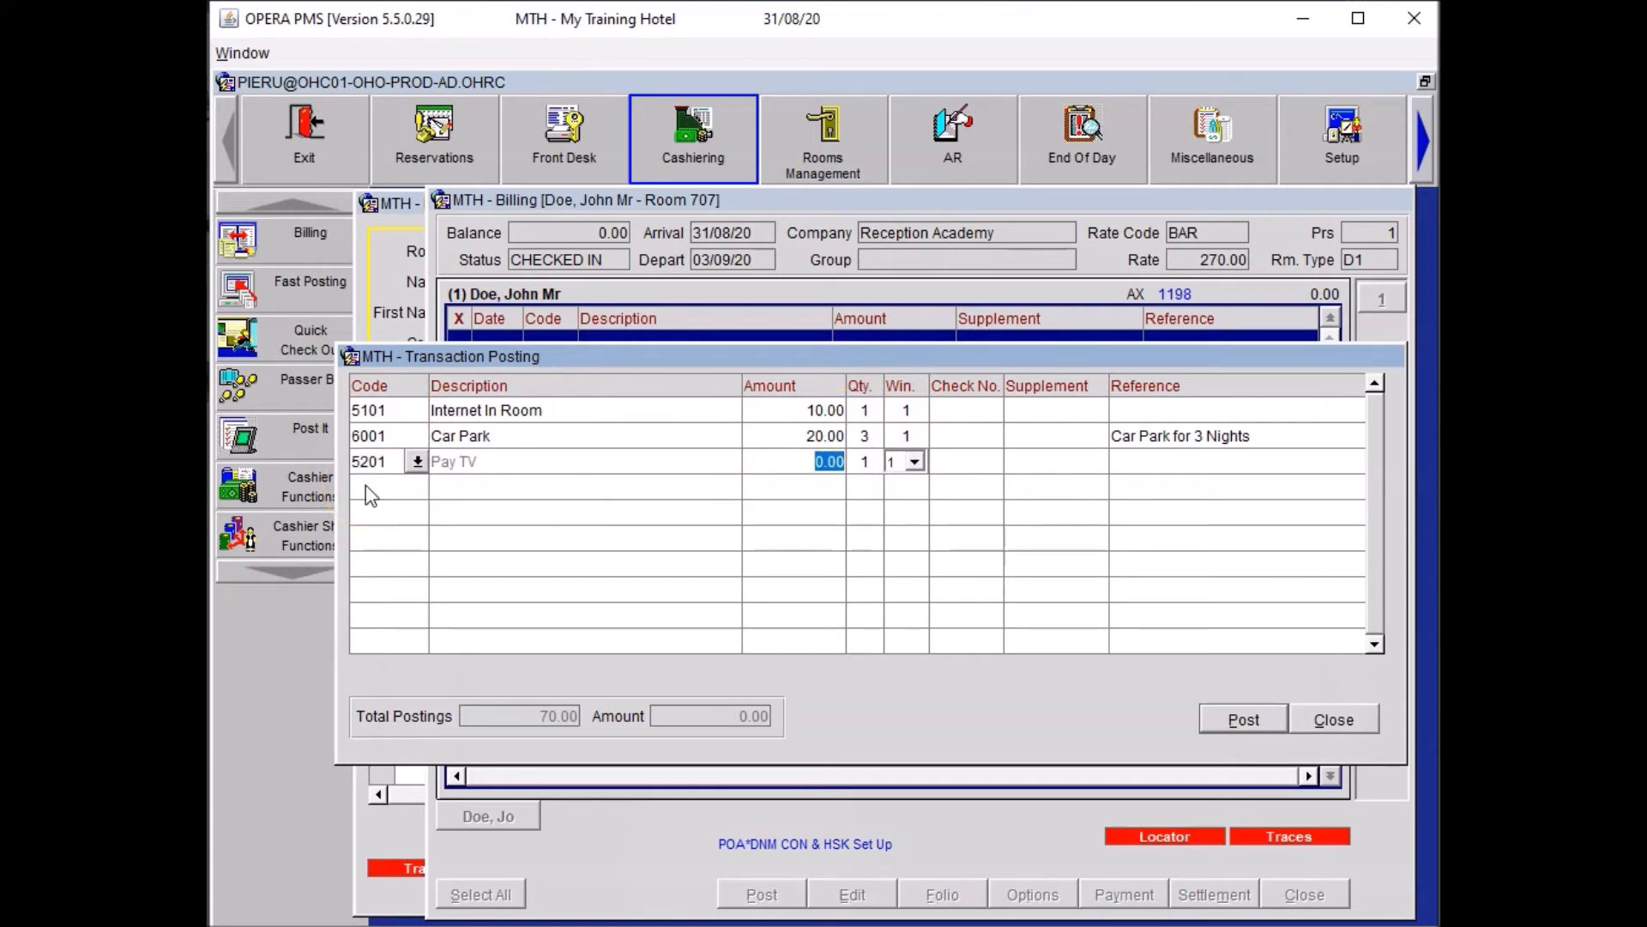
type("10")
key("Tab")
key("Tab")
key("Tab")
key("Tab")
type("The Naked Gun")
key("Tab")
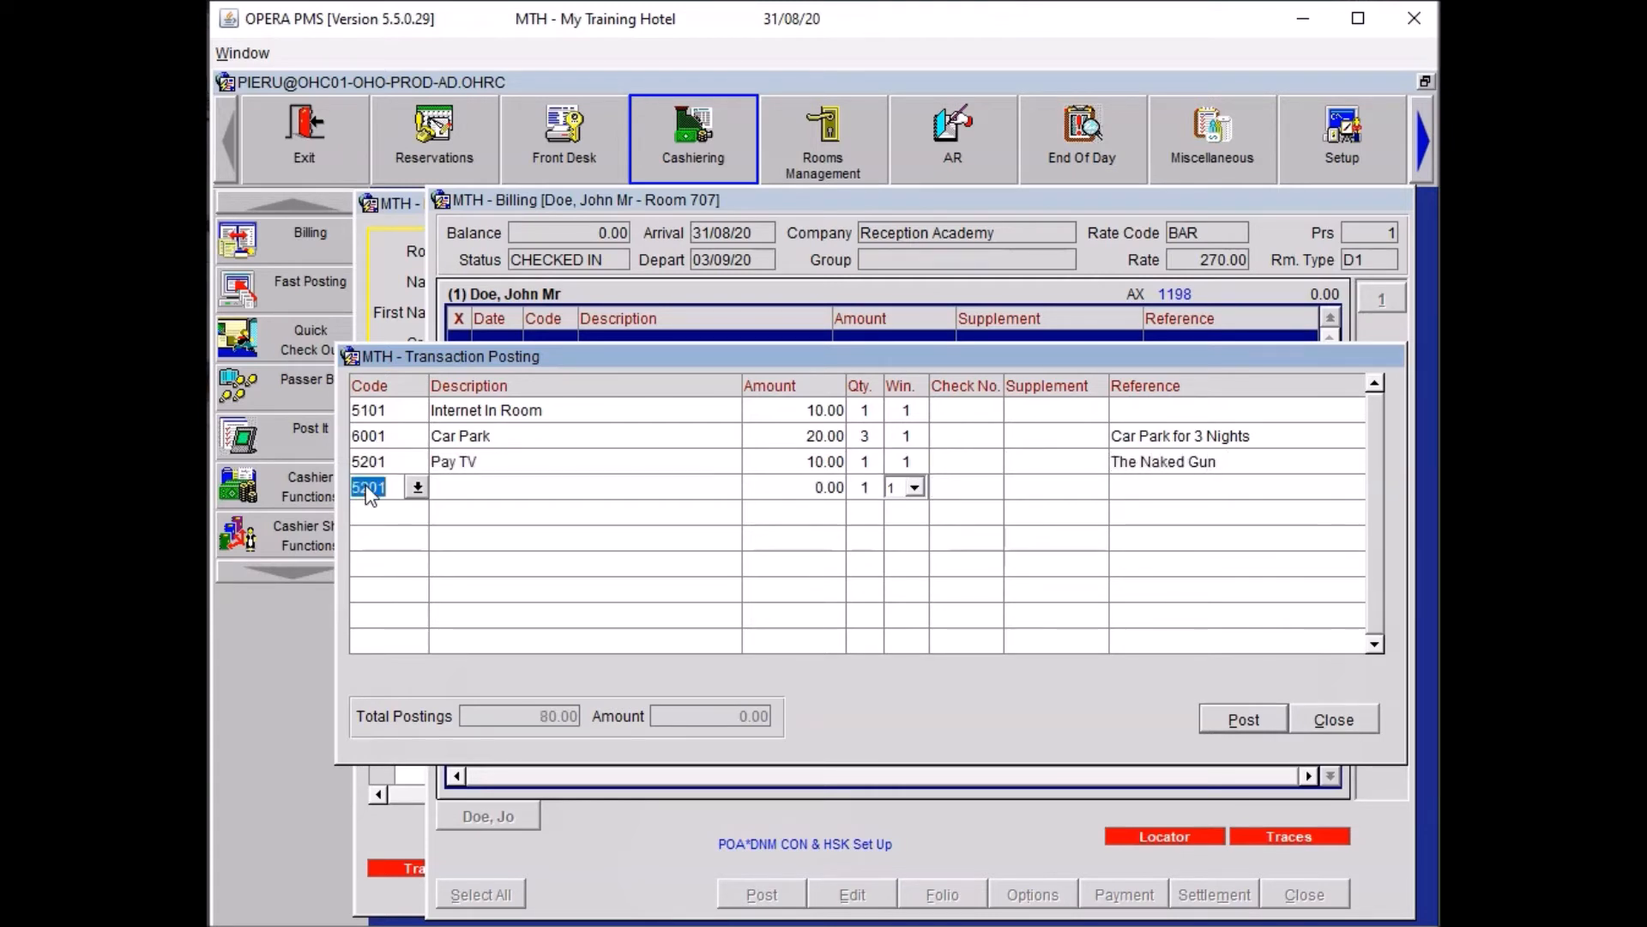
Add Room Service Dinner Food at 90.00 and Room Service Dinner Bev at 15.00.
type("RSO")
key("Tab")
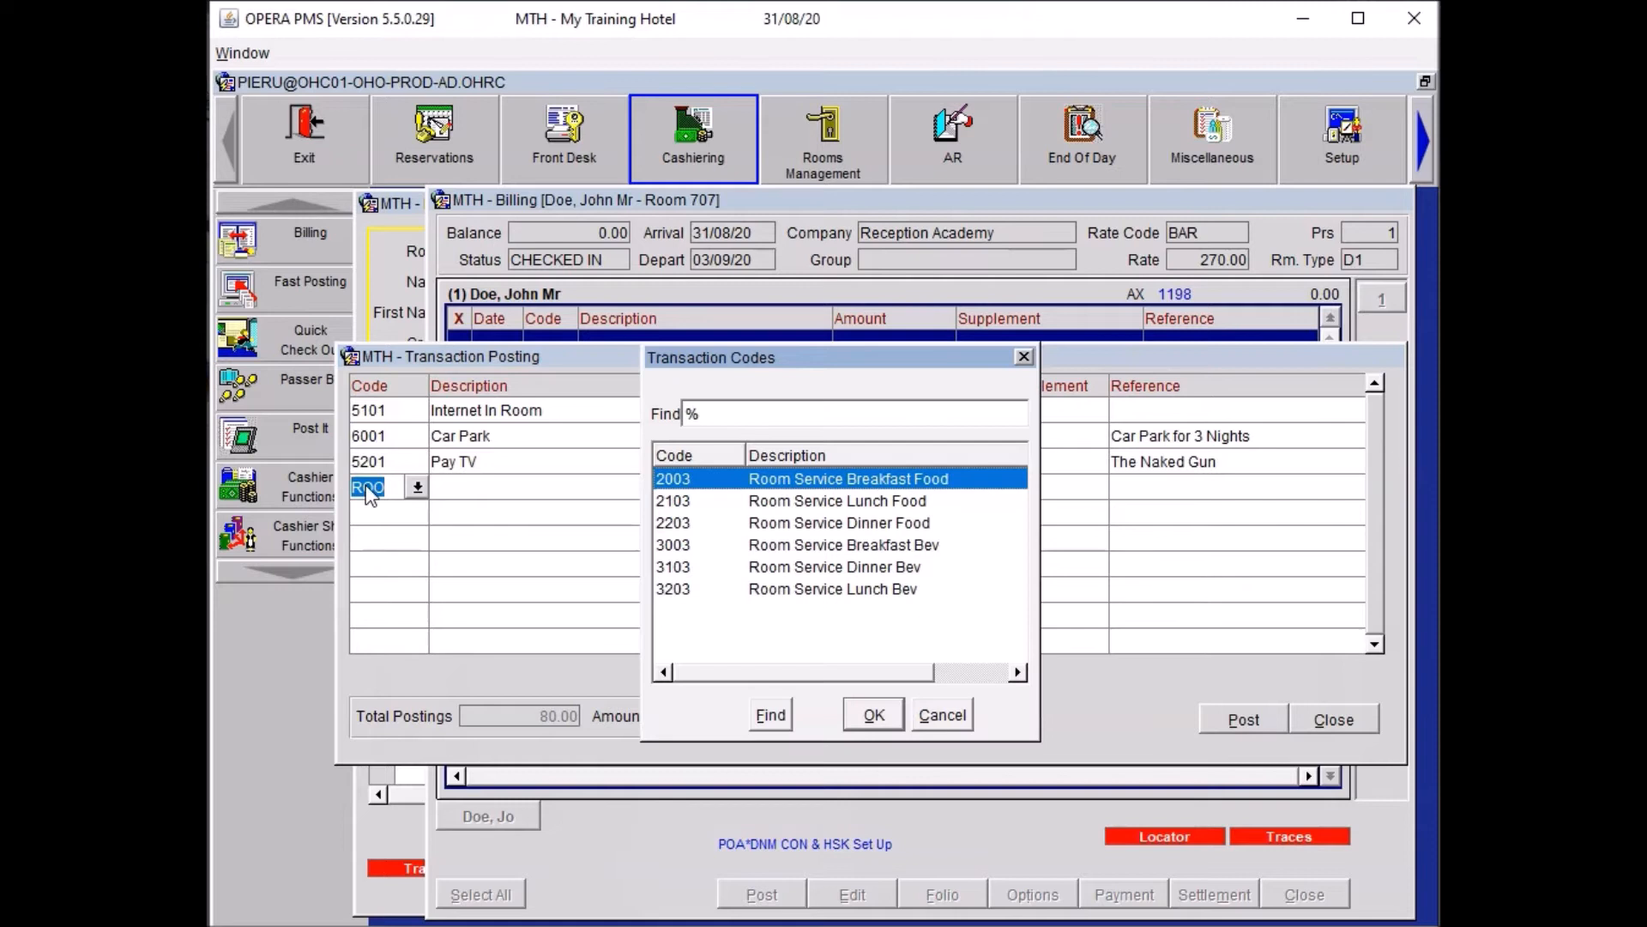
key("Down")
key("Down")
key("Return")
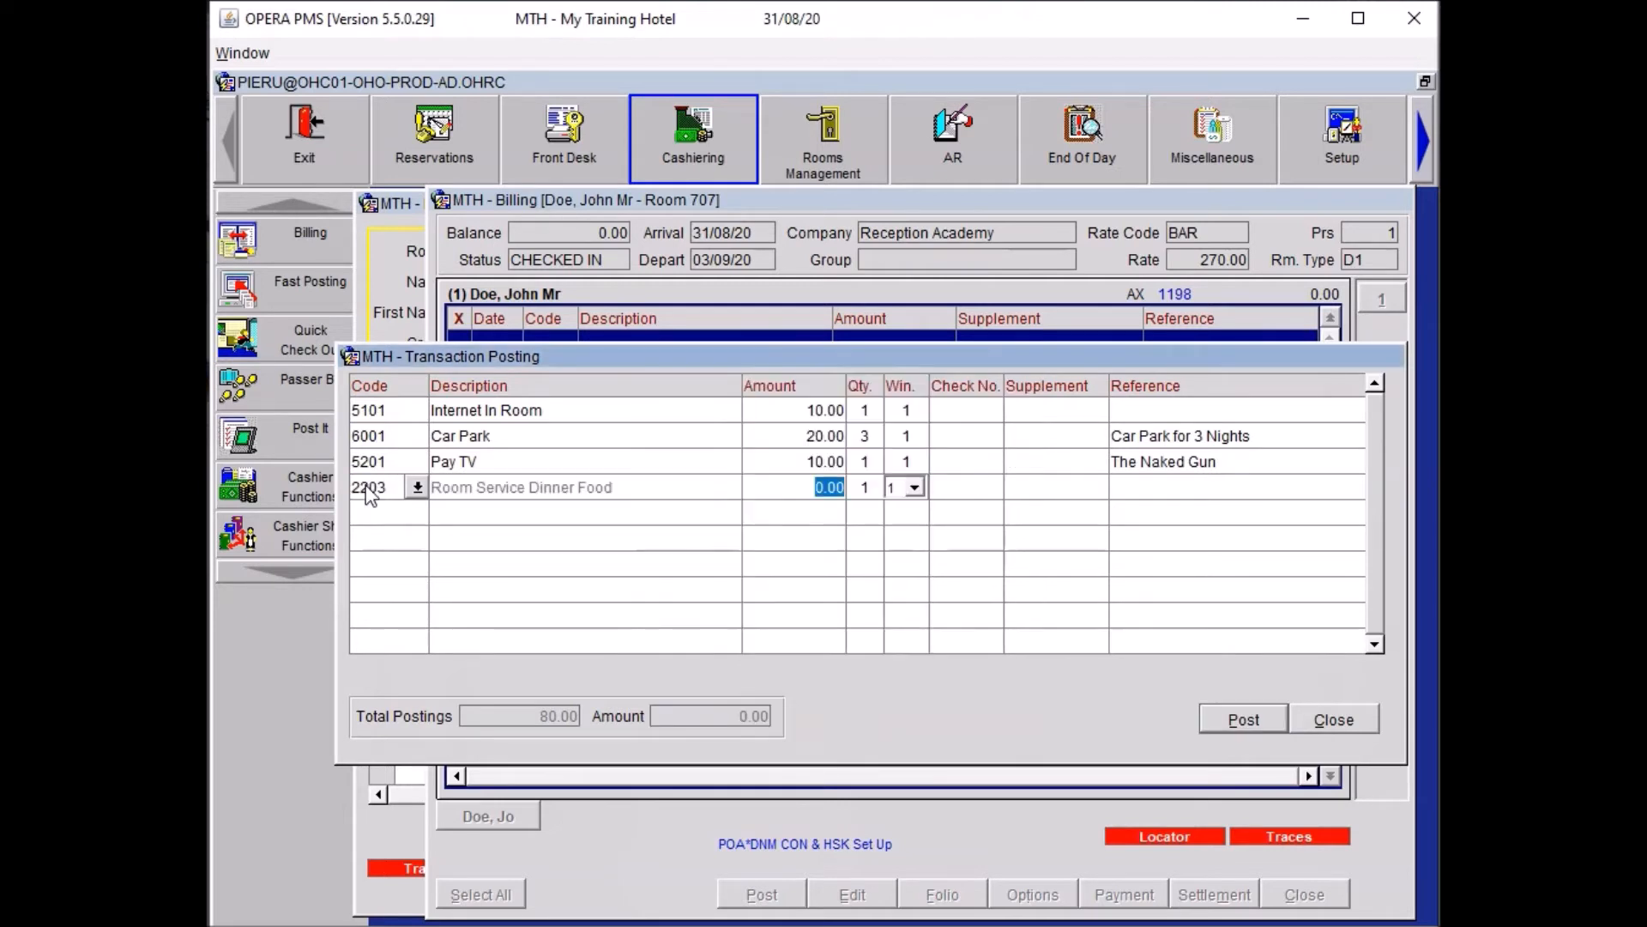
type("90")
key("Return")
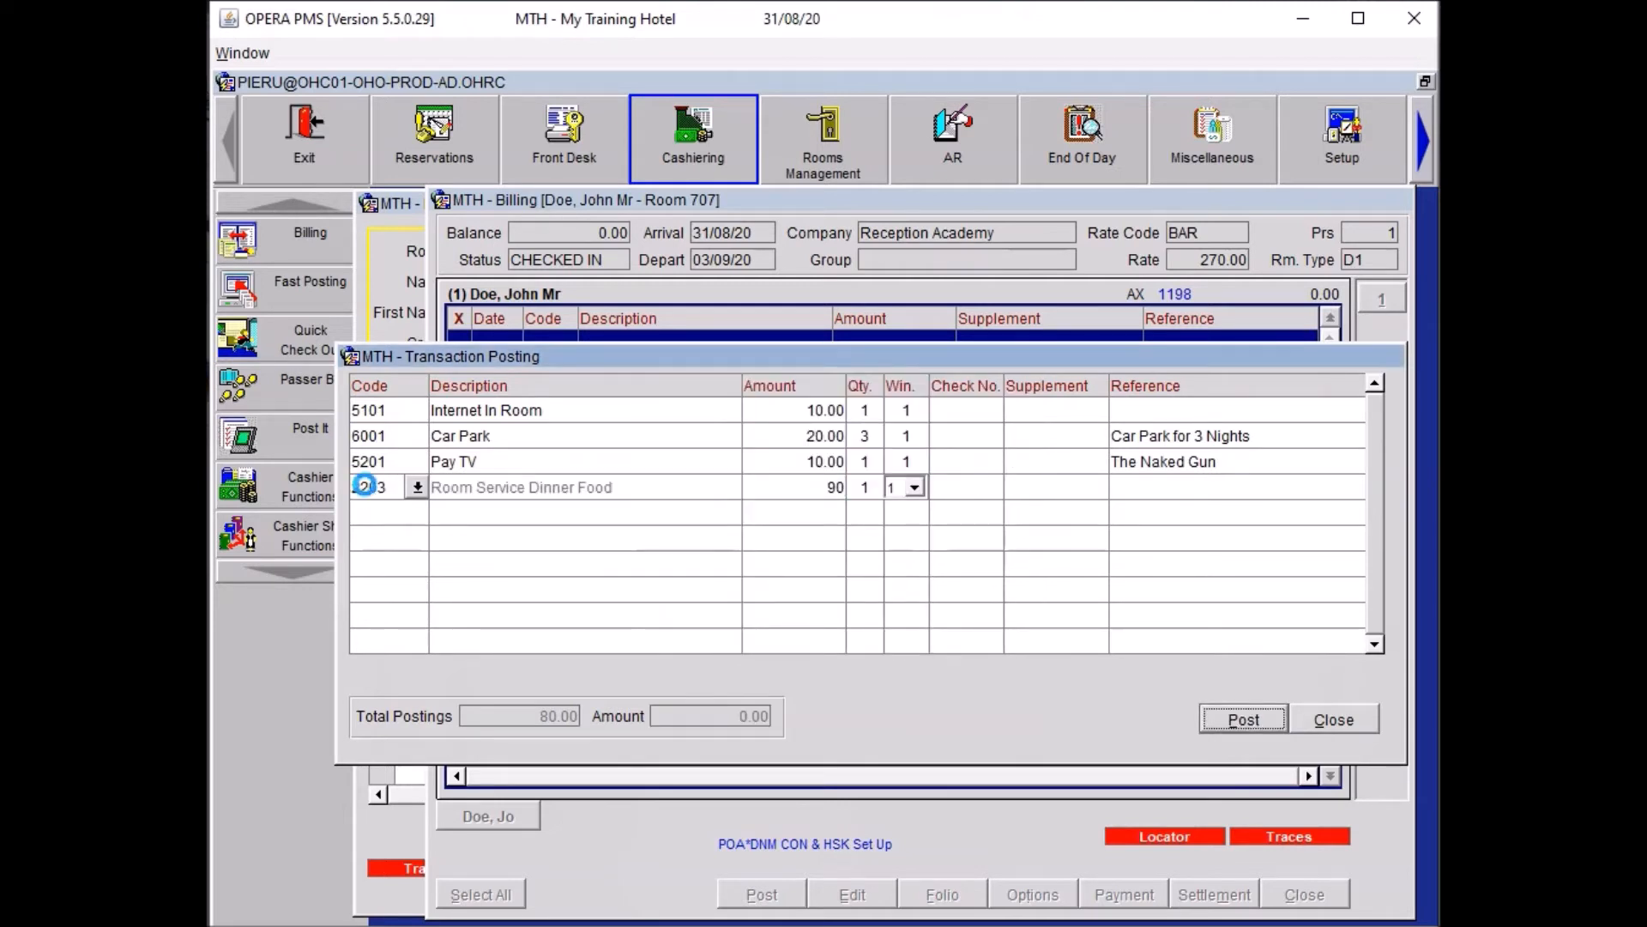
type("ROOM")
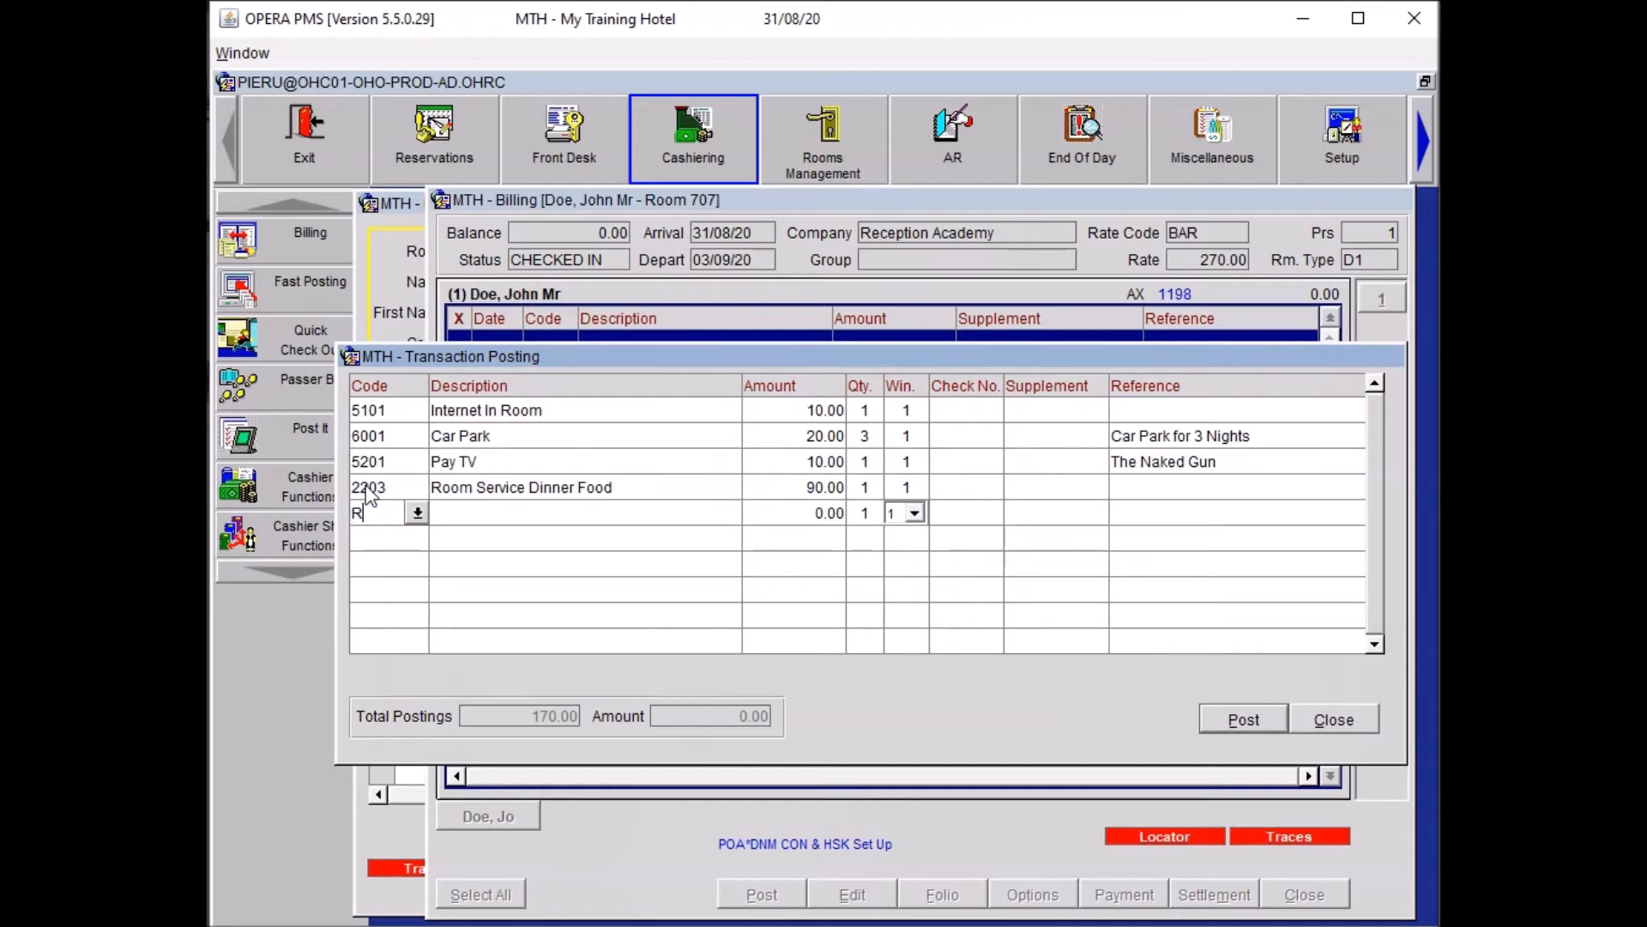
key("Tab")
key("Down")
key("Down")
key("Down")
key("Down")
key("Return")
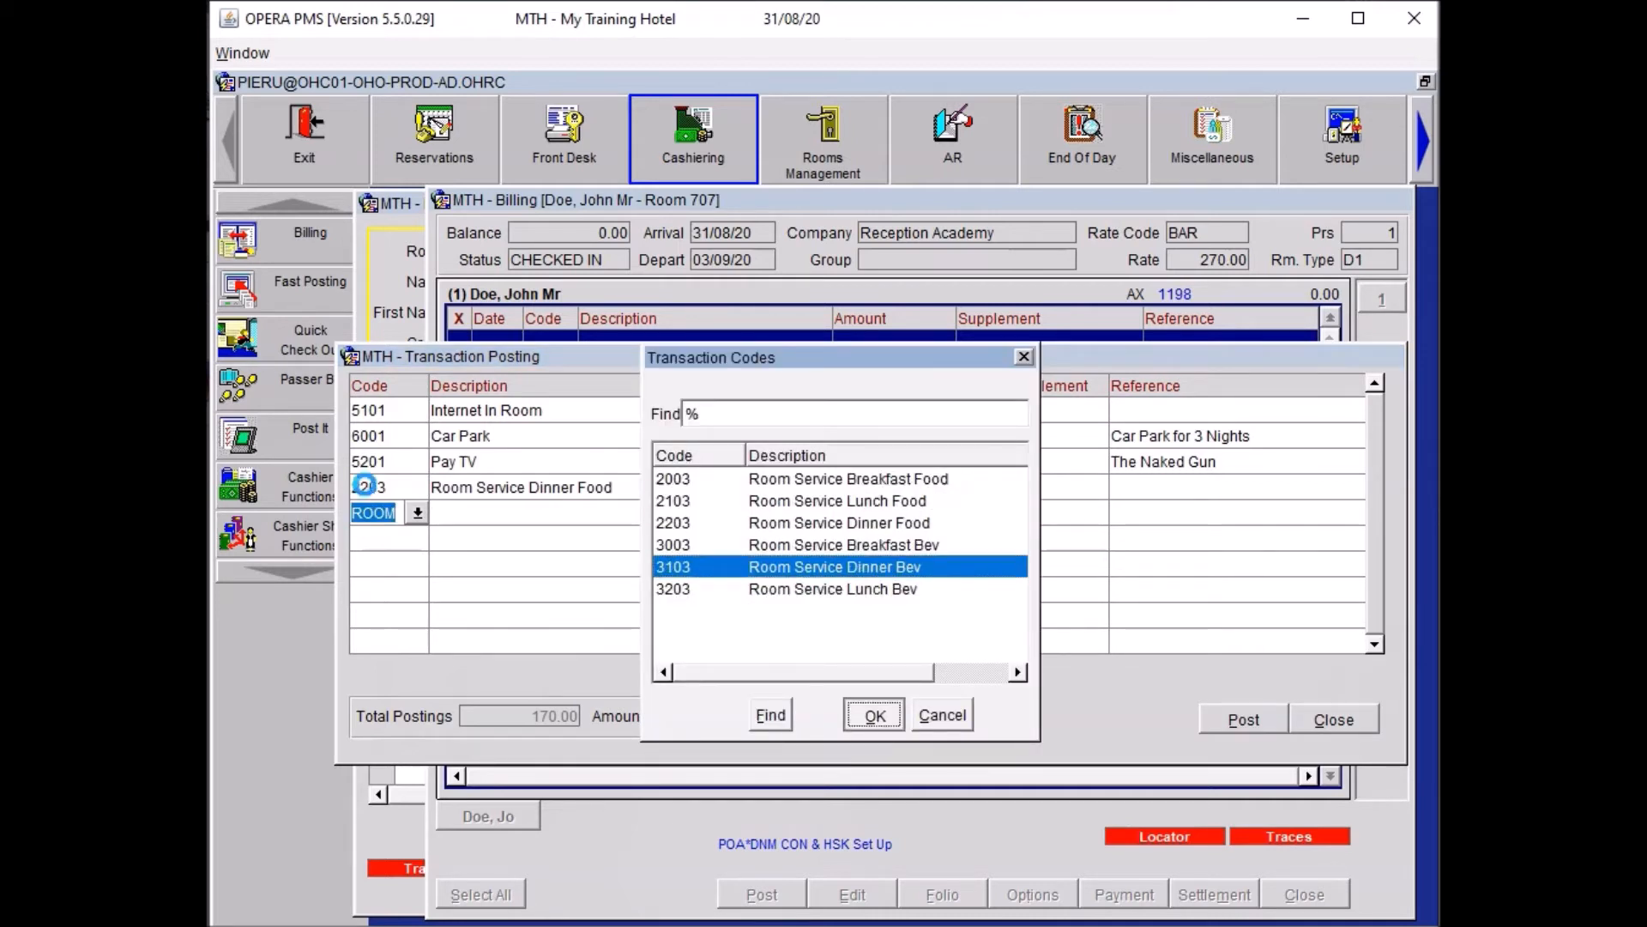
type("15")
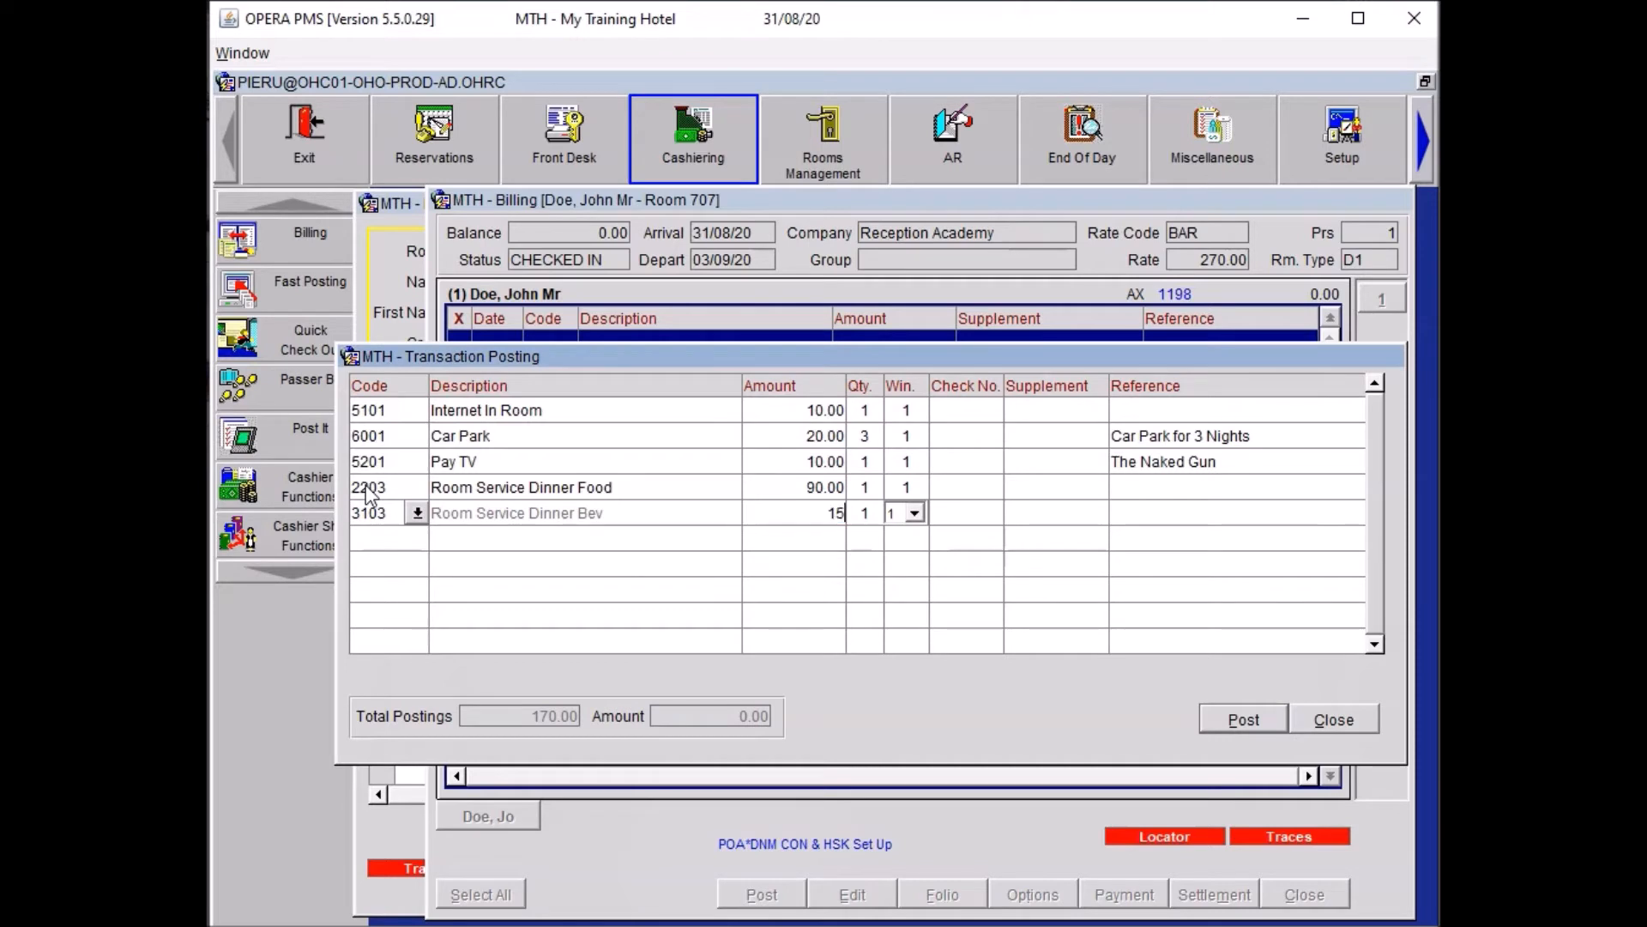
type(".00")
key("Down")
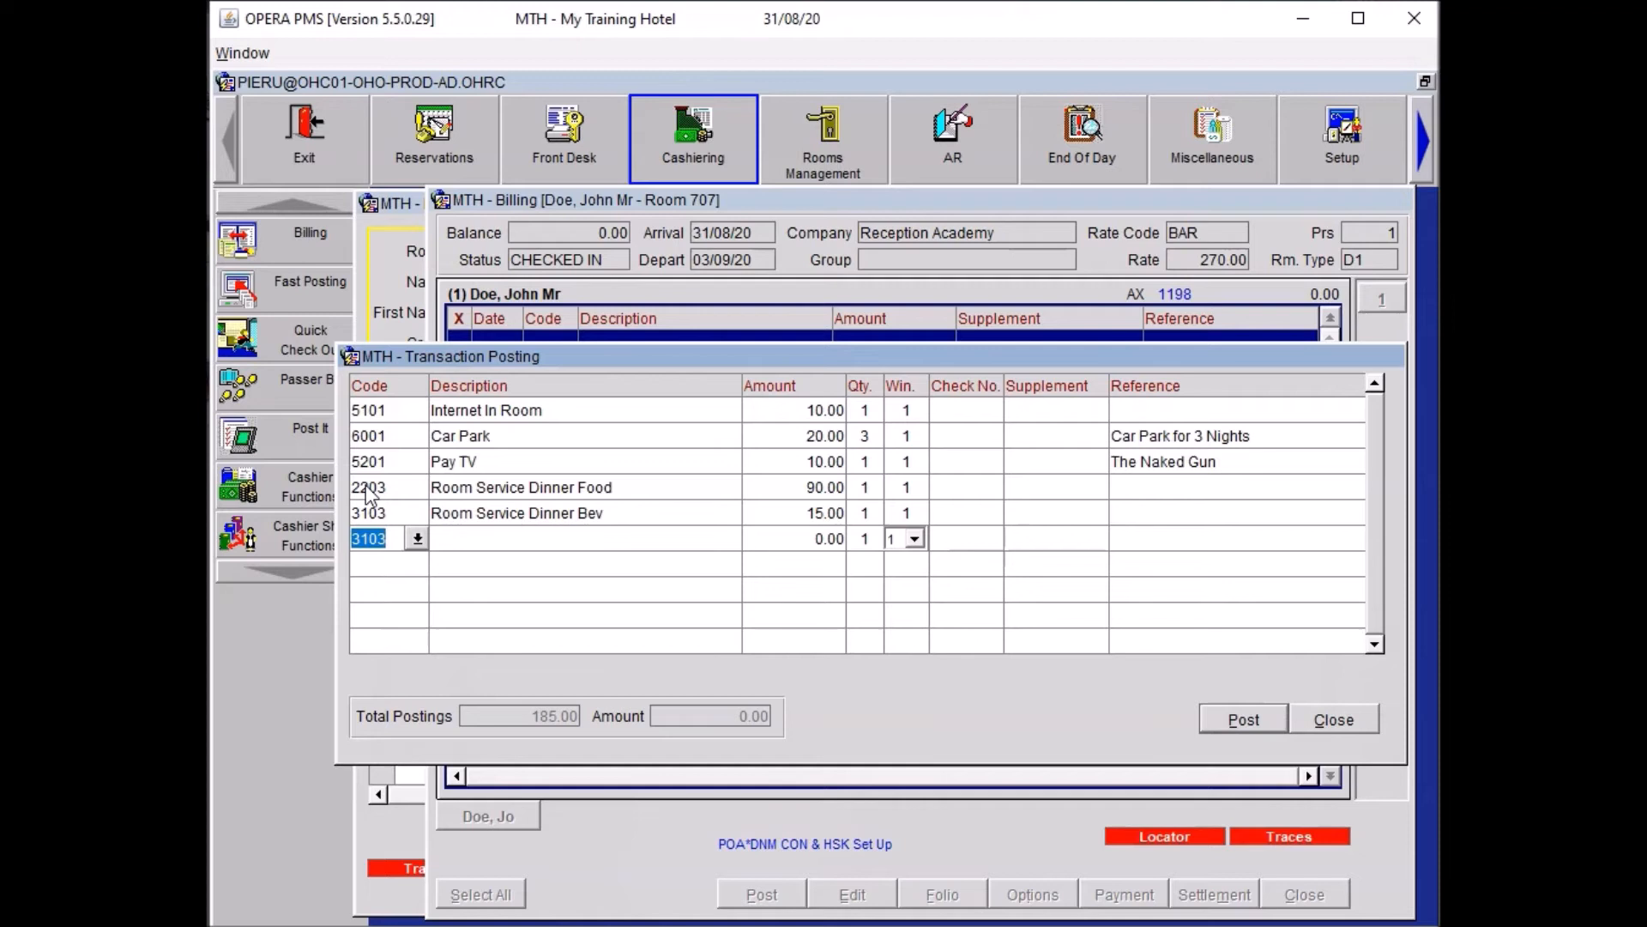
Add a 60.00 Spa charge (4503) referenced 'Cleopatra Bath' and start a Newspapers line.
type("4503")
key("Tab")
type("60")
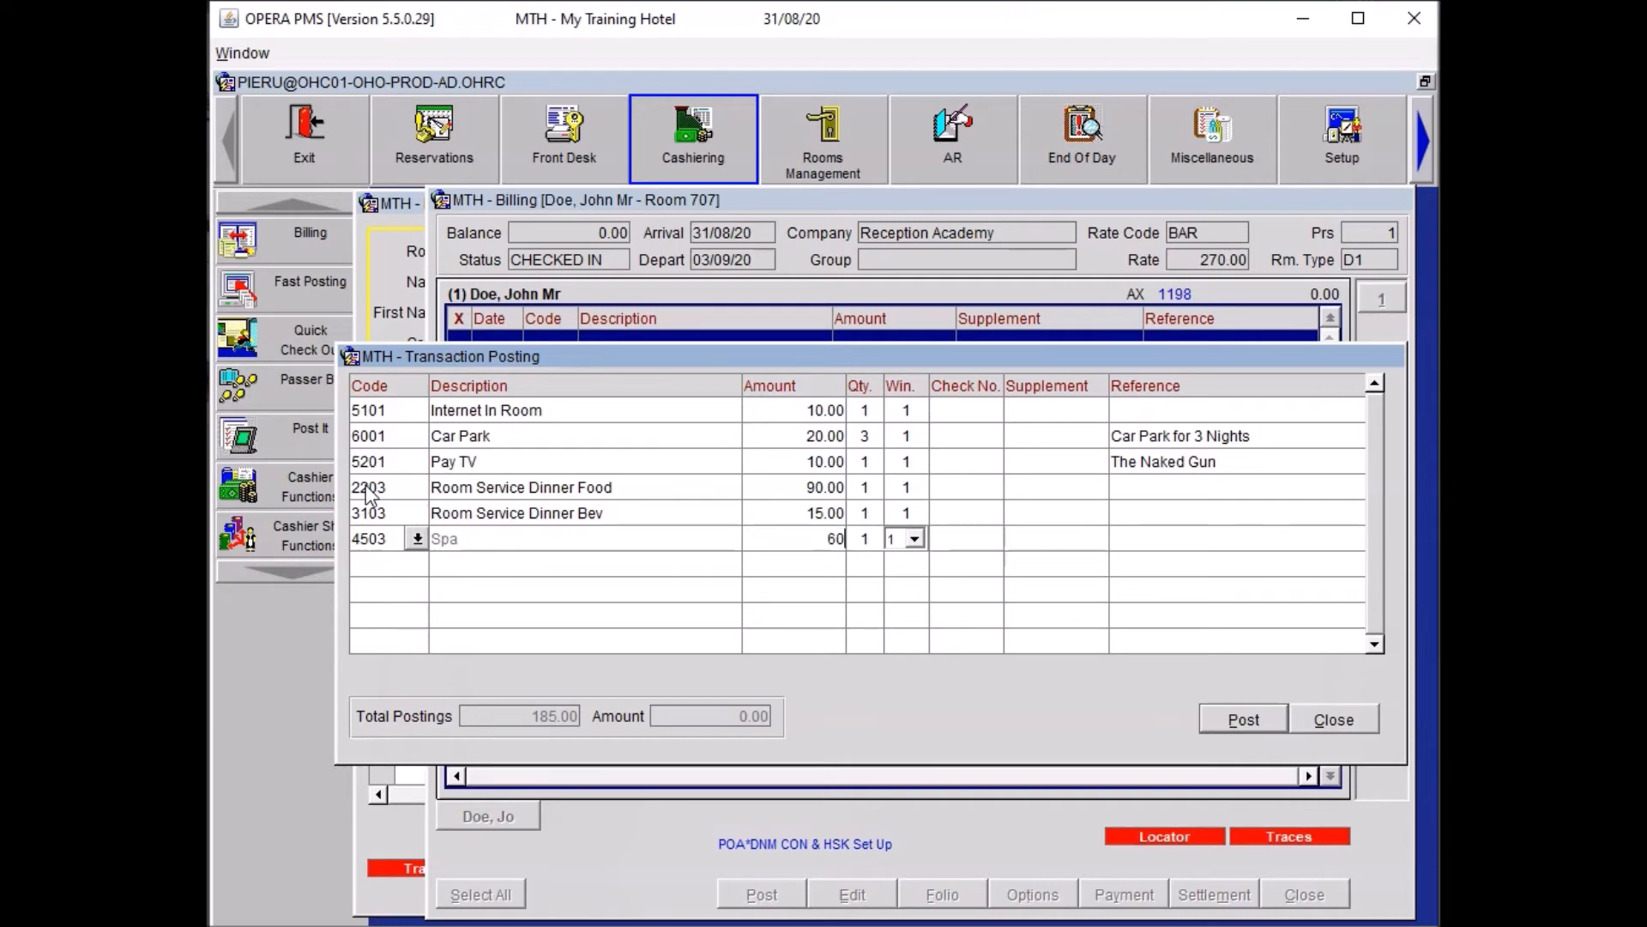
key("Tab")
key("Tab")
key("Tab")
key("Tab")
key("Tab")
type("Cleopatra Bath")
key("Tab")
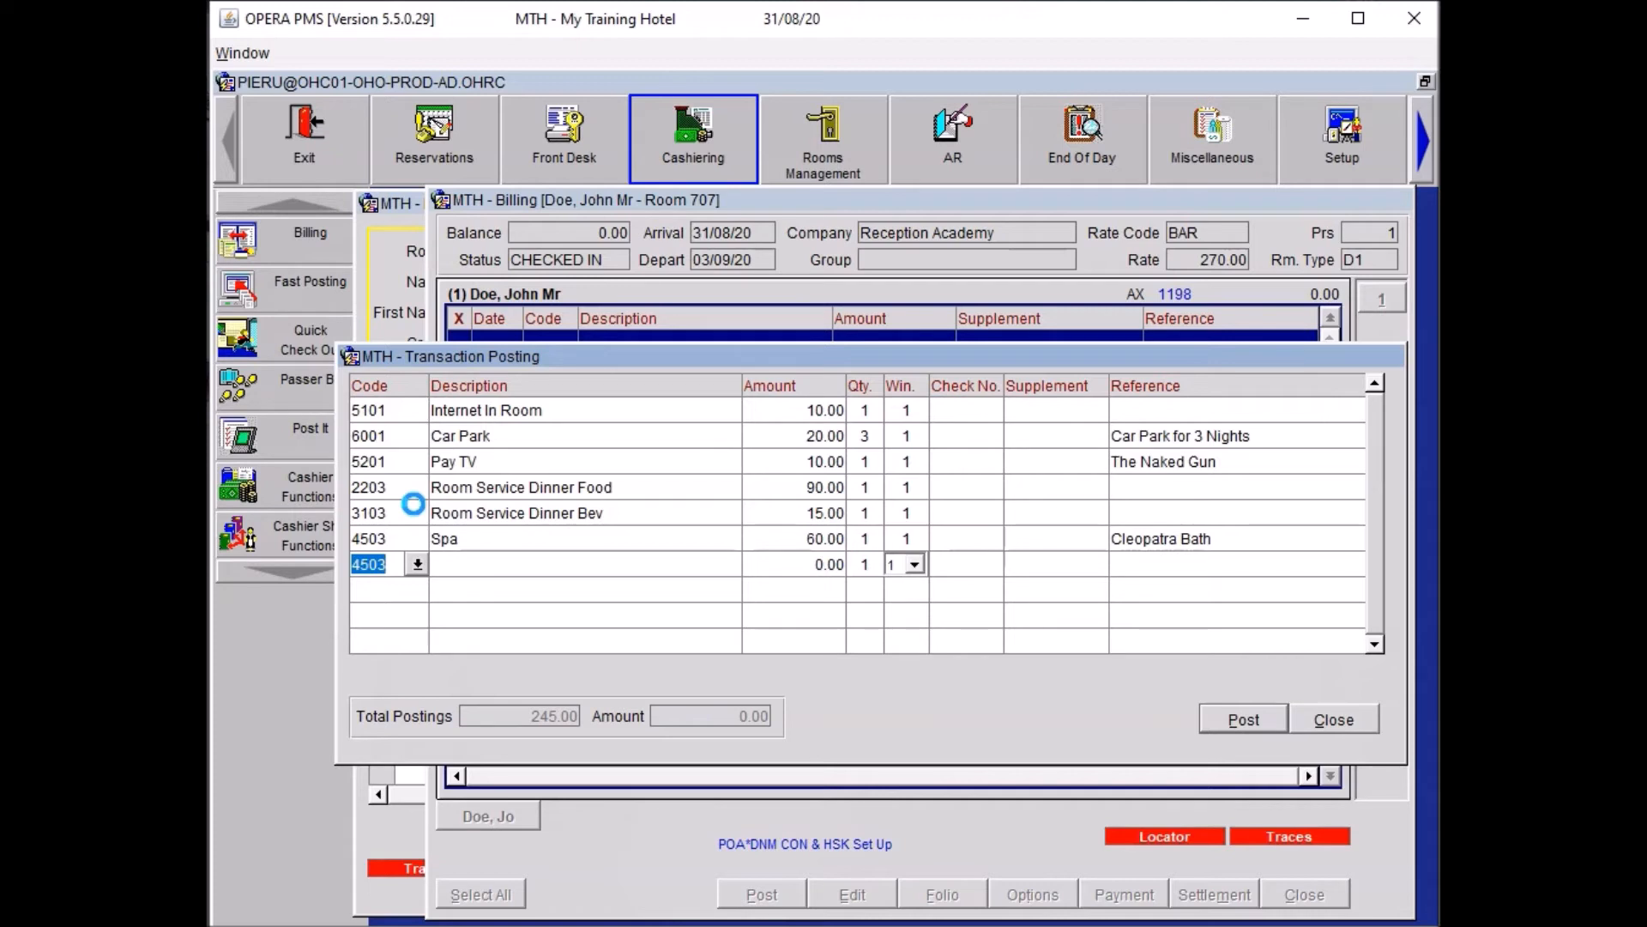
type("NEWS")
key("Tab")
key("Tab")
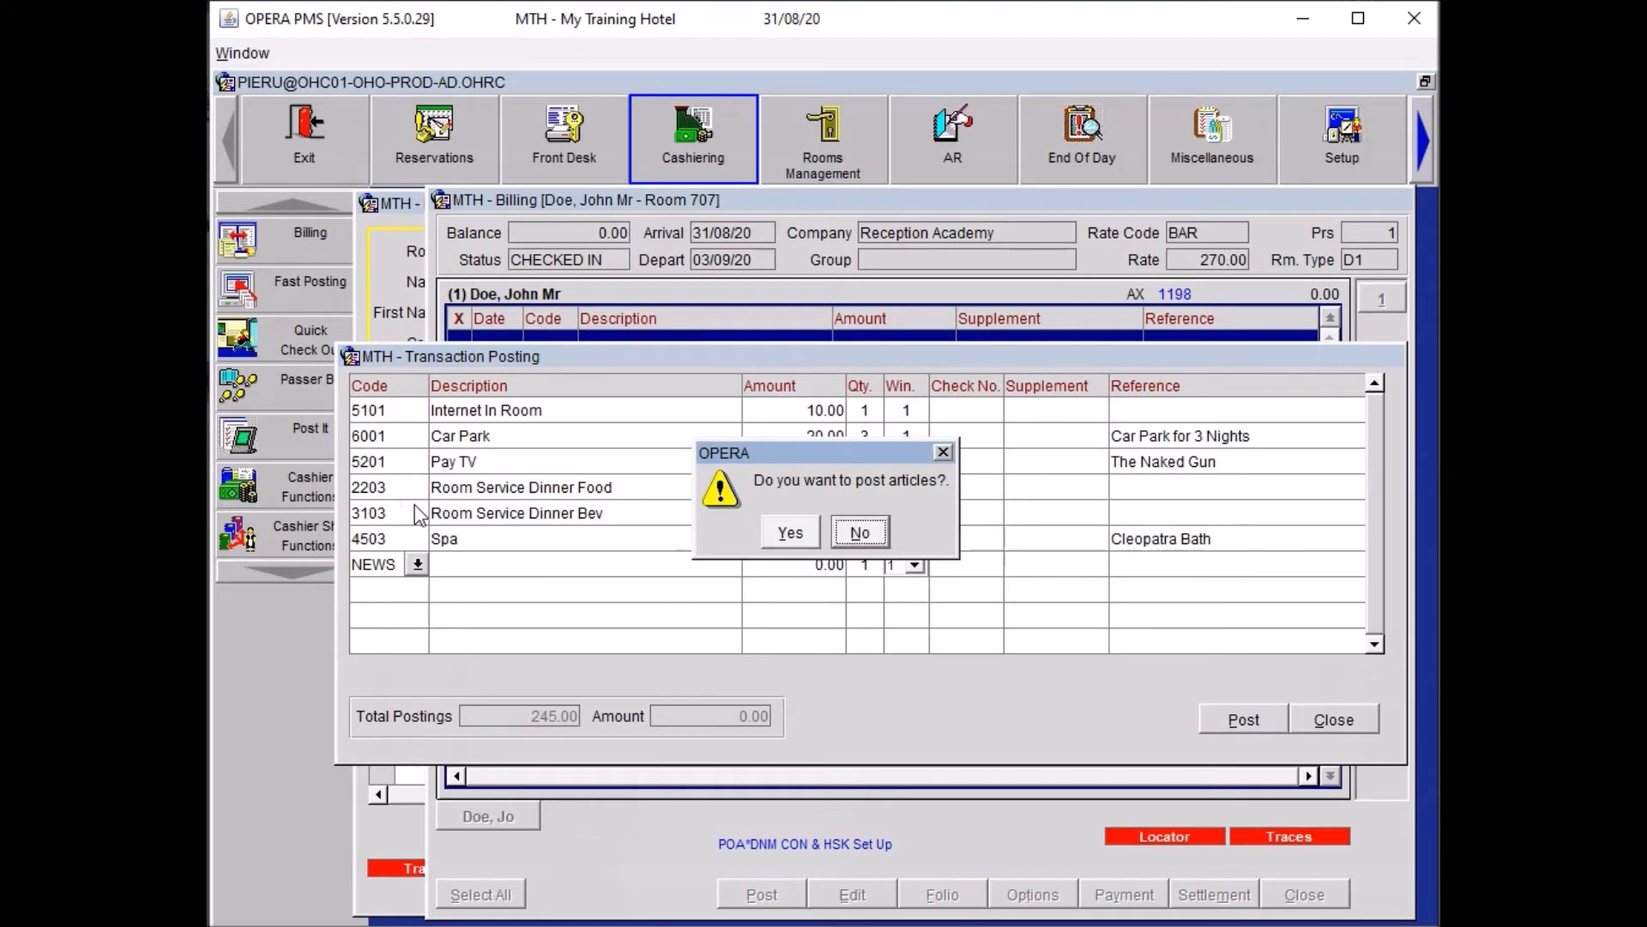
Skip posting for now and enter Newspapers at 15.00 referenced 'Recruitment Today'.
key("Return")
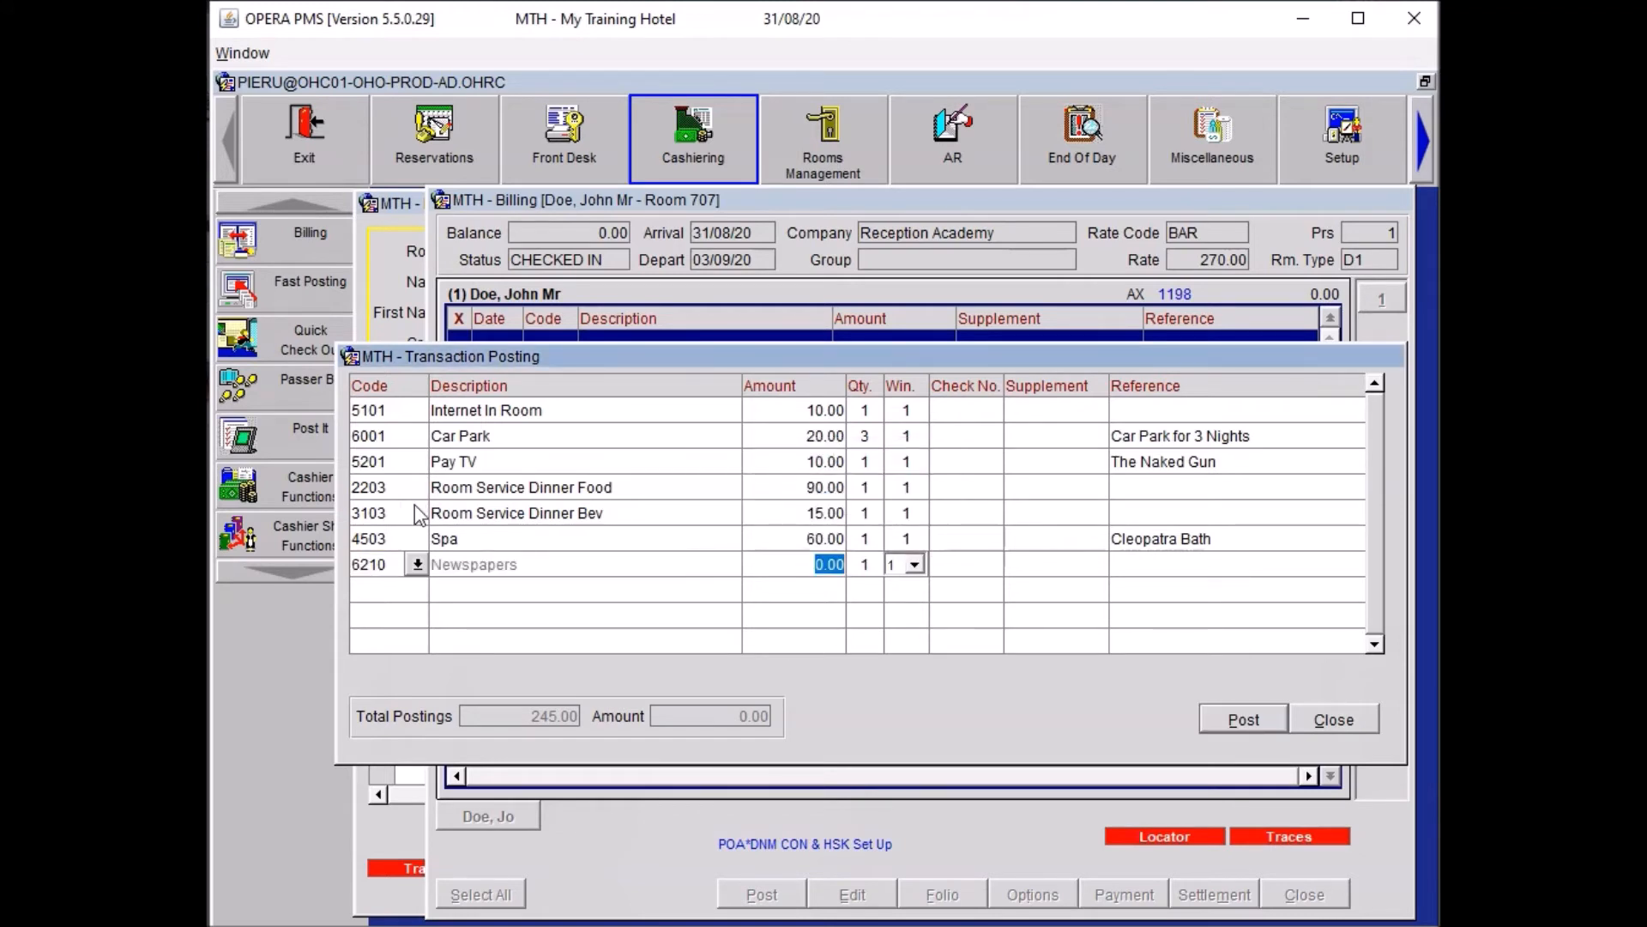
type("15")
key("Tab")
key("Tab")
key("Tab")
key("Tab")
key("Tab")
type("Recruitment Today")
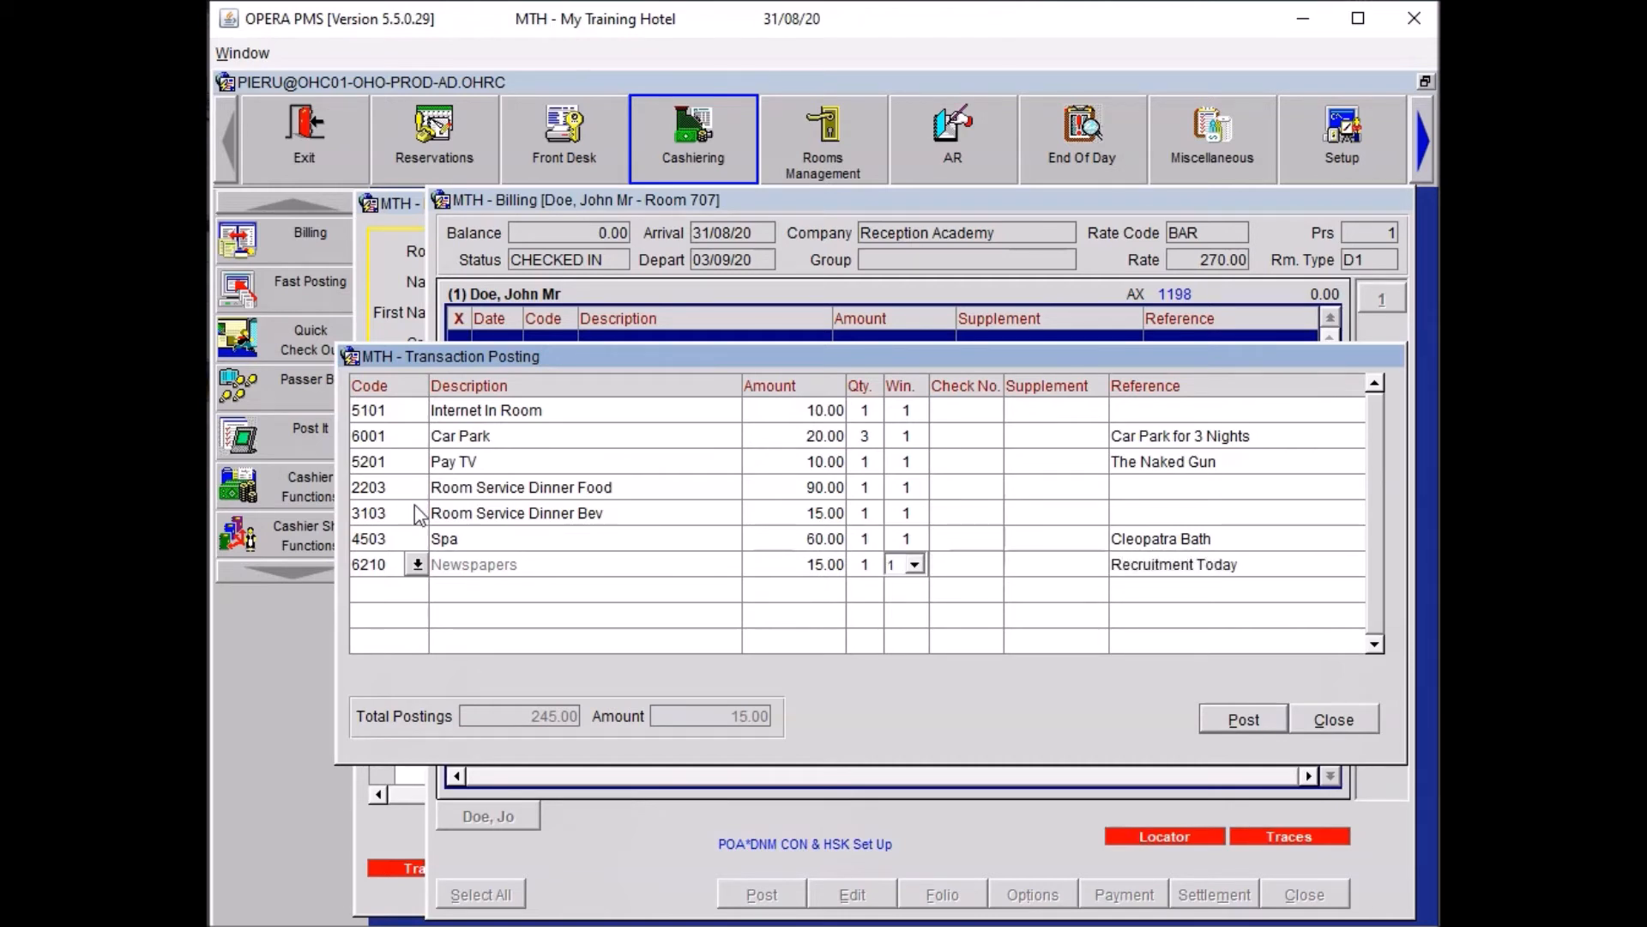
key("Tab")
Add a 5.50 Minibar charge for the Red Wine article.
type("MINI")
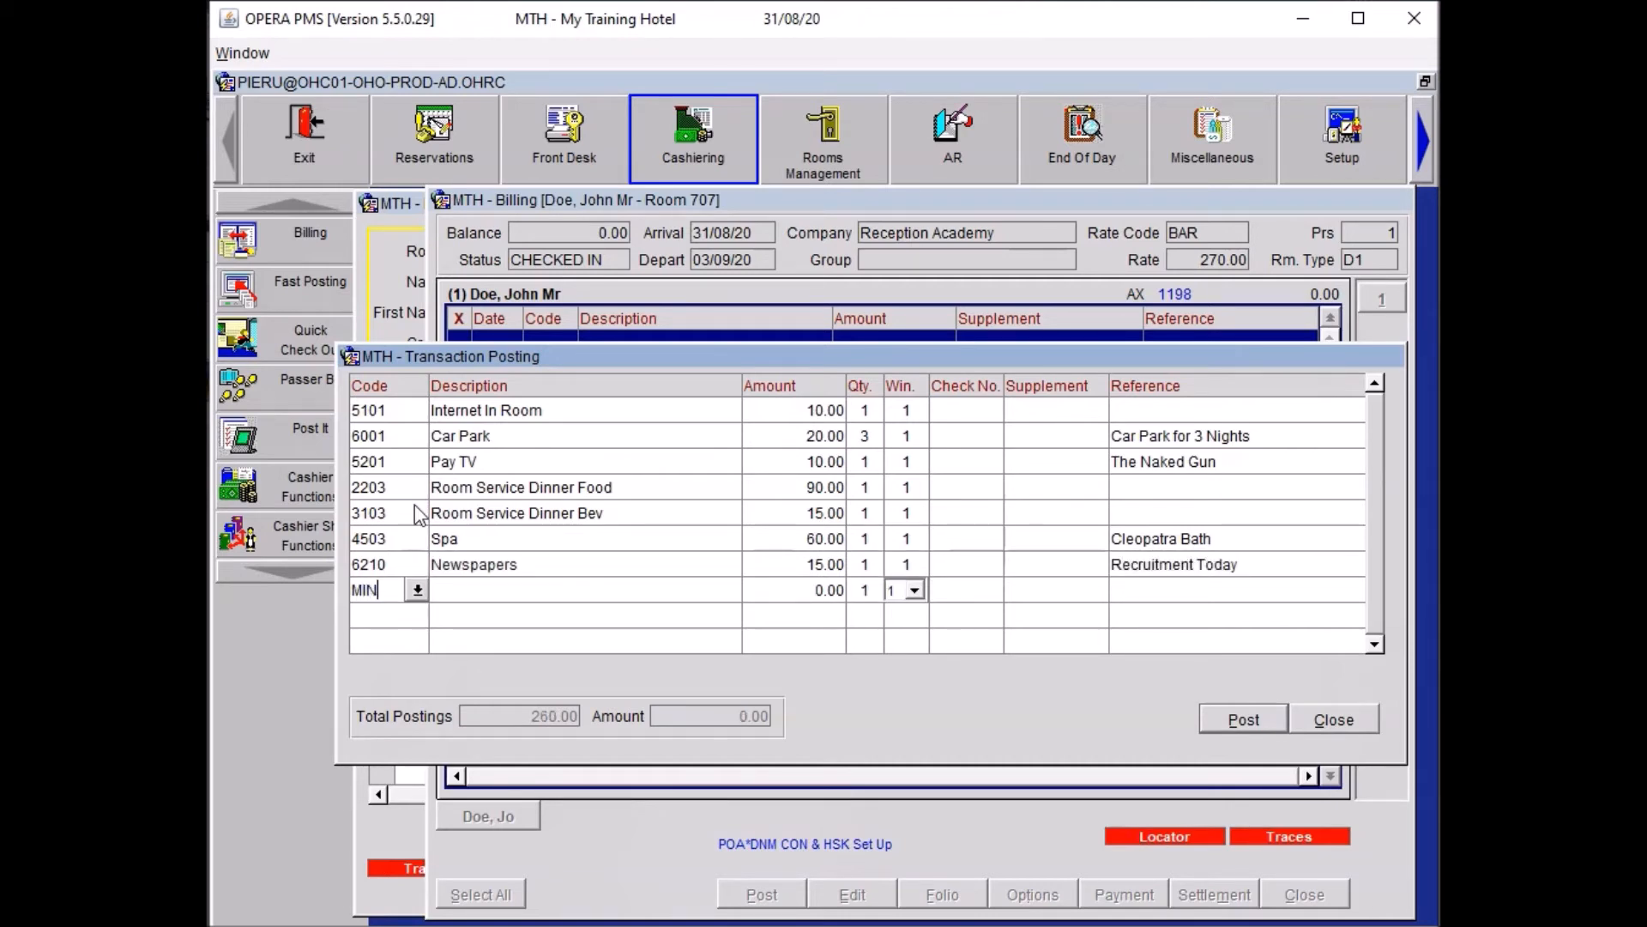
key("Tab")
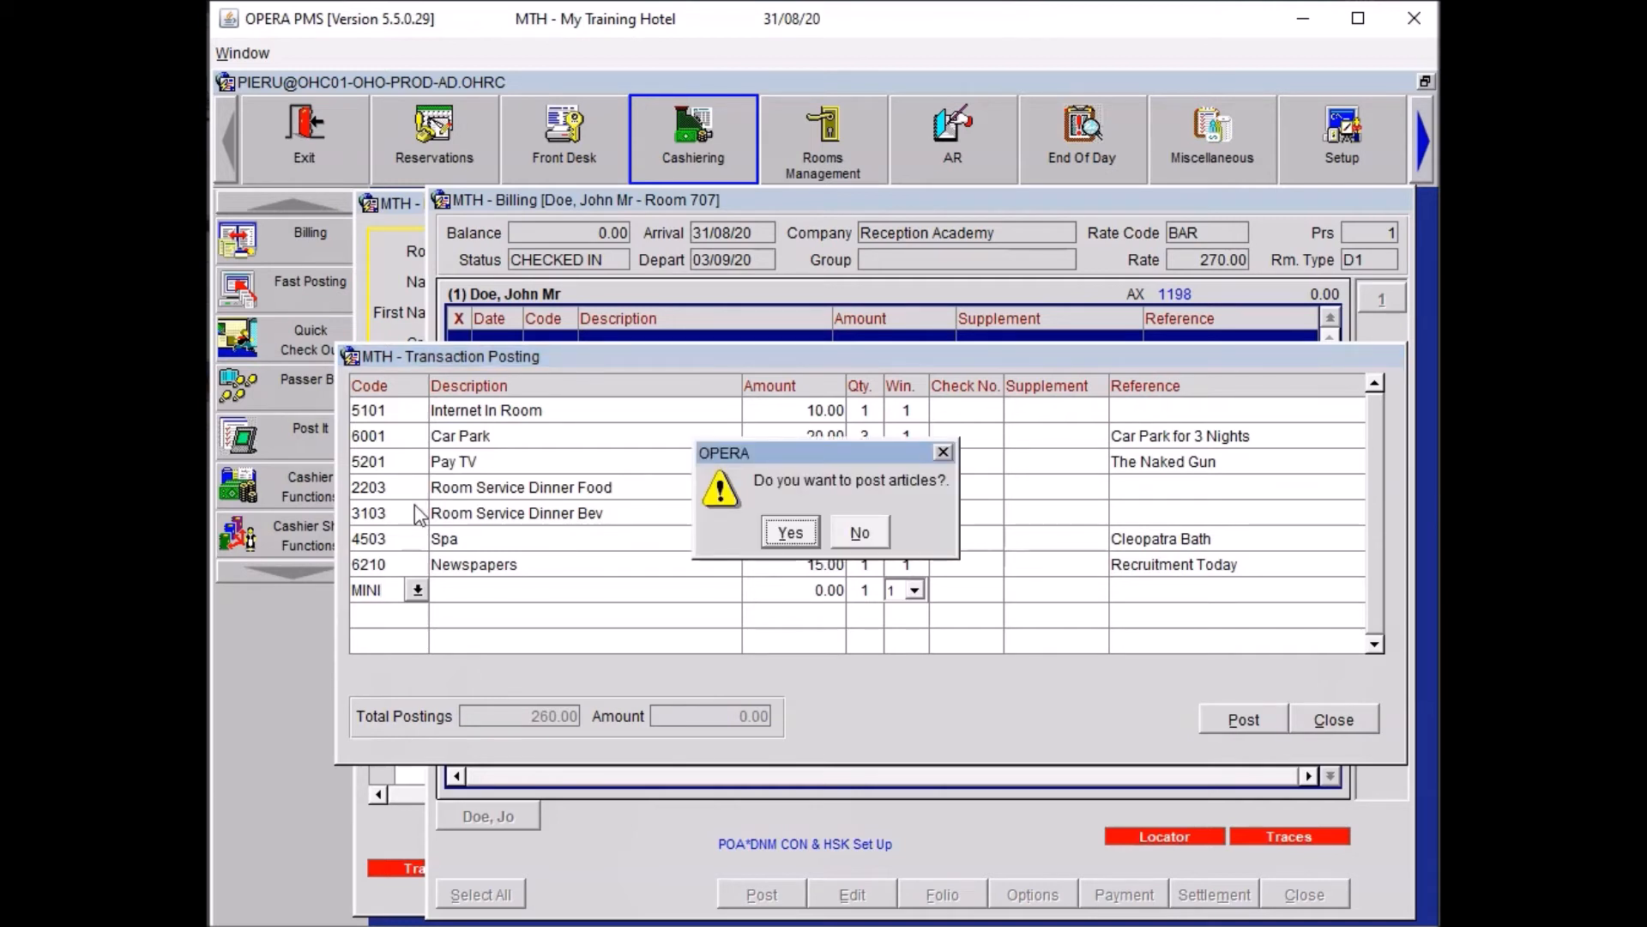
key("Return")
key("Down")
key("Down")
key("Down")
key("Down")
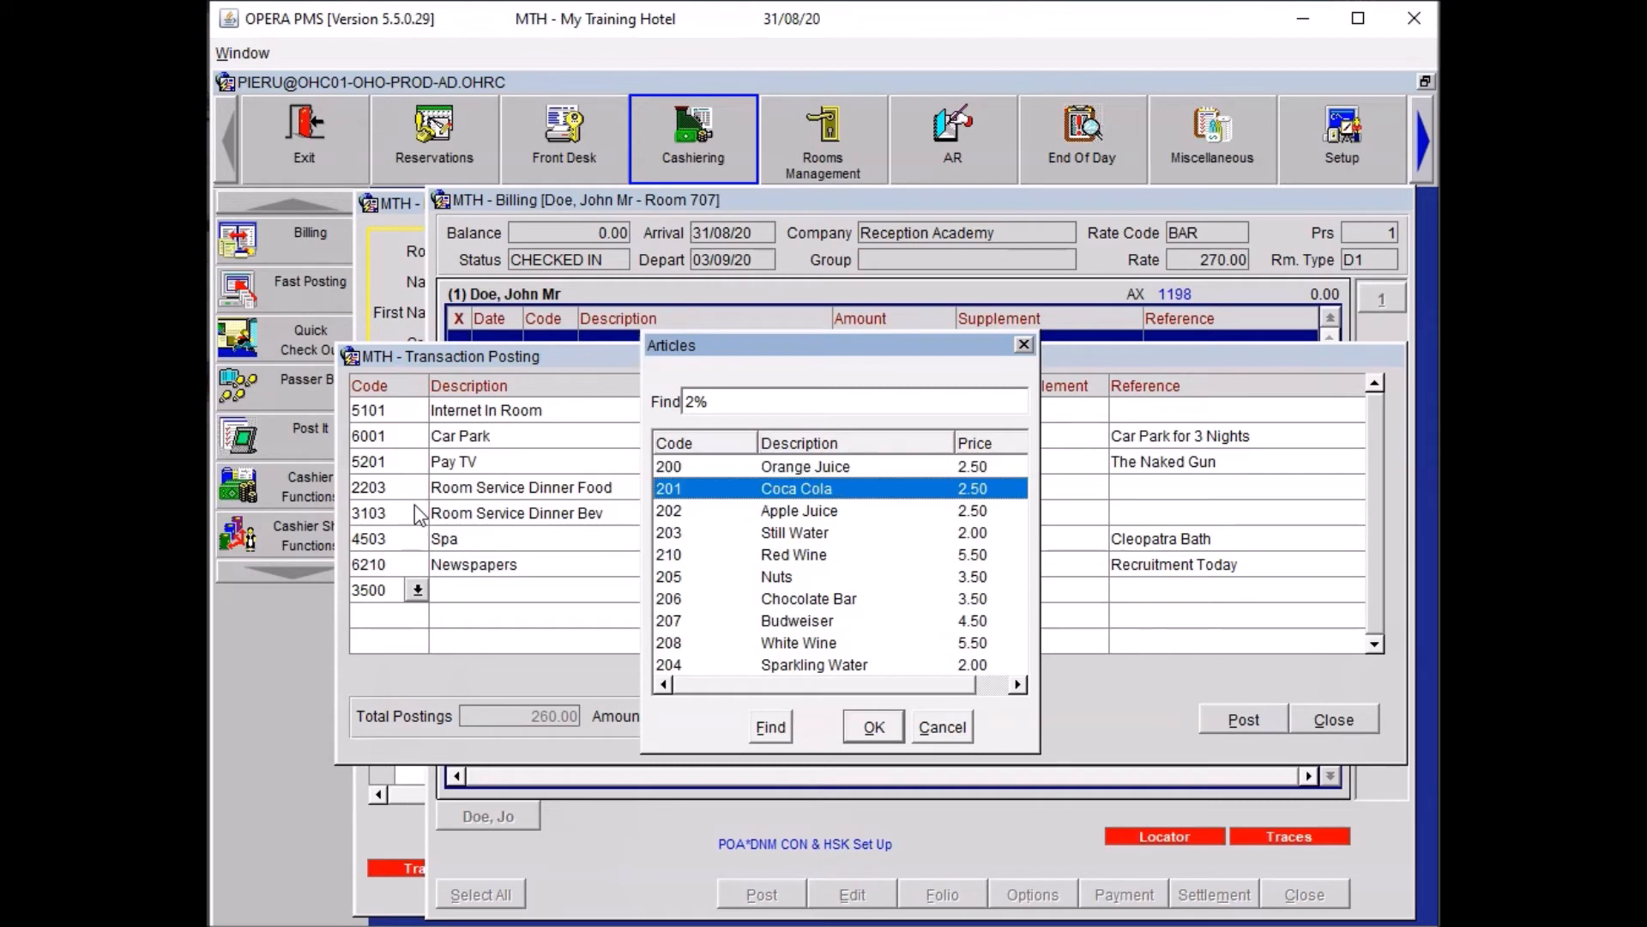
key("Return")
Add a 20.00 Restaurant Breakfast Food charge.
type("REST")
key("Tab")
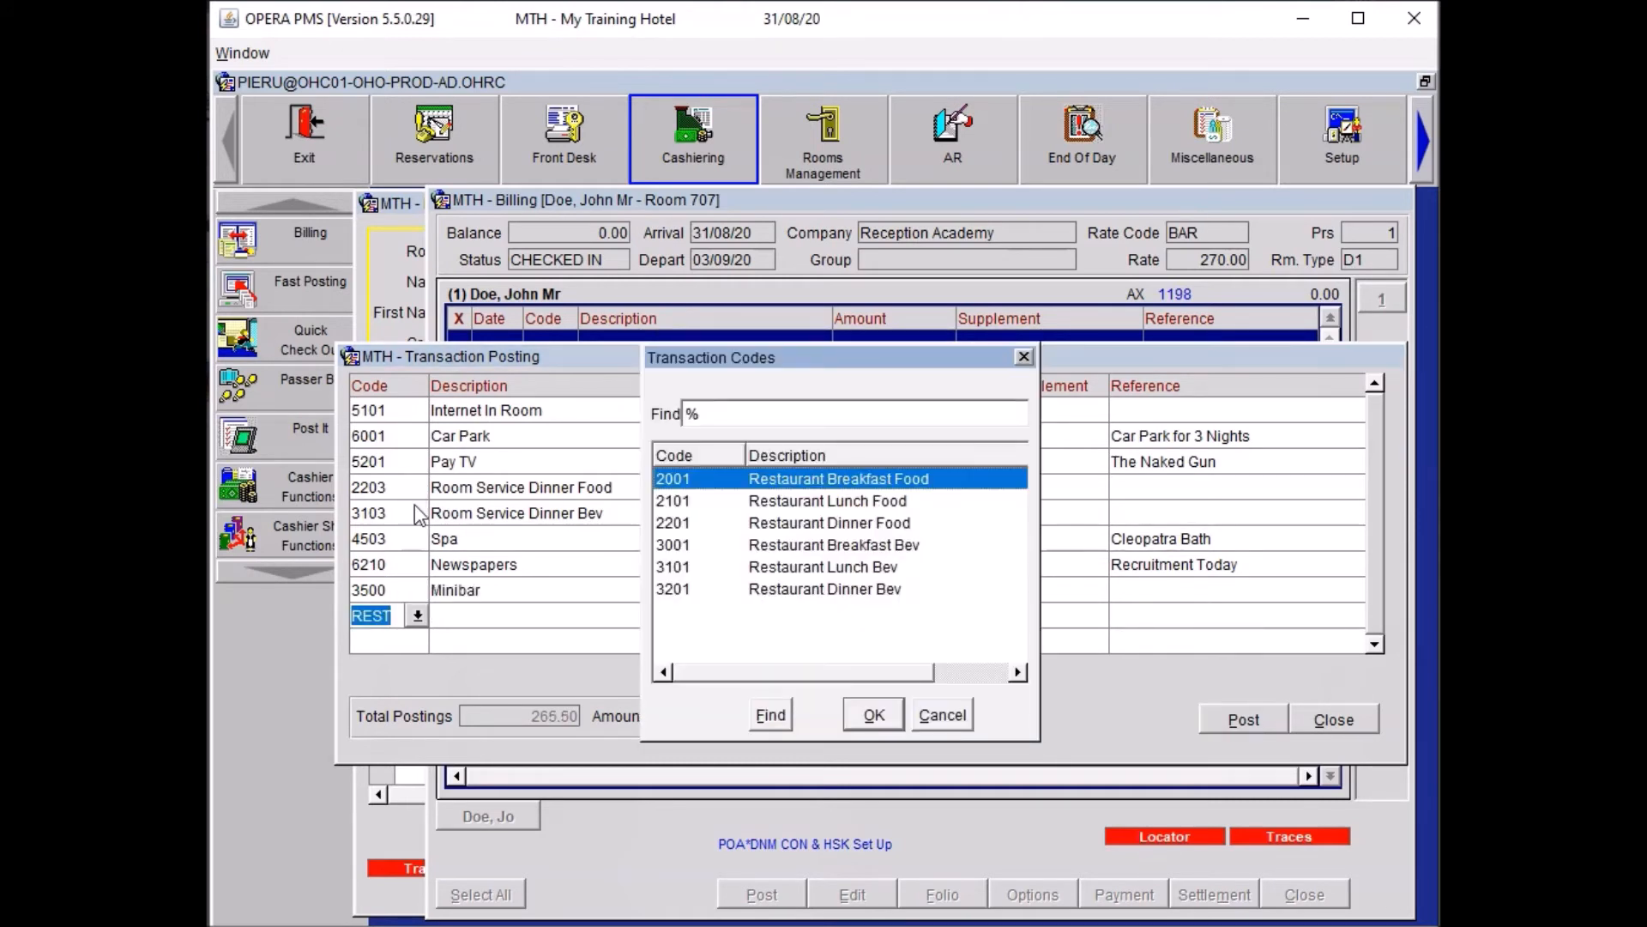
key("Return")
type("20")
key("Return")
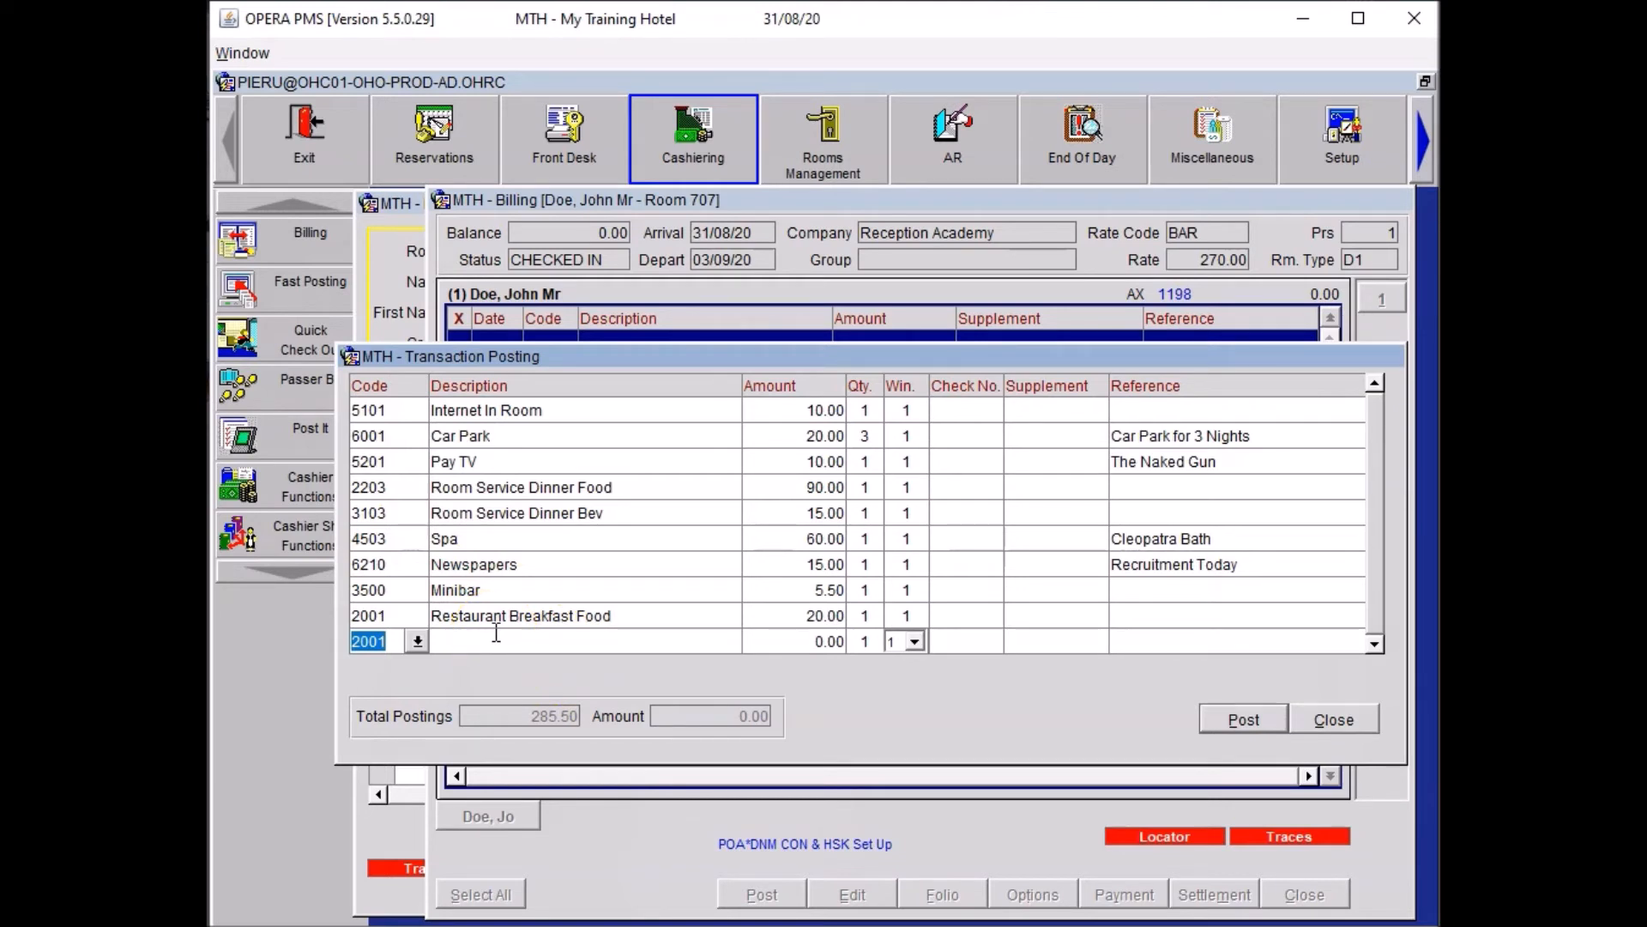
Add Paid Outs at 2.00 × 10 referenced '10 Packets of M&M's'.
type("PAID")
key("Tab")
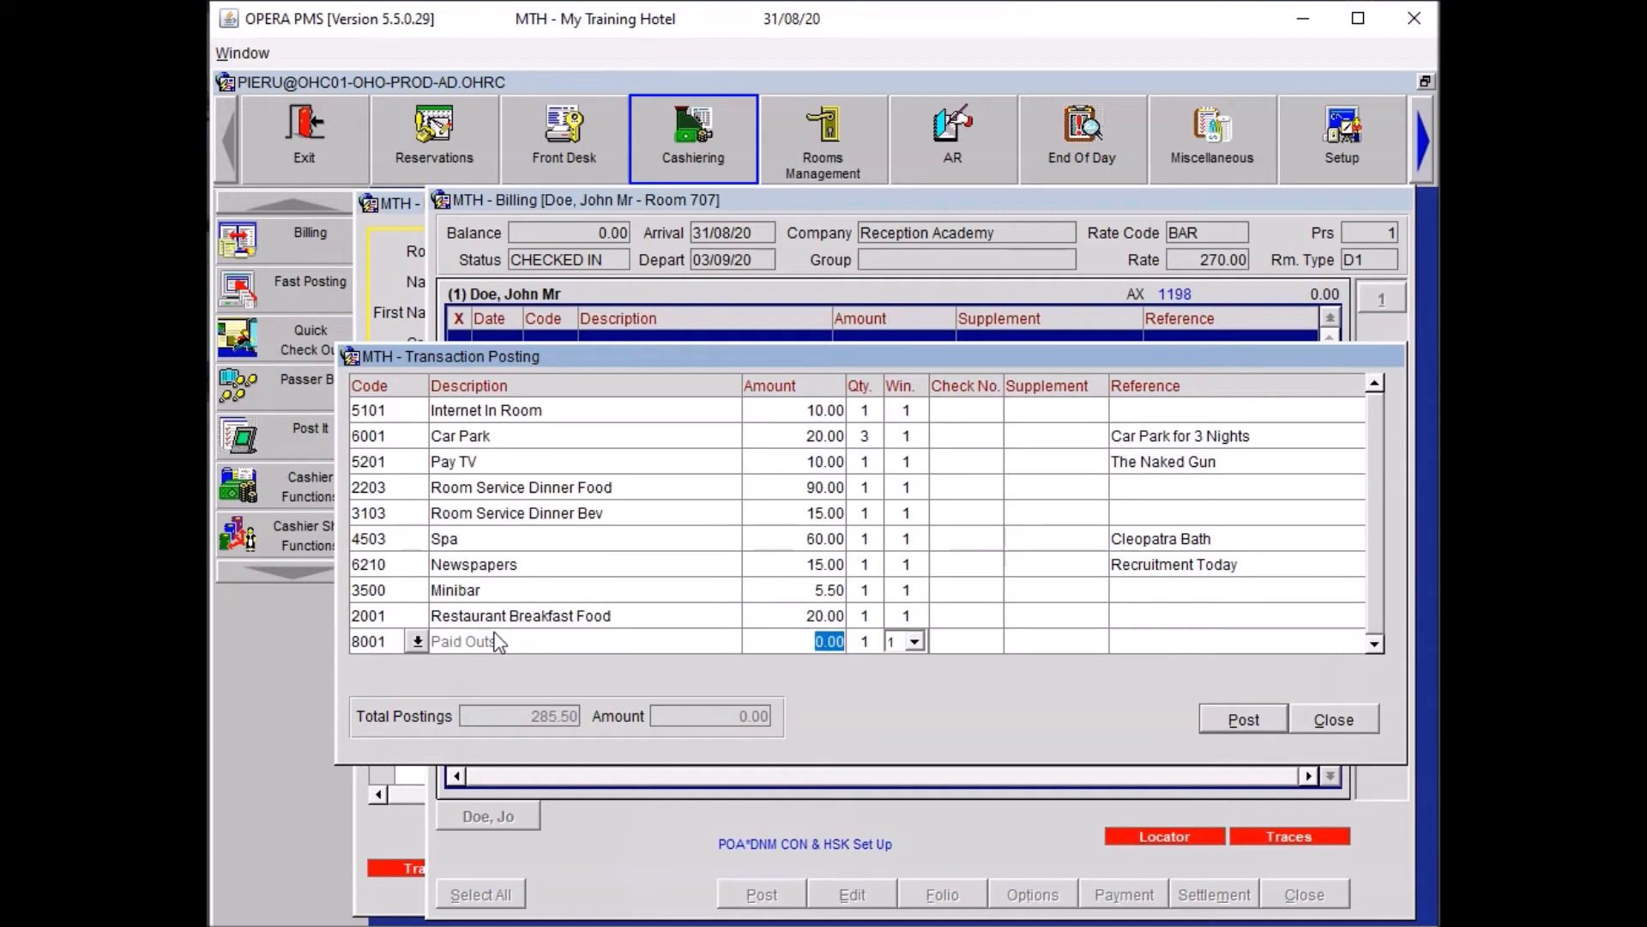
type("20.00")
key("Tab")
key("Tab")
key("shift+Tab")
type("2")
key("Tab")
type("10")
left_click(1140, 642)
type("10 Packets of M&M's")
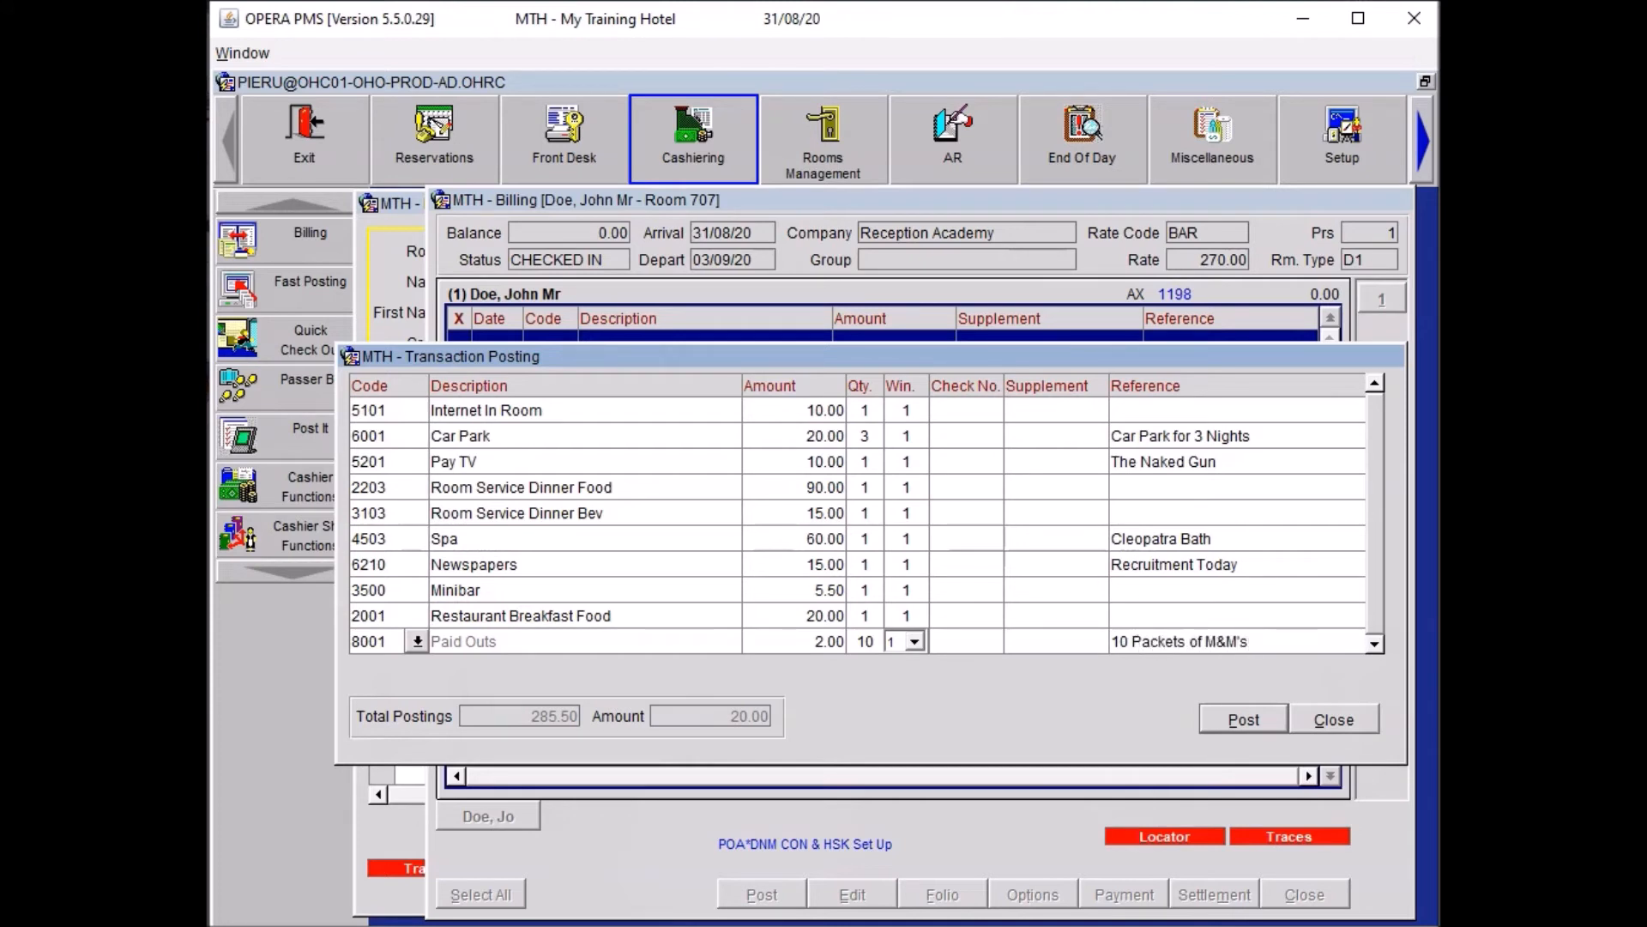
Post the entered charges, dismissing the No. of Copies prompt.
key("alt+p")
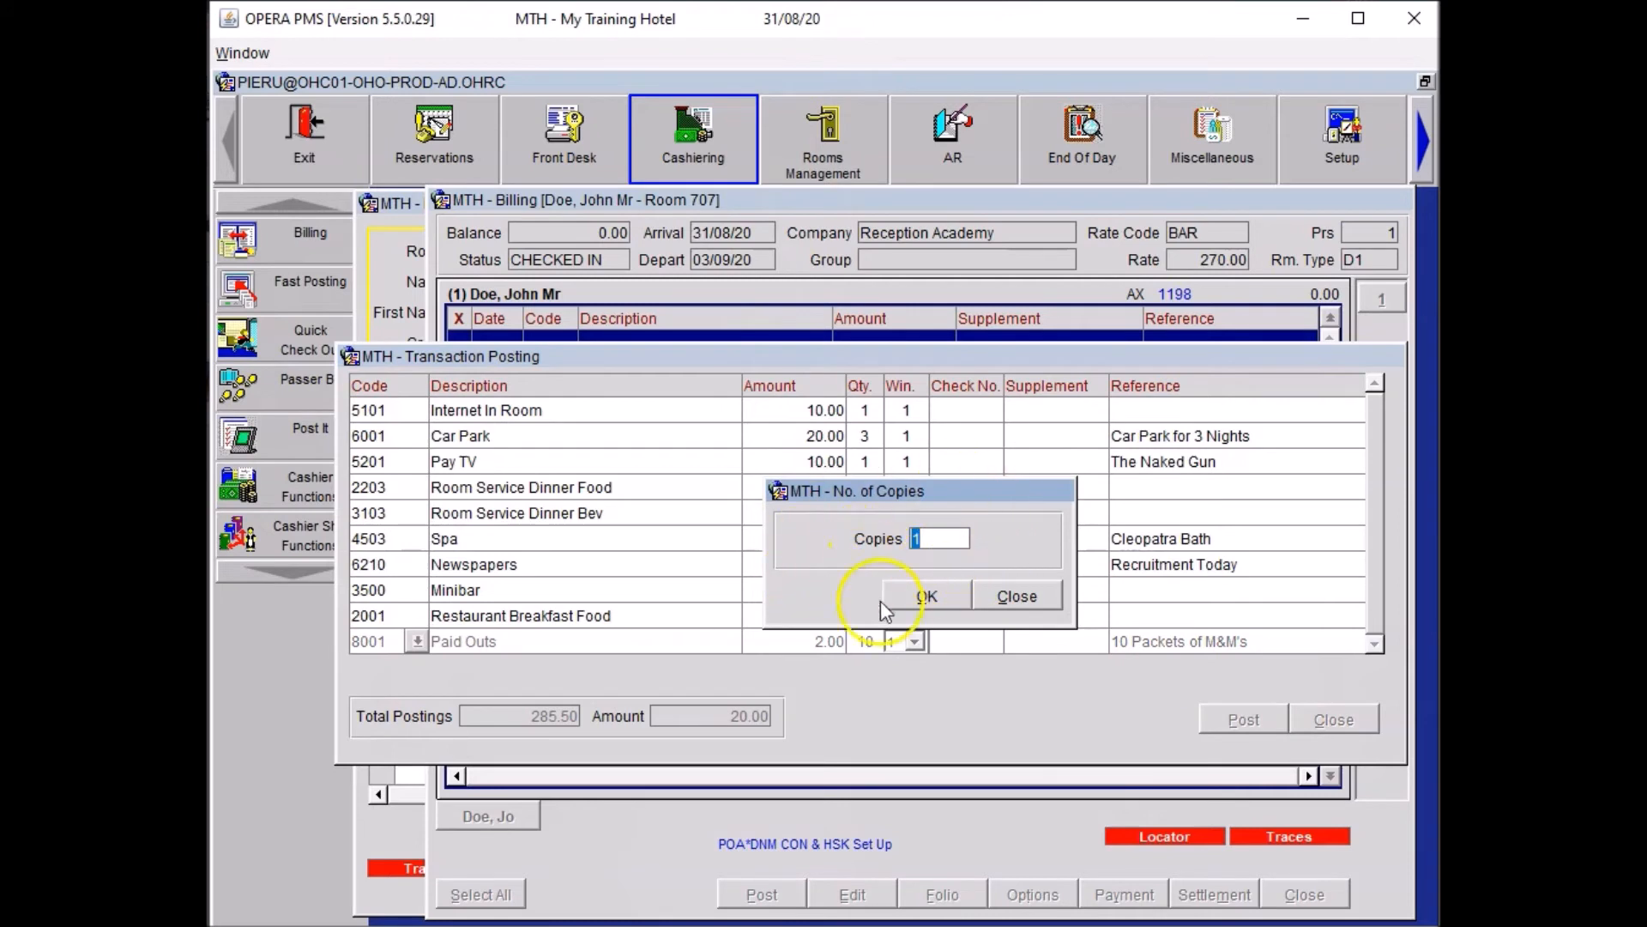
left_click(1019, 597)
left_click(1029, 608)
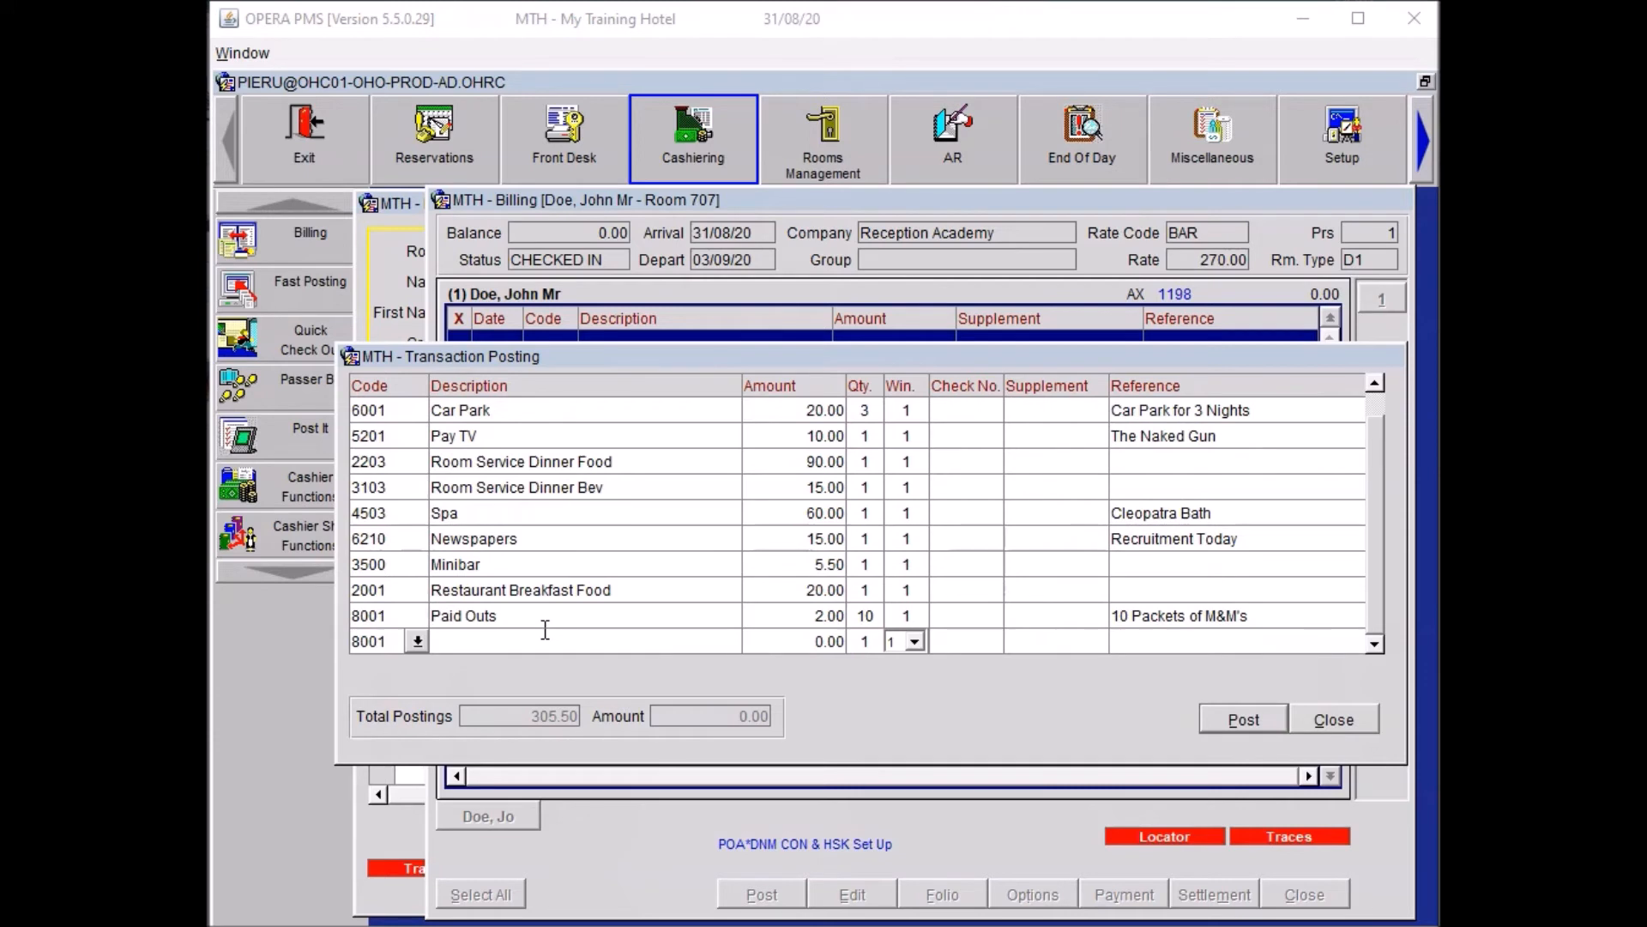
Enter a 50.00 Miscellaneous charge referenced 'Bathrobe'.
left_click_drag(410, 638, 326, 646)
type("MIS")
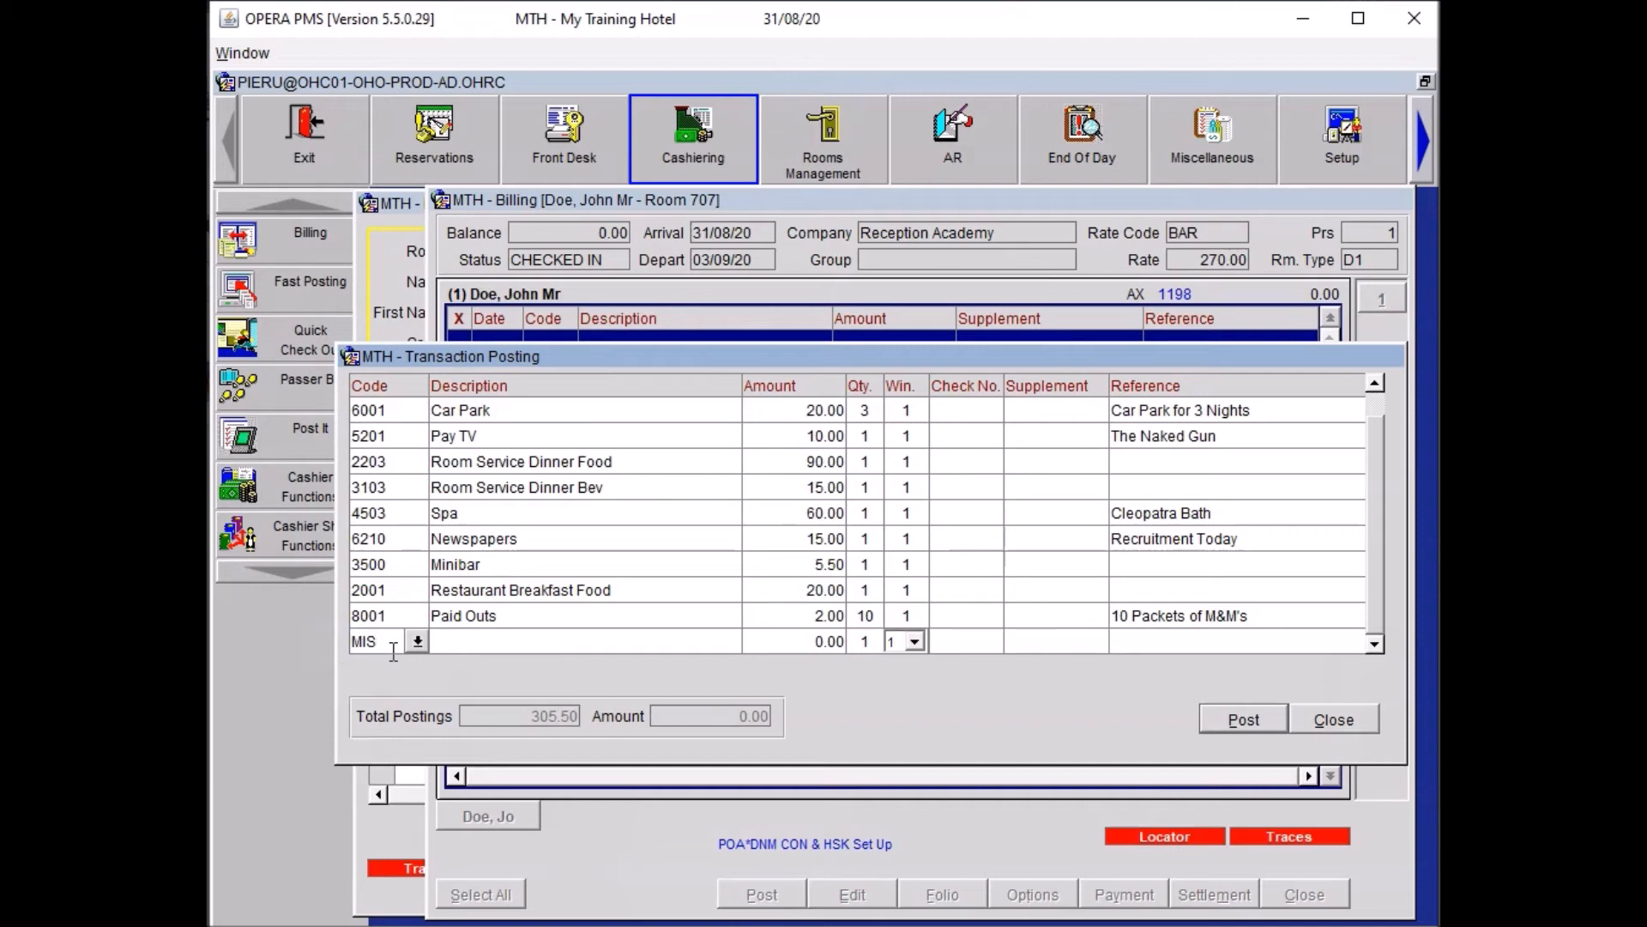
key("Tab")
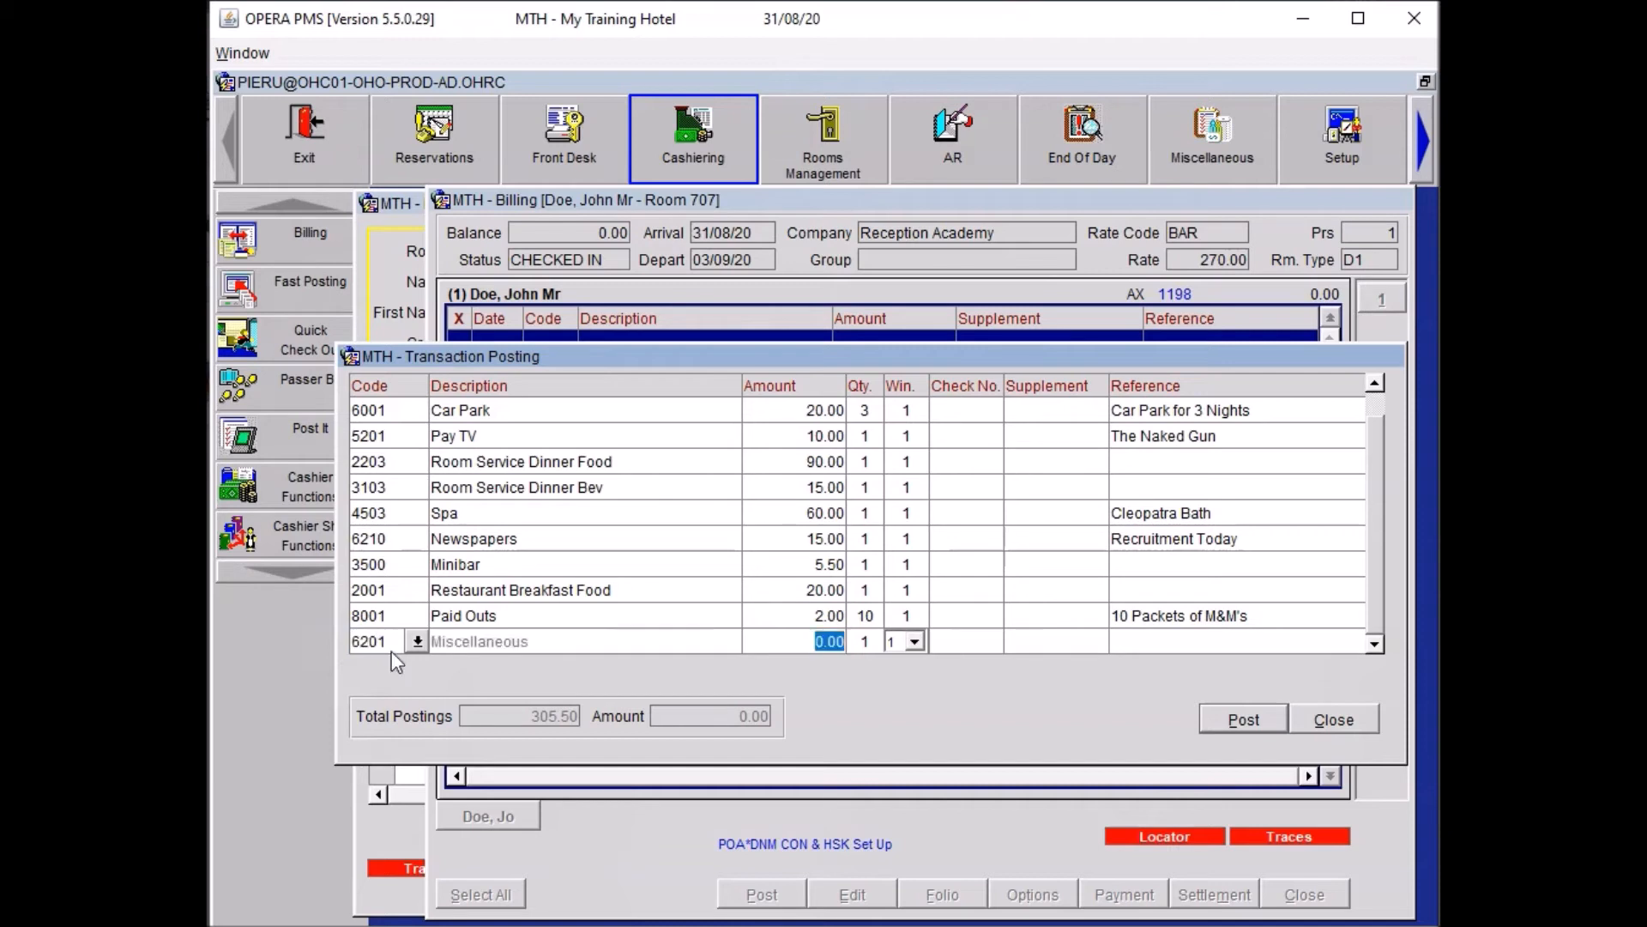
type("50")
key("Tab")
key("Tab")
key("Tab")
key("Tab")
key("Tab")
type("BAthrobe")
key("Delete")
type("a")
key("Tab")
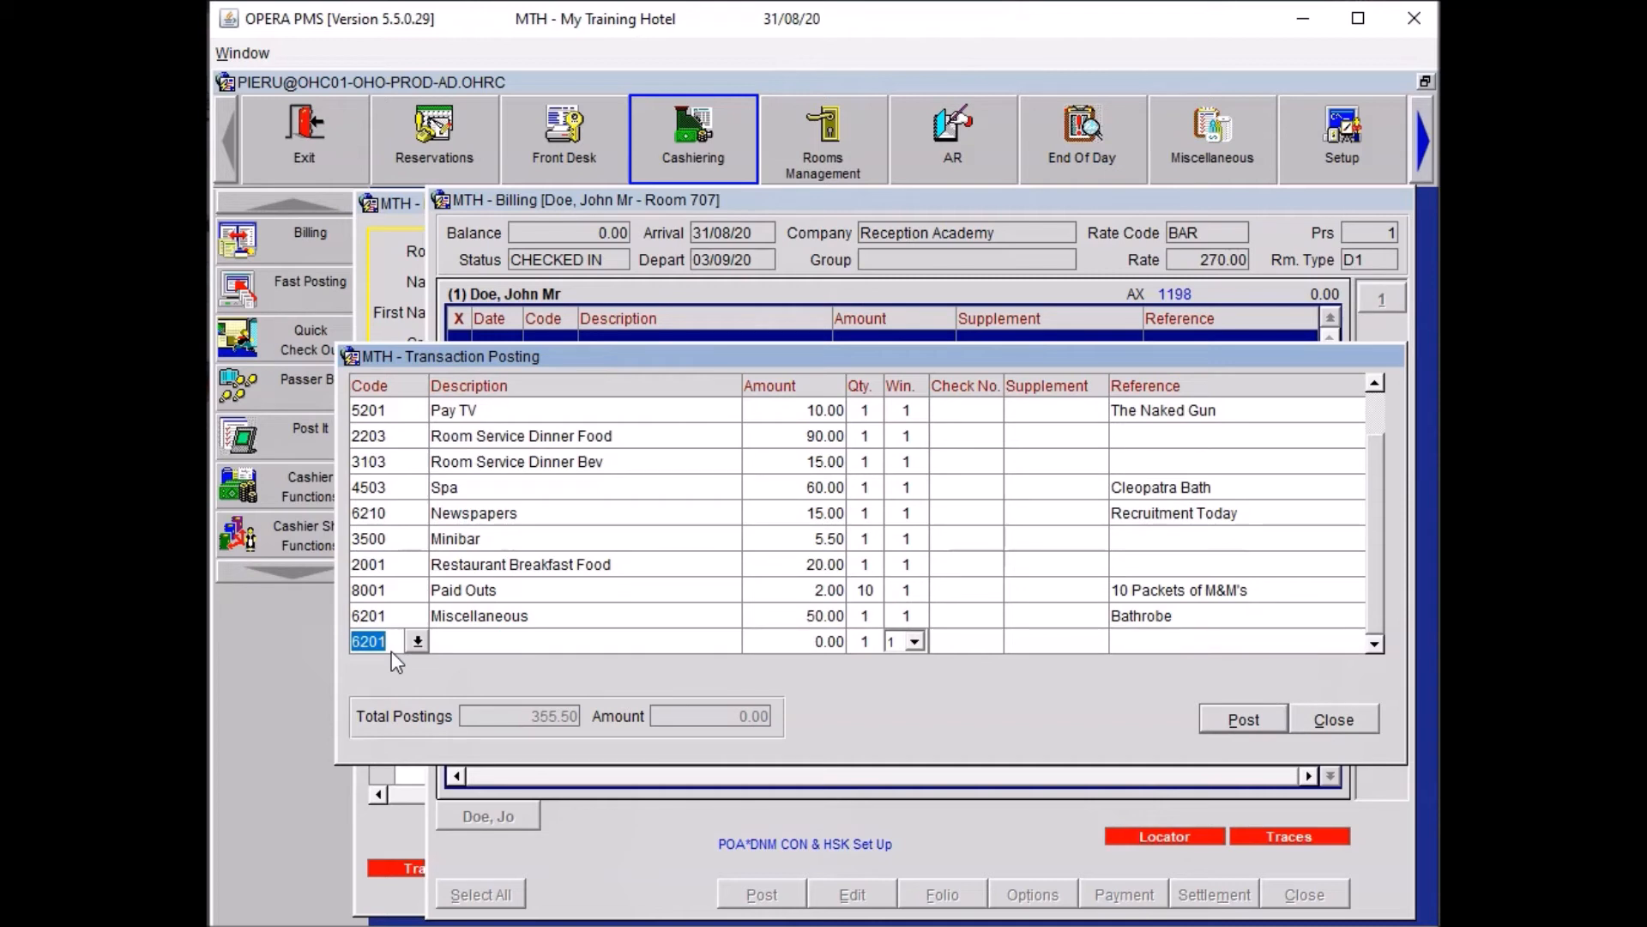
Post a 30.00 Paid Outs charge (8001) referenced 'Taxi to City Aiport'.
type("8001")
key("Tab")
type("30")
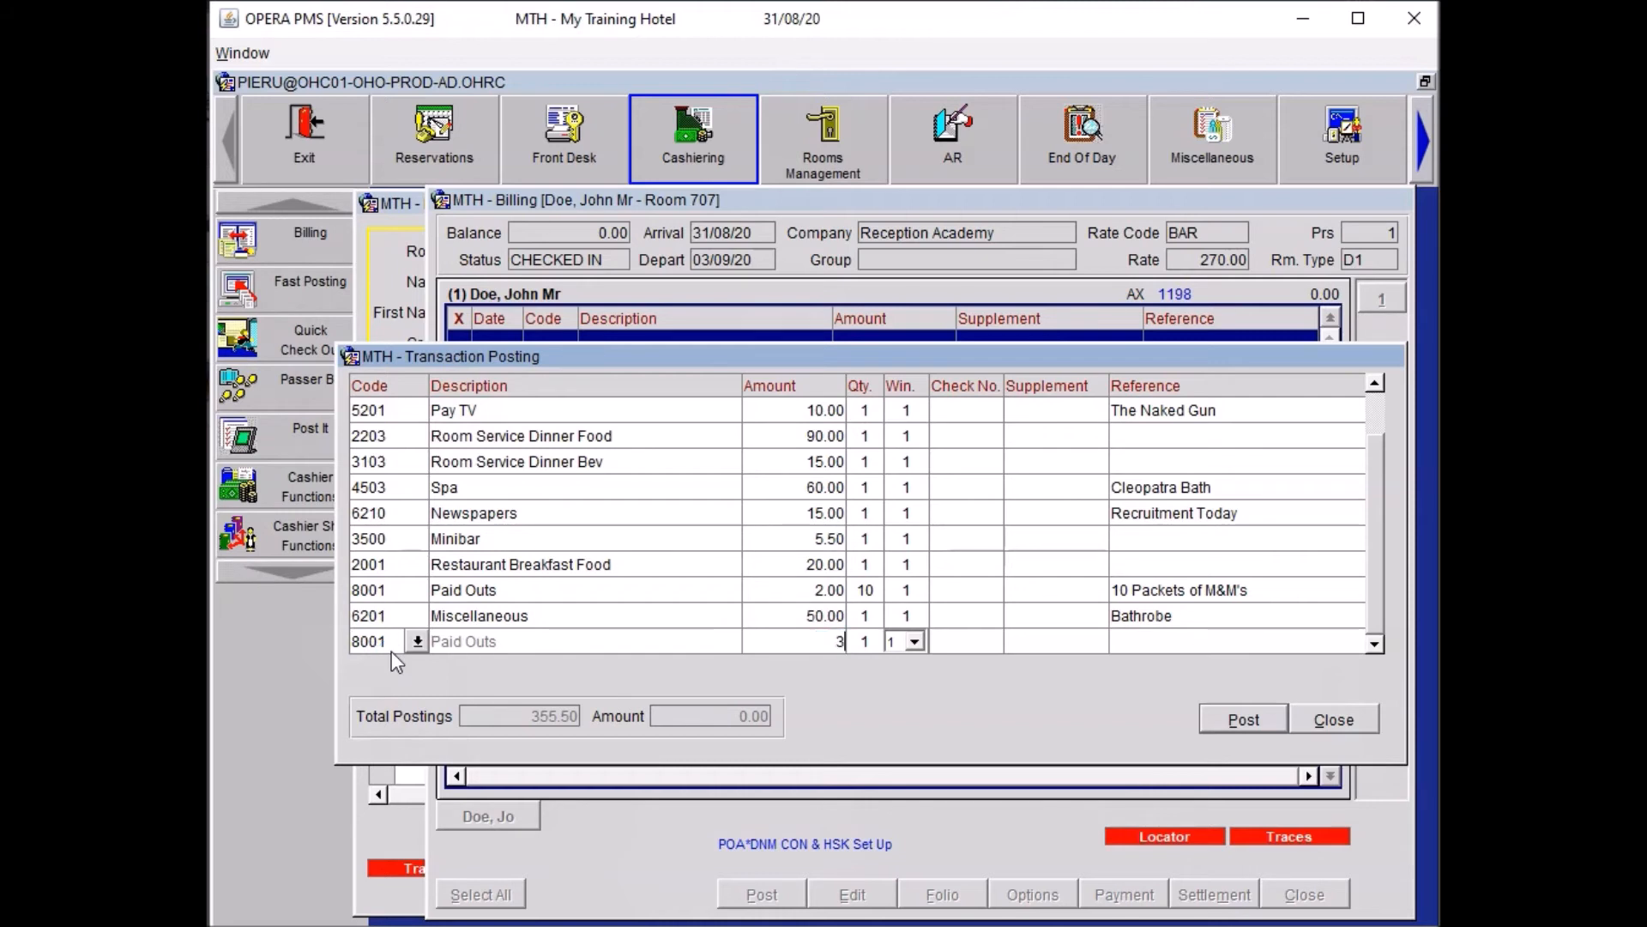
key("Tab")
key("Tab")
key("Tab")
key("Tab")
type("Taxi to City Aiport")
key("Tab")
key("Return")
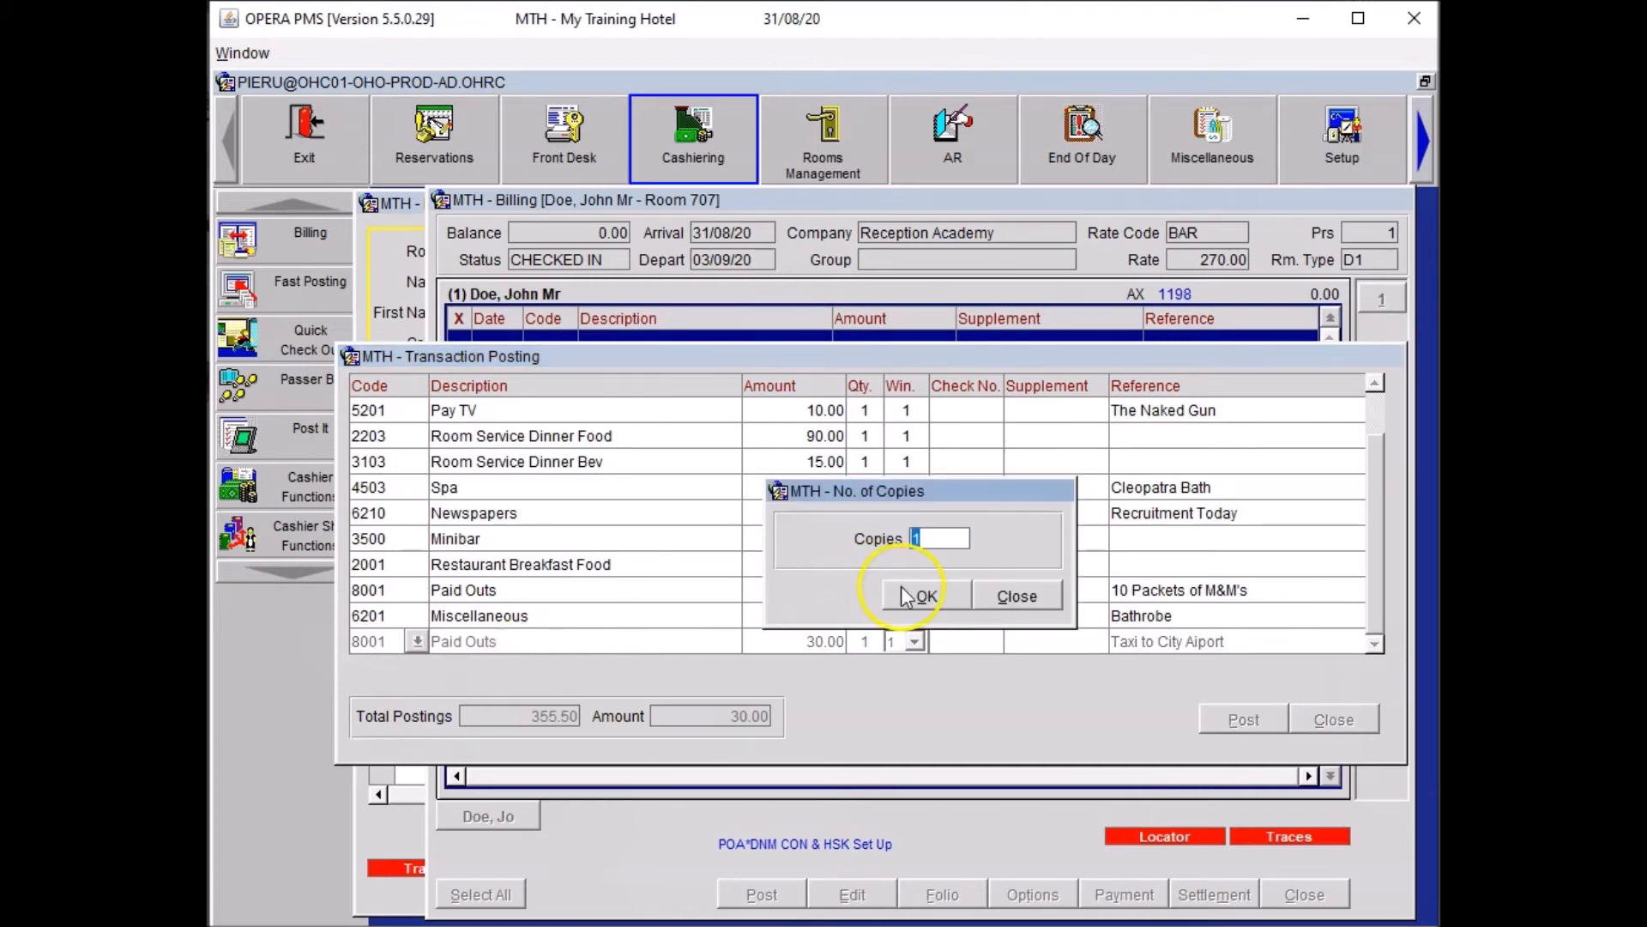
left_click(1018, 594)
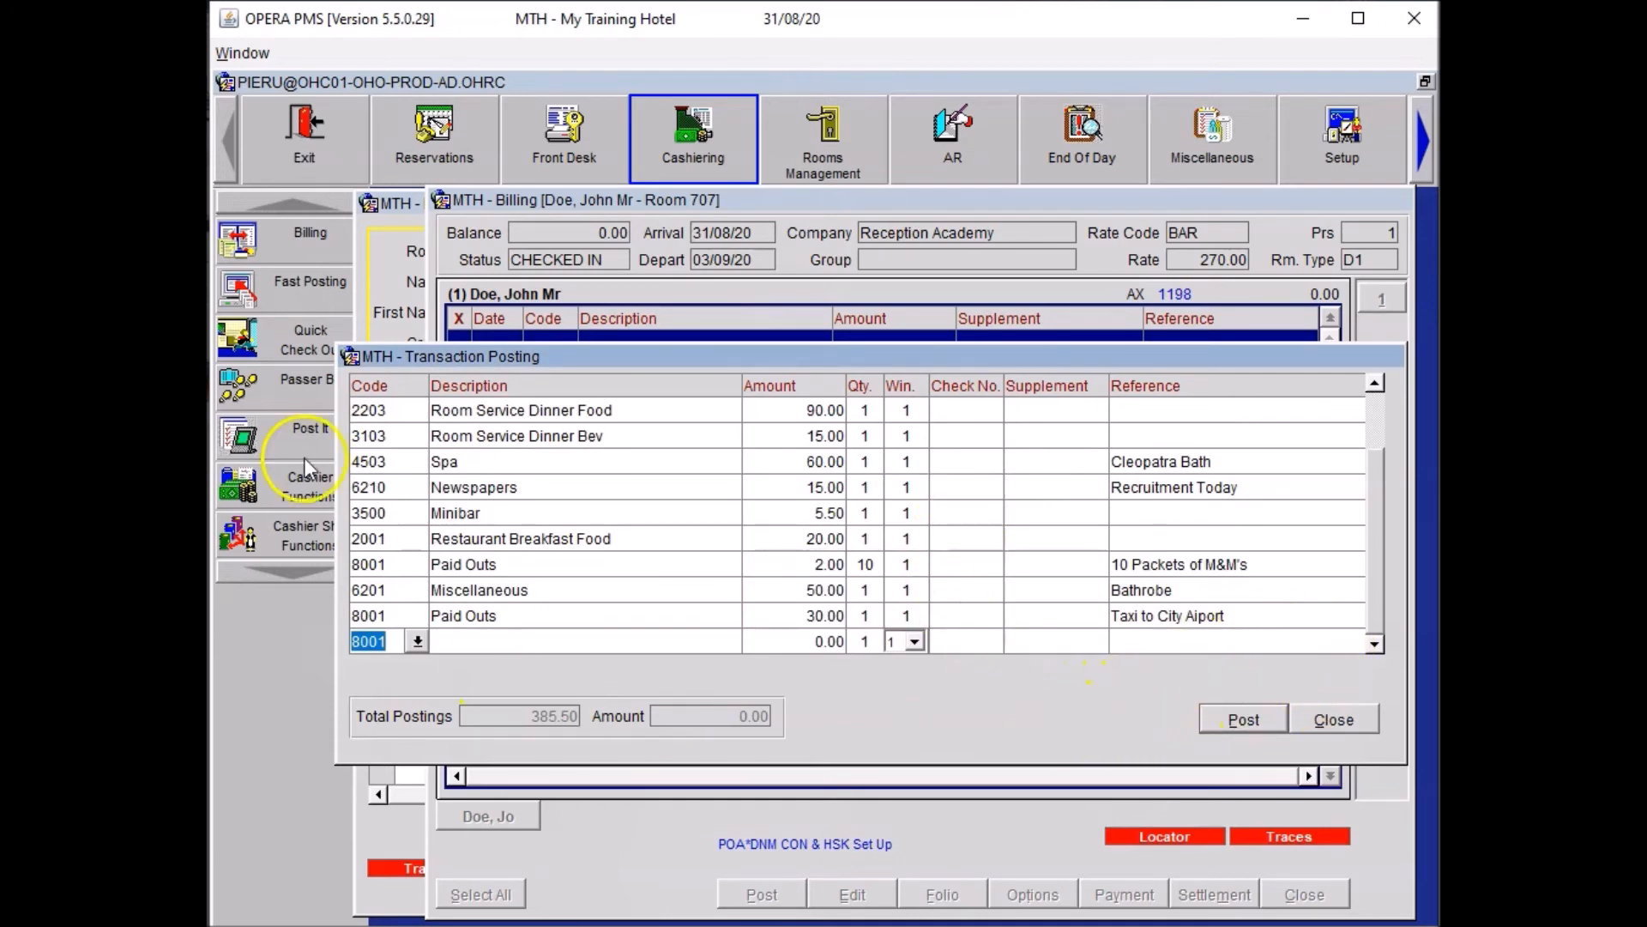
Settle room 707 as Early Departure, posting 270.00 accommodation for a 655.50 balance.
left_click(1334, 720)
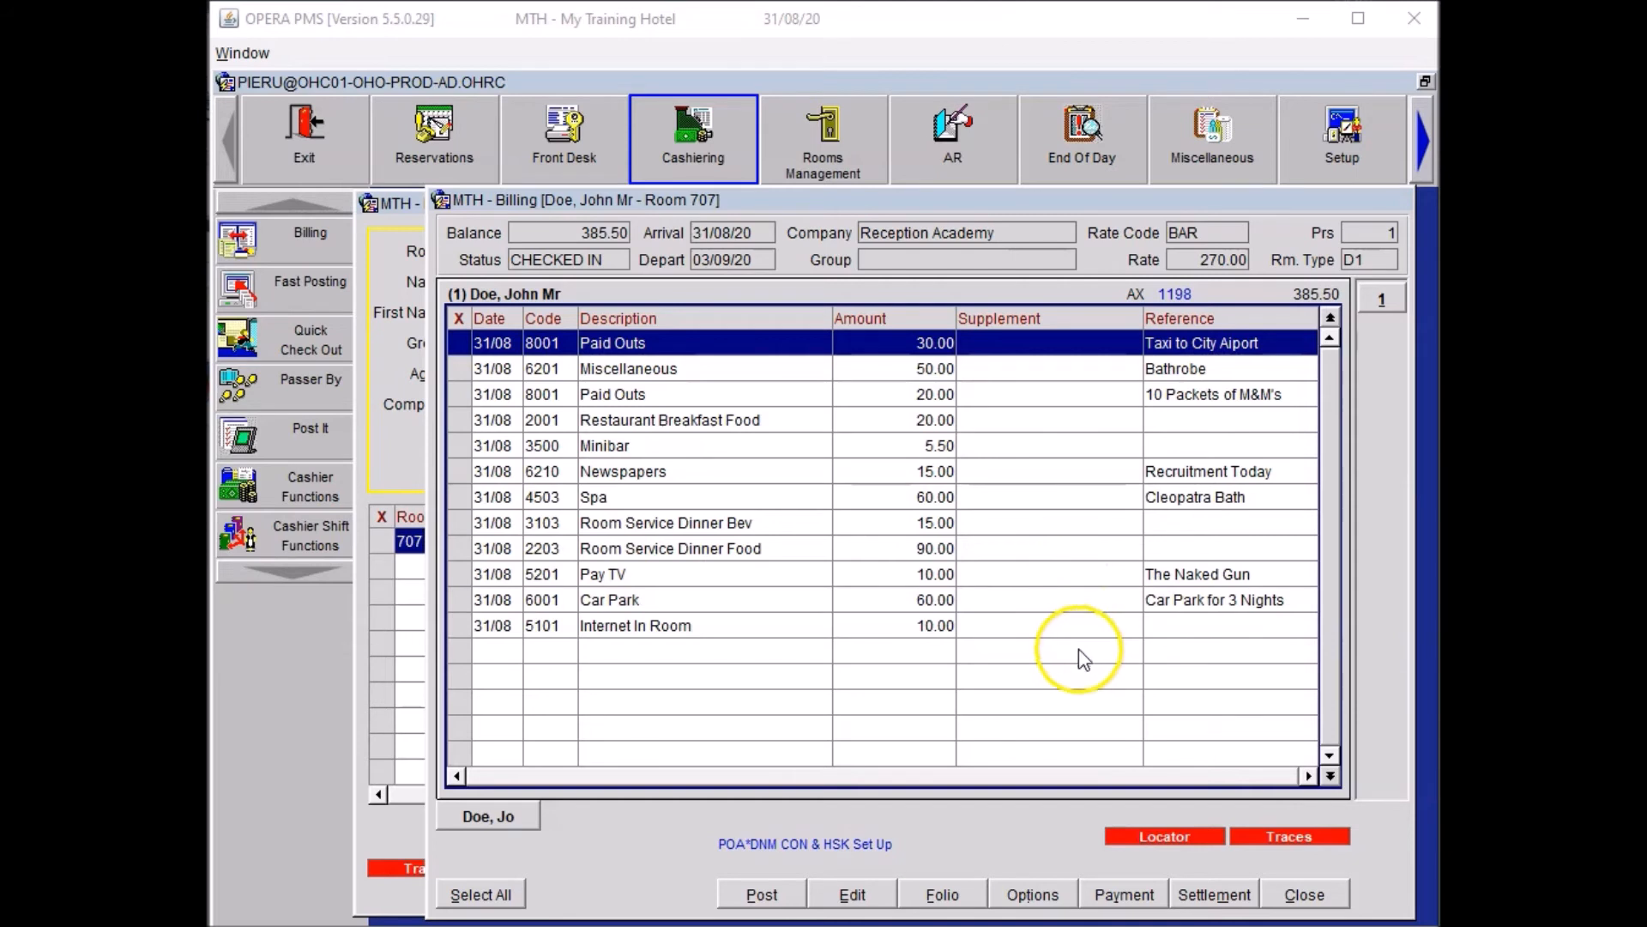
left_click(1225, 894)
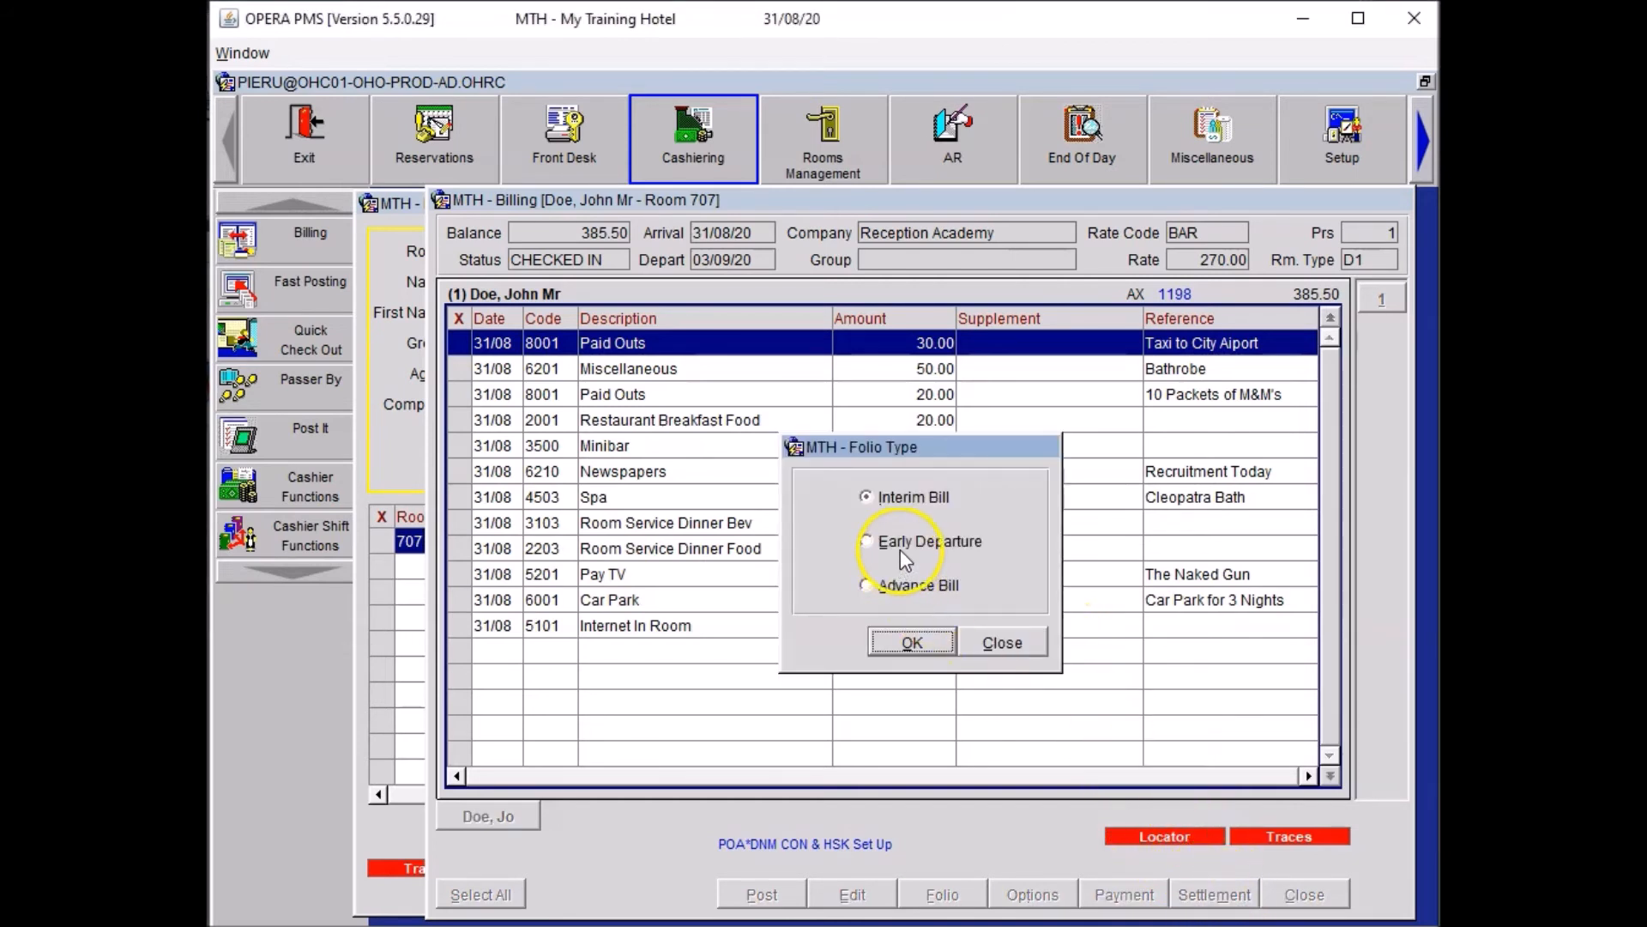
left_click(901, 549)
left_click(915, 644)
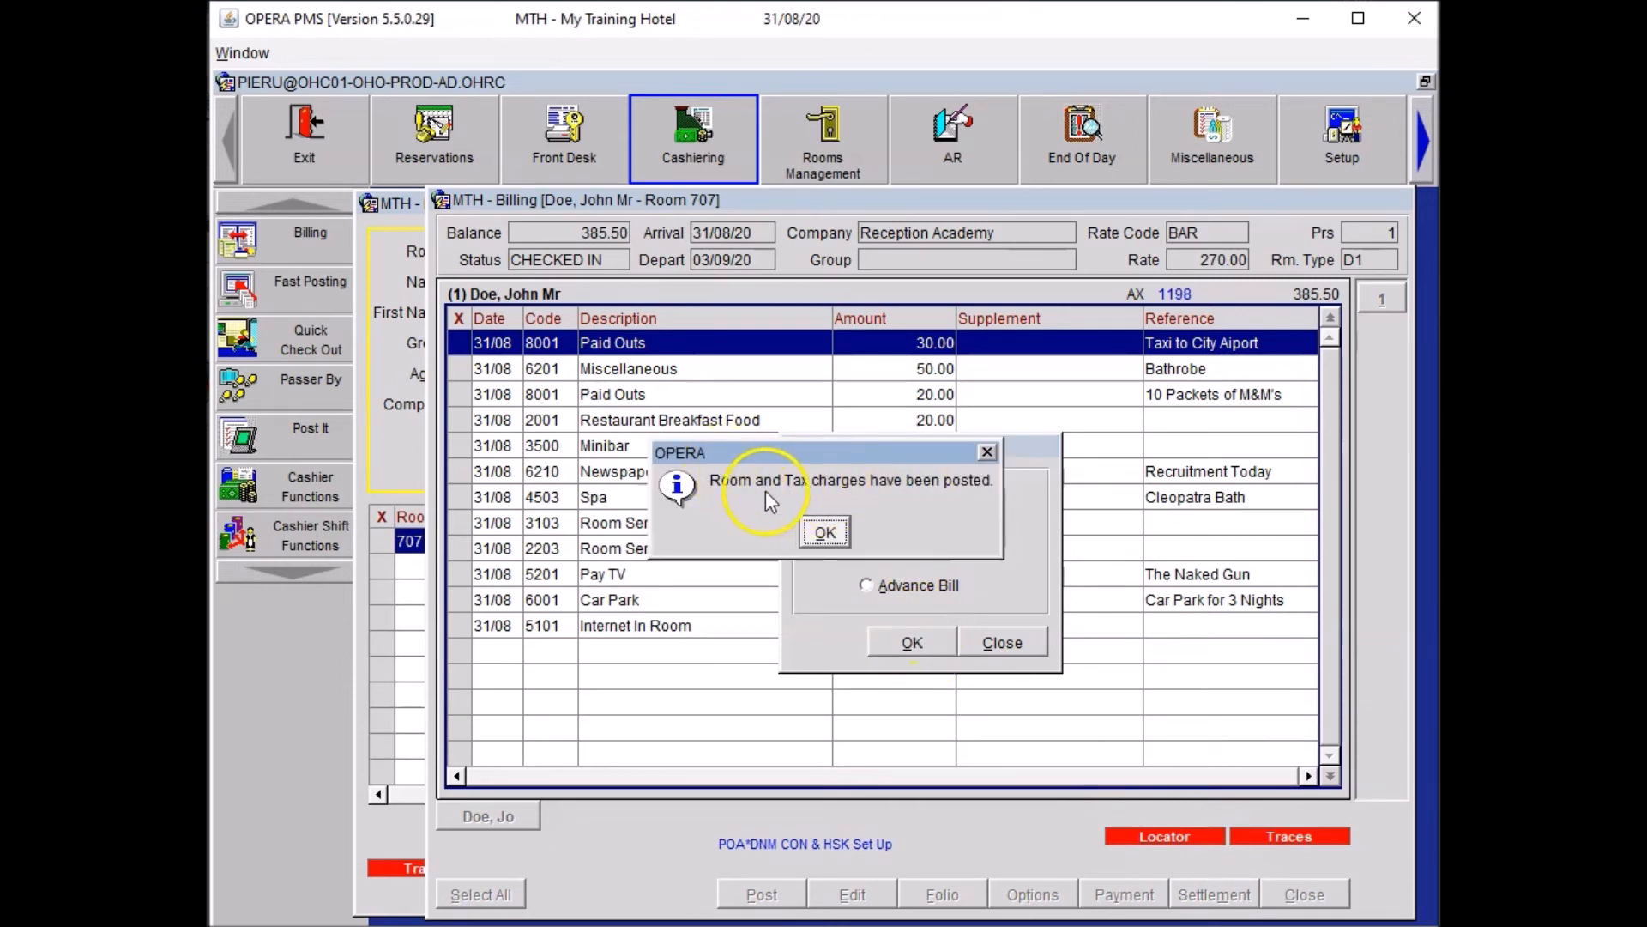
left_click(826, 533)
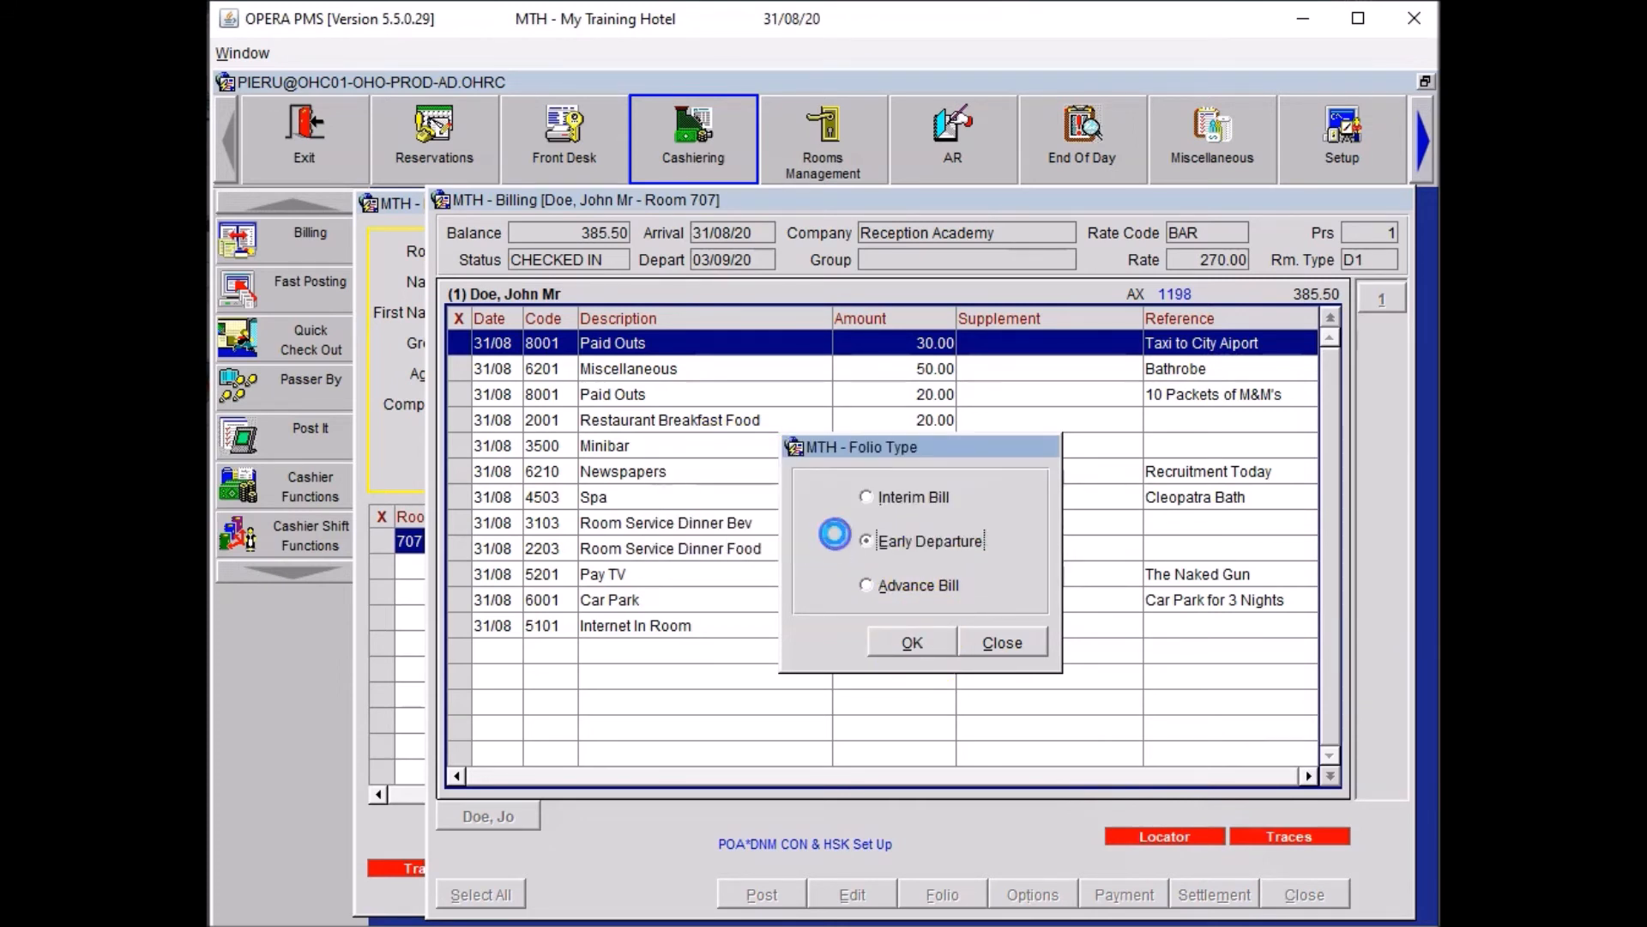
left_click(1040, 719)
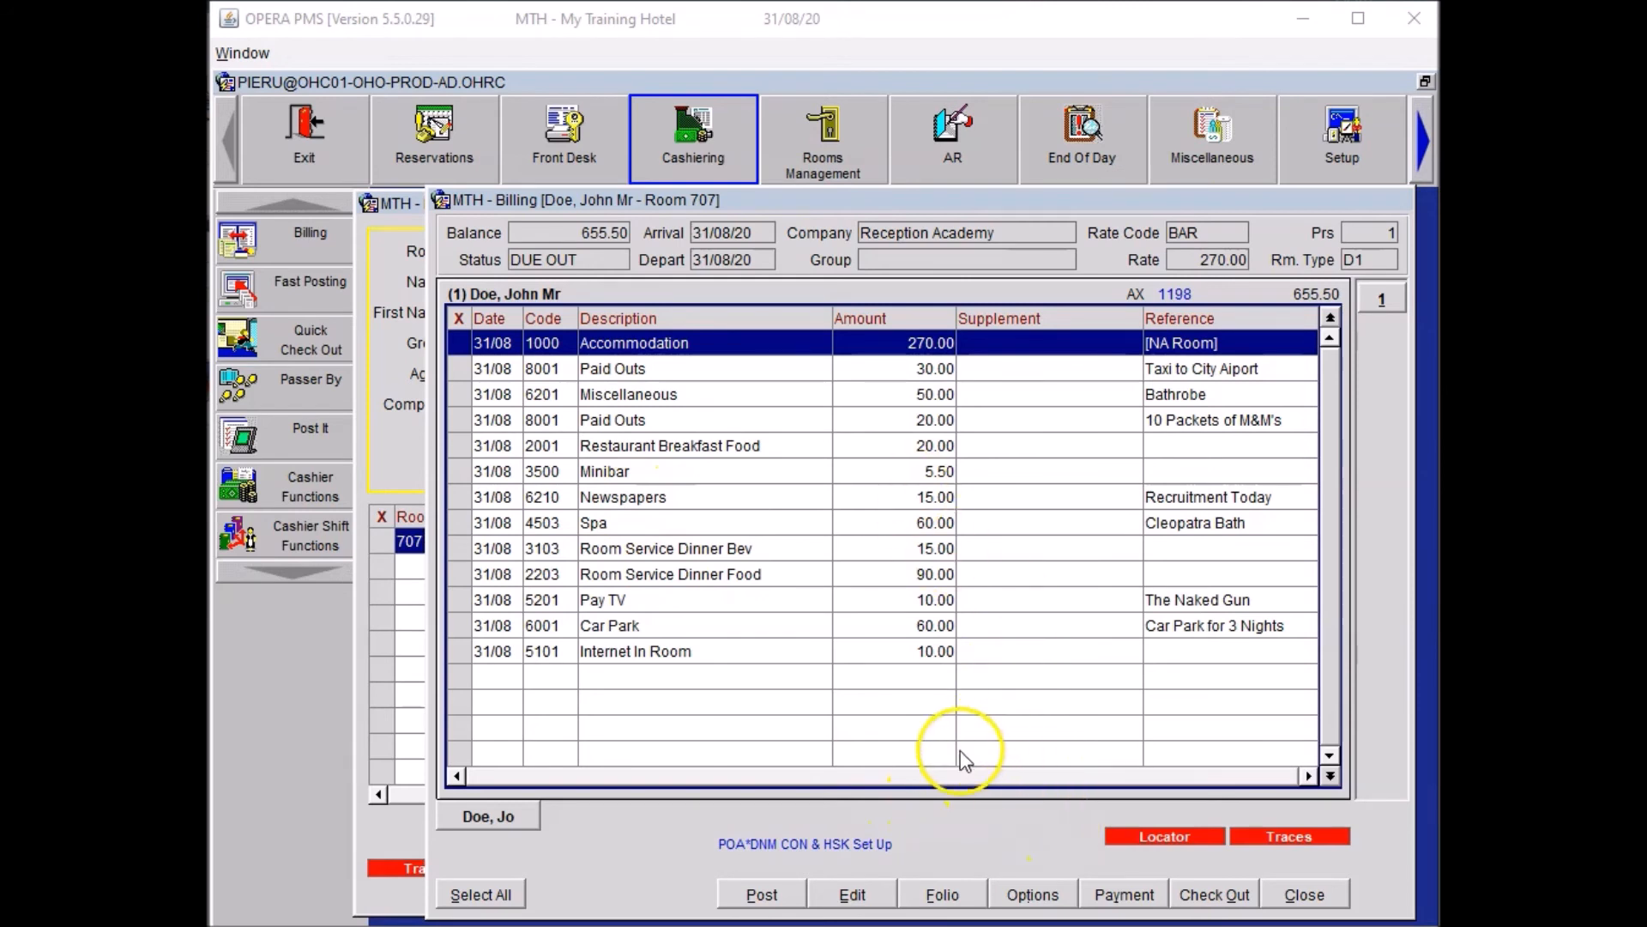
Add a Window routing instruction sending room 707's charges to Reception Academy, window 2.
left_click(1033, 895)
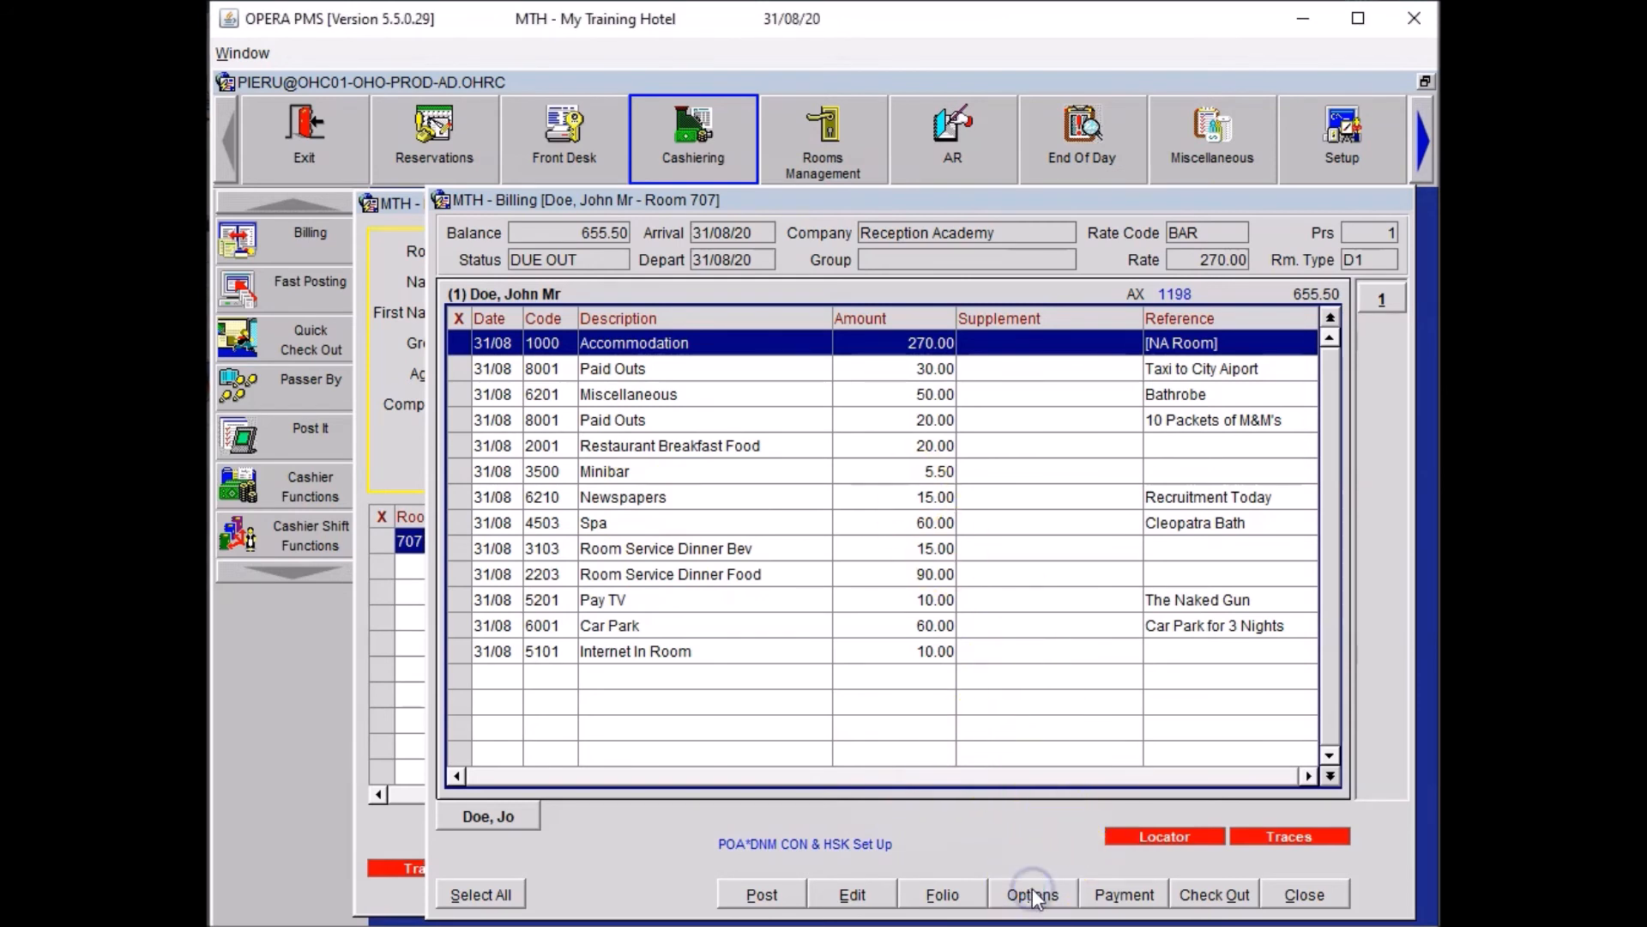
left_click(913, 644)
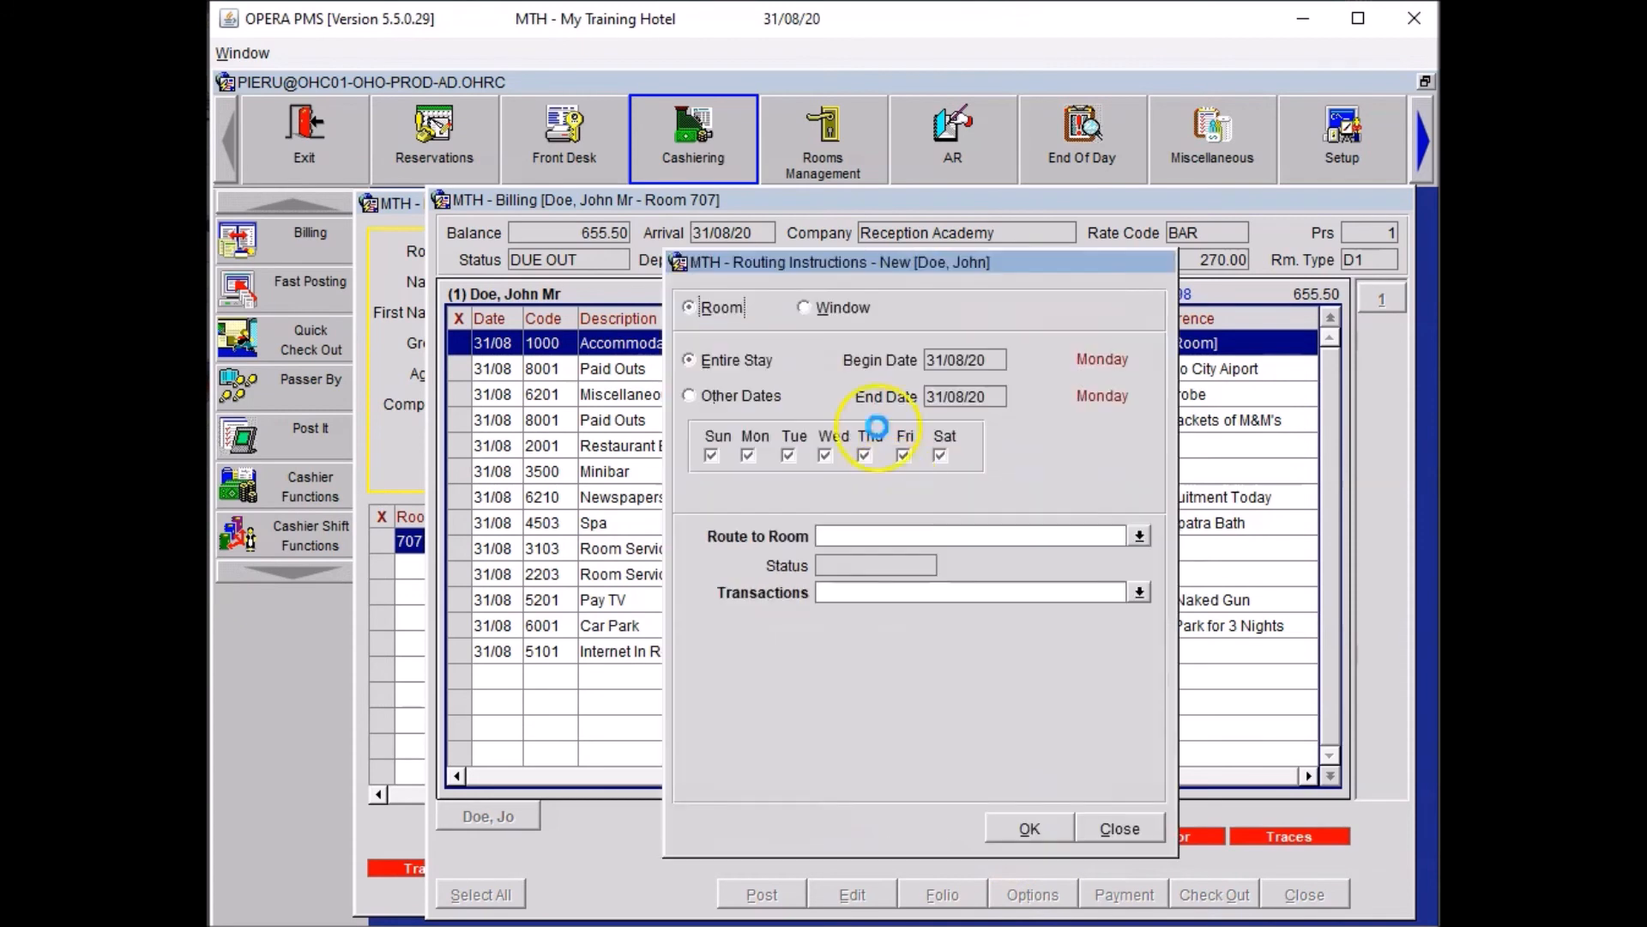
left_click(828, 305)
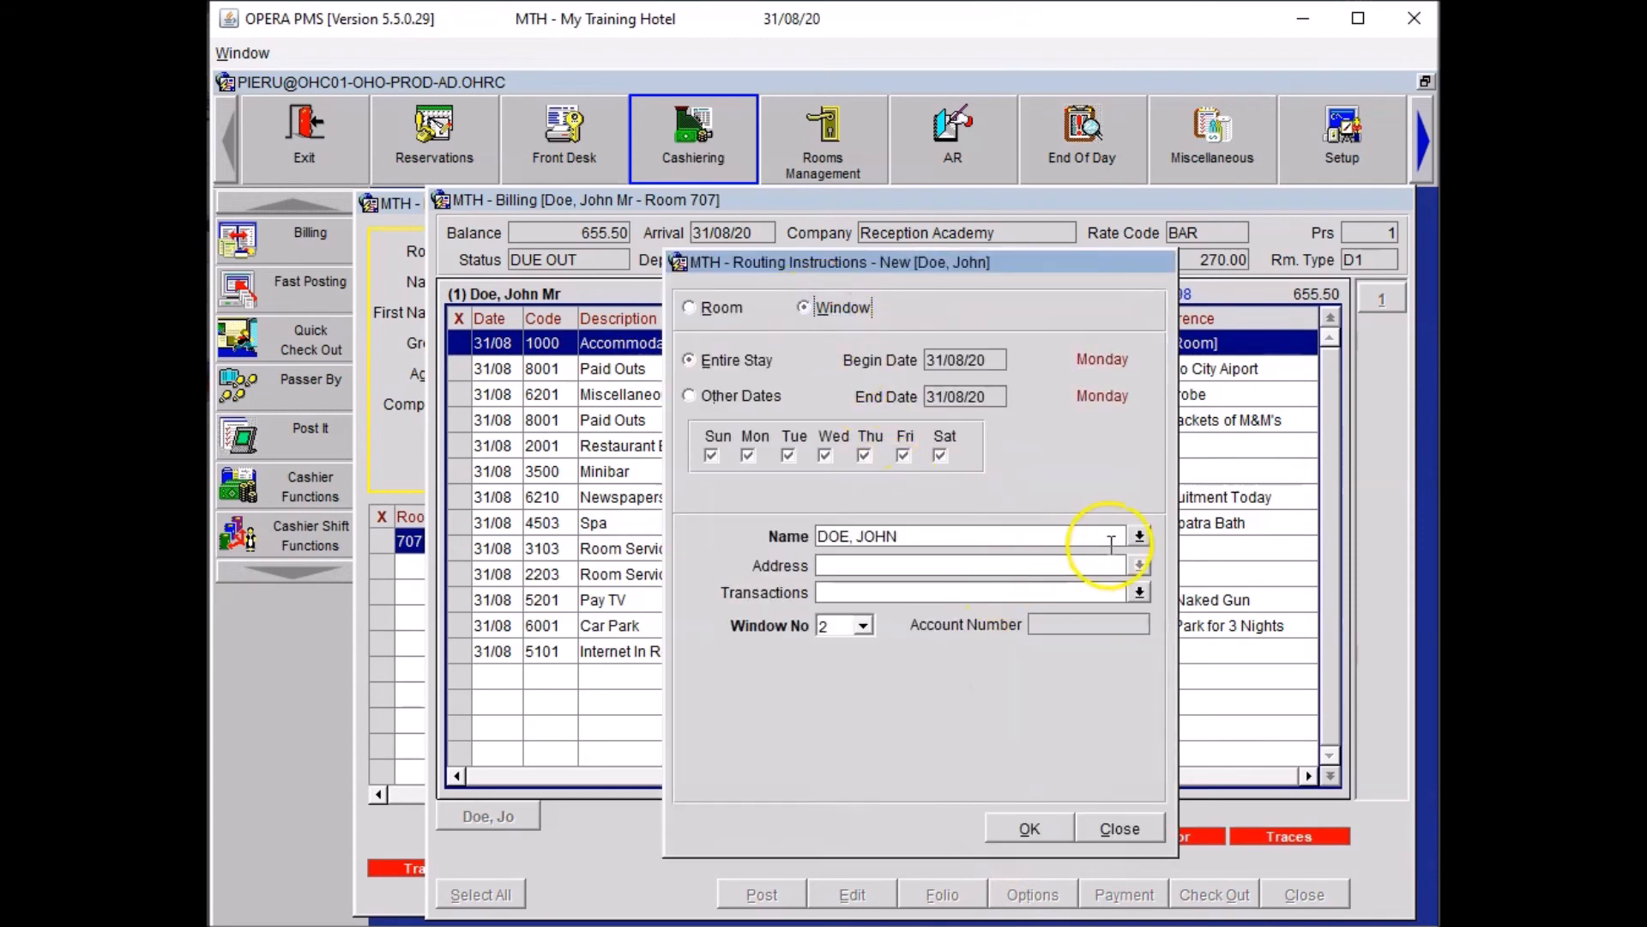
left_click(1140, 536)
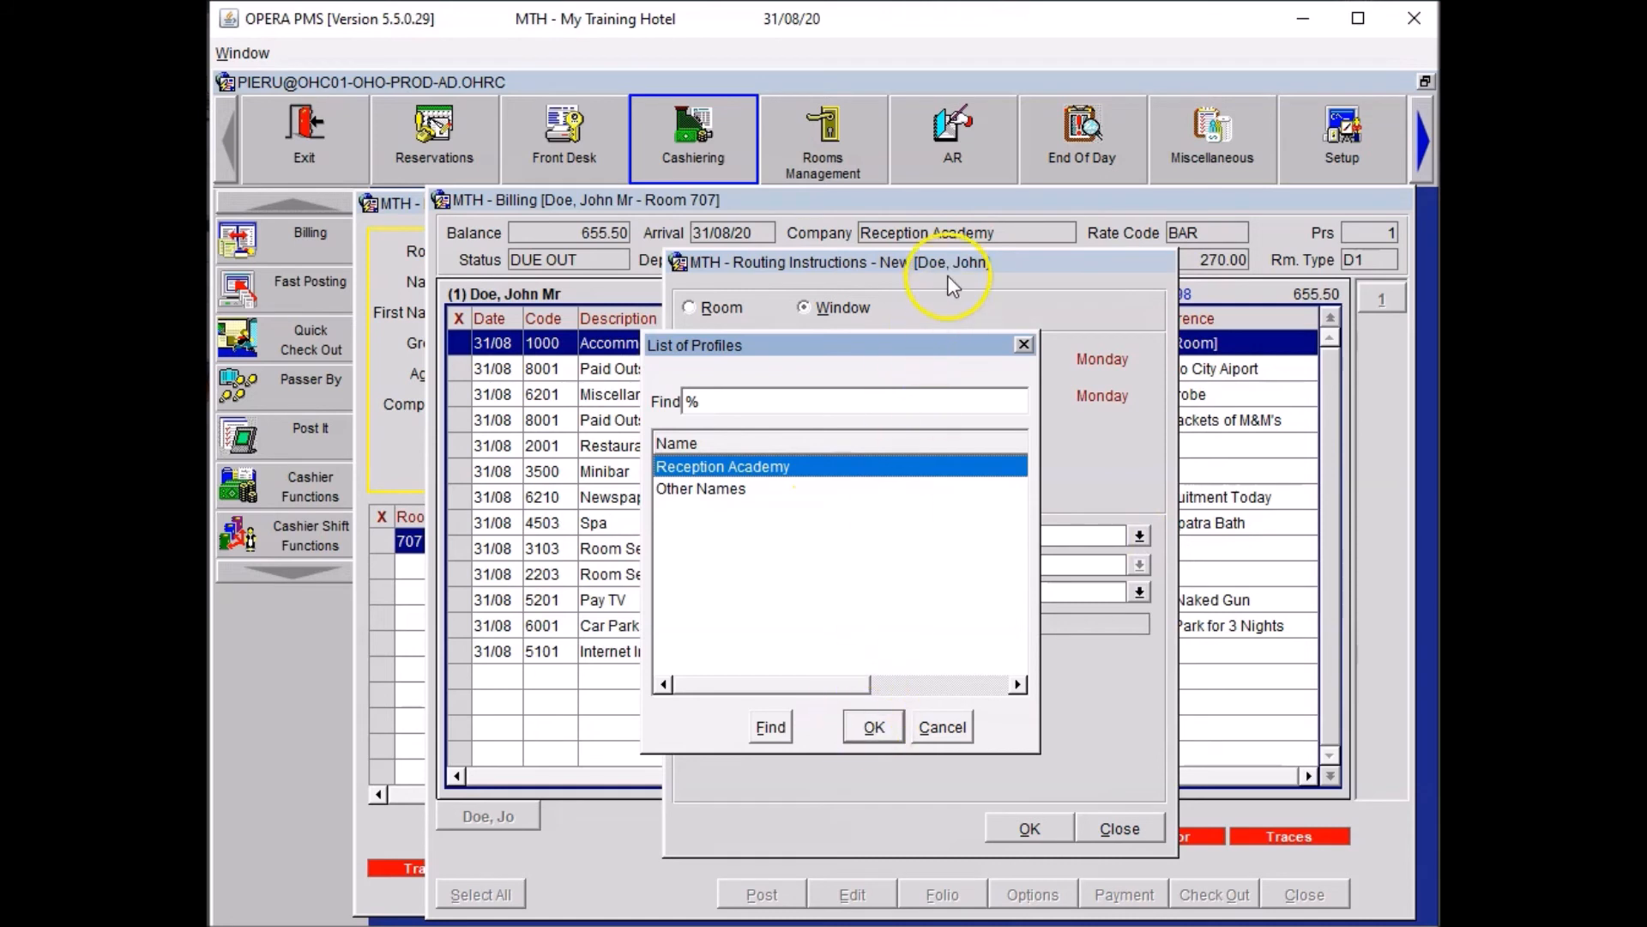
left_click(889, 726)
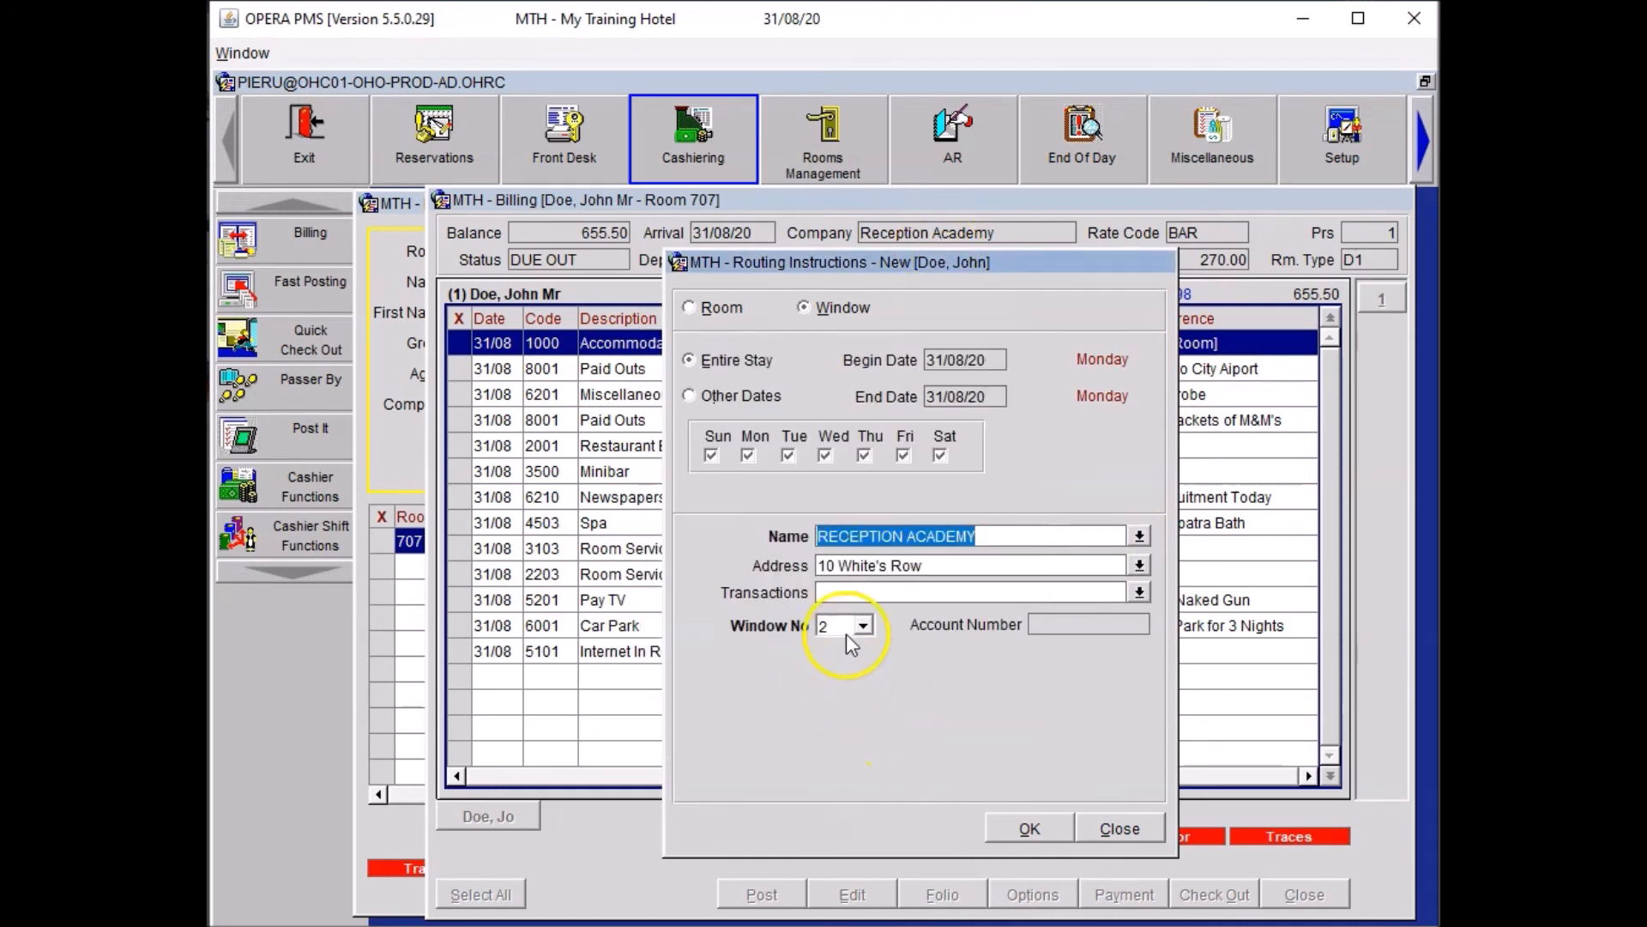
left_click(1026, 822)
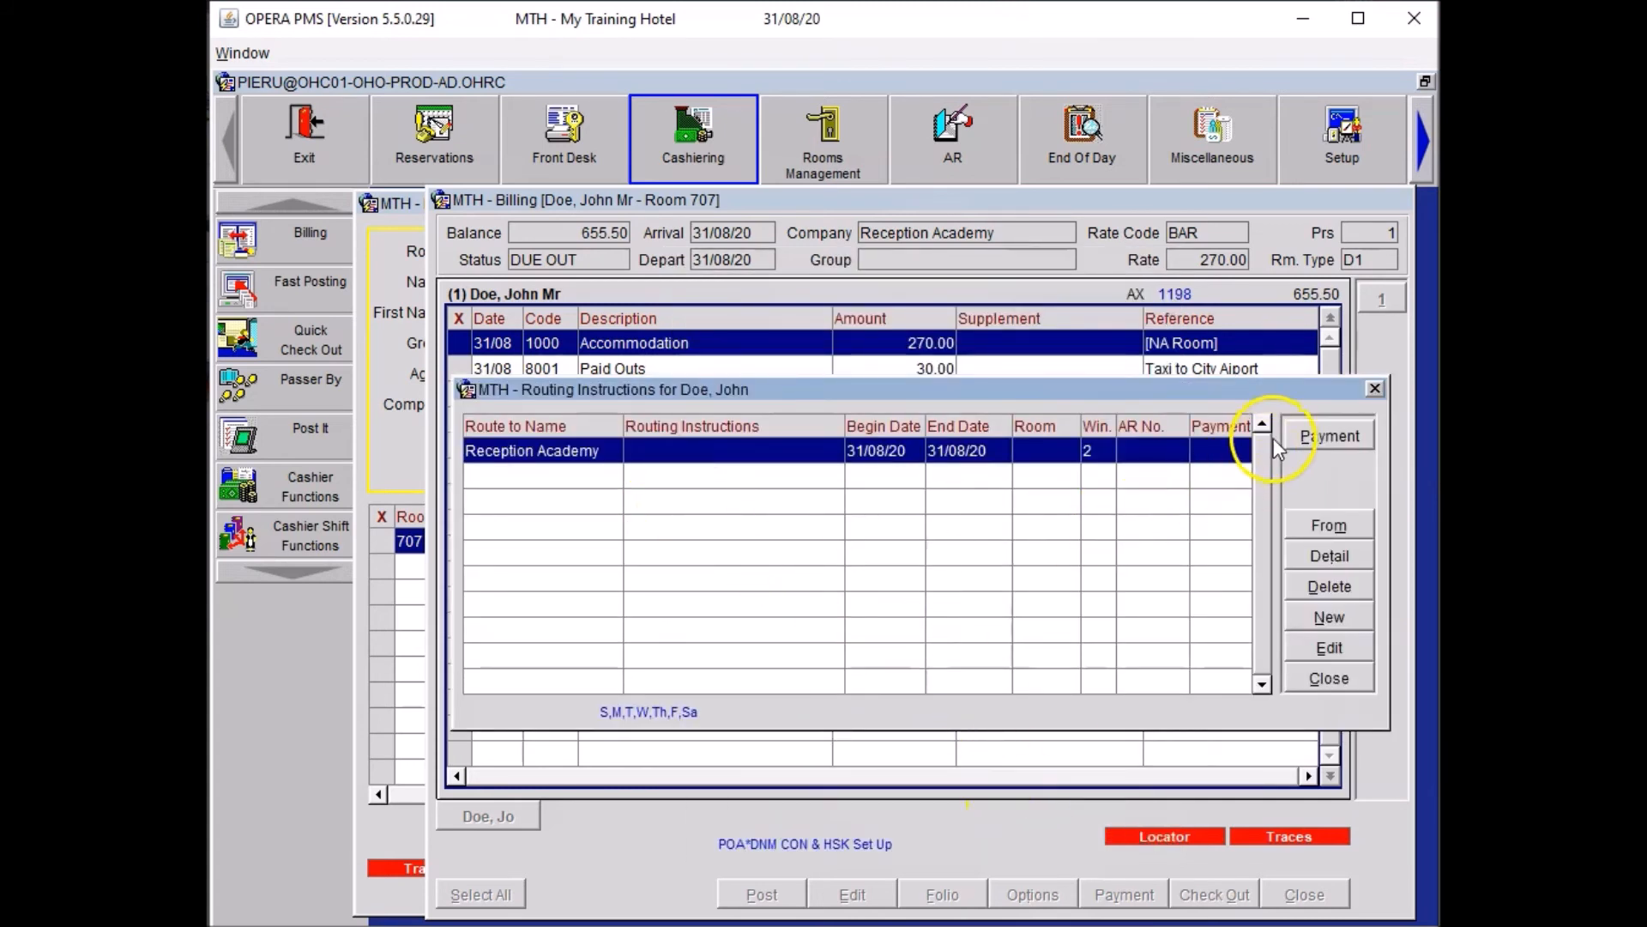
Give window 2 an MC card number, expiry 04/25, and authorization rule 2.
left_click(1326, 439)
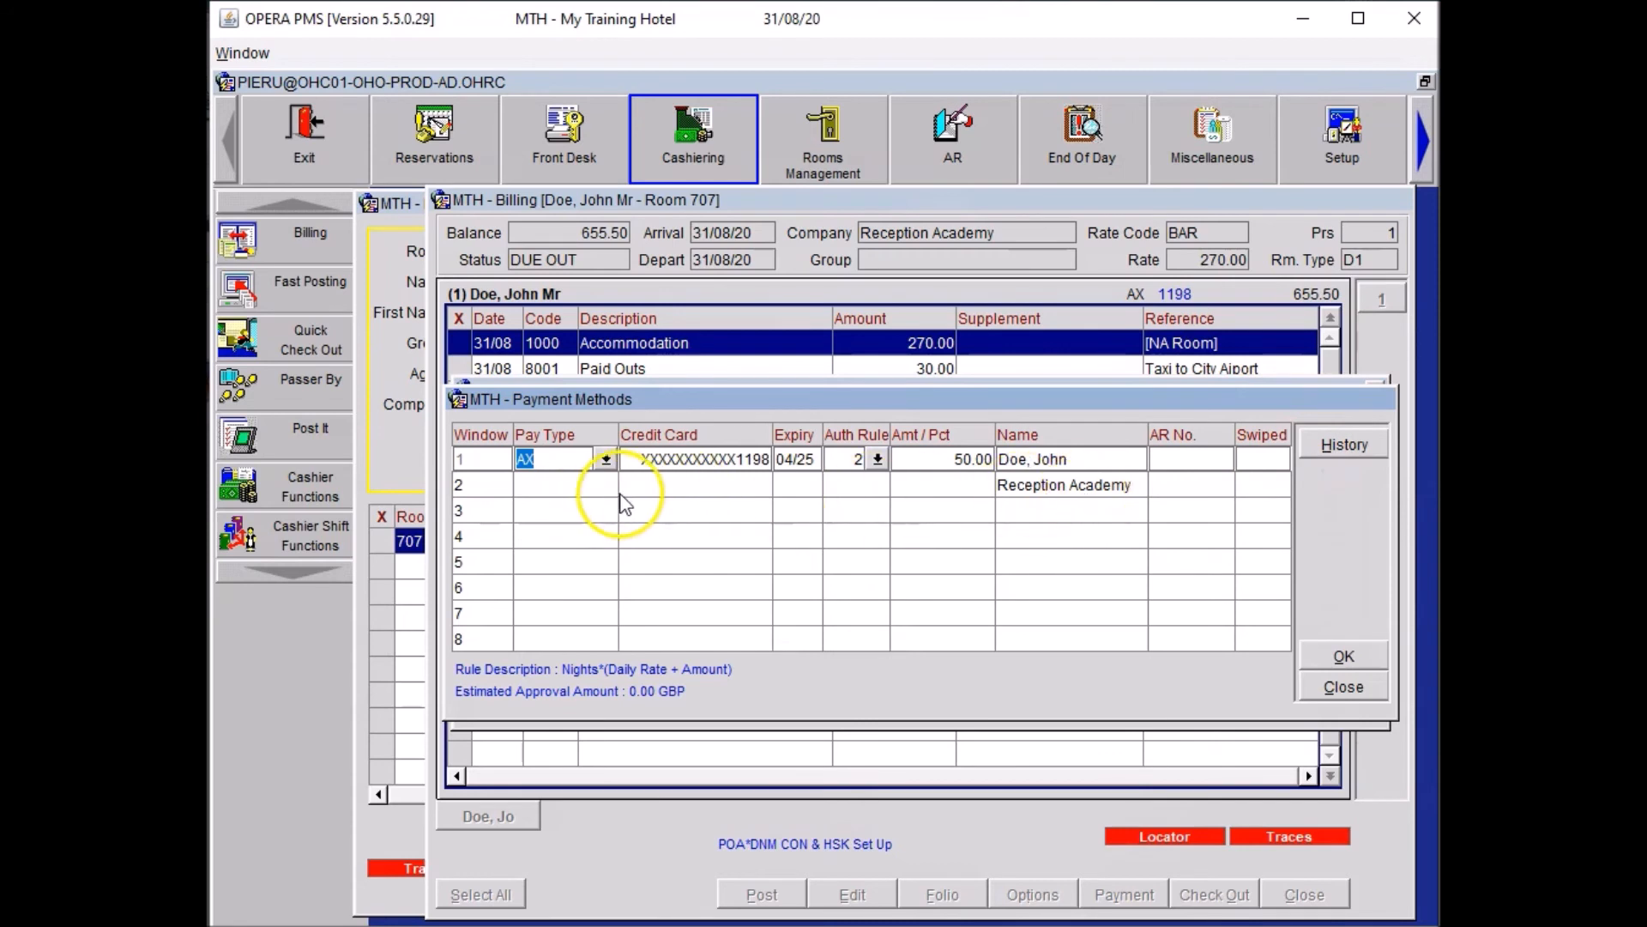
left_click(578, 484)
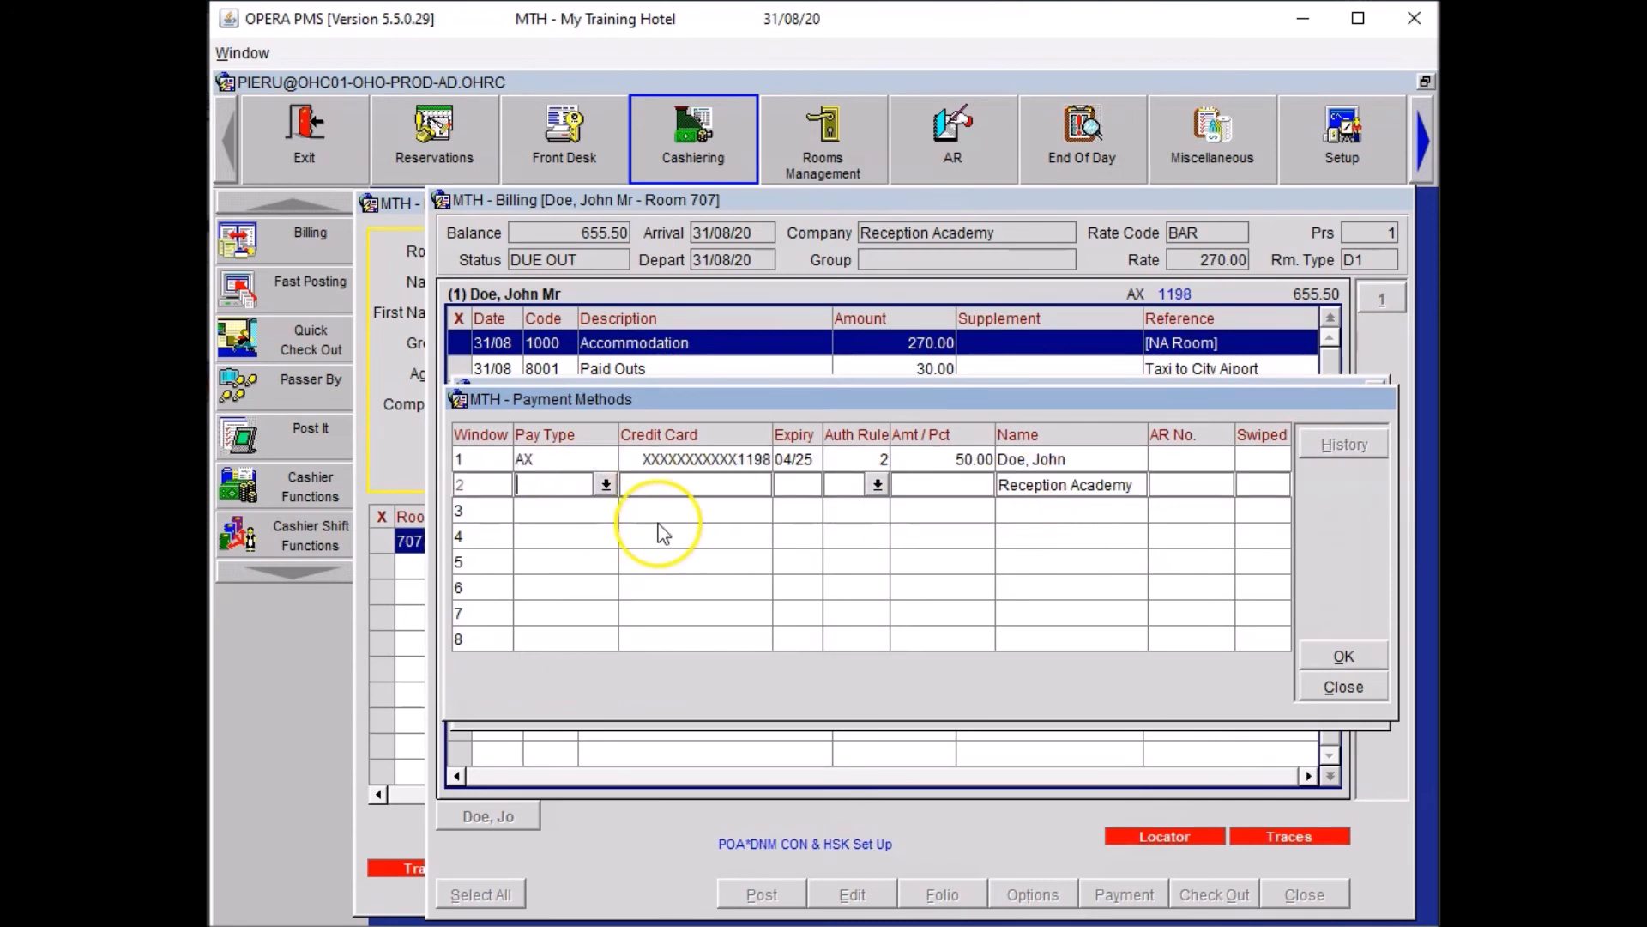
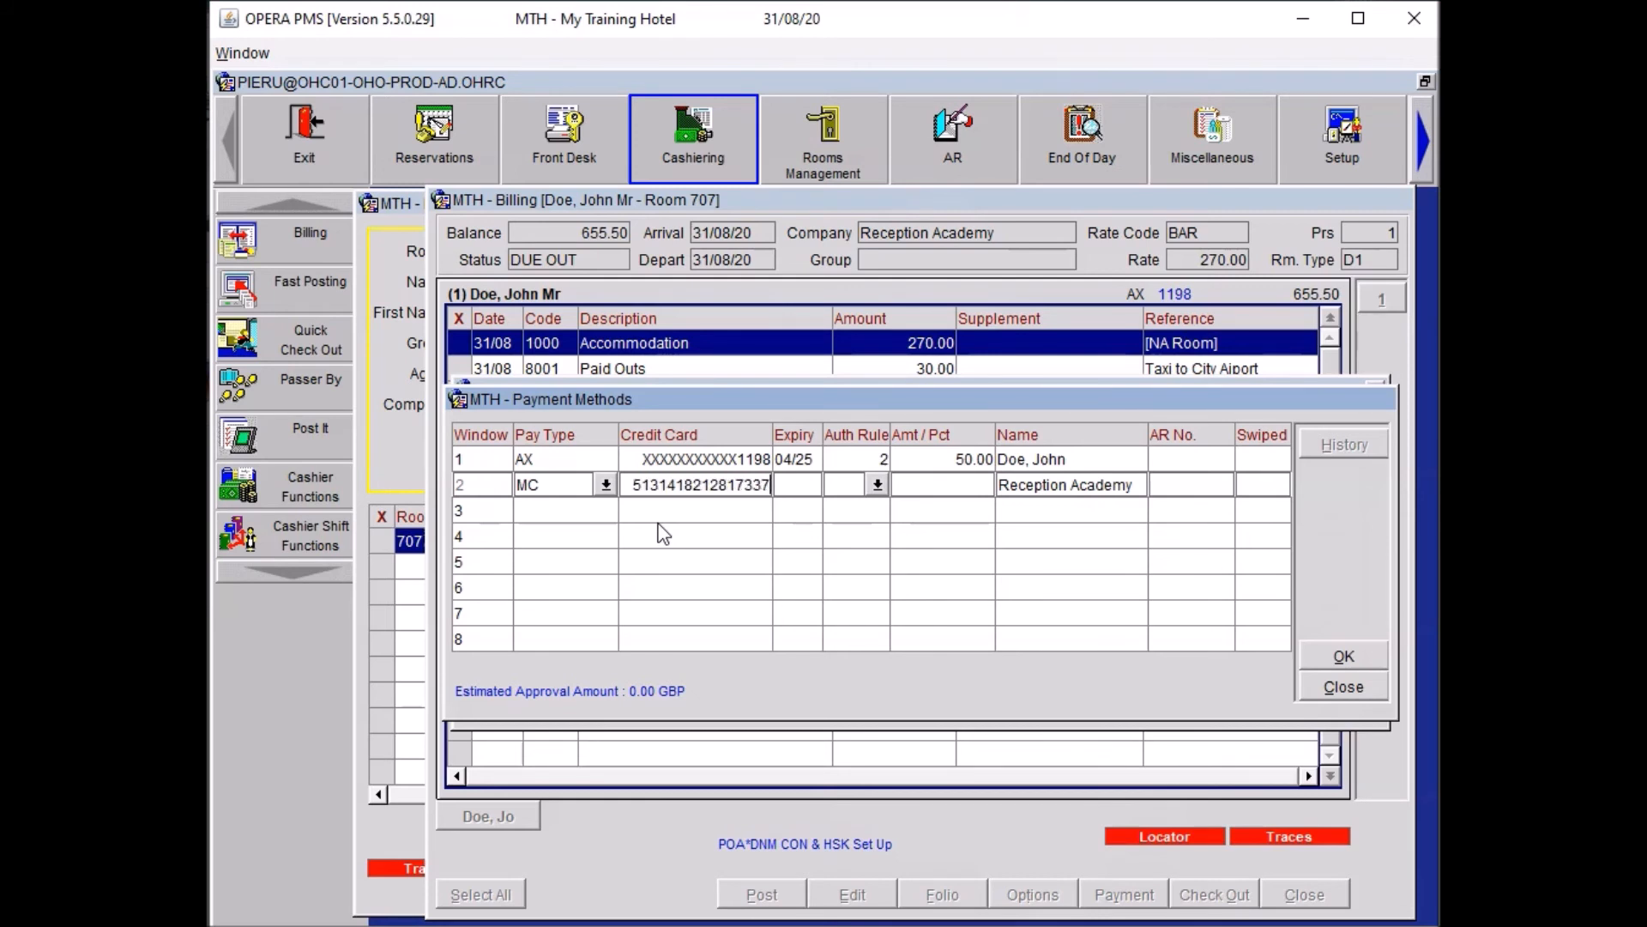
key("Tab")
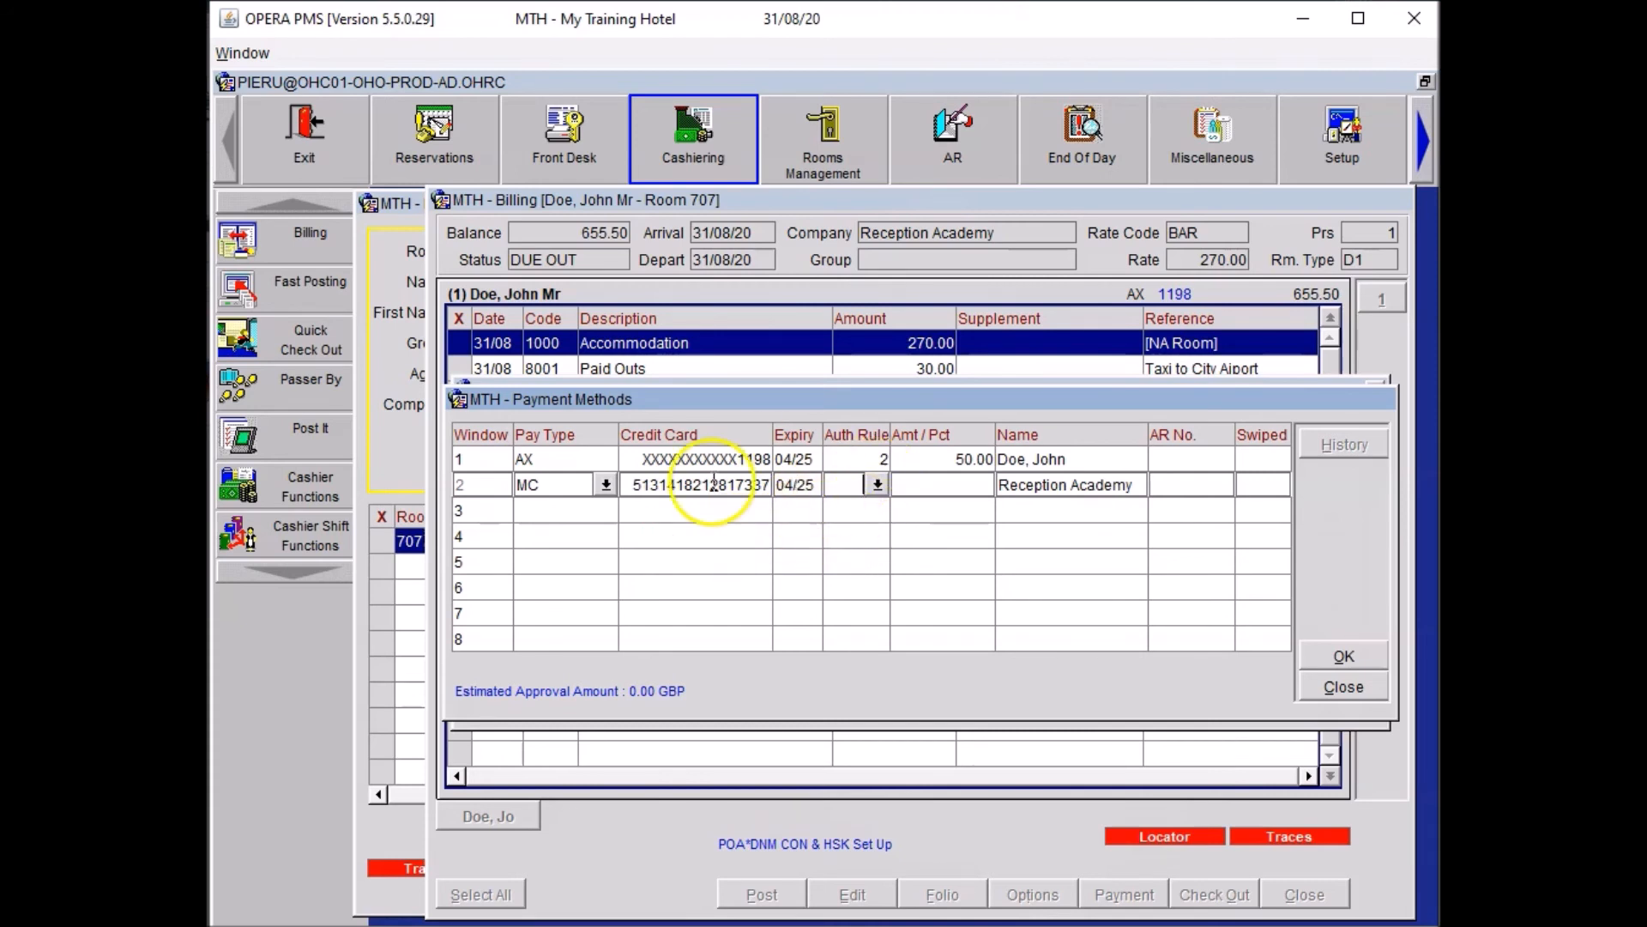
left_click(877, 485)
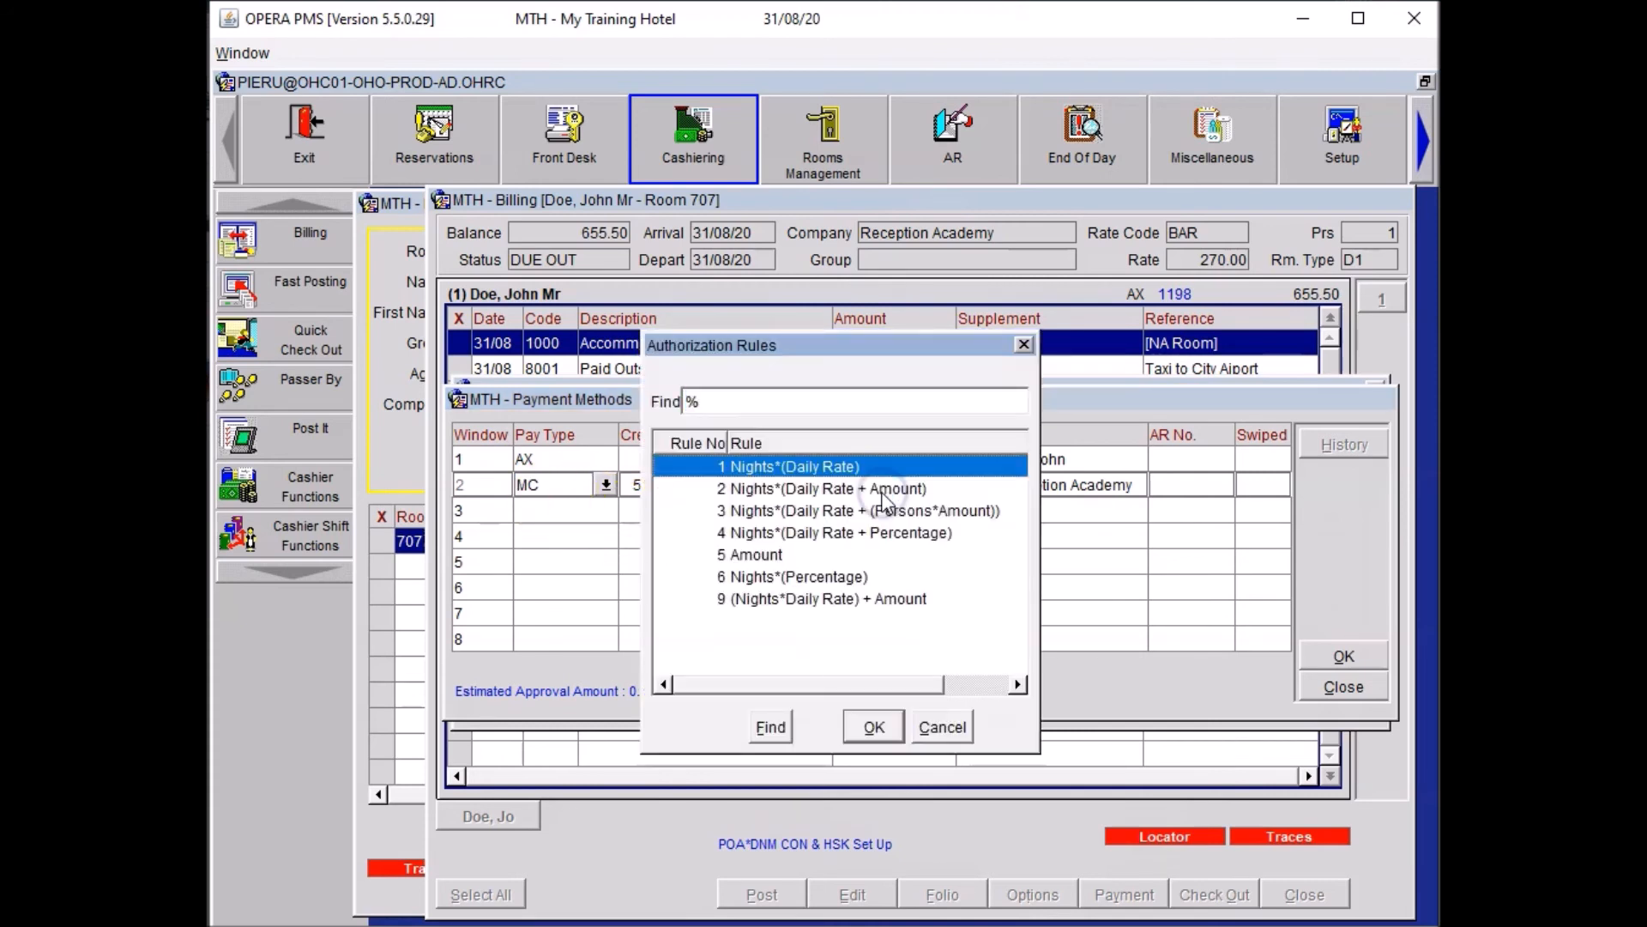
left_click(822, 489)
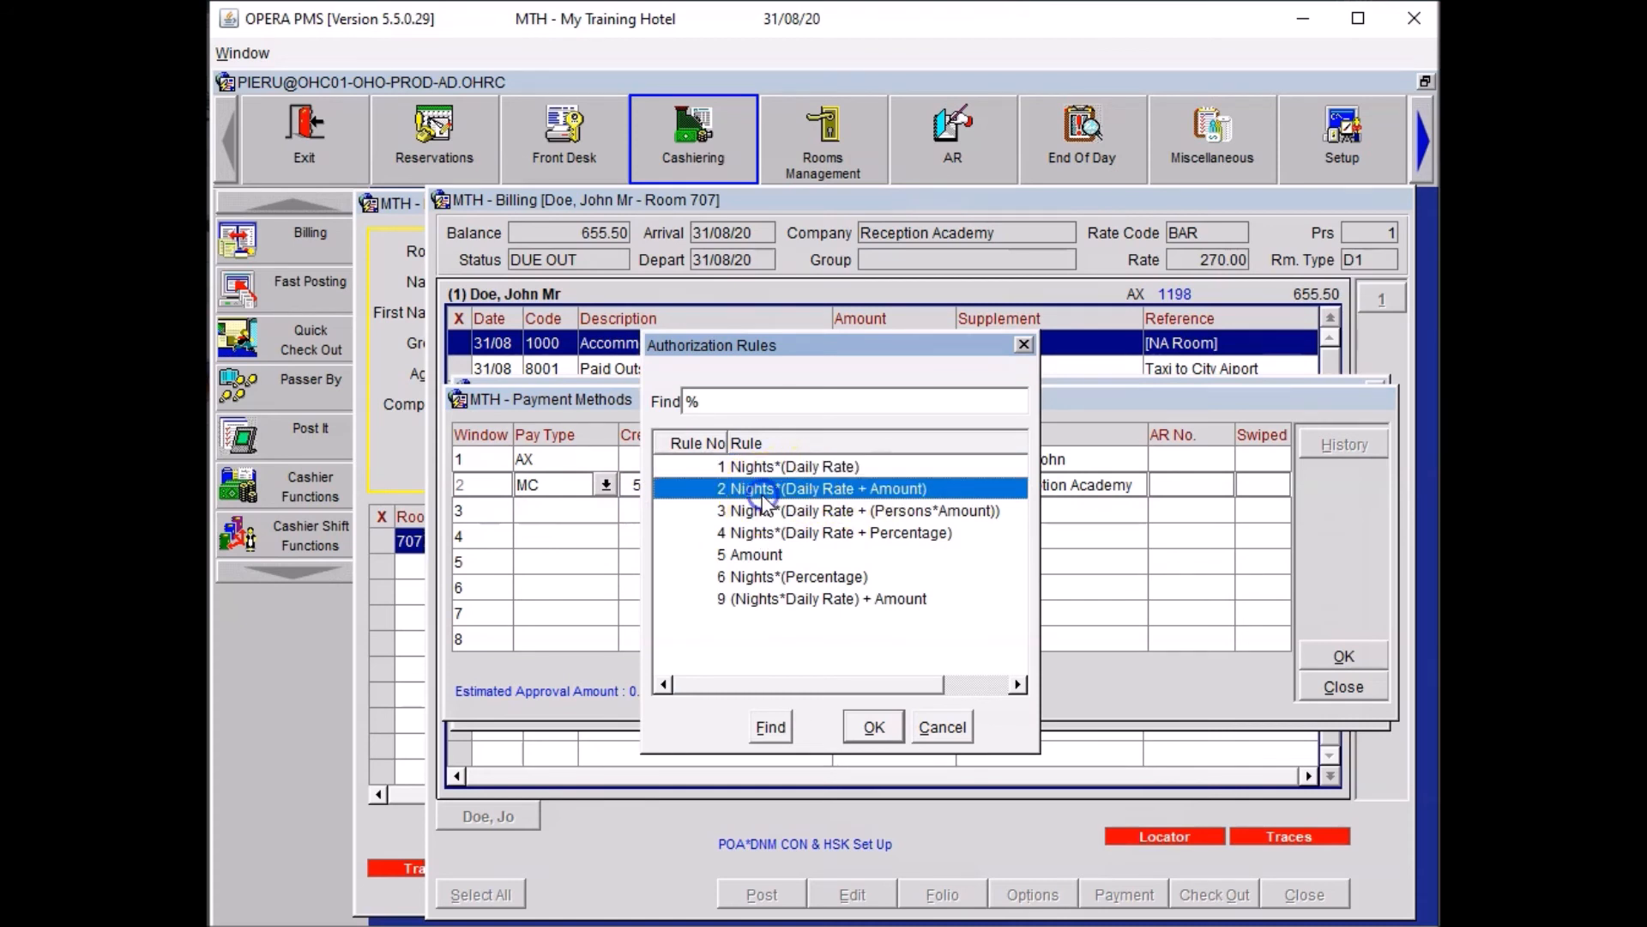
left_click(875, 727)
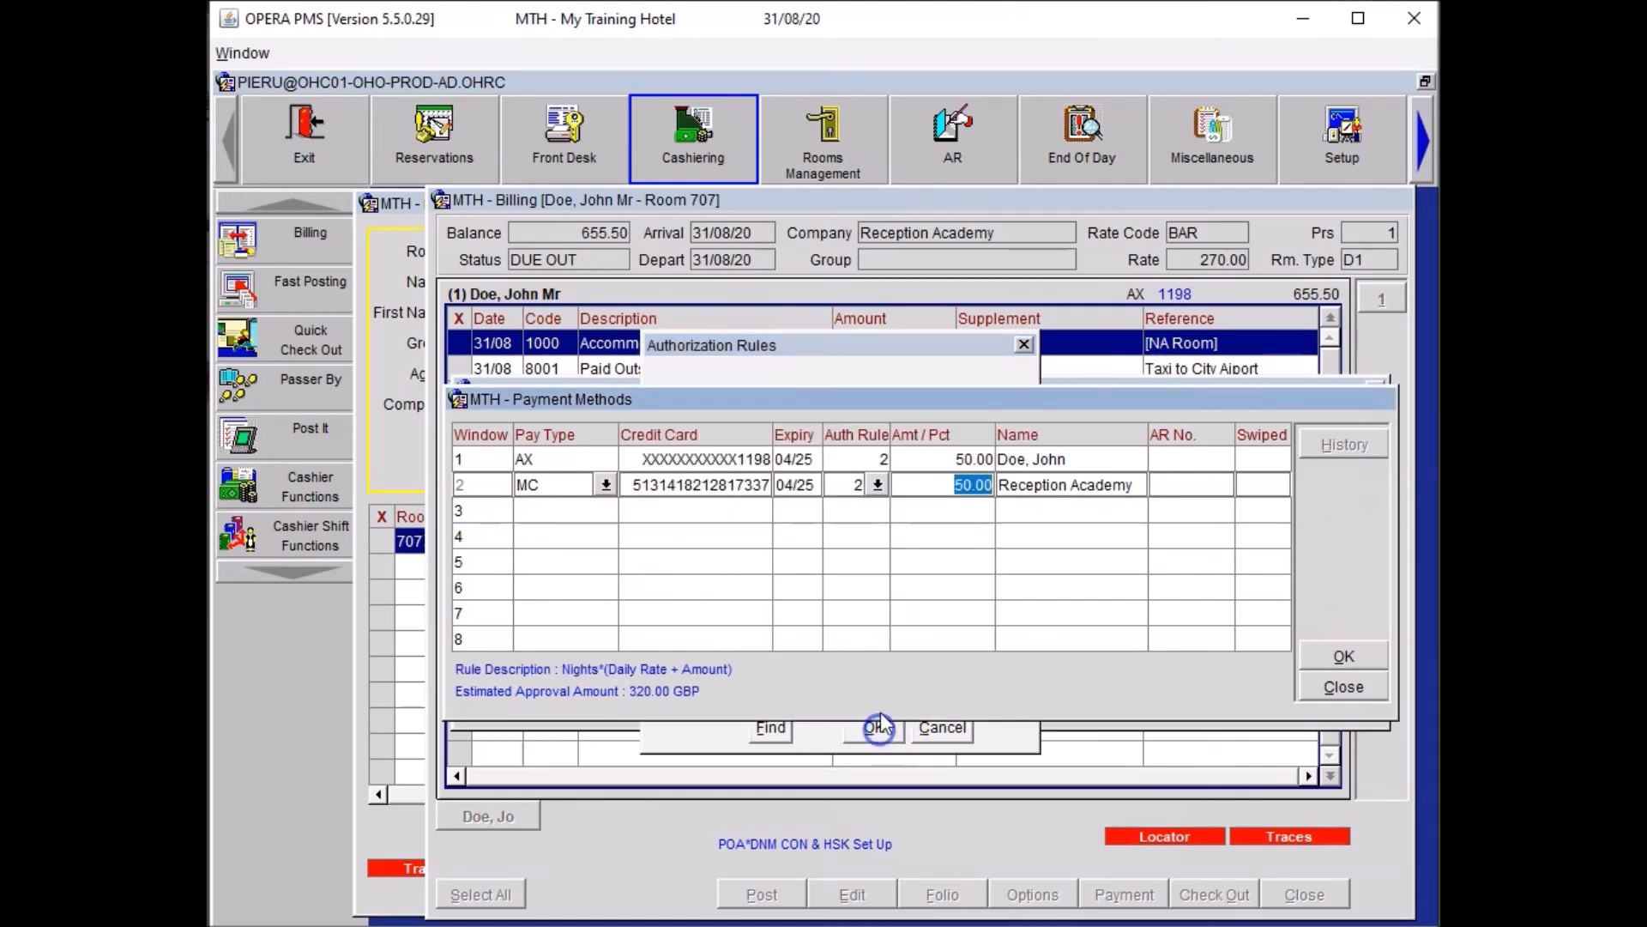
Set window 1 to the Amount authorization rule with 150.00 and save the payment methods.
left_click(876, 463)
left_click(877, 457)
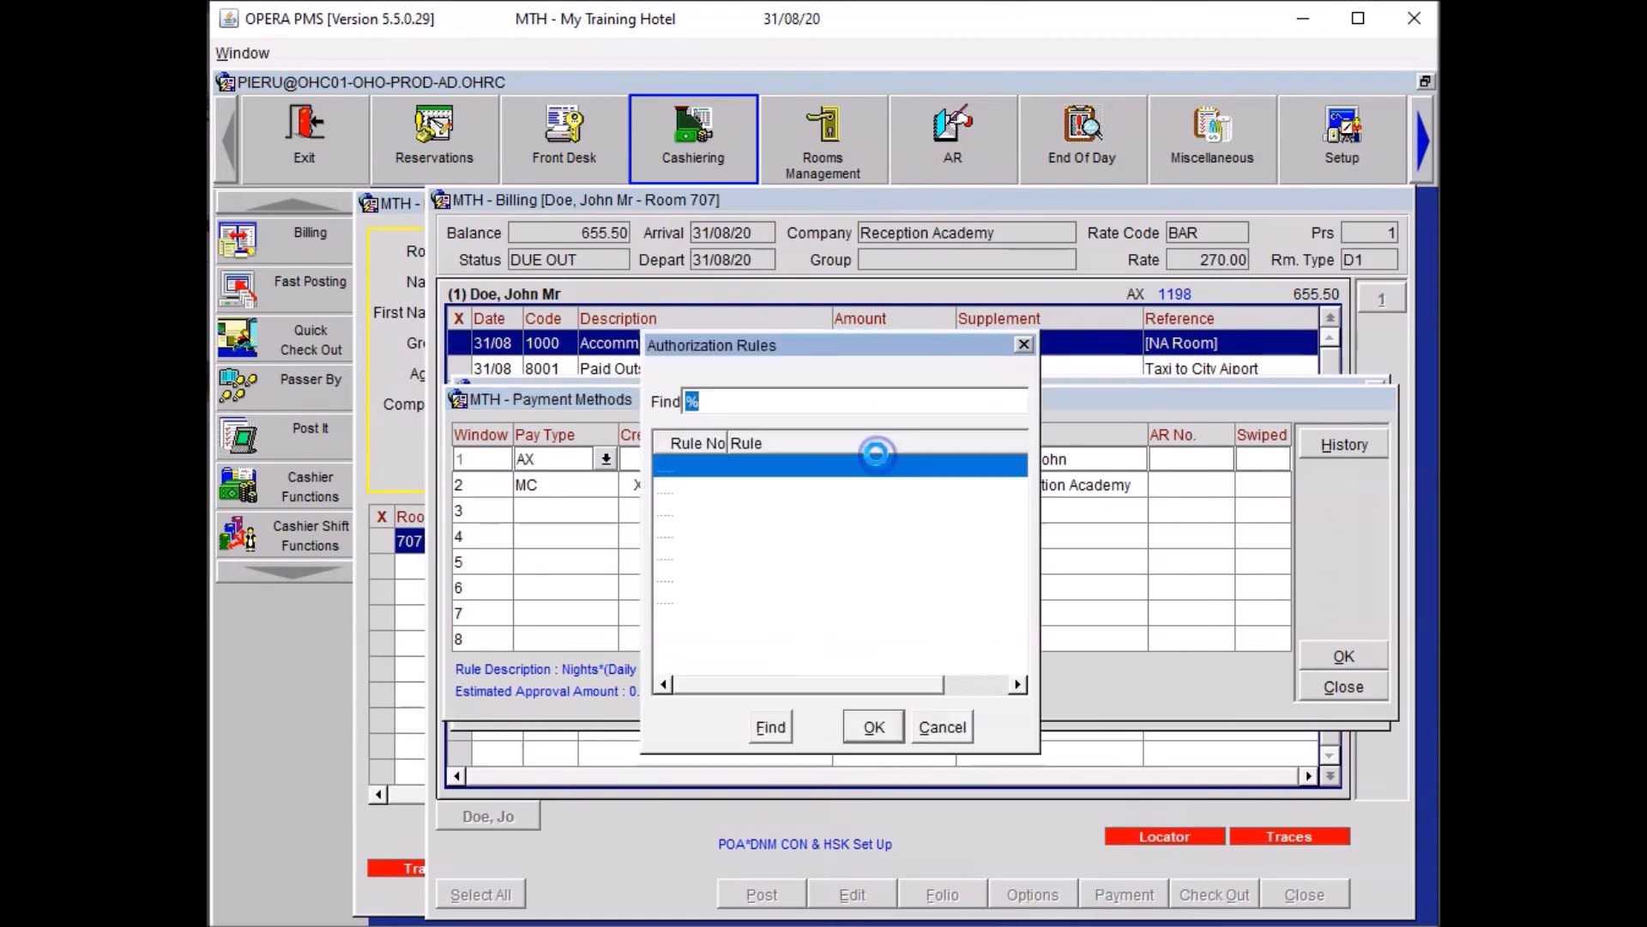
left_click(755, 554)
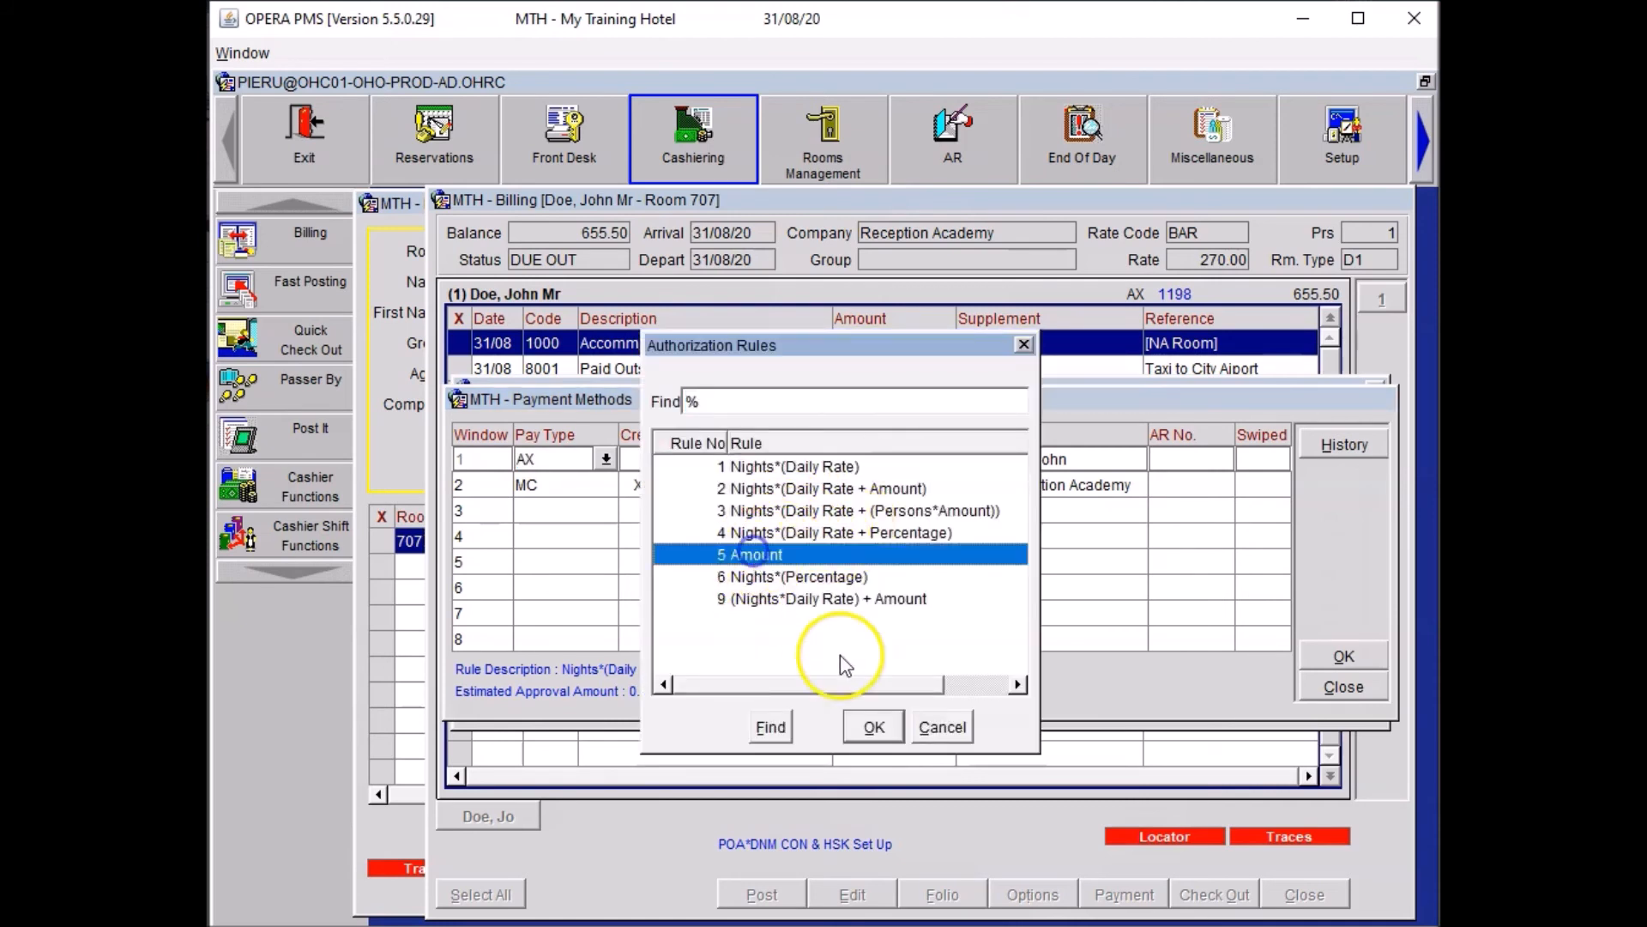
left_click(867, 735)
type("01")
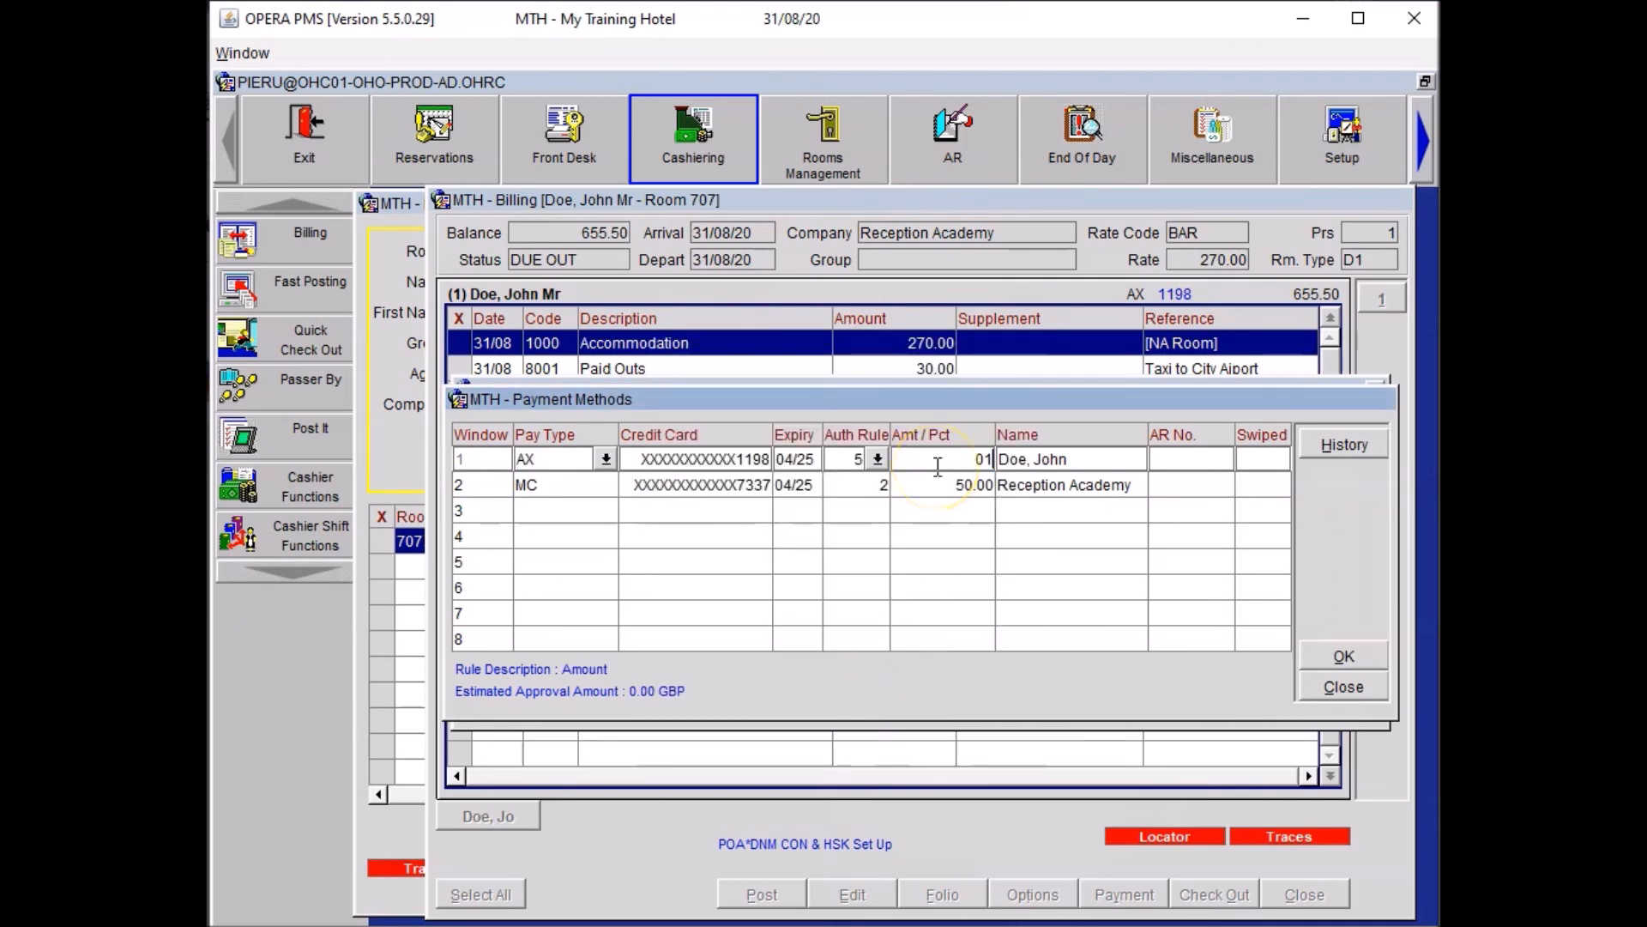
key("BackSpace")
key("BackSpace")
type("150")
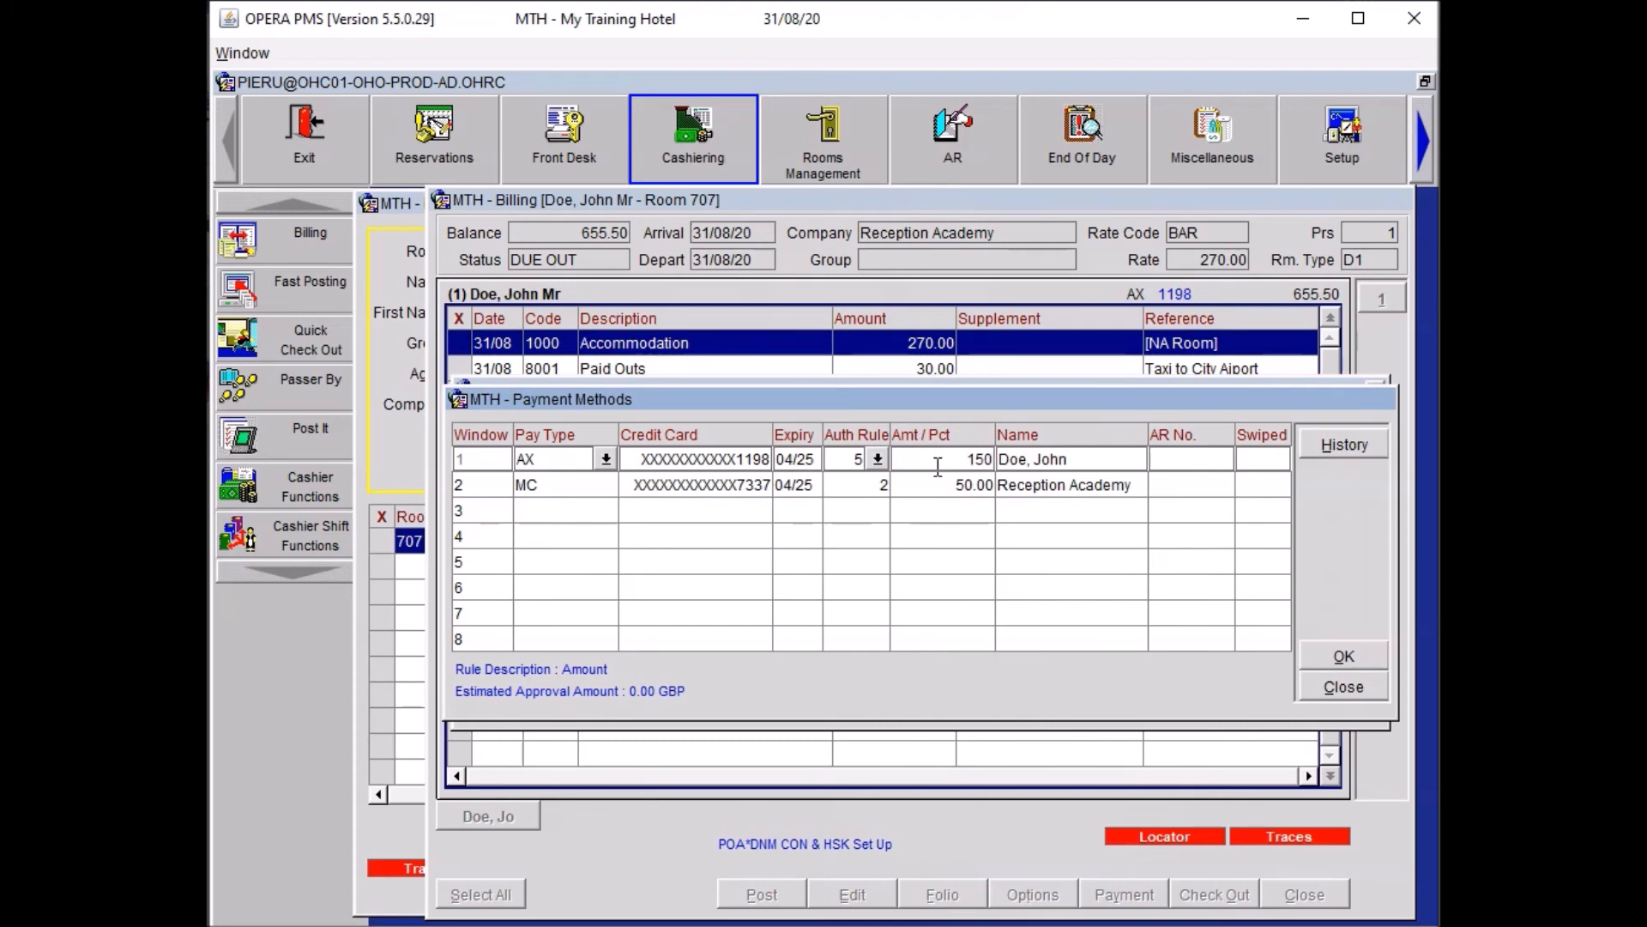
key("Tab")
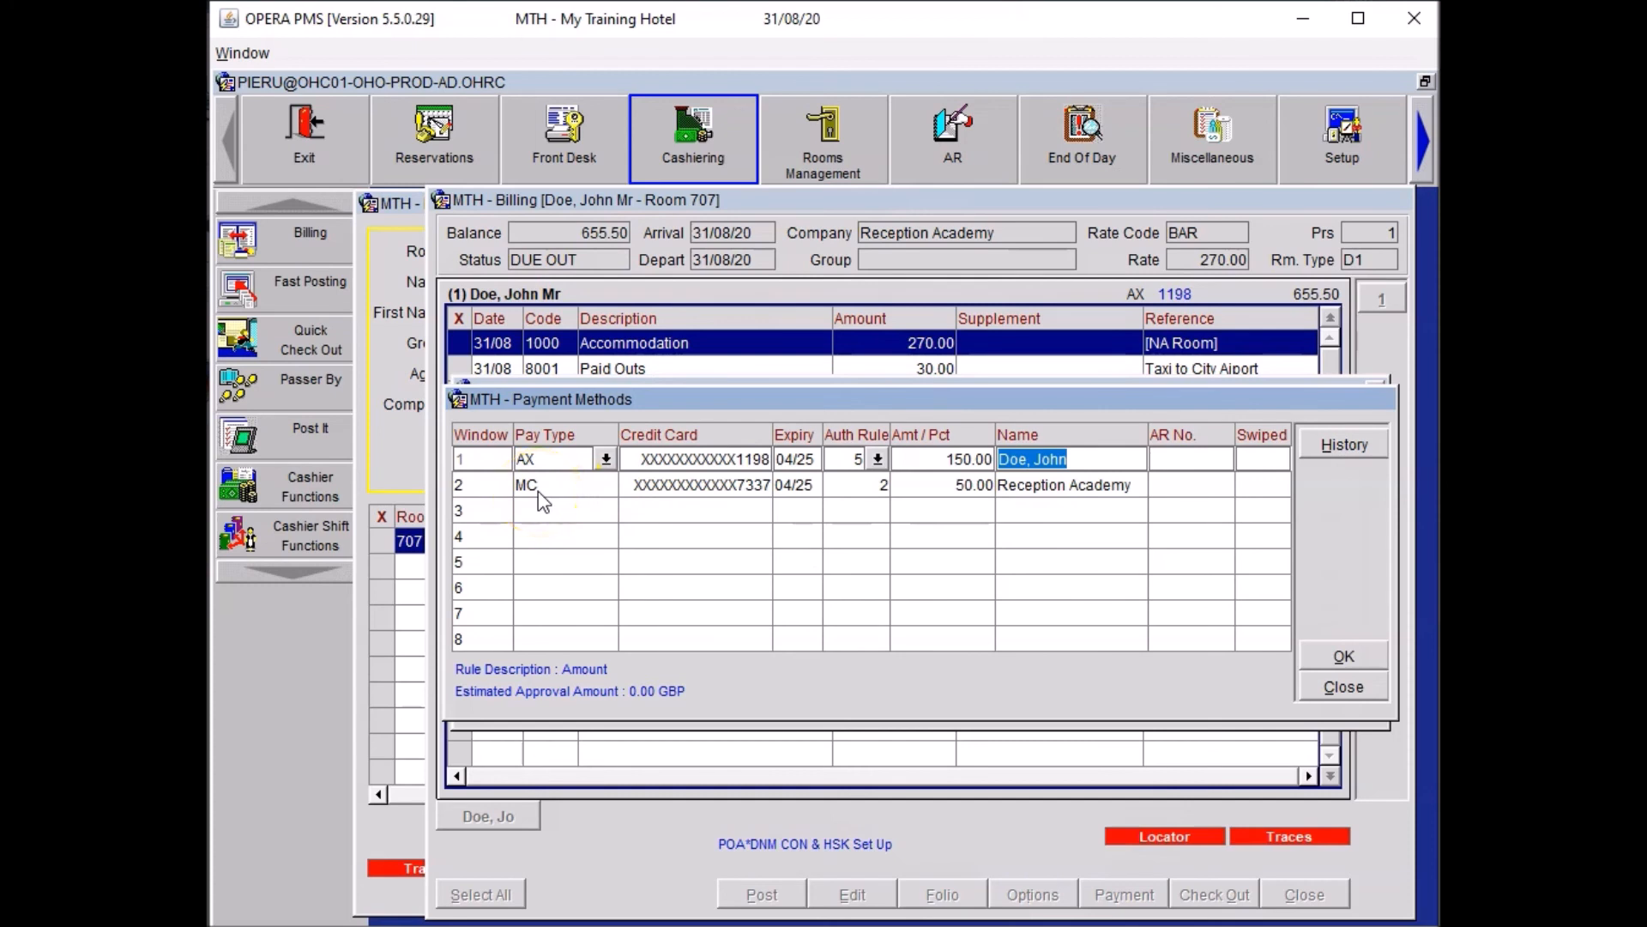
left_click(550, 642)
left_click(1343, 657)
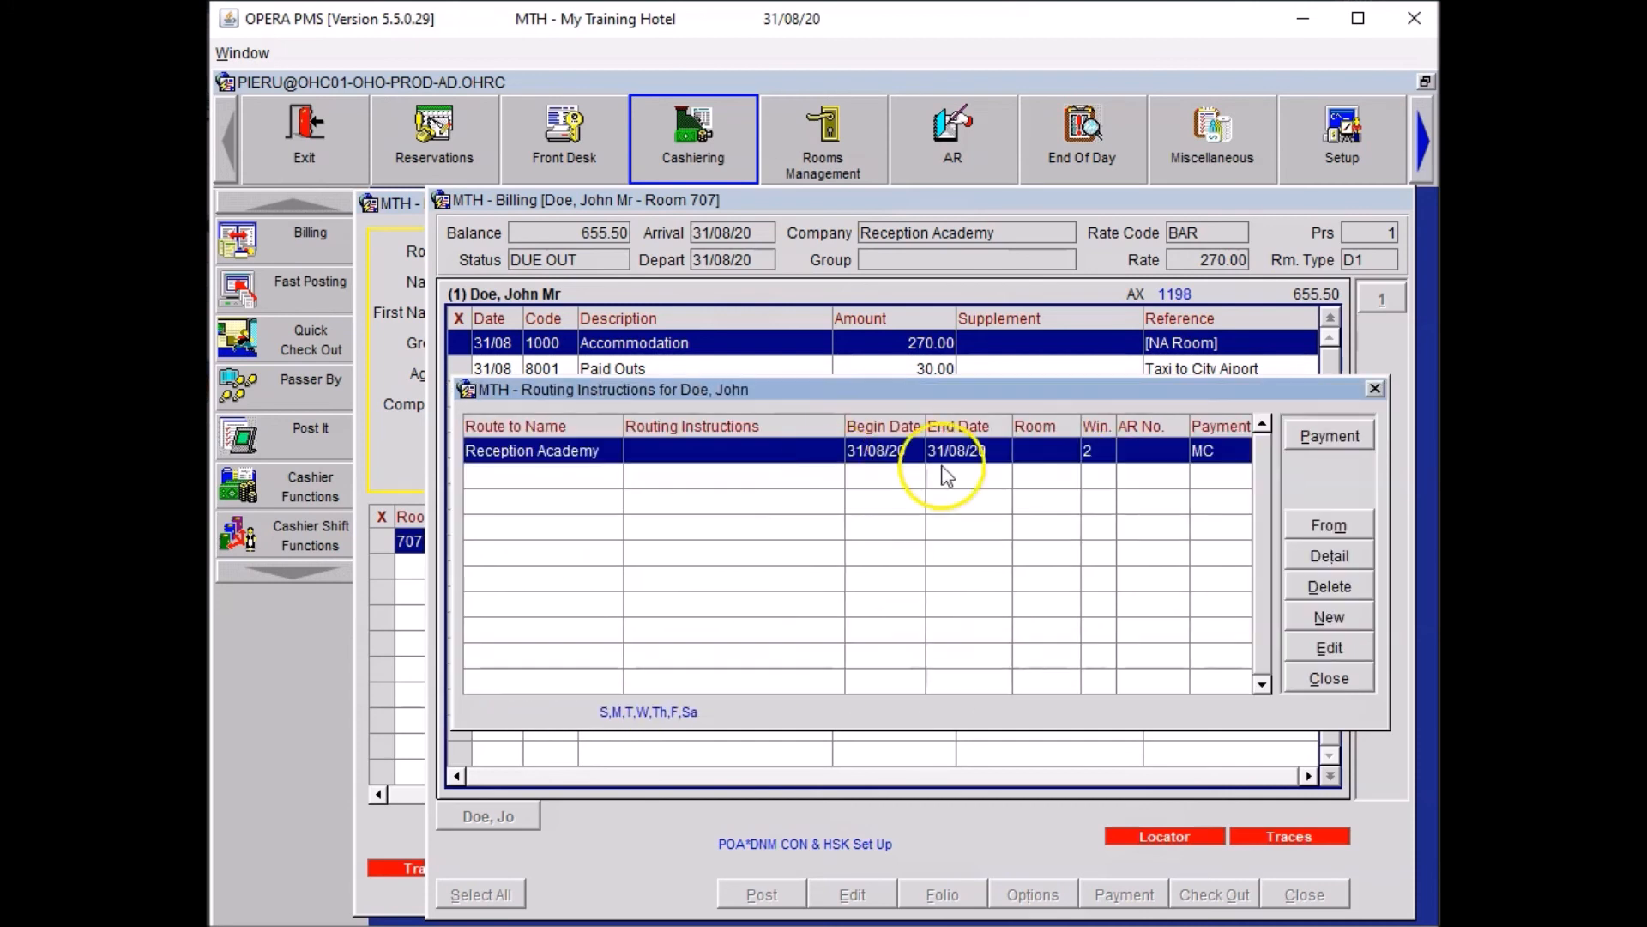
Close Routing without refreshing folios and create a second folio window.
left_click(1330, 678)
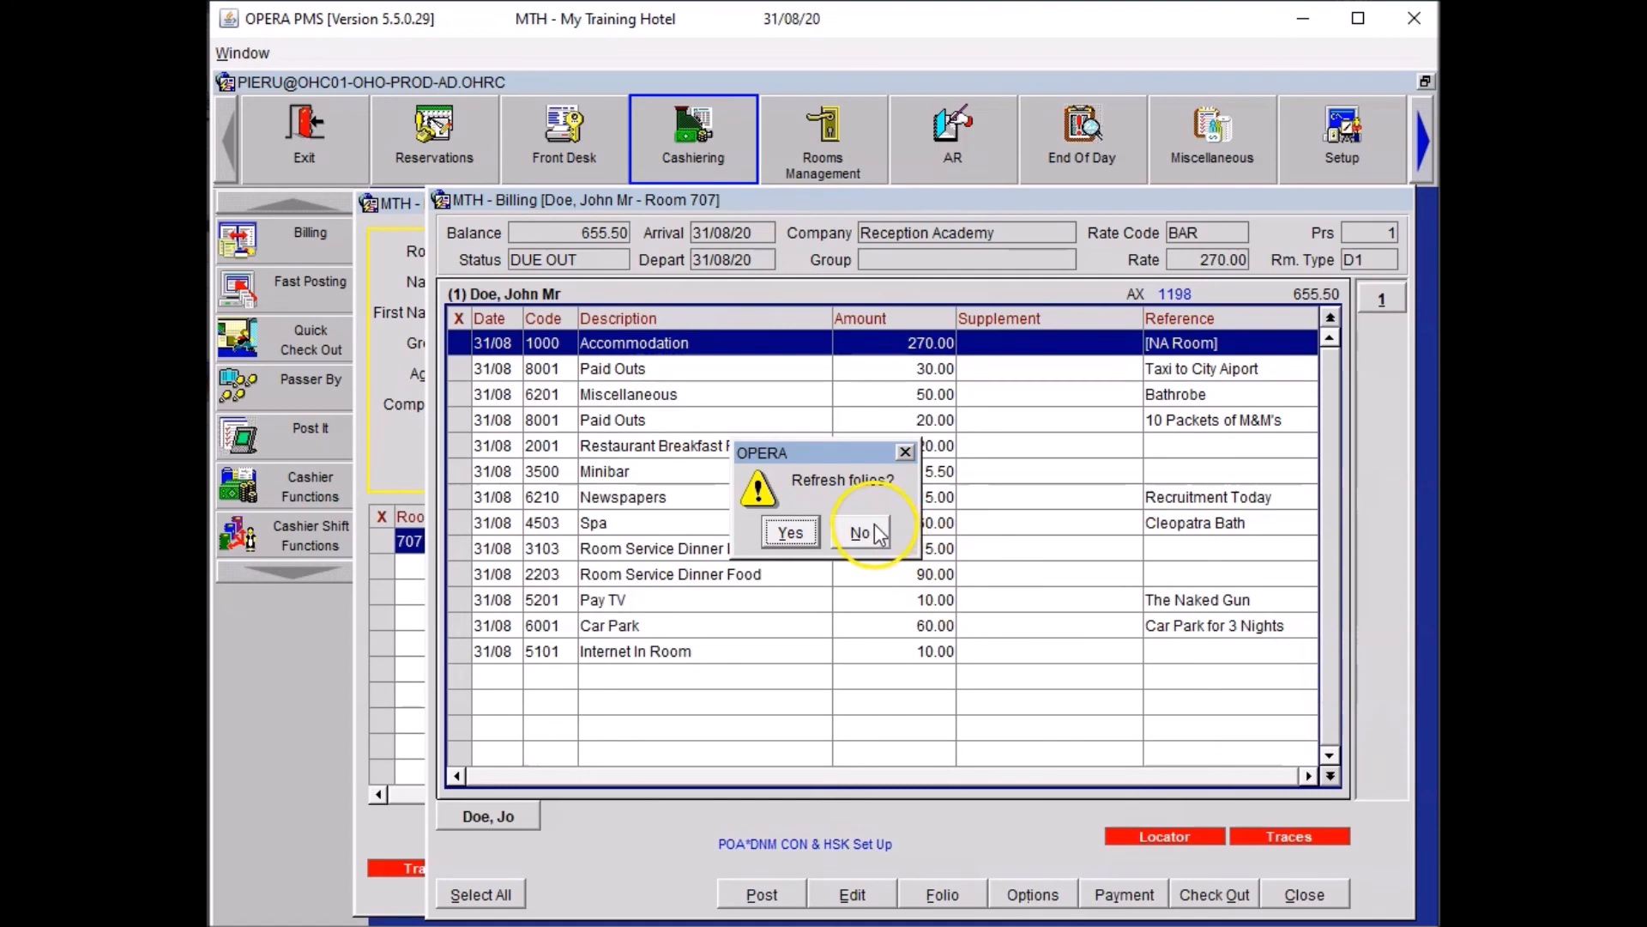
left_click(861, 533)
left_click(918, 691)
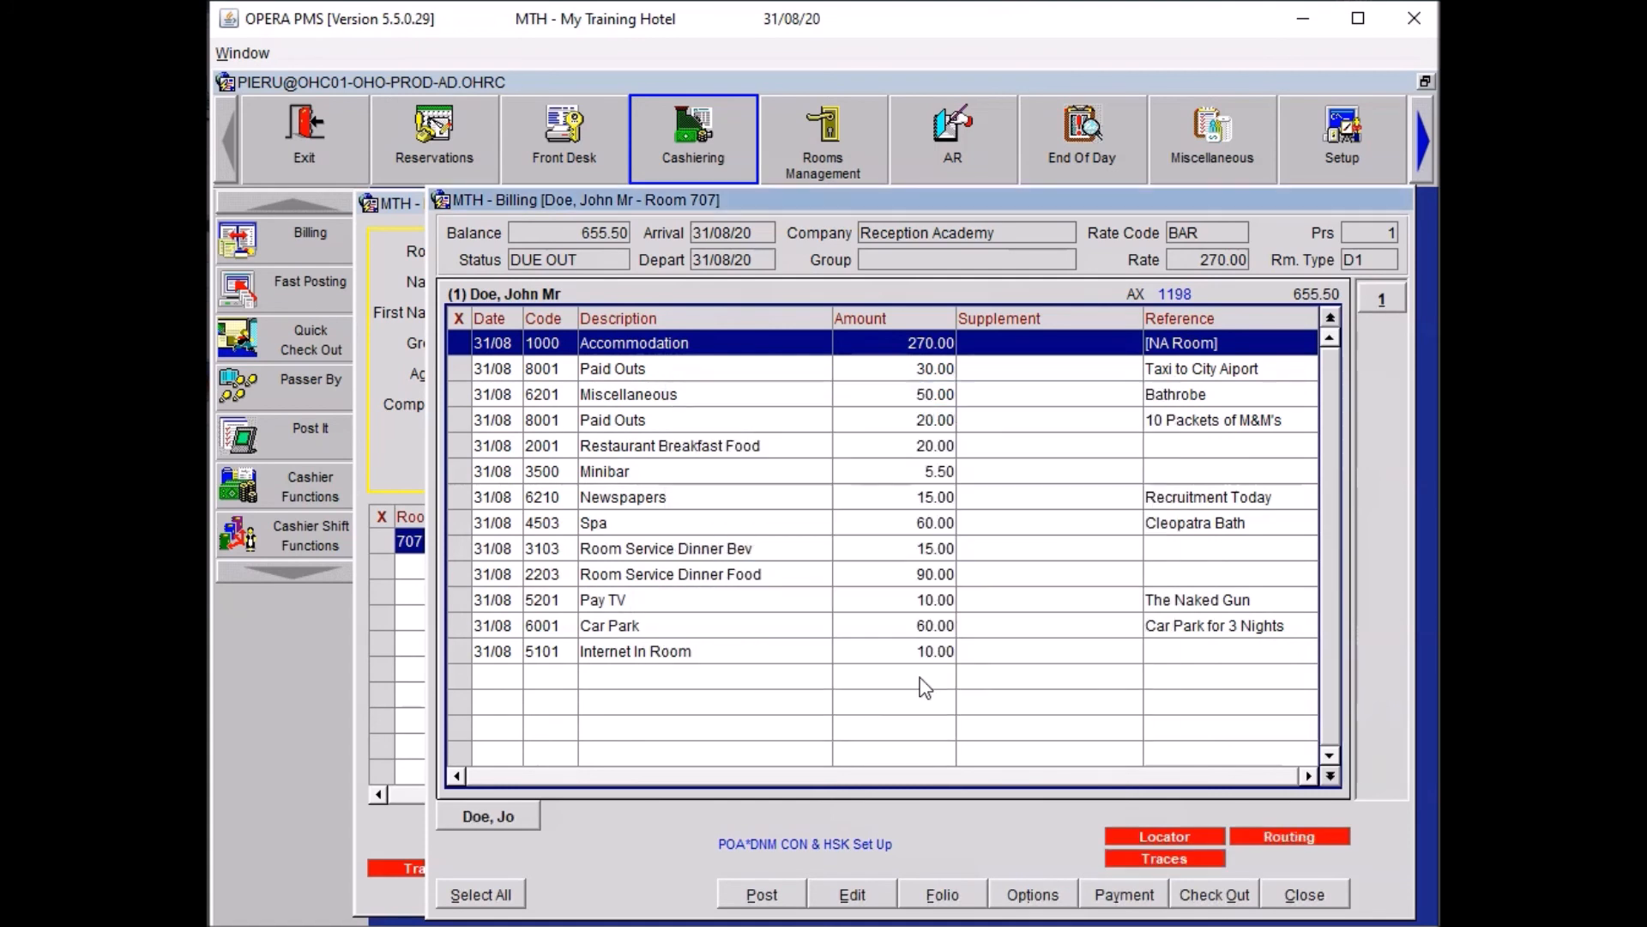
right_click(839, 394)
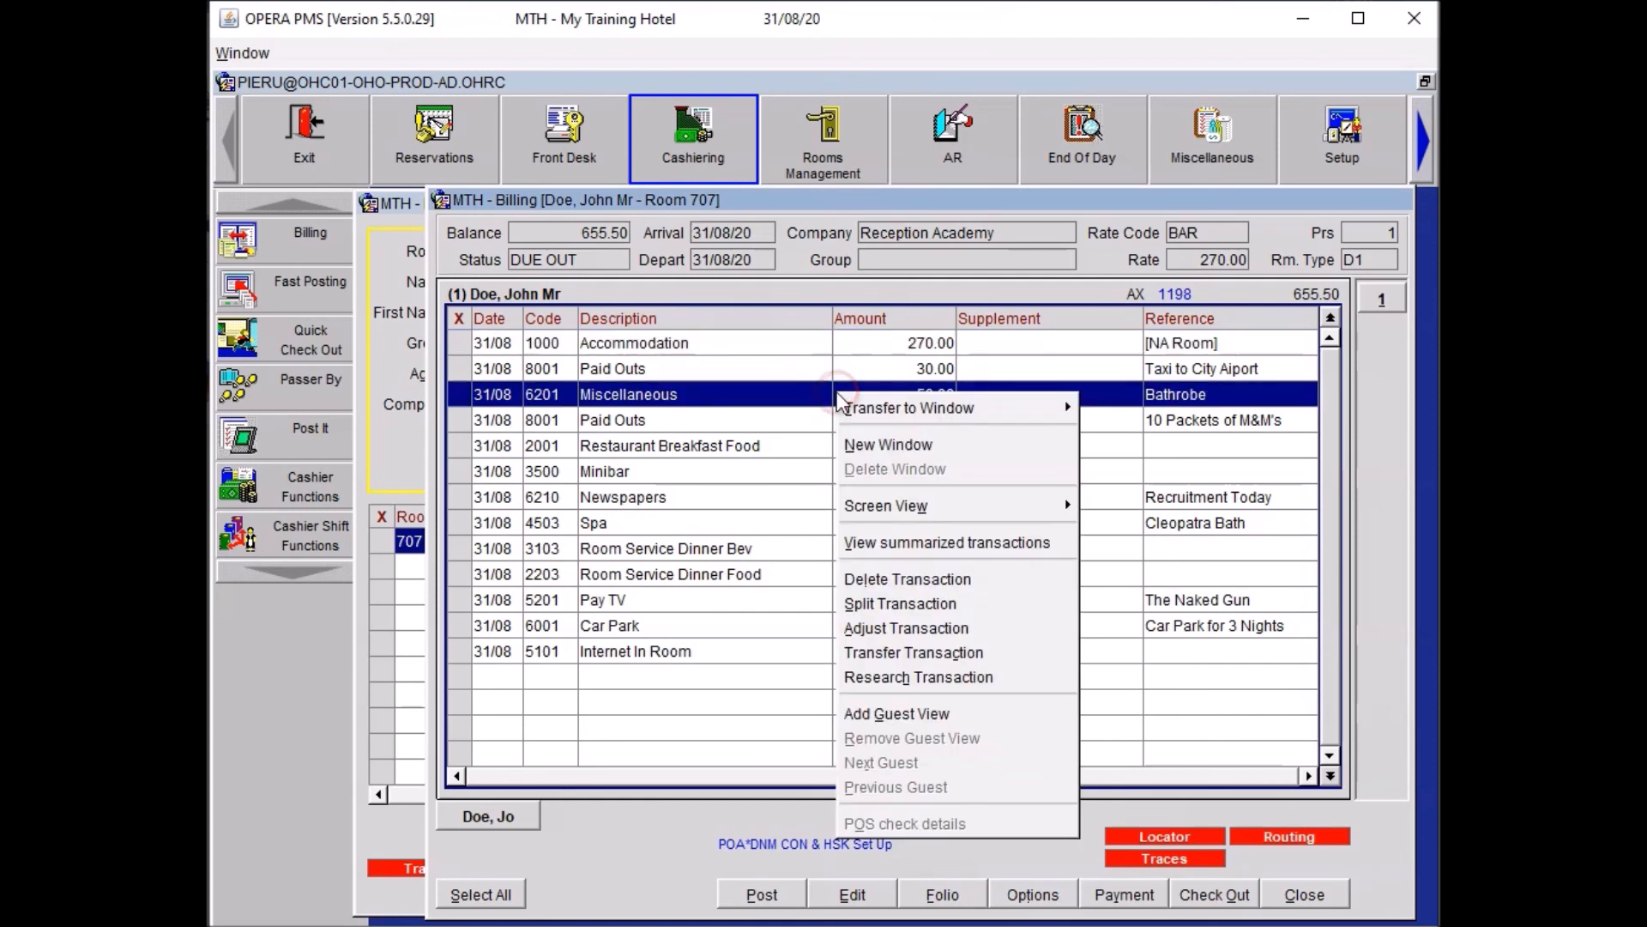
left_click(896, 443)
Move Accommodation, Breakfast, both Room Service Dinner charges and the 20.00 Paid Out to window 2.
left_click(673, 344)
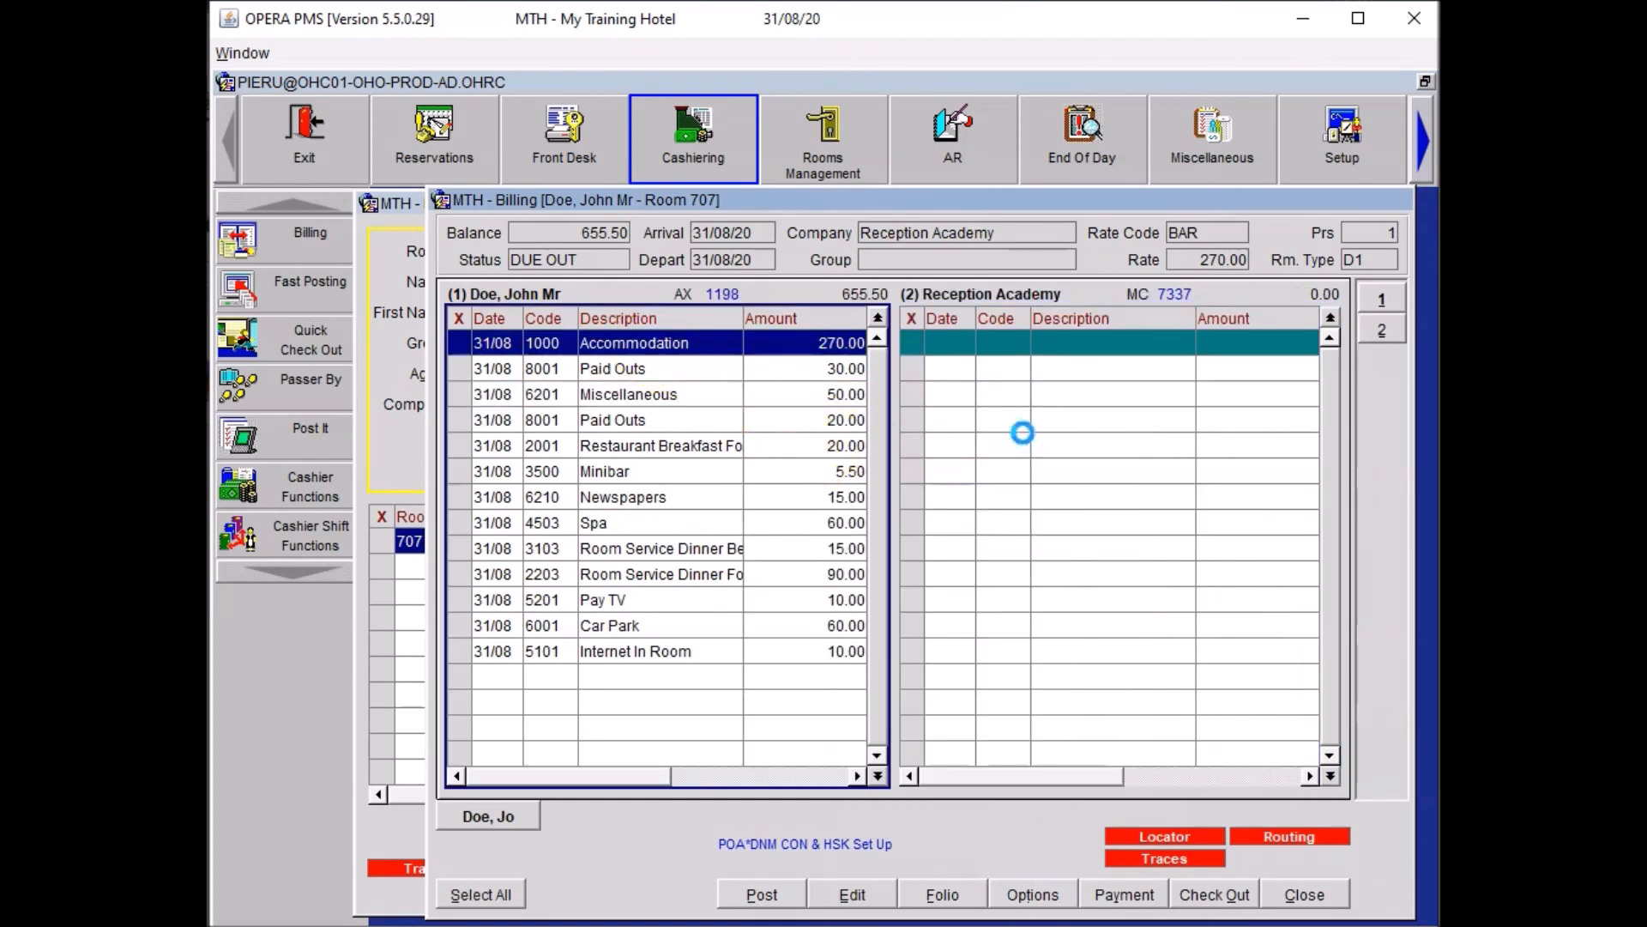
left_click_drag(717, 422, 1072, 437)
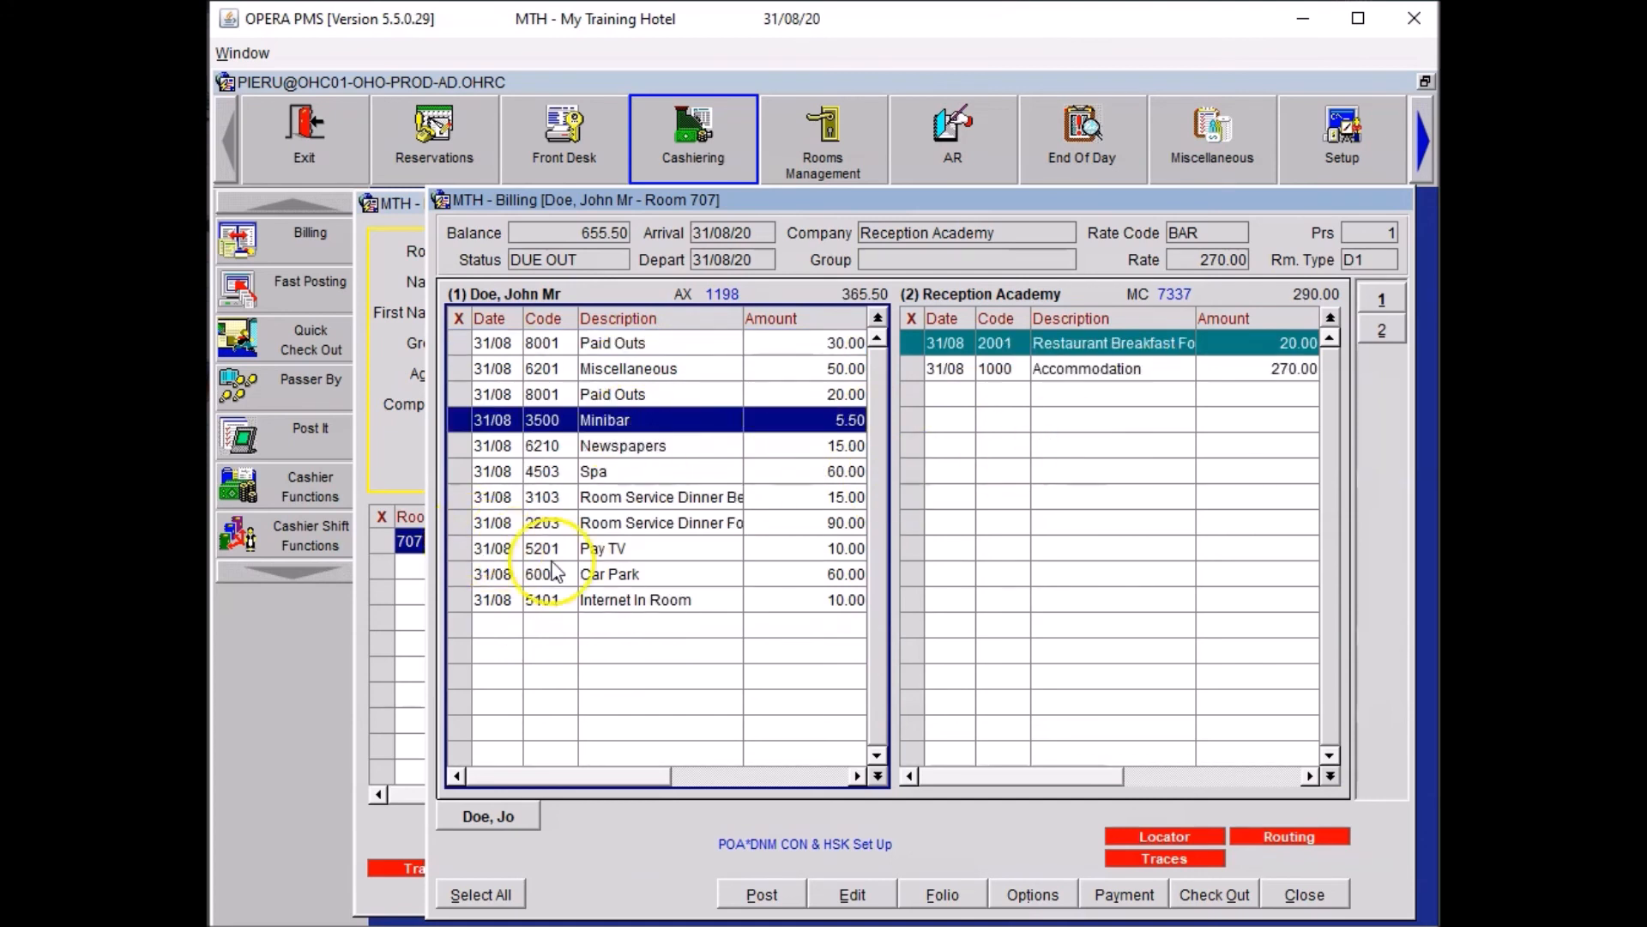
left_click(456, 496)
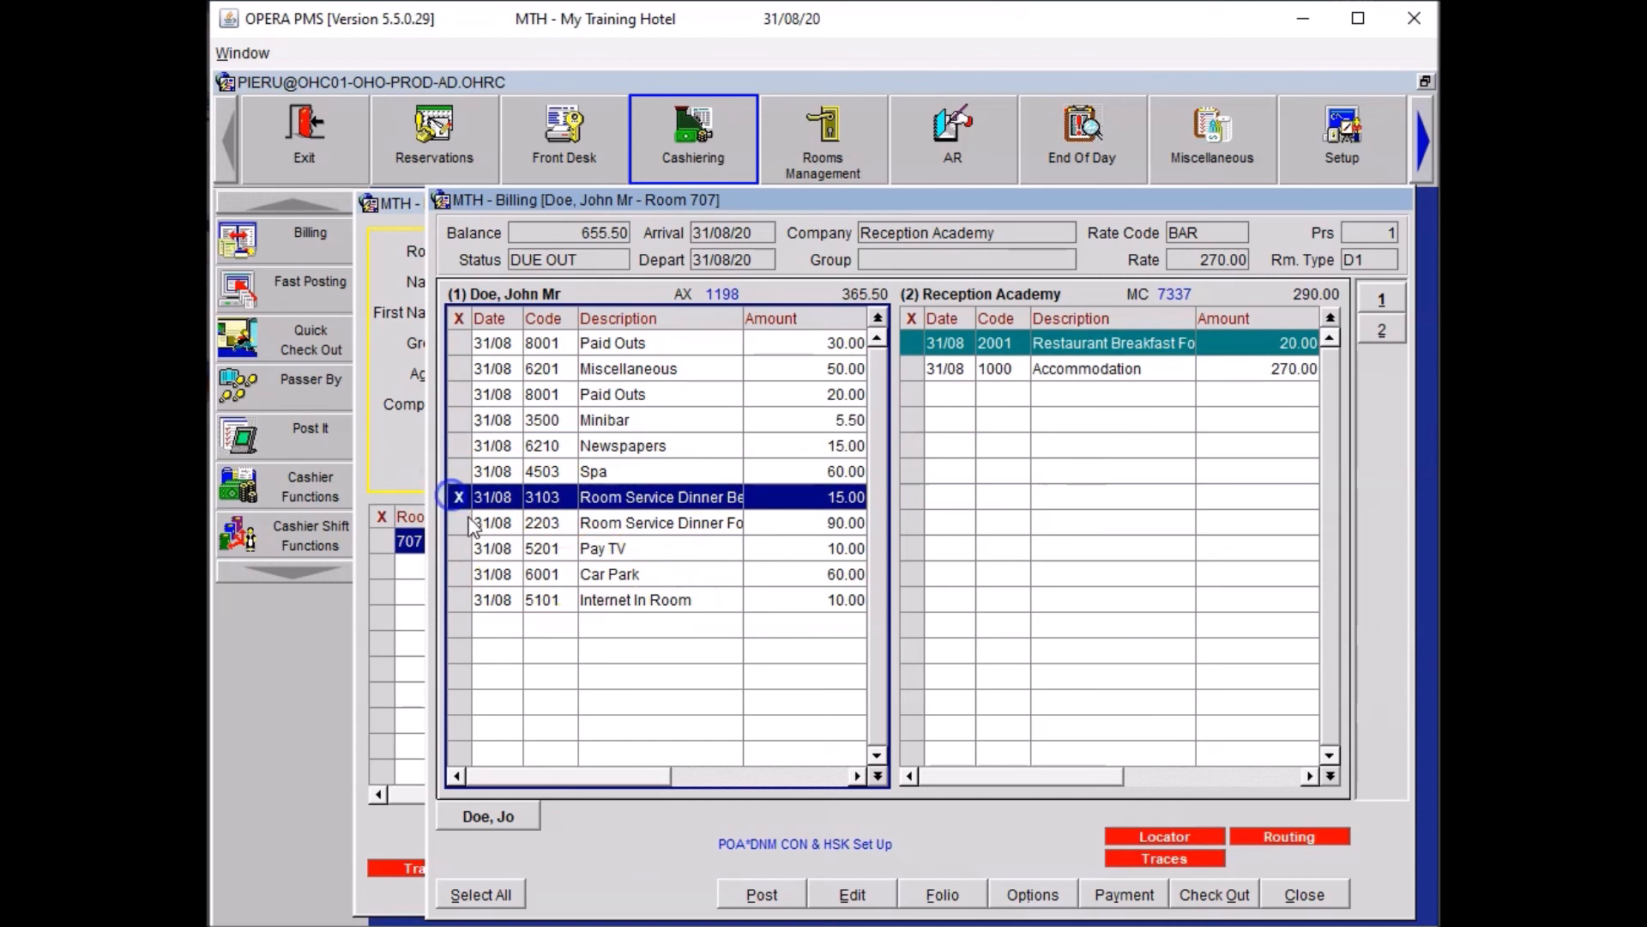
left_click(468, 524)
left_click_drag(631, 497, 1112, 453)
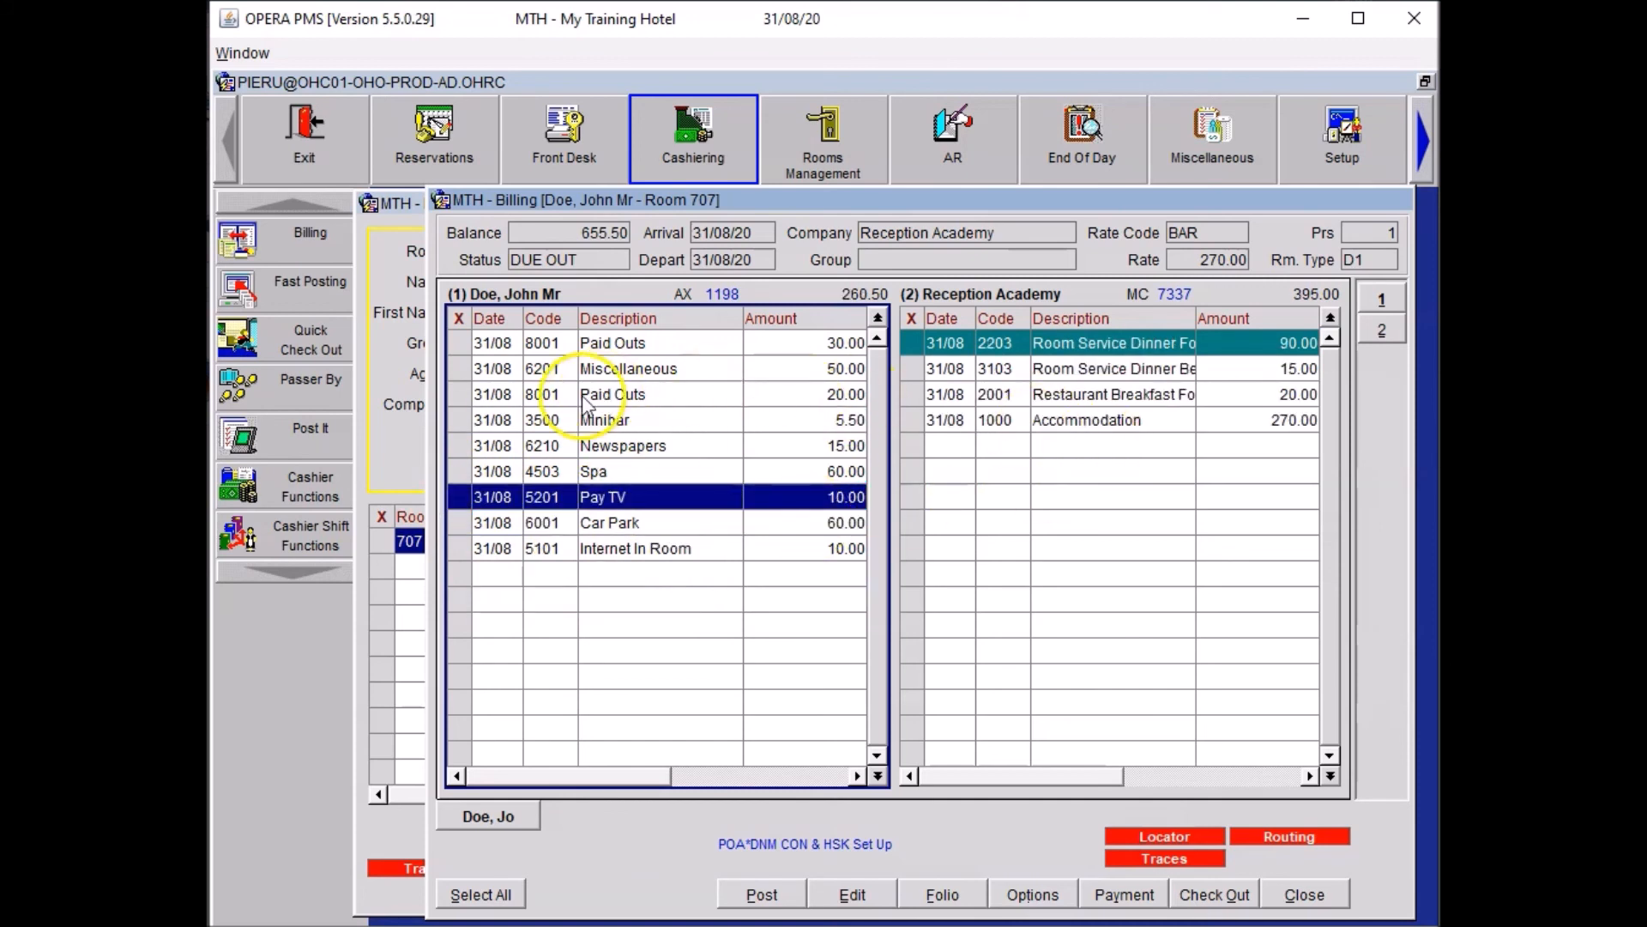
left_click(459, 393)
left_click_drag(584, 410, 991, 490)
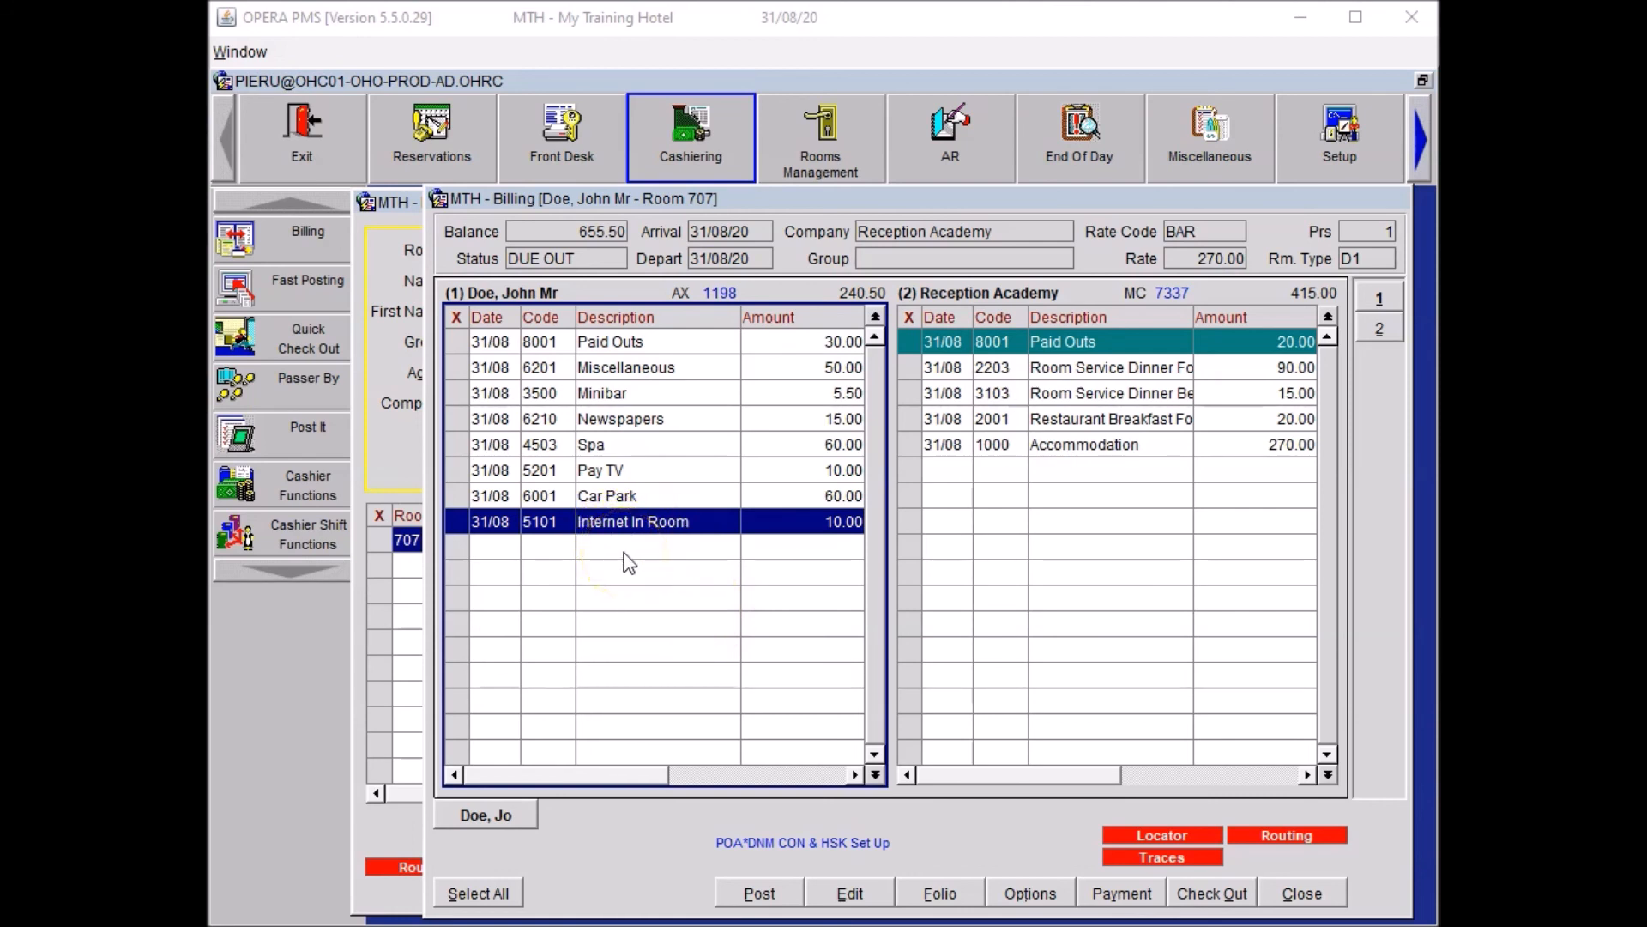
left_click(609, 446)
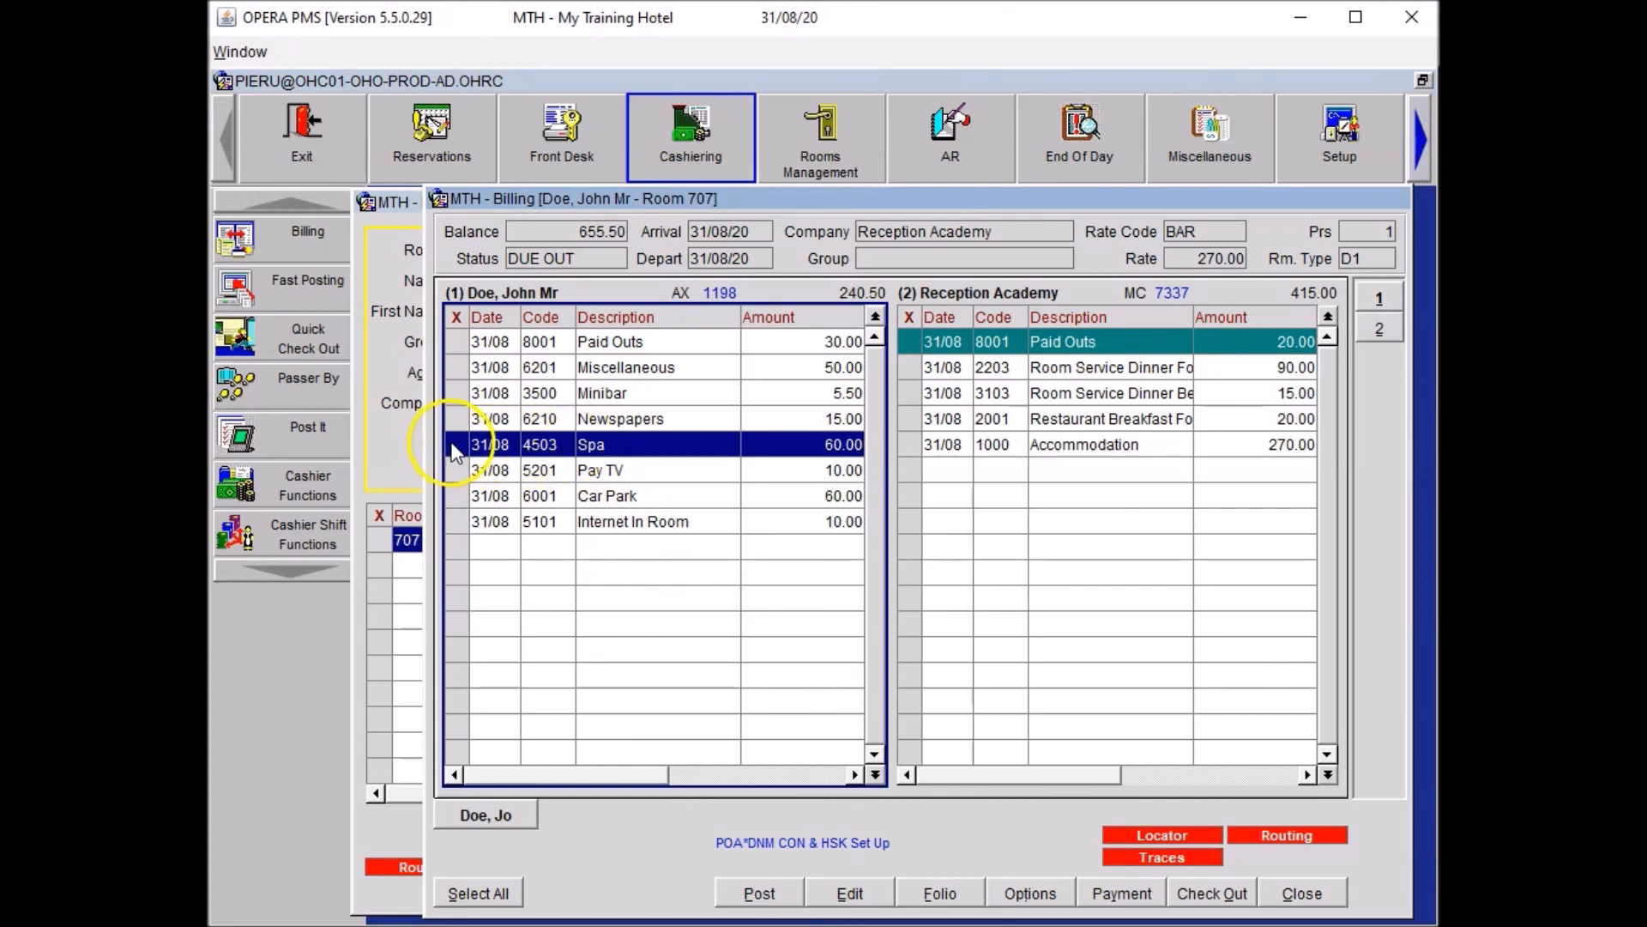
Start an adjustment on the 60.00 Spa charge using reason code REGG (regular guest discount).
right_click(542, 457)
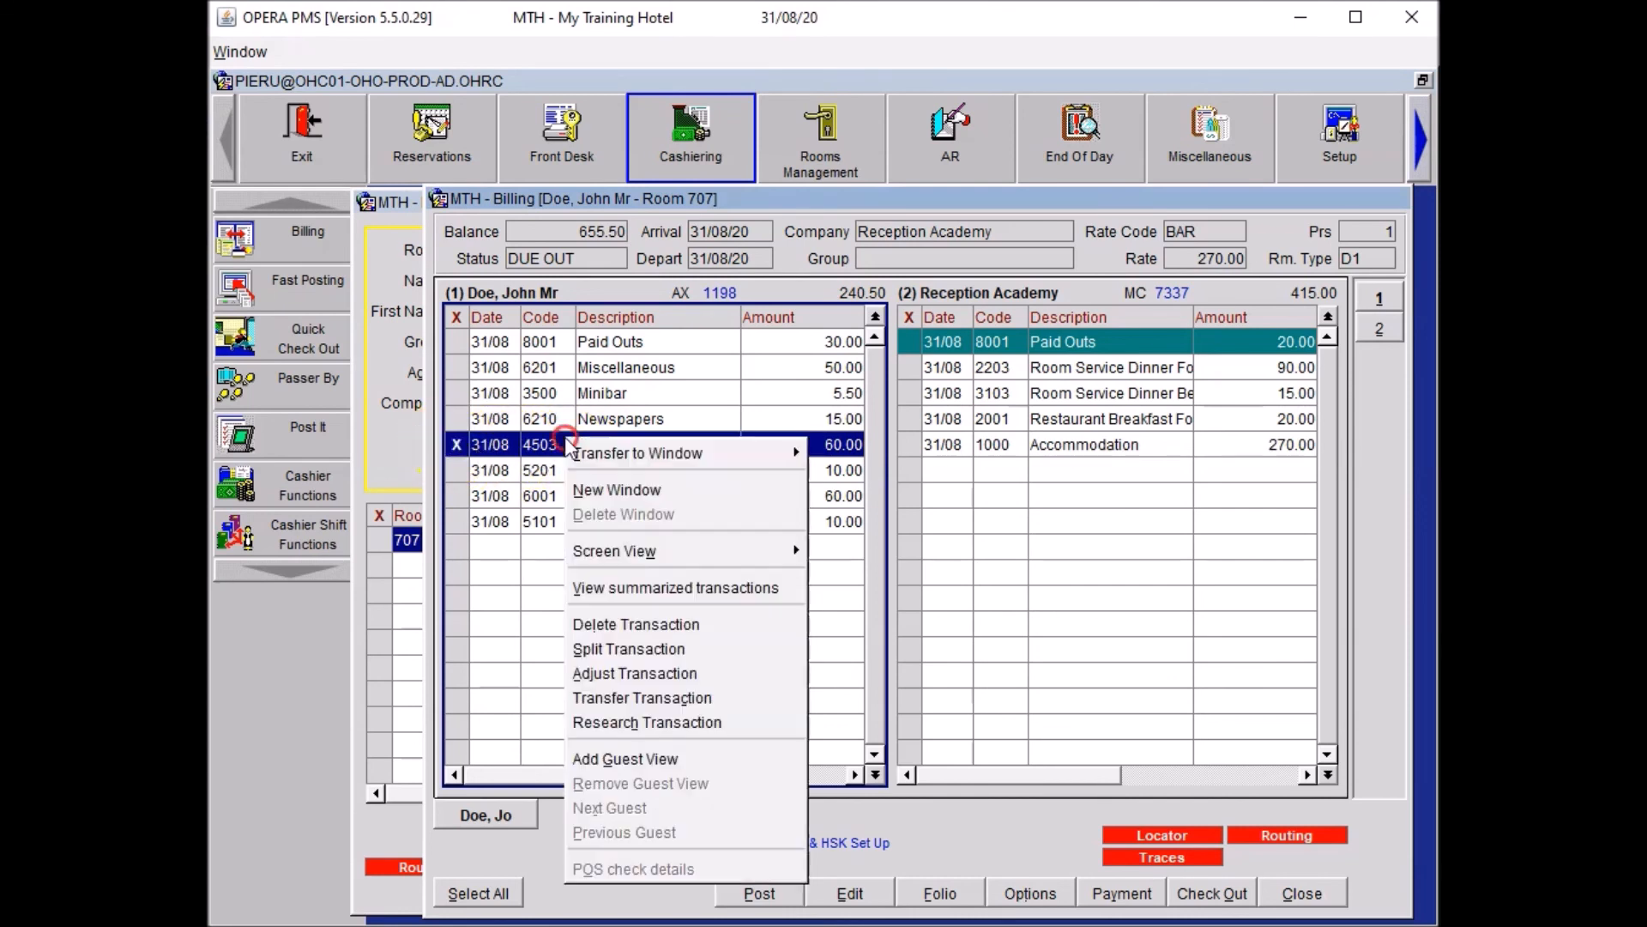
left_click(670, 677)
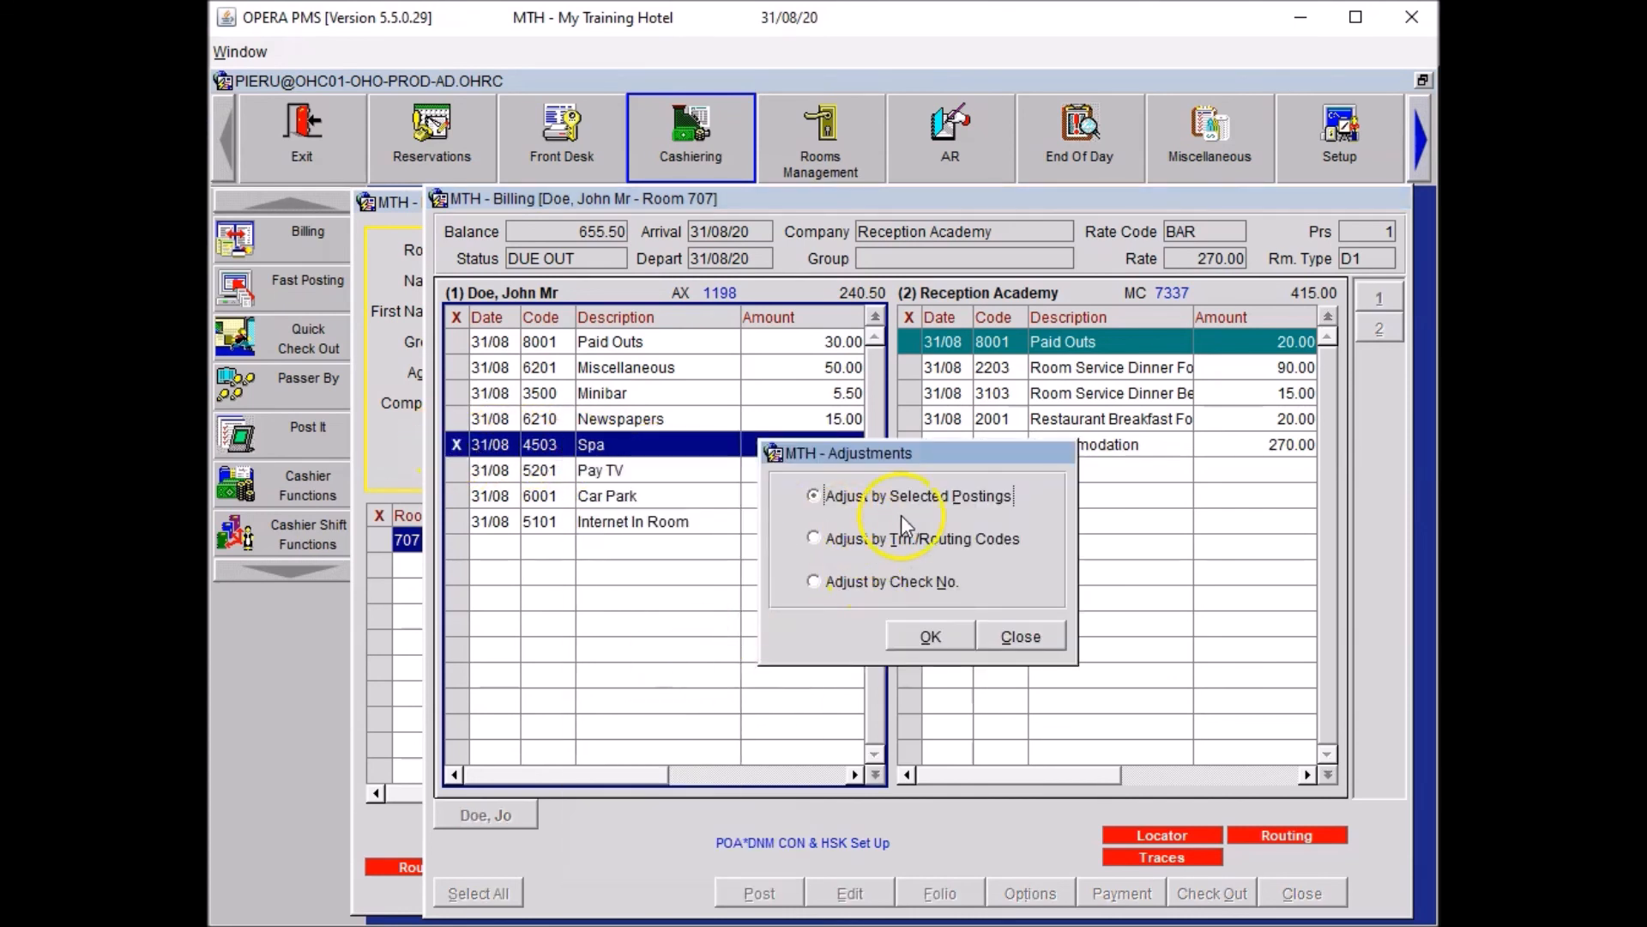
left_click(918, 641)
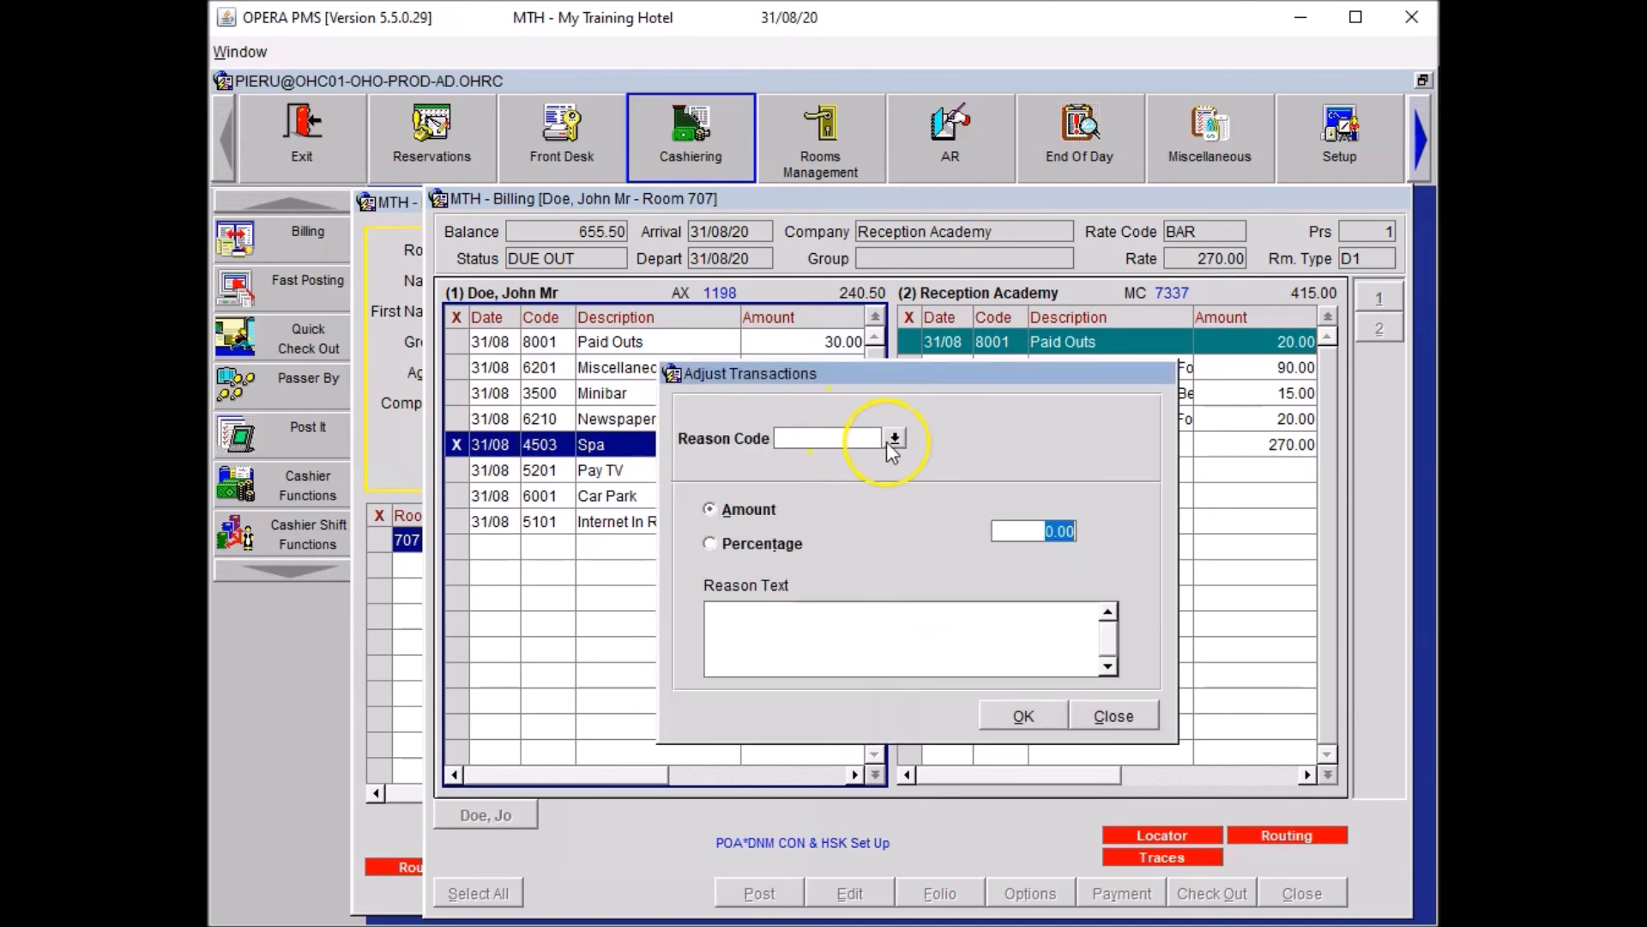
left_click(892, 438)
left_click(871, 725)
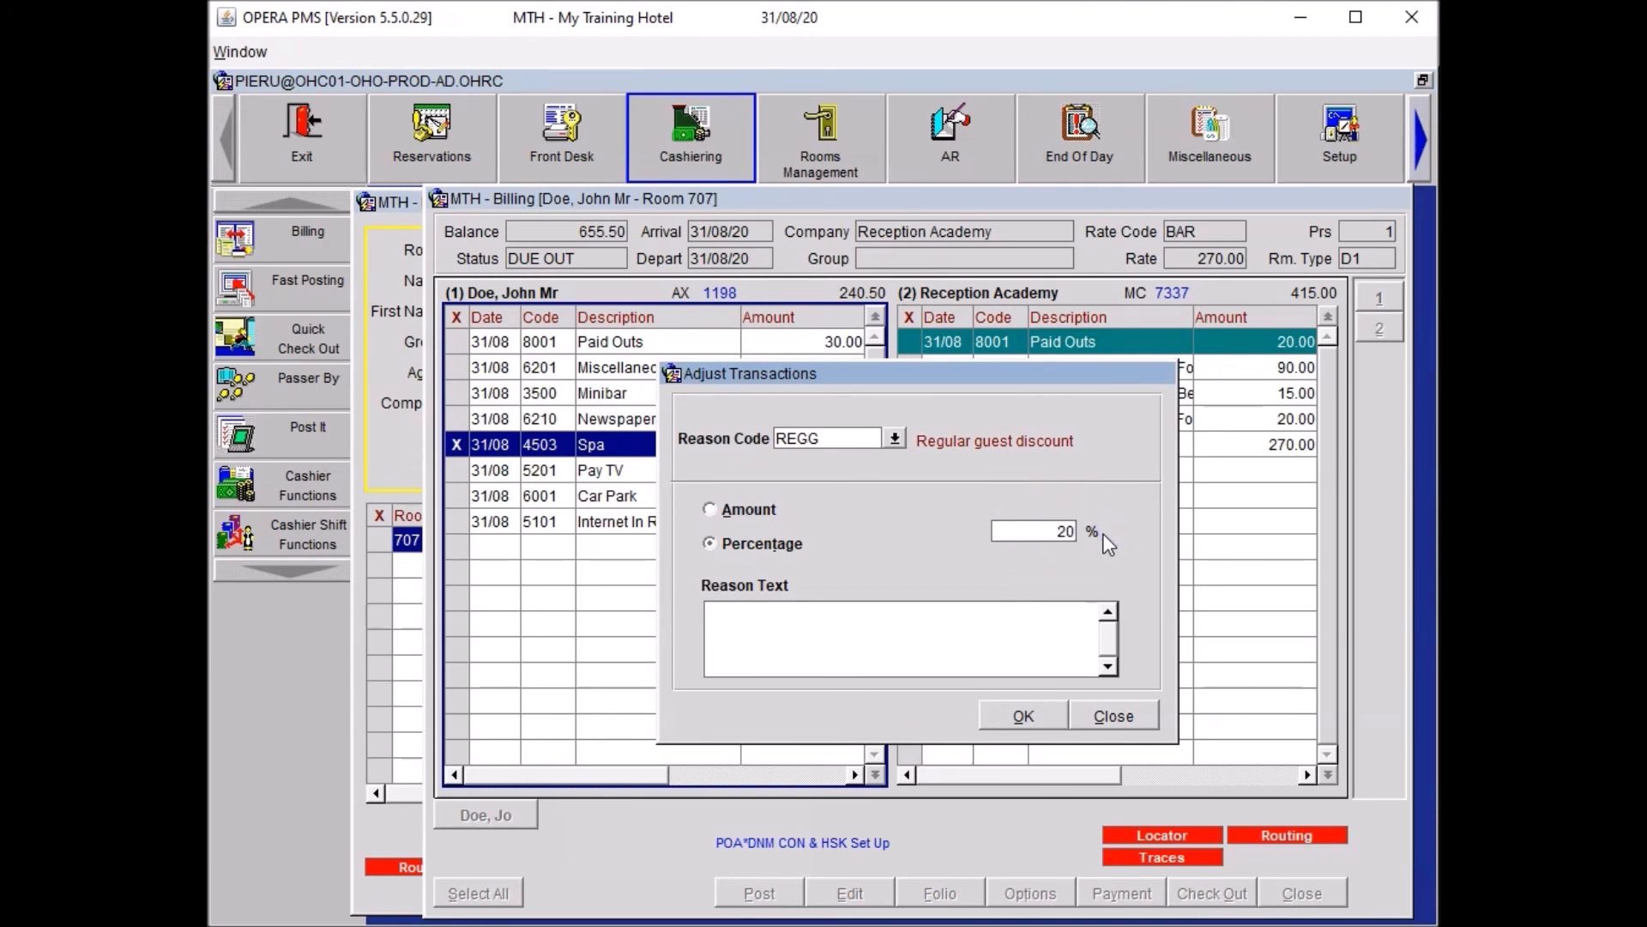
Apply the 20% Spa discount noted 'Loyalty Card Holder Discount', then close billing and the guest search.
left_click(862, 621)
type("Loyalty Card Holder Discount")
left_click(766, 630)
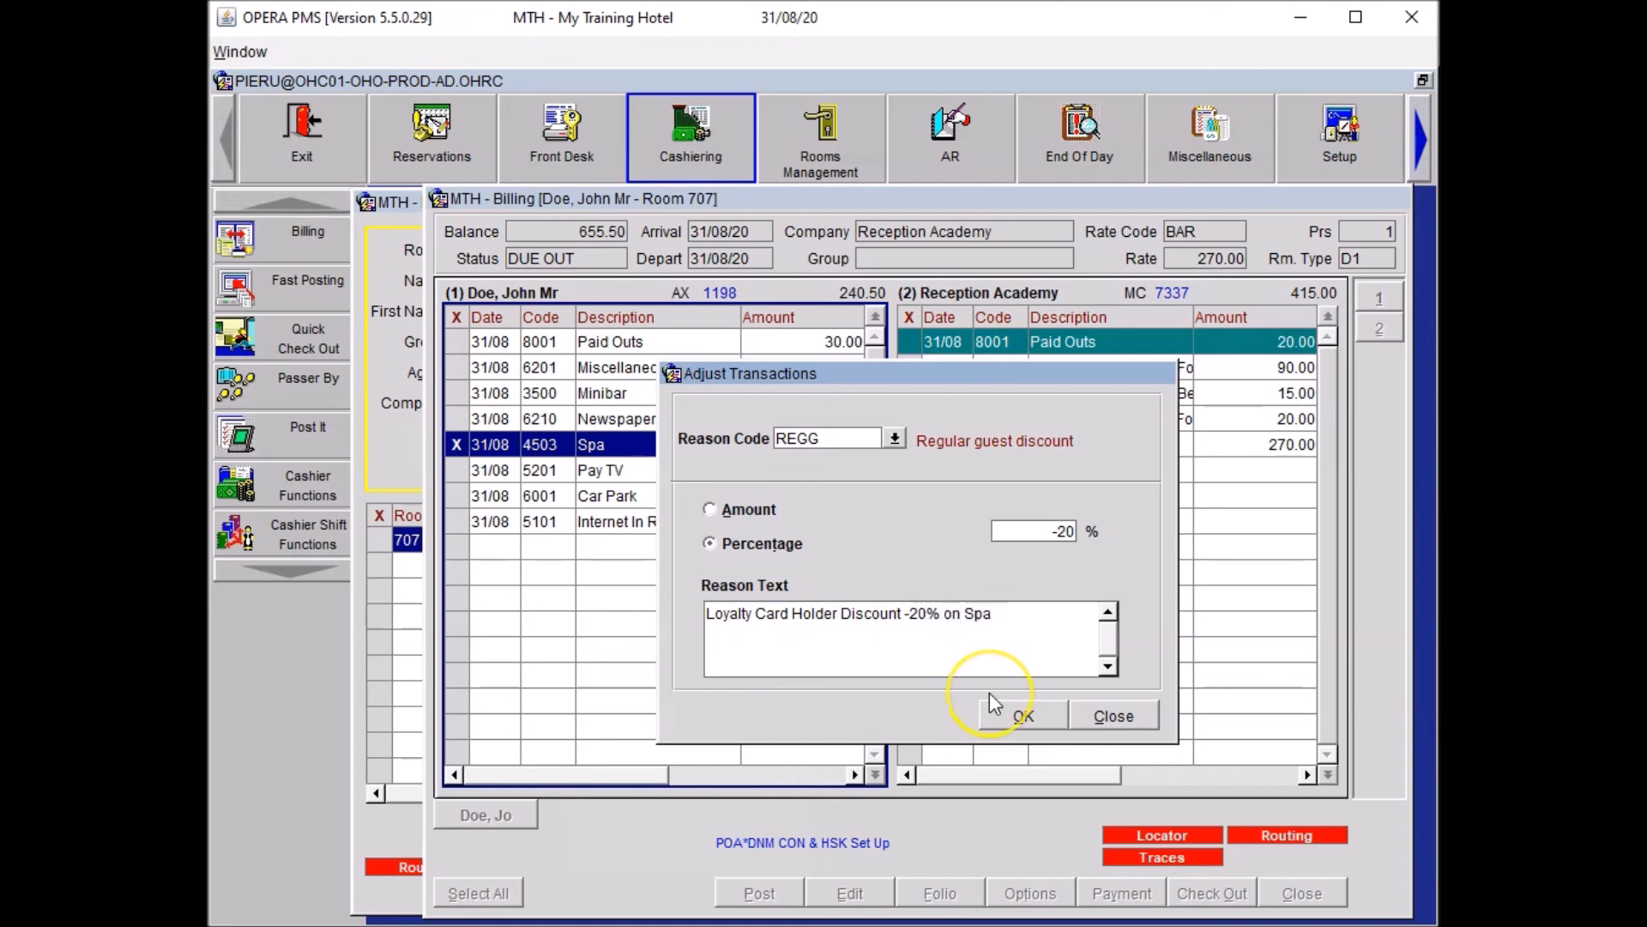
left_click(1013, 707)
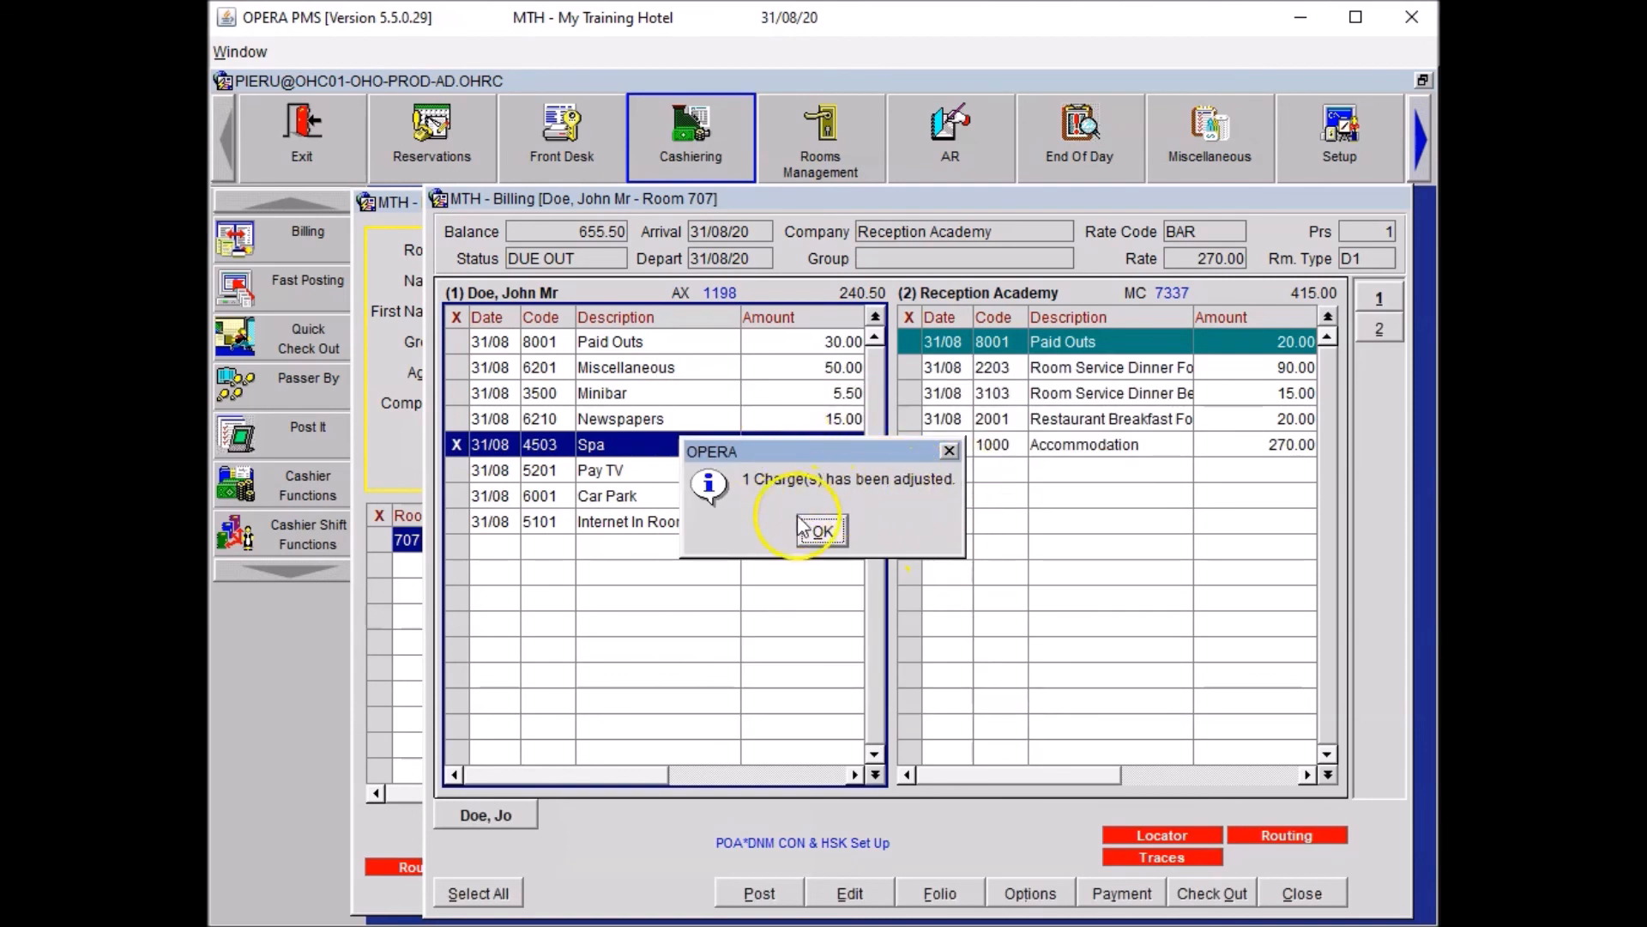
left_click(822, 531)
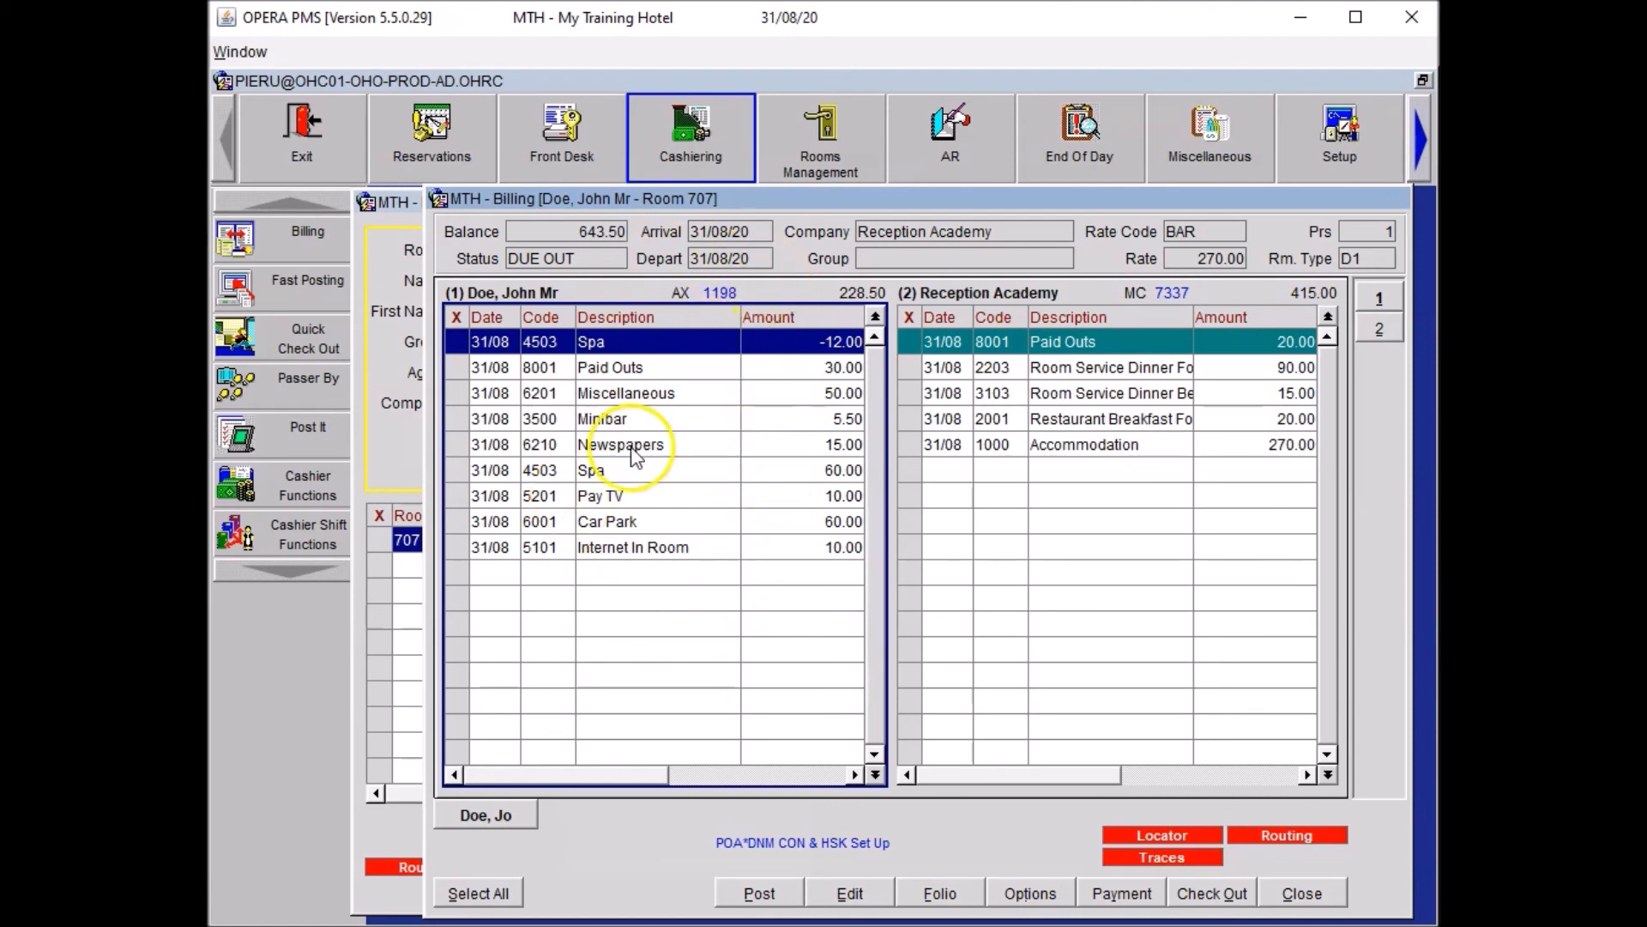
left_click(1302, 891)
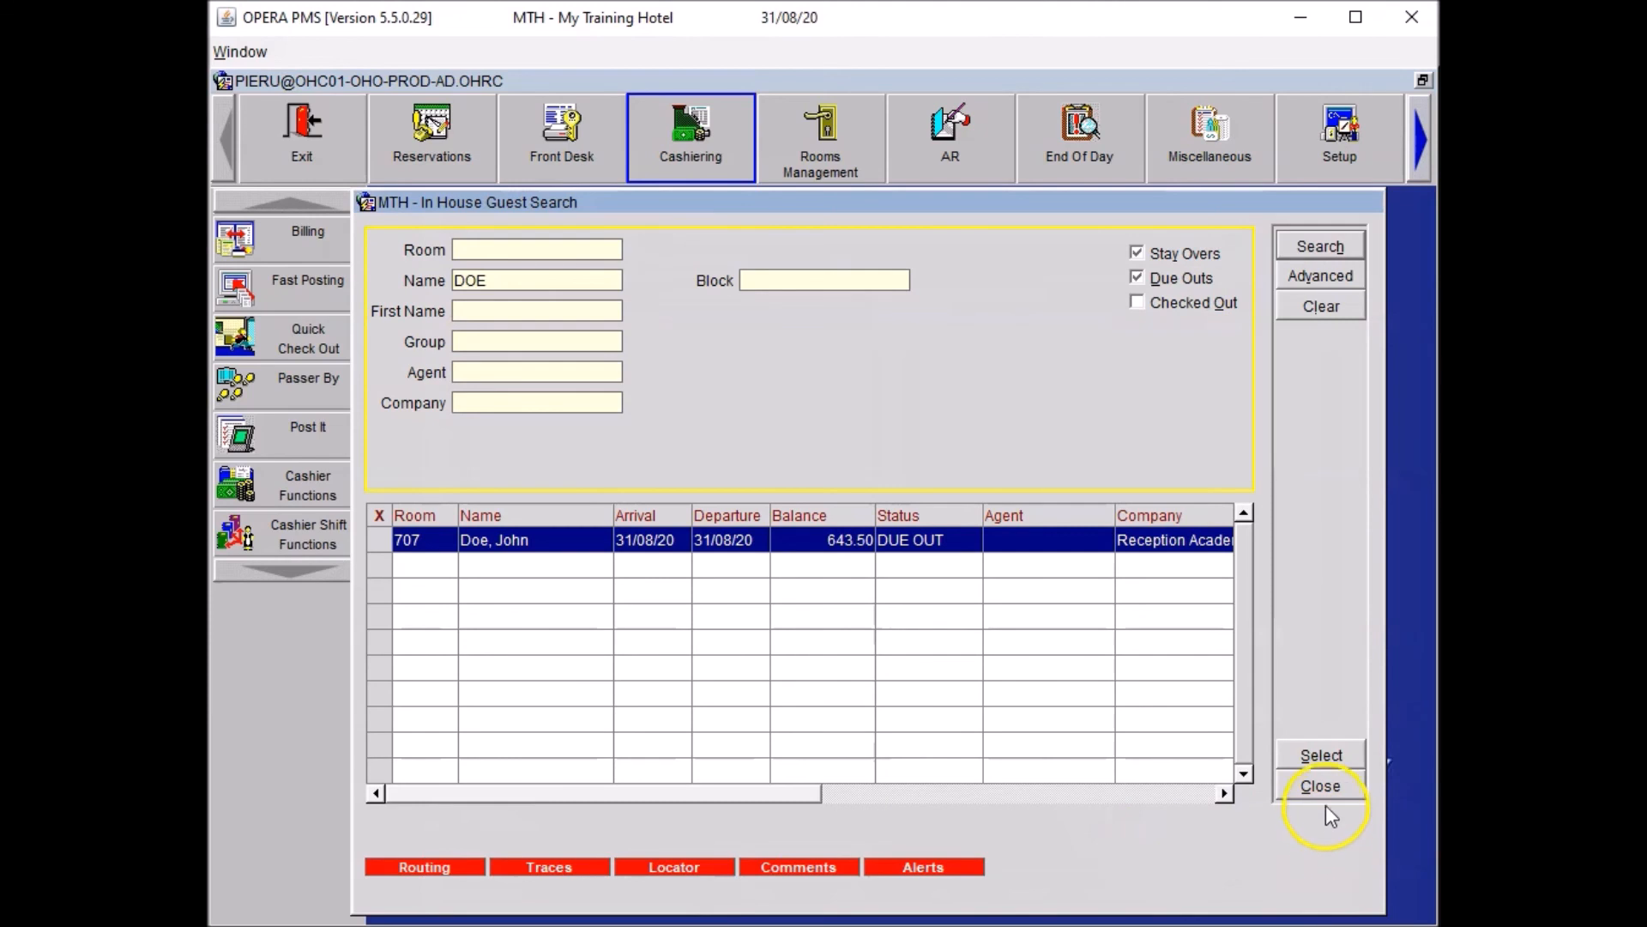
left_click(1319, 785)
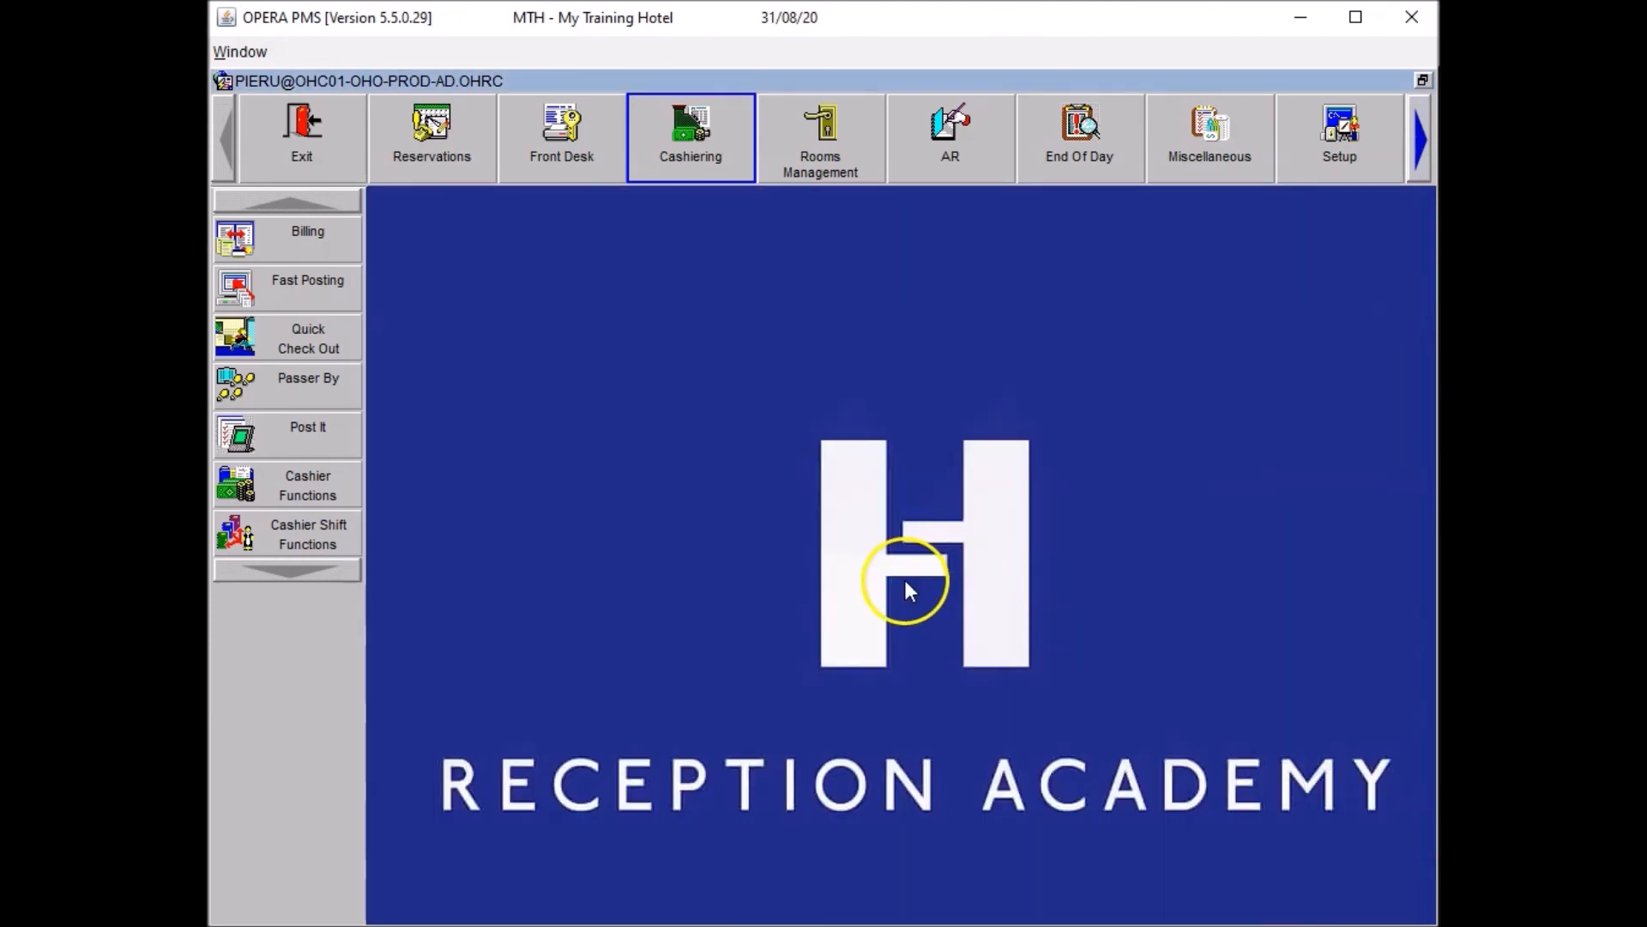